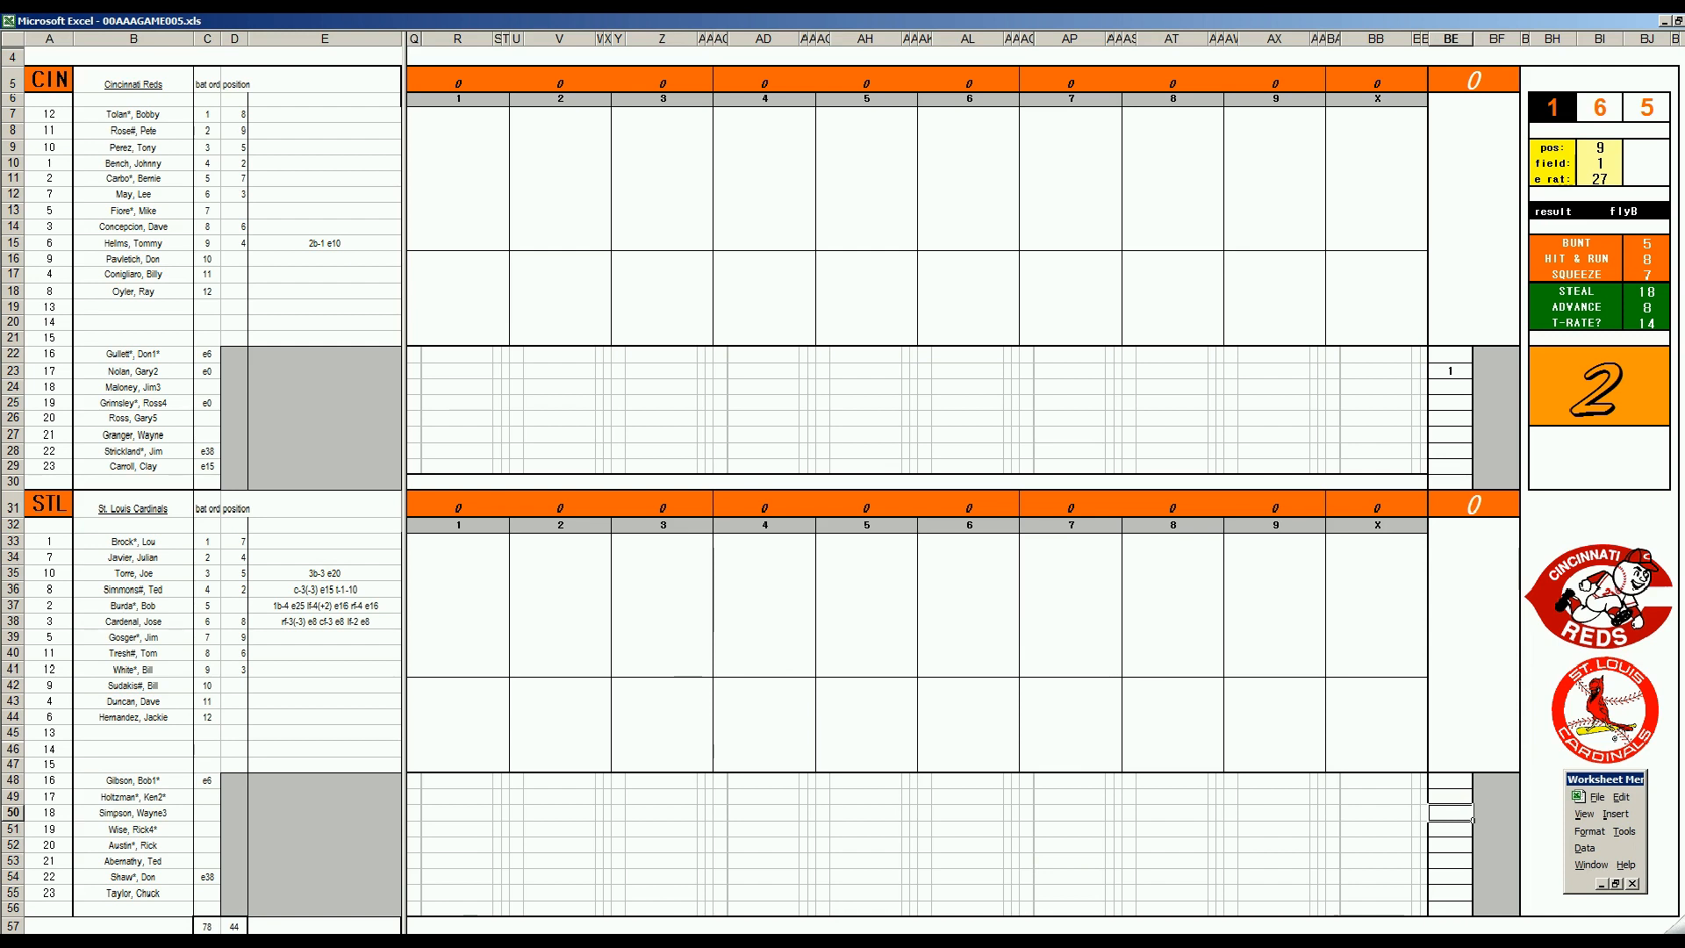
- Switch to the stats workbook and find the NL Central standings on its standings sheet
{"action": "key", "text": "ctrl+F6"}
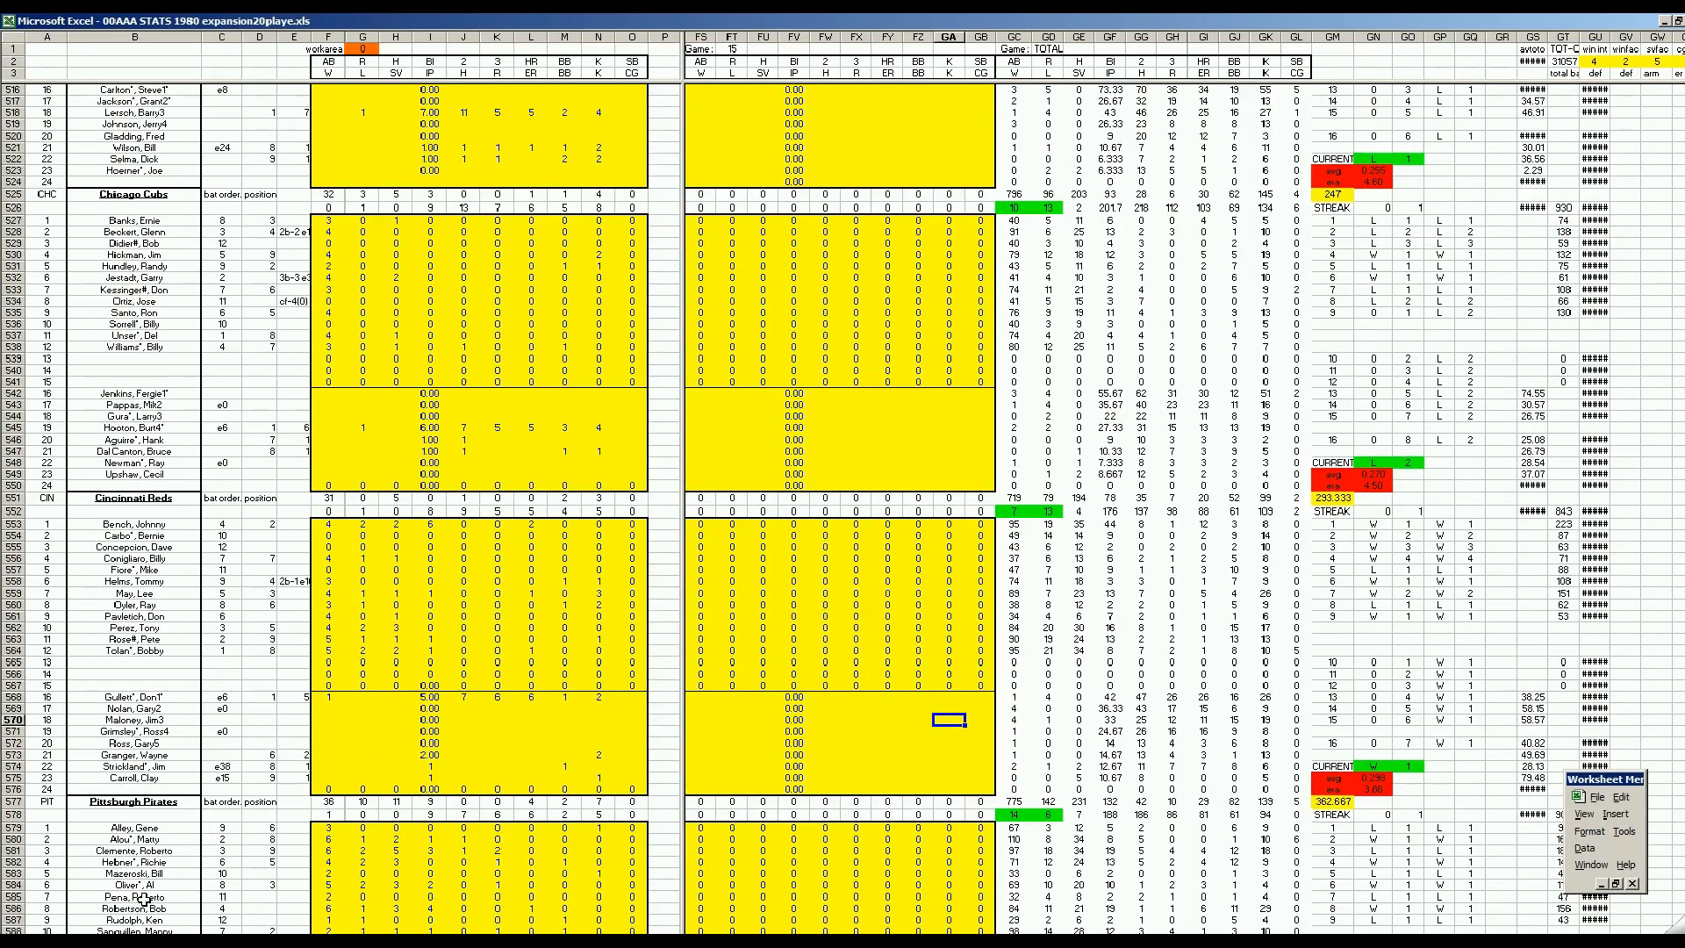
{"action": "key", "text": "ctrl+Page_Down"}
{"action": "left_click", "coordinate": [242, 545]}
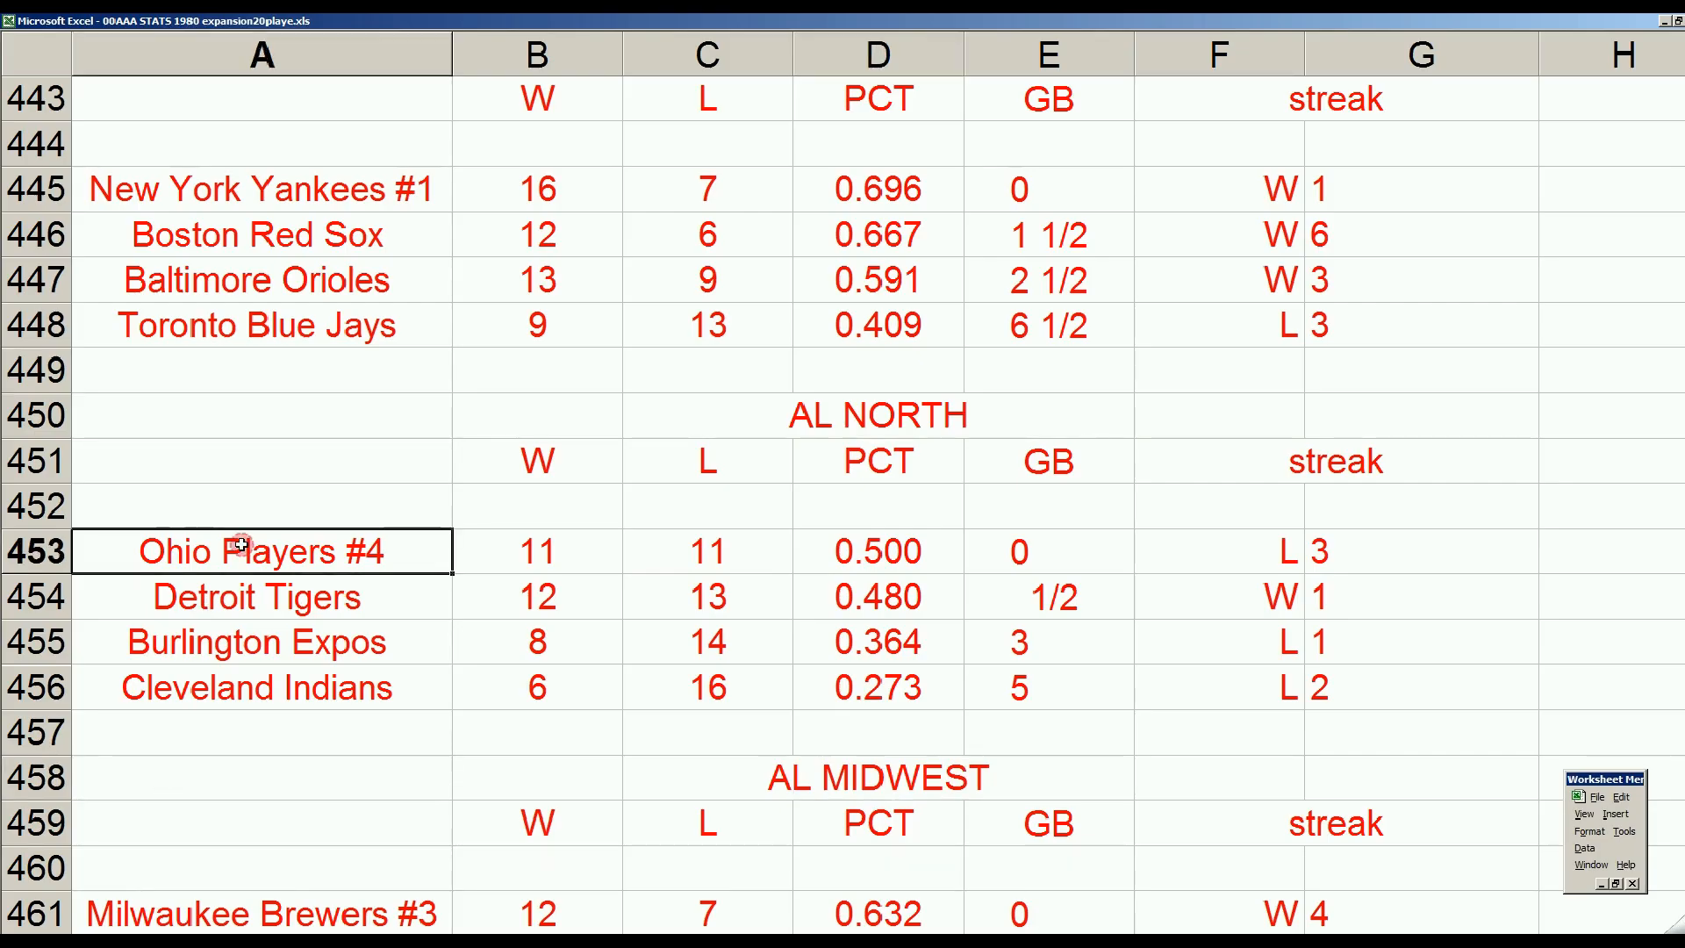
{"action": "key", "text": "Right"}
{"action": "key", "text": "Right"}
{"action": "key", "text": "Right"}
{"action": "key", "text": "Right"}
{"action": "key", "text": "Right"}
{"action": "key", "text": "Right"}
{"action": "key", "text": "Right"}
{"action": "key", "text": "Right"}
{"action": "key", "text": "Right"}
{"action": "key", "text": "Right"}
{"action": "key", "text": "Right"}
{"action": "key", "text": "Right"}
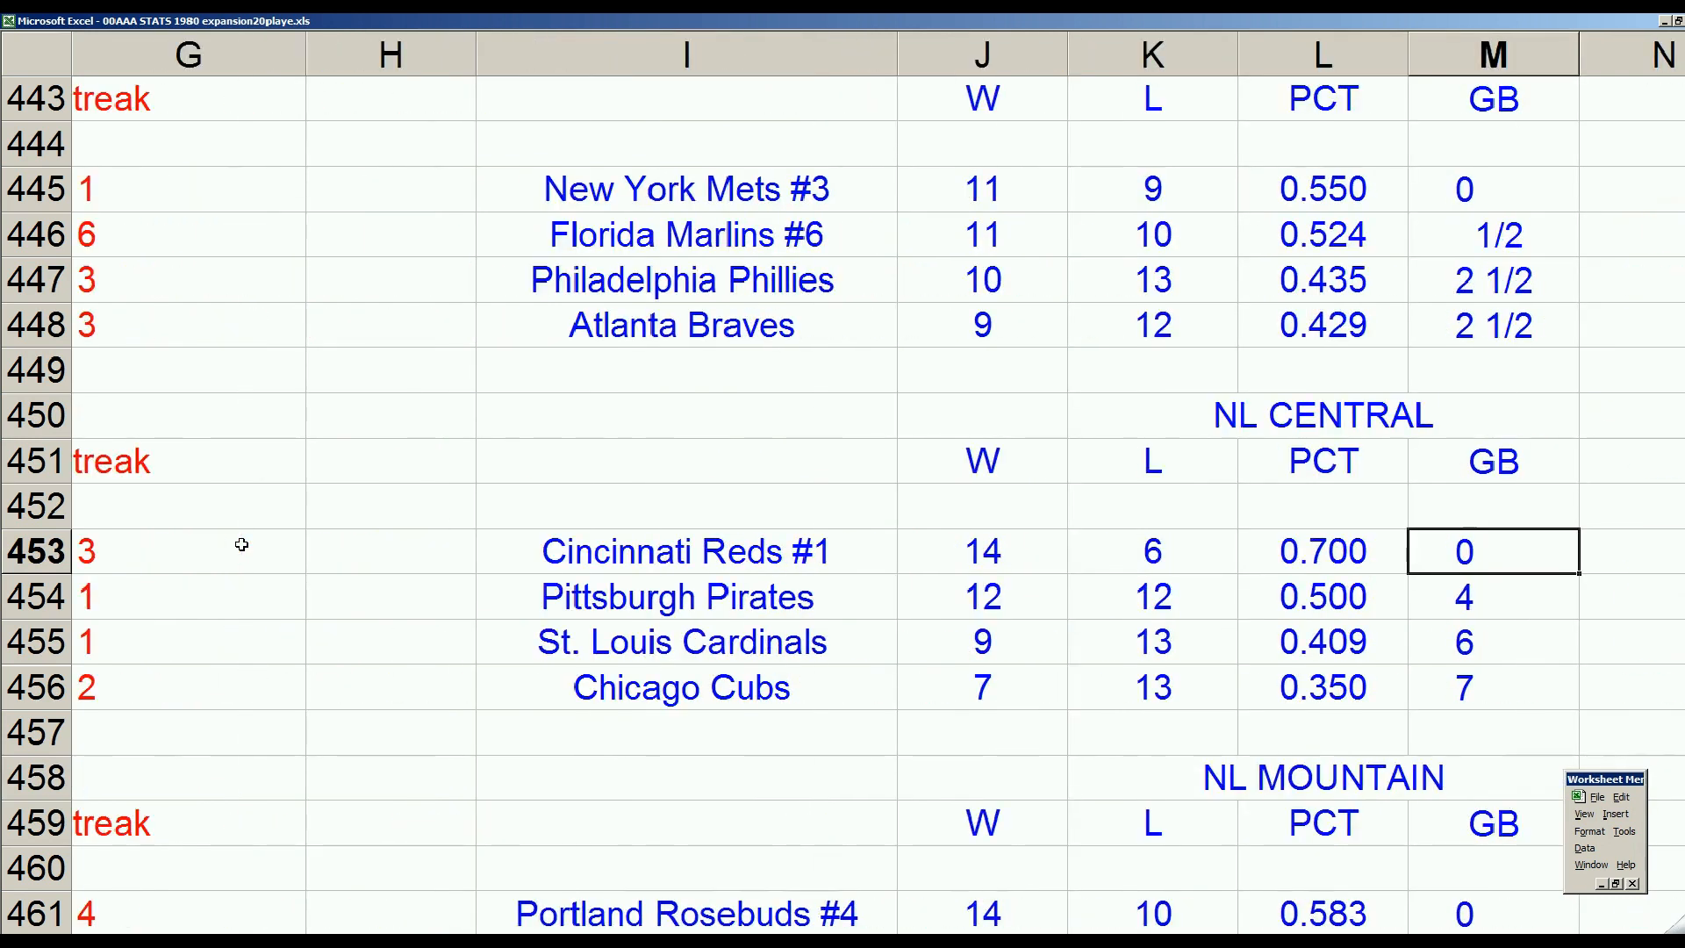
- Examine the Cincinnati Reds' record, games behind and streak against the other NL Central teams
{"action": "left_click", "coordinate": [702, 559]}
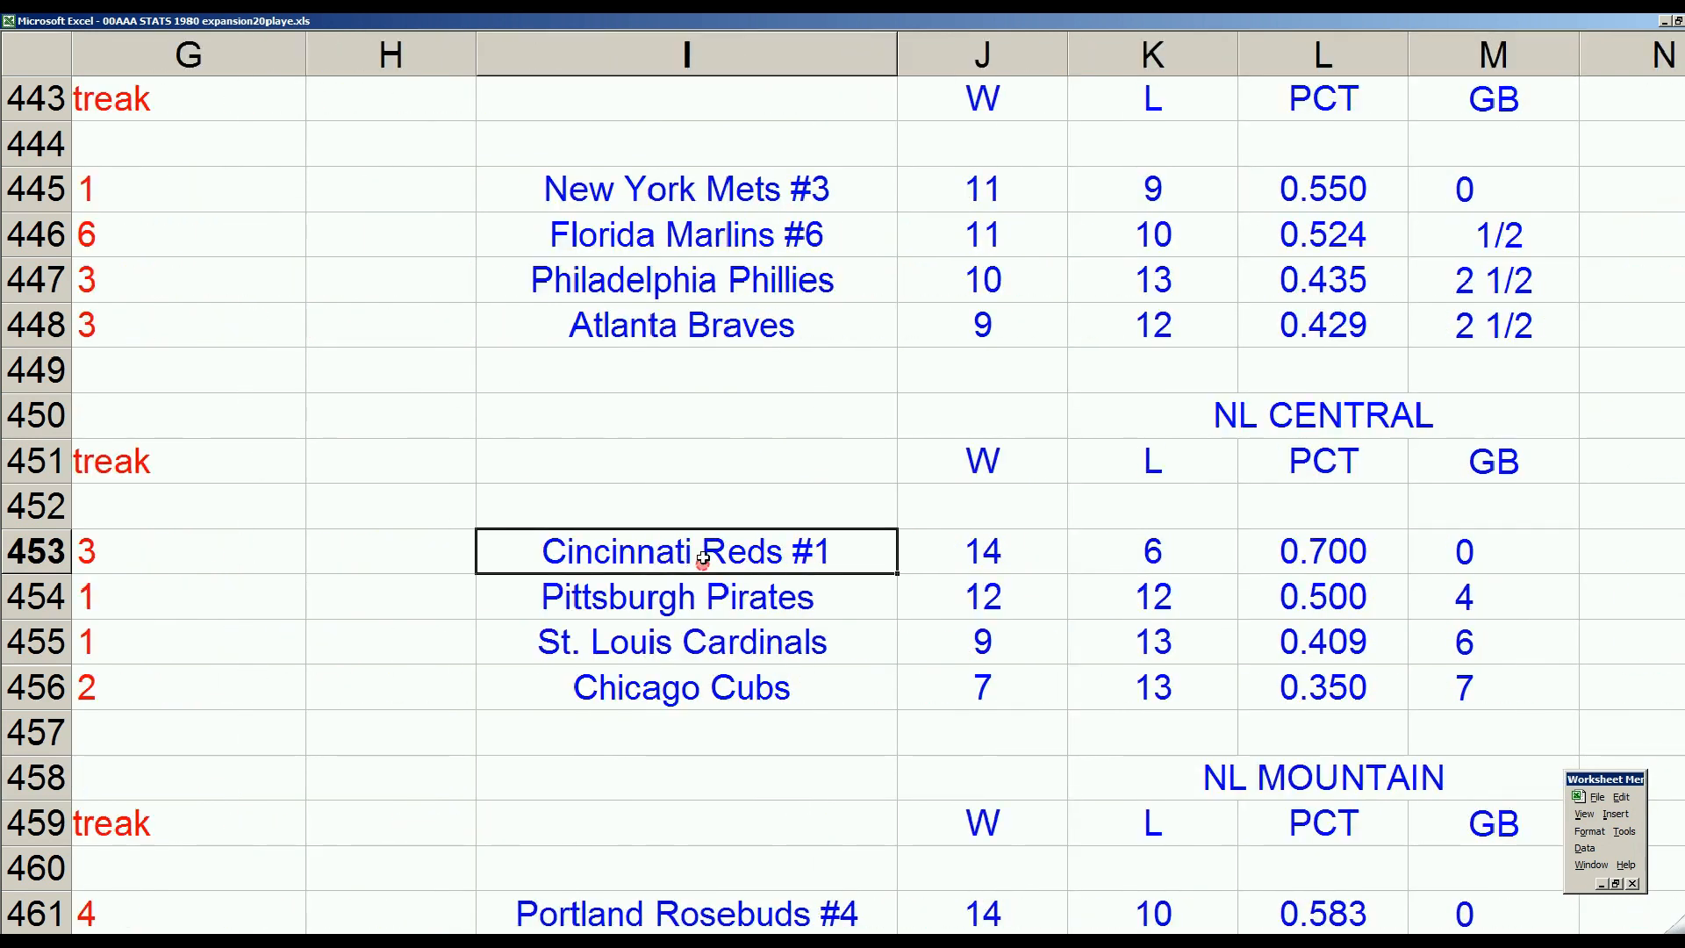
{"action": "key", "text": "Down"}
{"action": "key", "text": "Right"}
{"action": "key", "text": "Right"}
{"action": "key", "text": "Right"}
{"action": "key", "text": "Right"}
{"action": "key", "text": "Right"}
{"action": "key", "text": "Right"}
{"action": "key", "text": "Left"}
{"action": "key", "text": "Left"}
{"action": "key", "text": "Left"}
{"action": "key", "text": "Left"}
{"action": "left_click", "coordinate": [703, 556]}
{"action": "key", "text": "Left"}
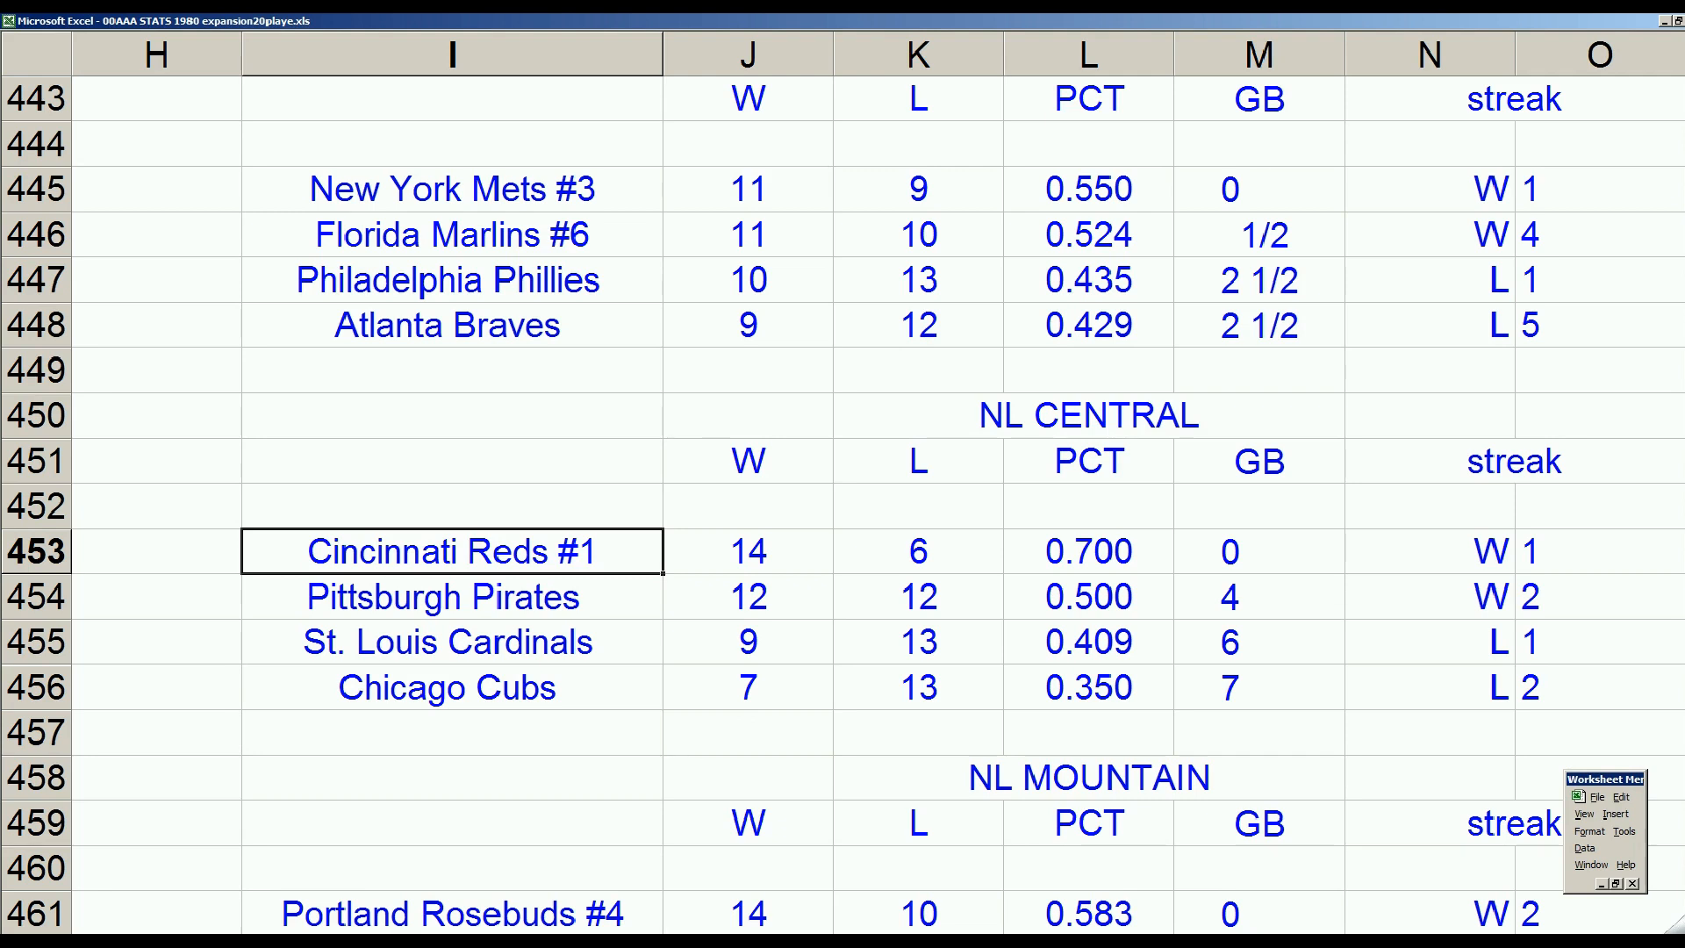
- Return to the 00AAAGAME005.xls scoresheet and review the Cincinnati lineup and the starting pitcher marks
{"action": "key", "text": "ctrl+F6"}
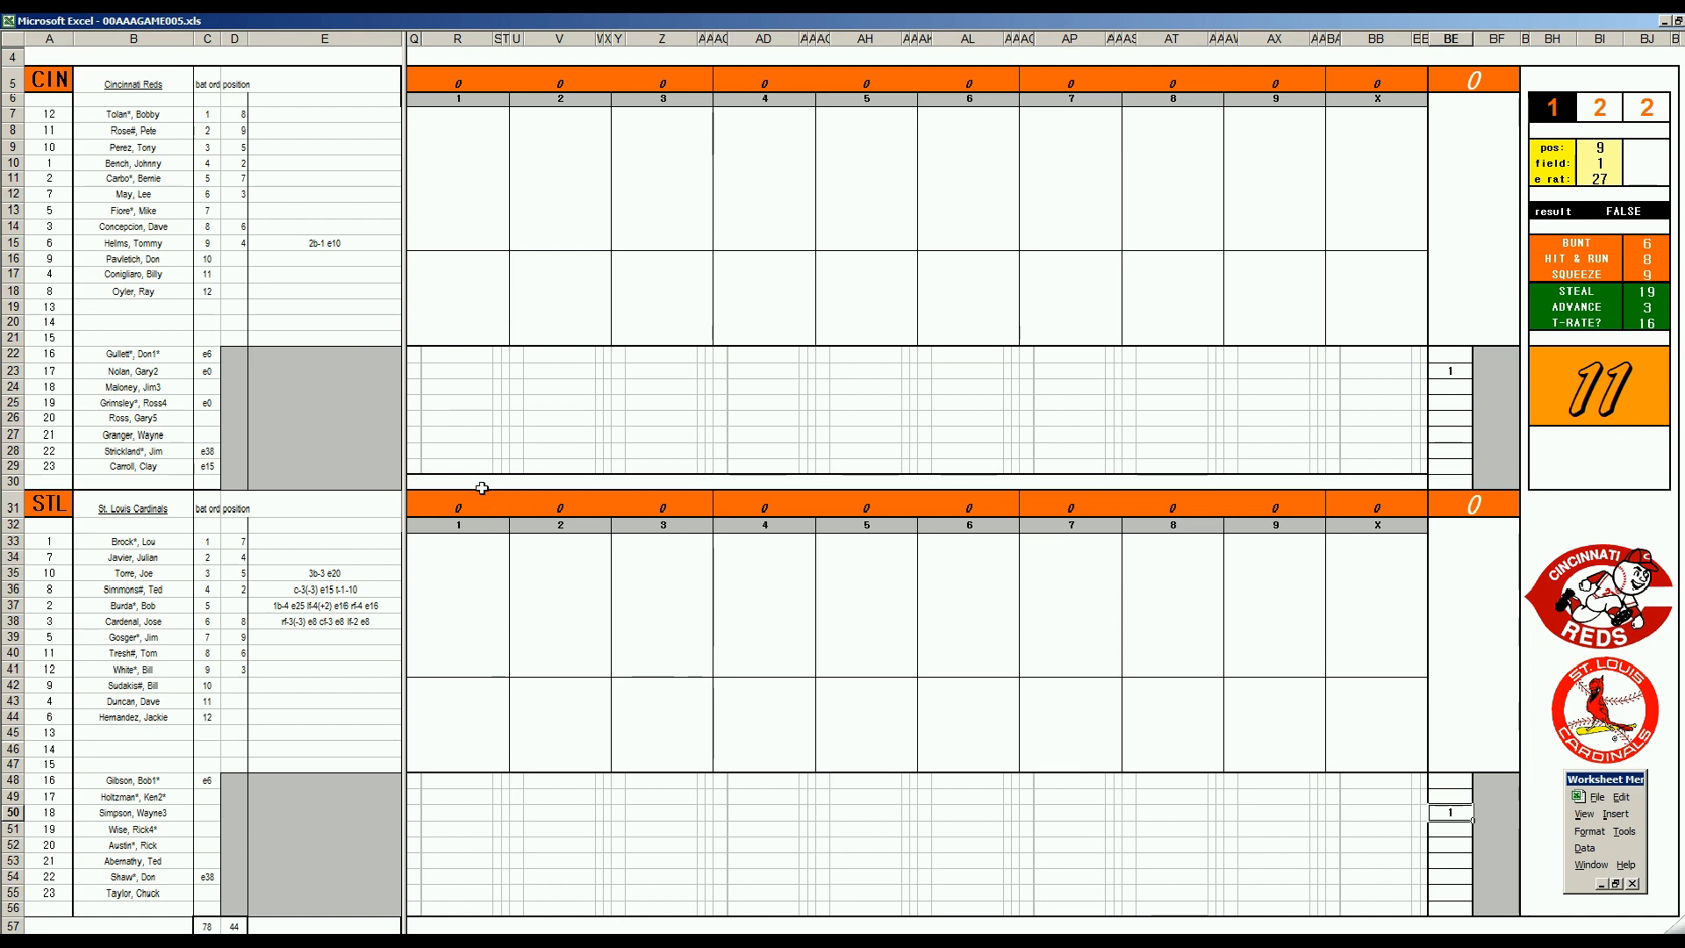
{"action": "left_click_drag", "start_coordinate": [120, 166], "coordinate": [163, 151]}
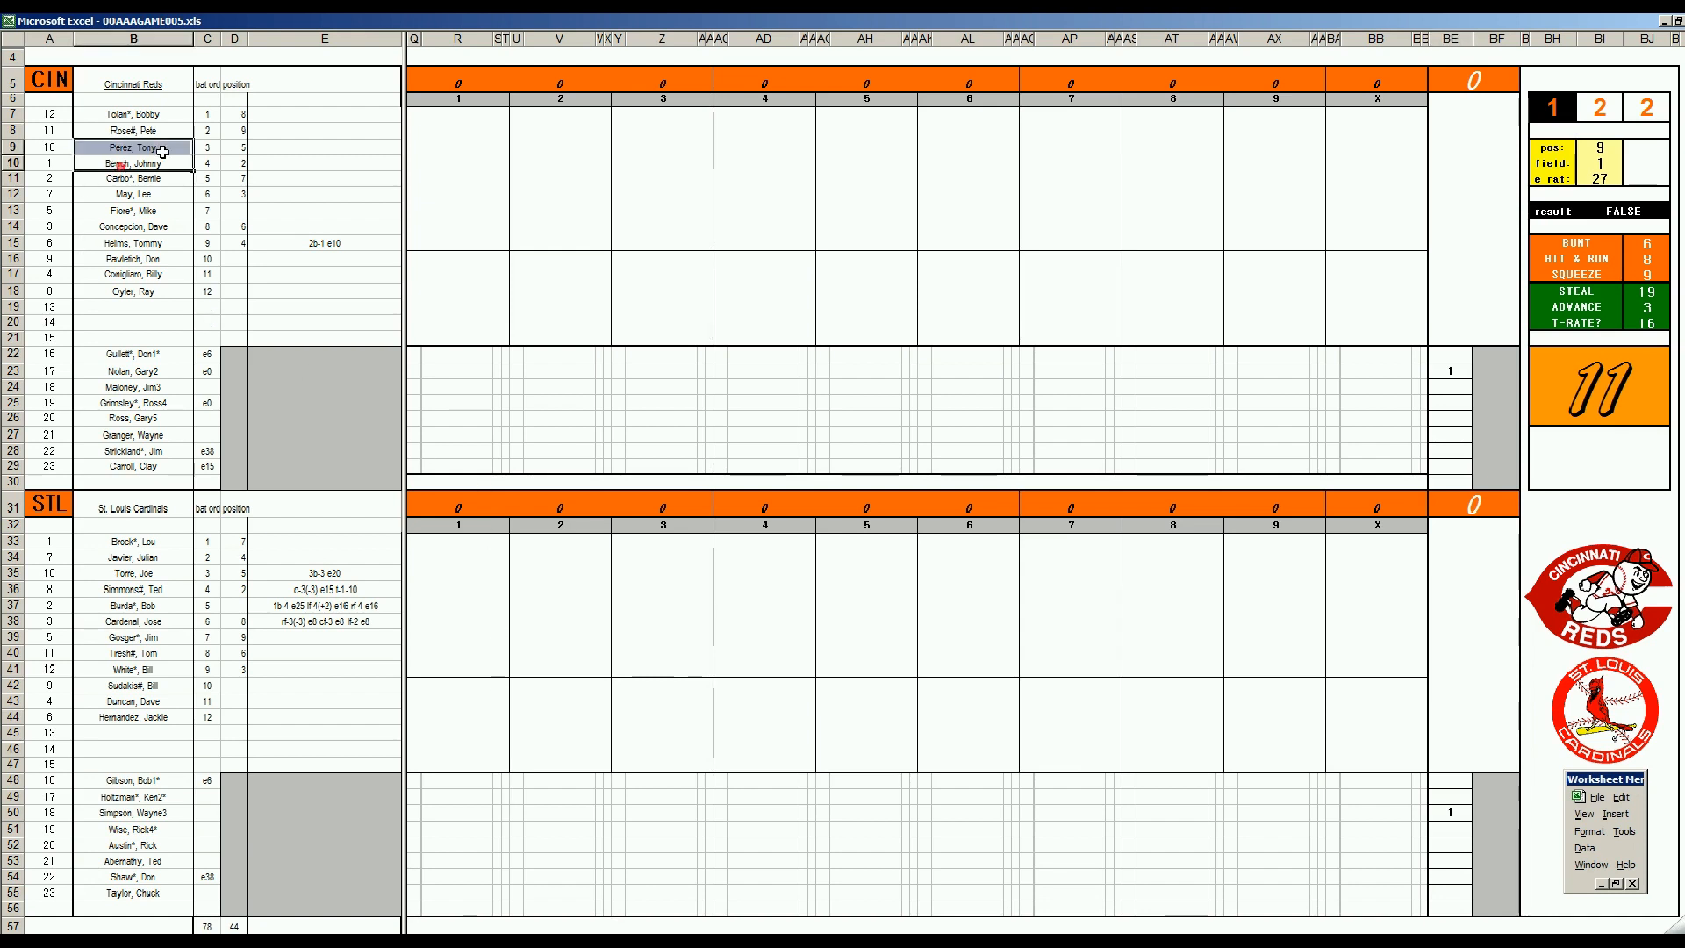
{"action": "left_click", "coordinate": [180, 161]}
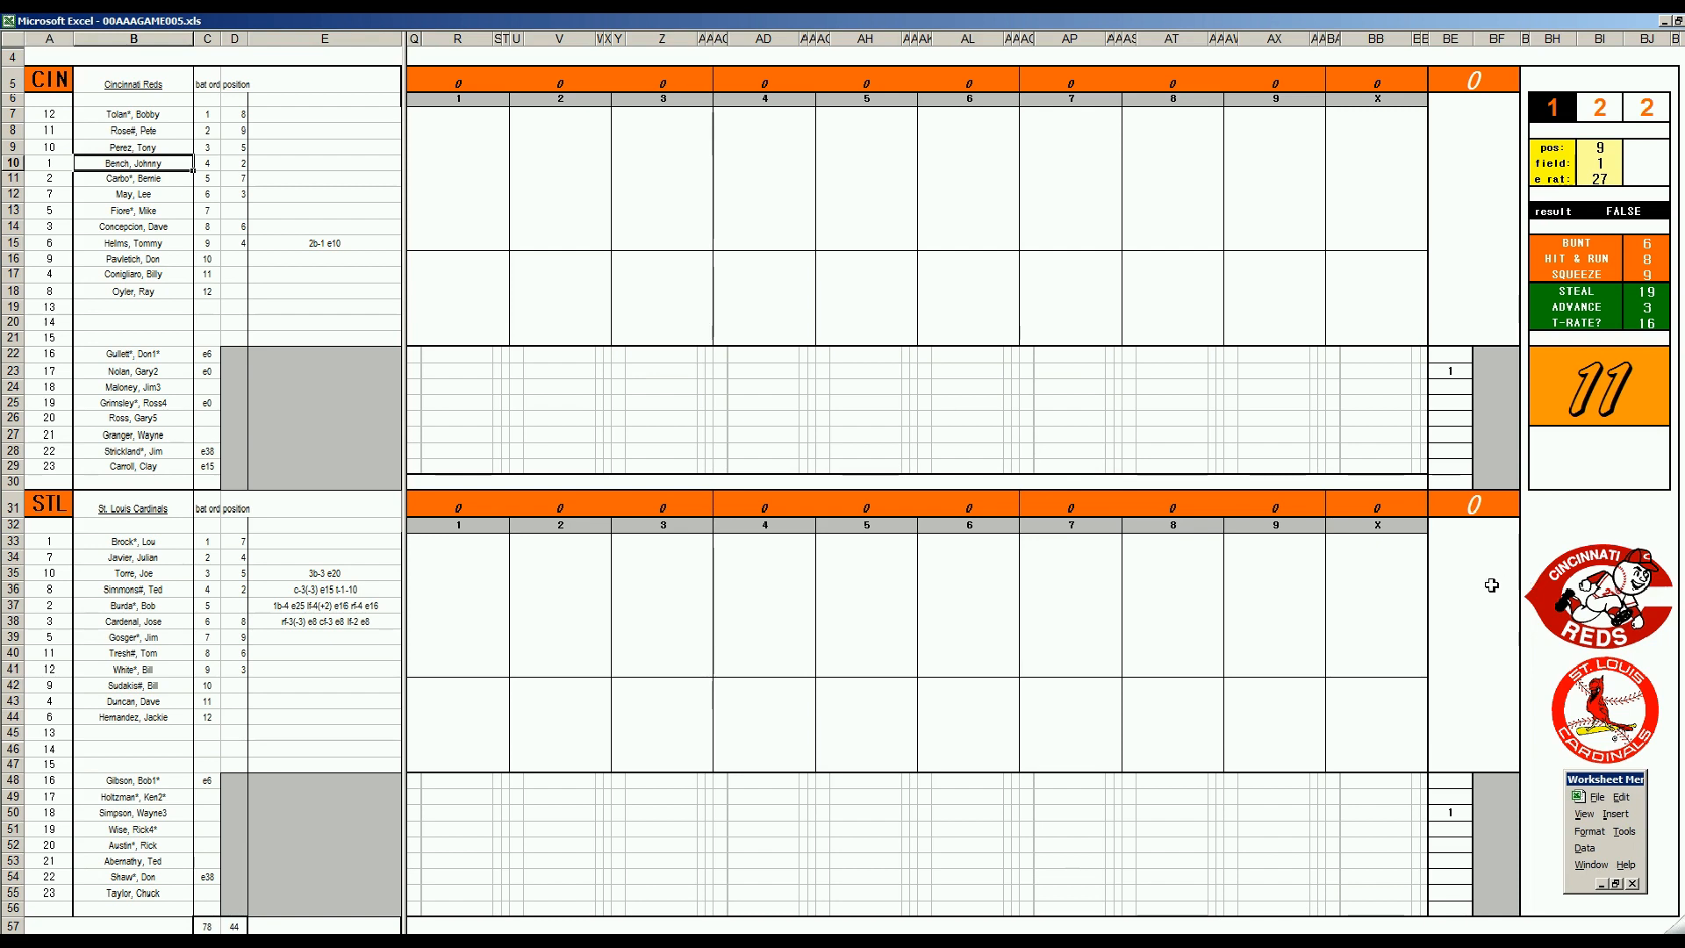
{"action": "left_click", "coordinate": [1456, 374]}
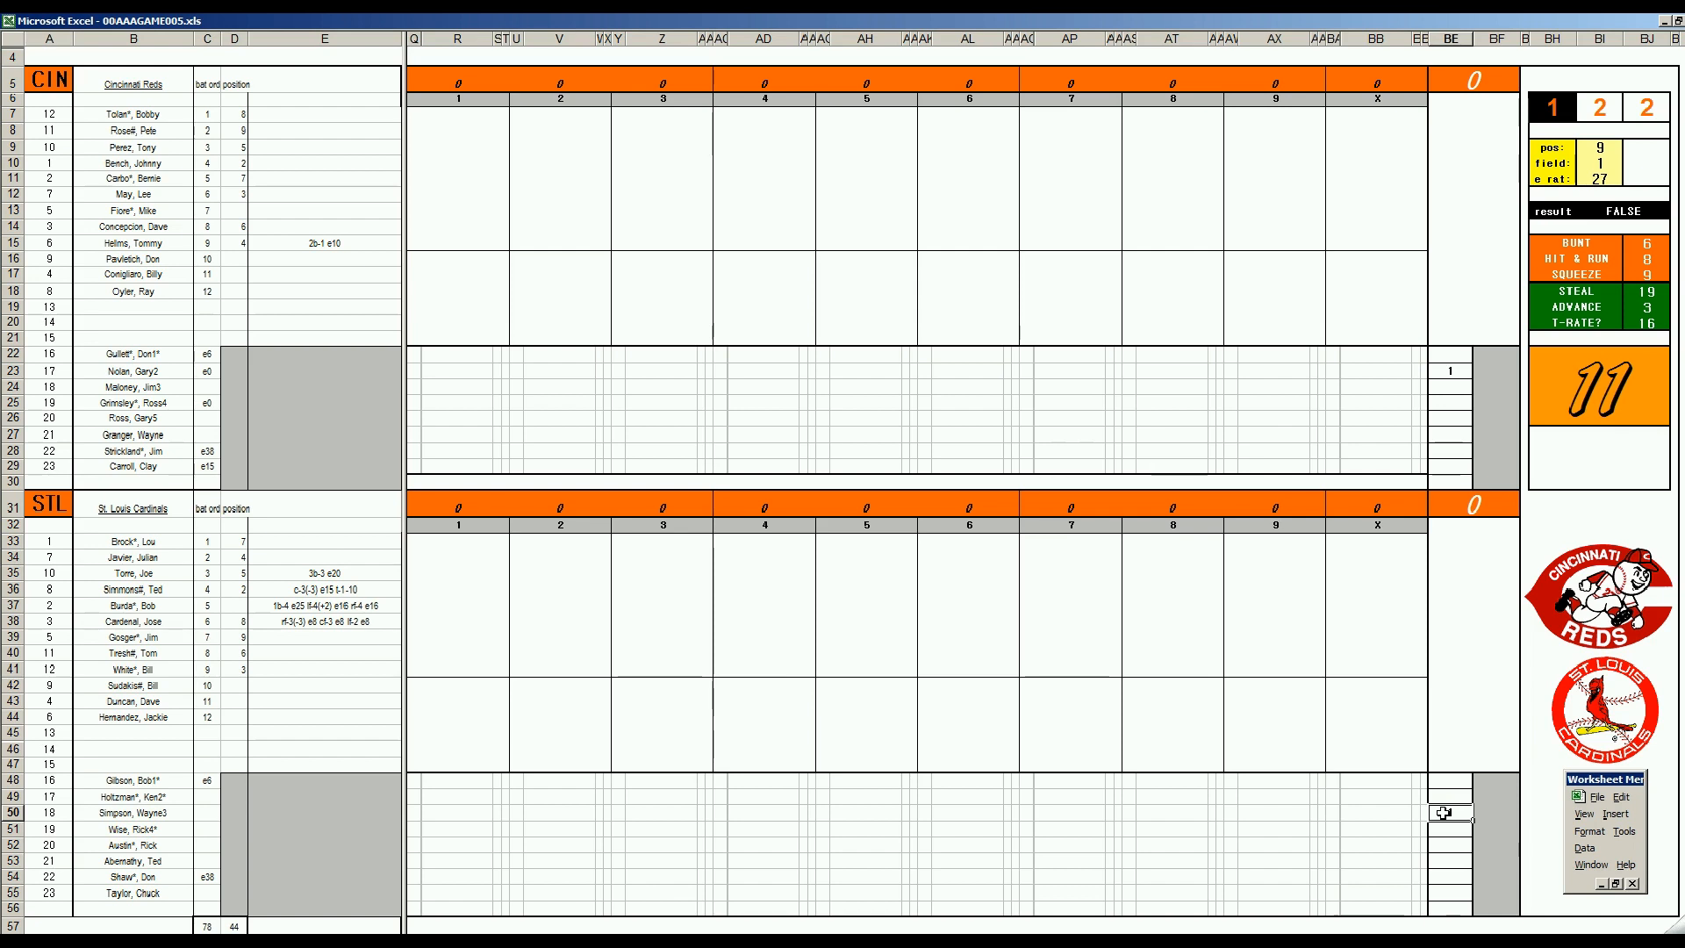
- Record Cincinnati's first inning as #9, #9 and k for the top three batters in R7 to R9
{"action": "left_click", "coordinate": [459, 114]}
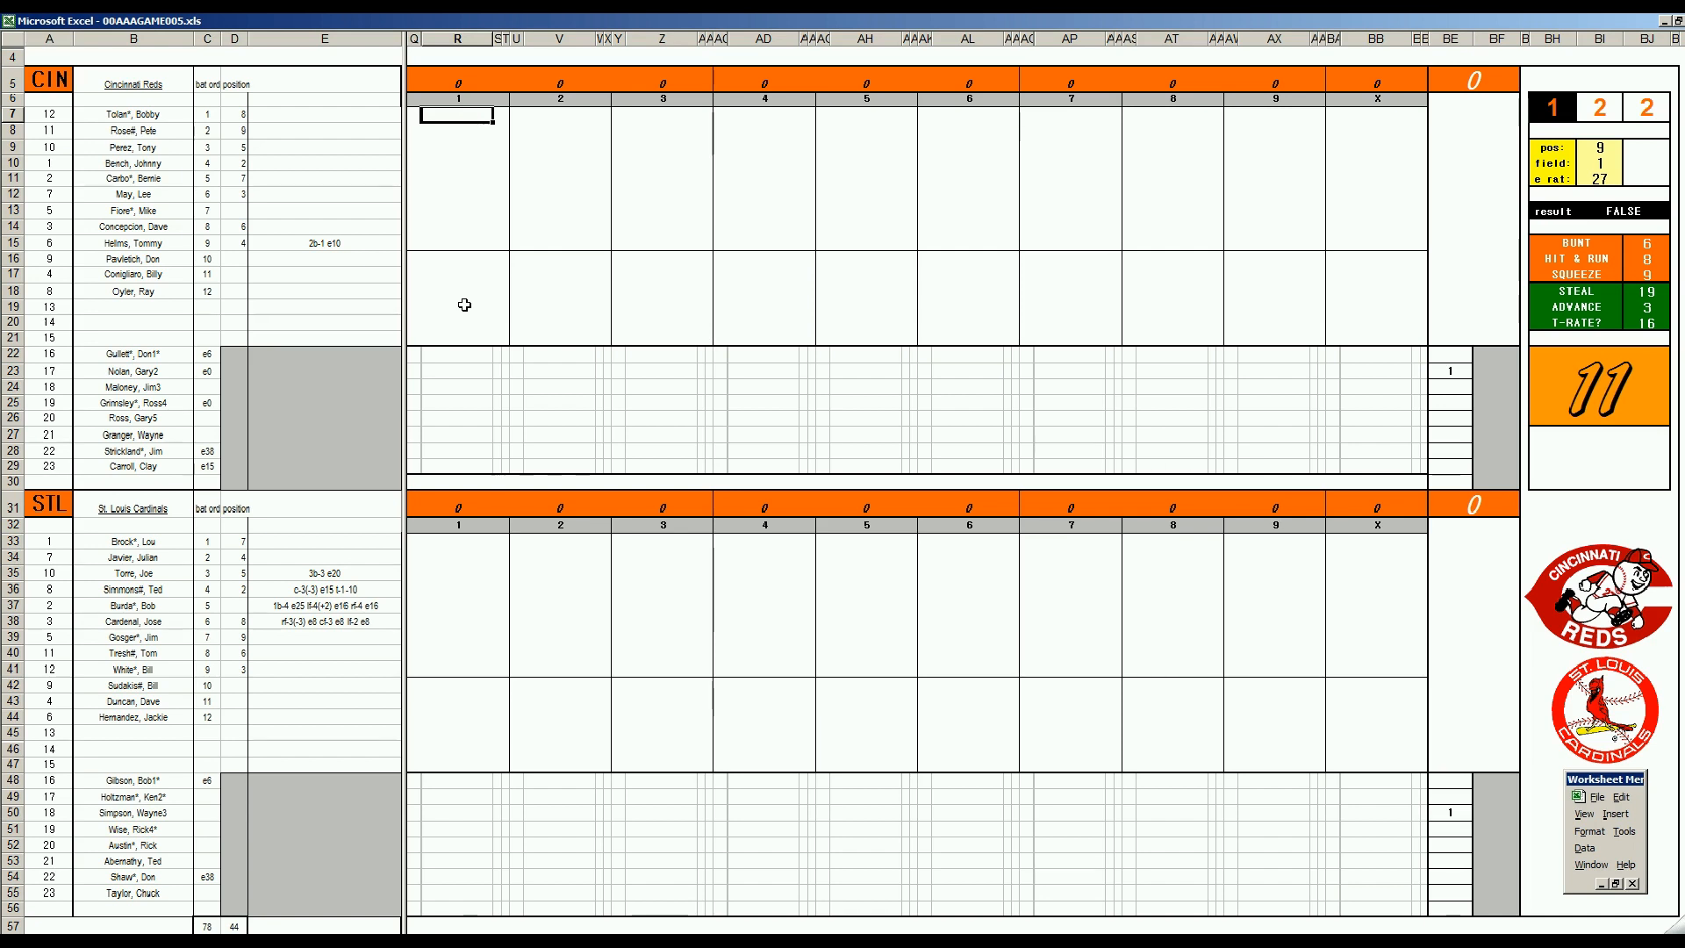
{"action": "type", "text": "f9"}
{"action": "key", "text": "Return"}
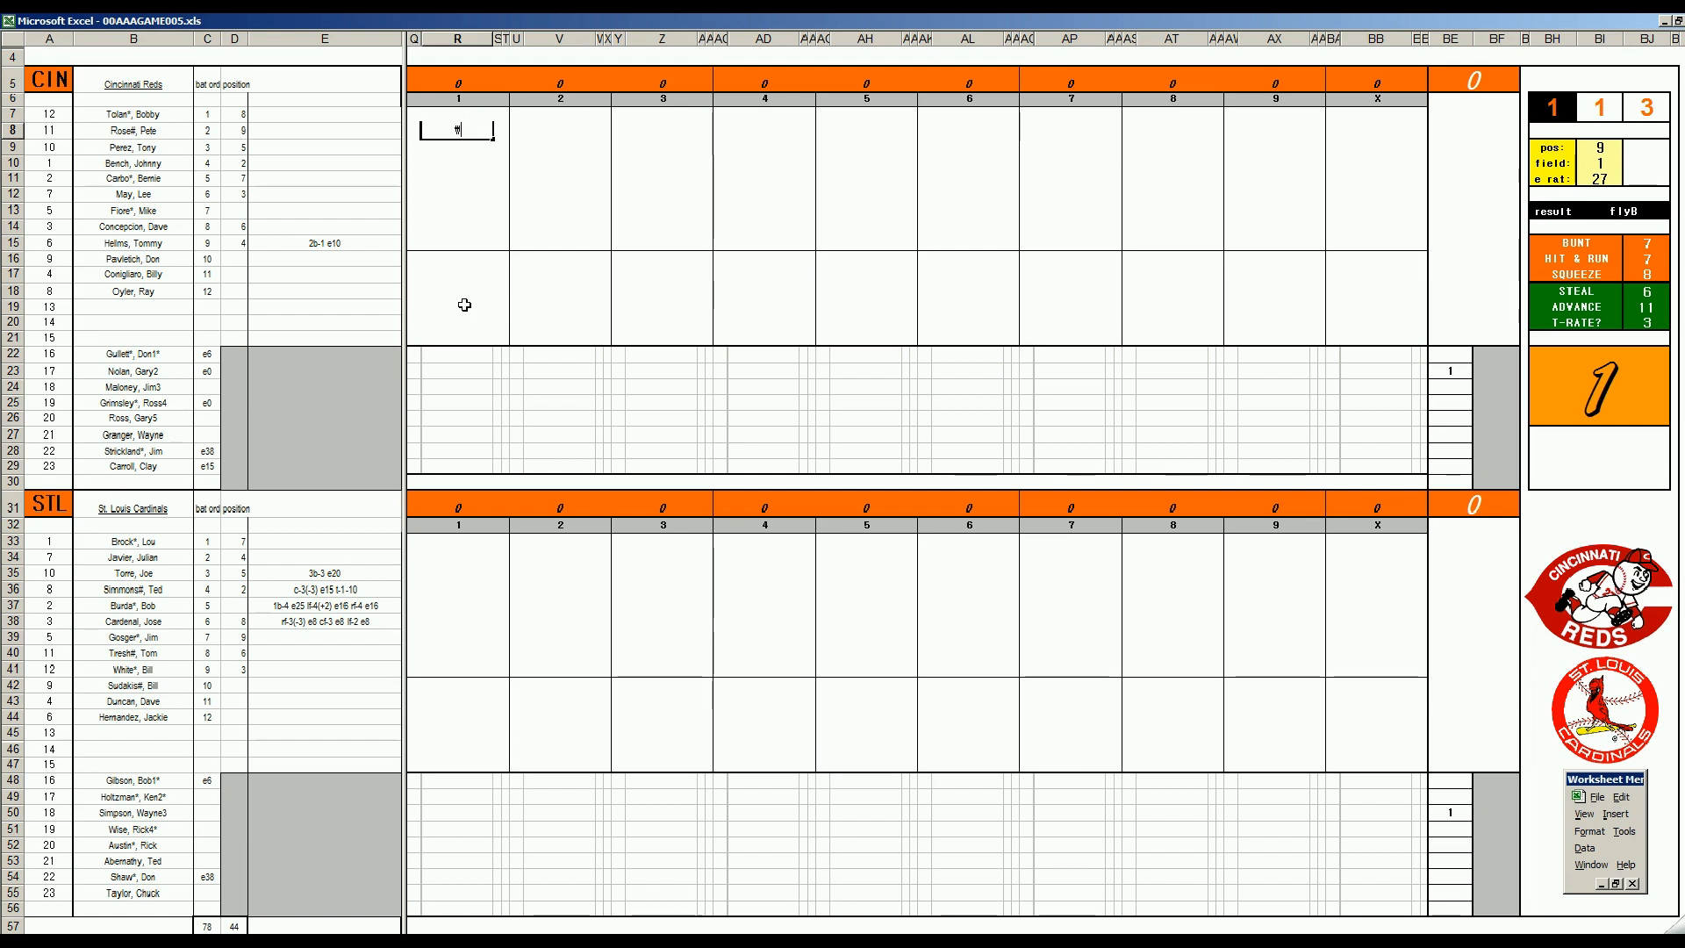
{"action": "type", "text": "f9"}
{"action": "key", "text": "Return"}
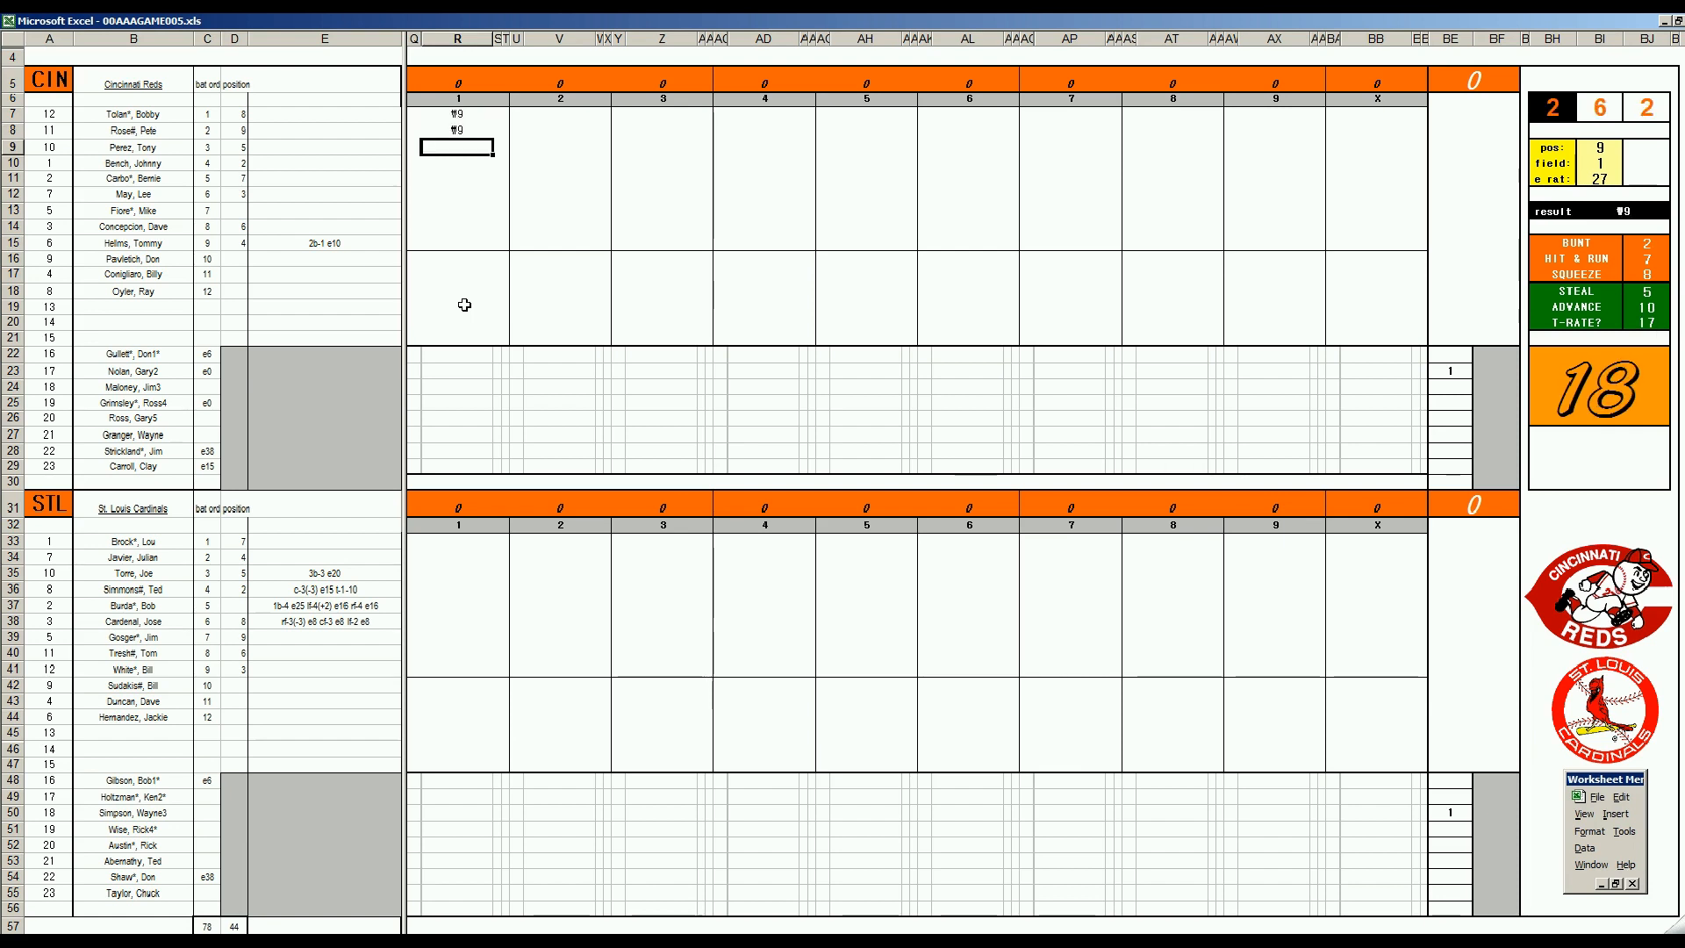
{"action": "type", "text": "k"}
- Look up the fielding result for position 4 with error rating 10, and record #4 for St. Louis's leadoff batter in R33
{"action": "left_click", "coordinate": [461, 545]}
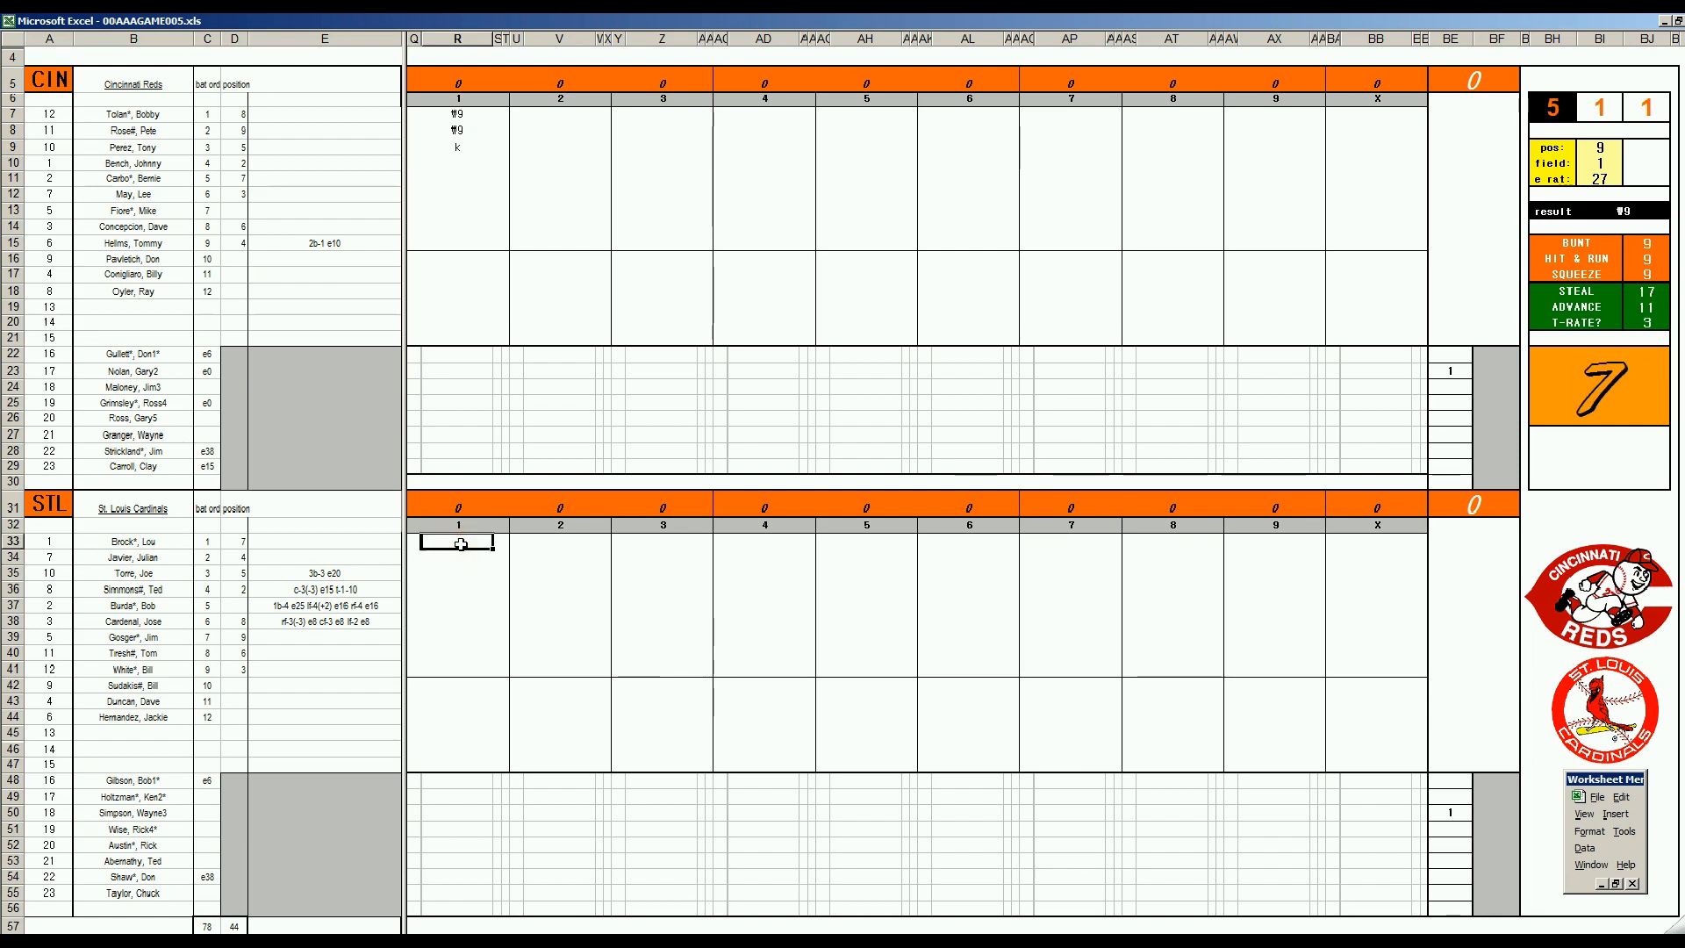
{"action": "type", "text": "#9"}
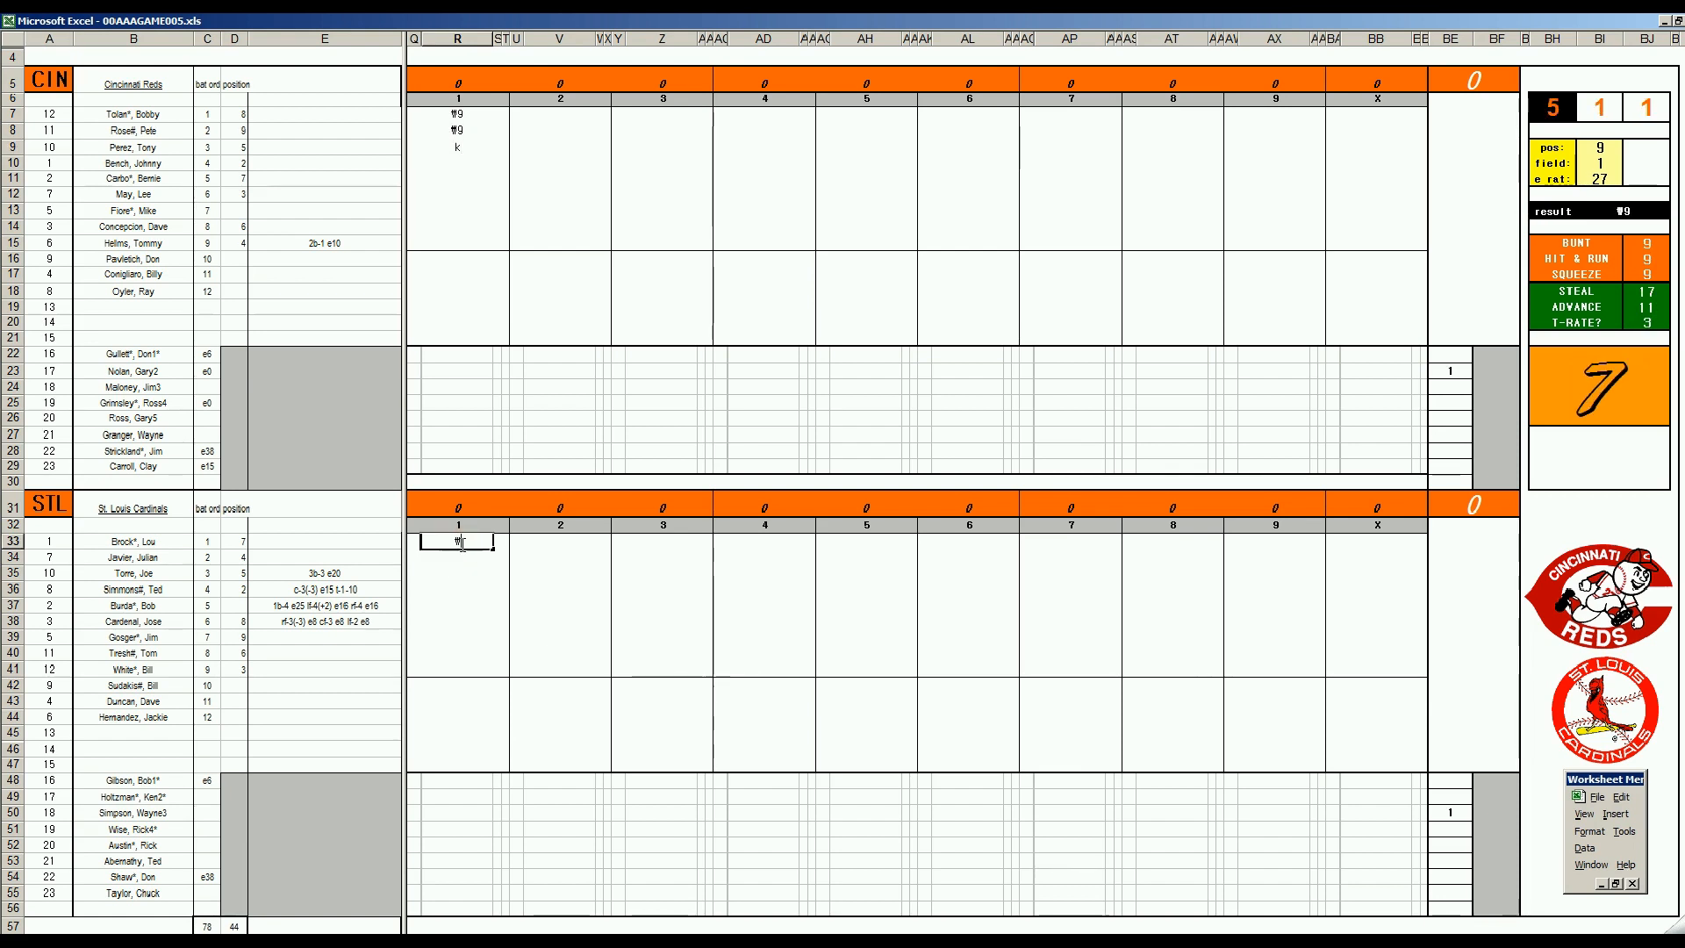
{"action": "key", "text": "Return"}
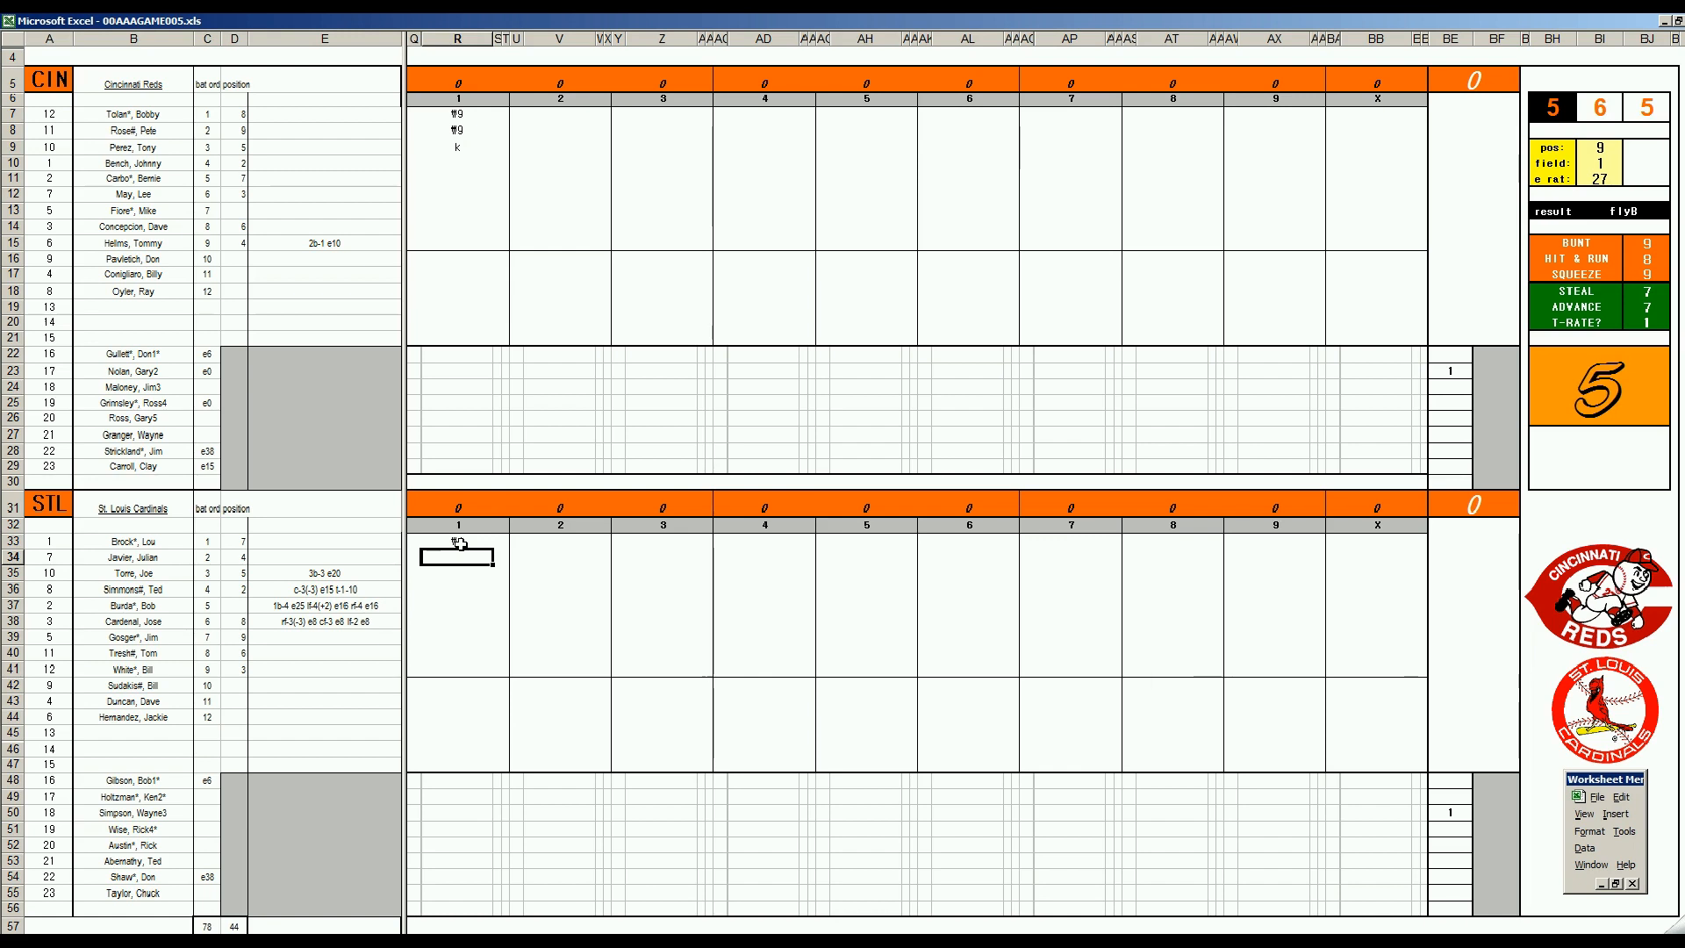
{"action": "key", "text": "ctrl+r"}
{"action": "type", "text": "10"}
{"action": "key", "text": "Return"}
{"action": "left_click", "coordinate": [460, 544]}
{"action": "type", "text": "#4"}
{"action": "key", "text": "Return"}
- Record #43, 1, 1 and #53 for St. Louis's second to fifth batters in the first inning, R34 to R37
{"action": "type", "text": "#43"}
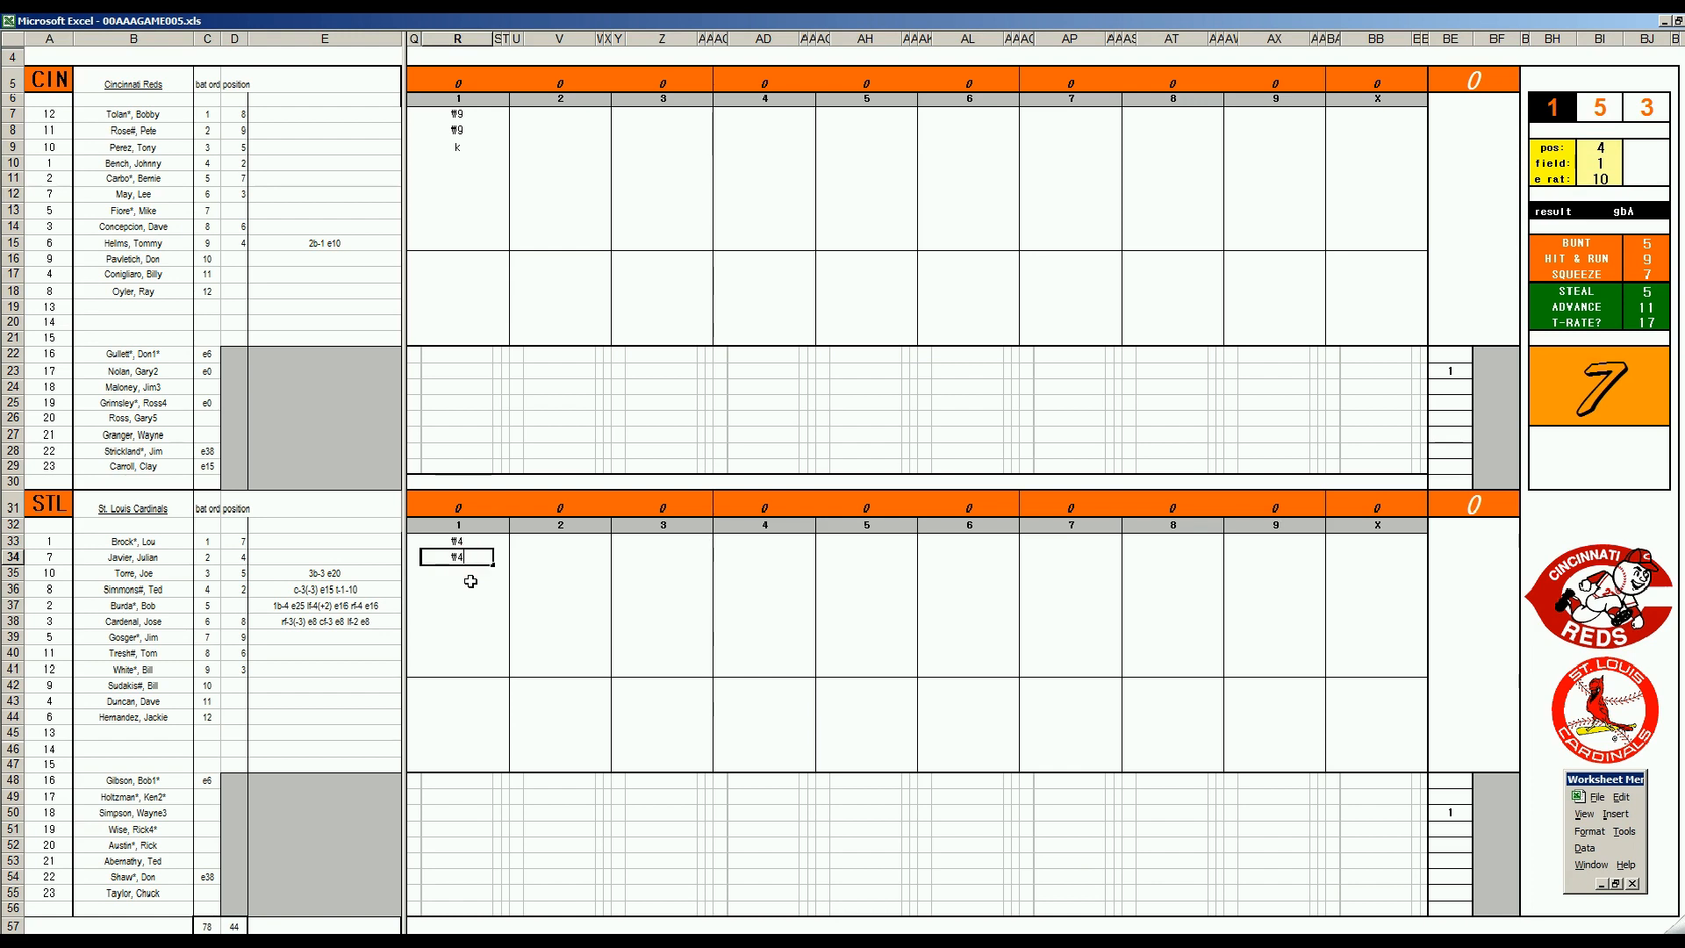
{"action": "key", "text": "Return"}
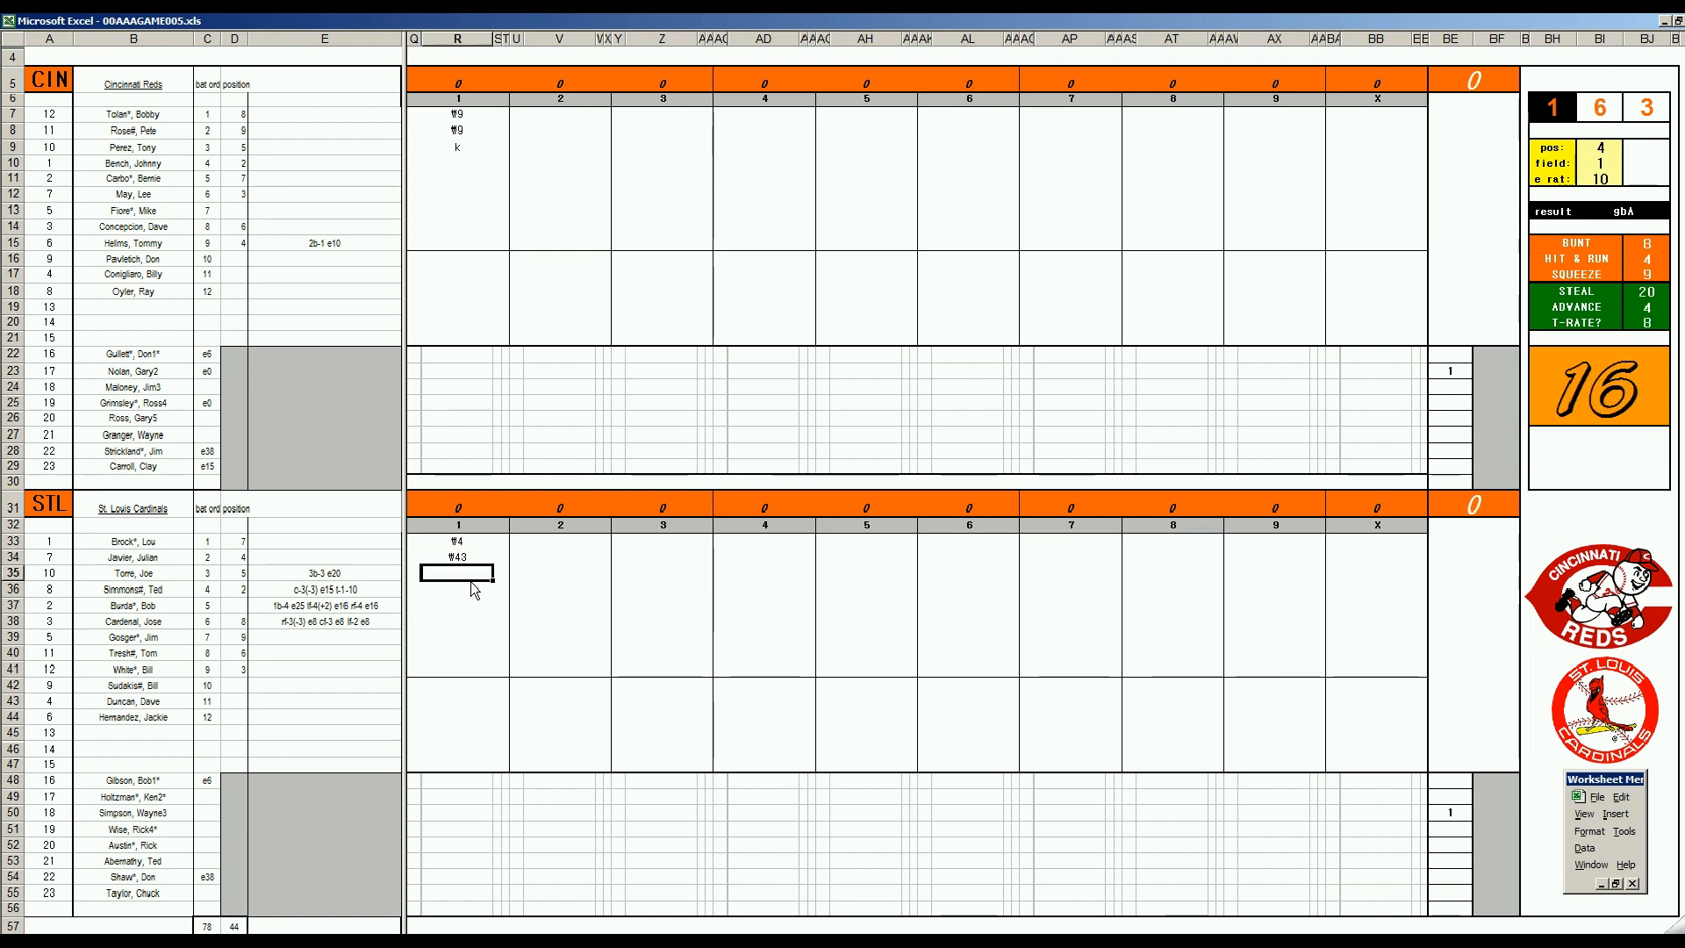
{"action": "type", "text": "1"}
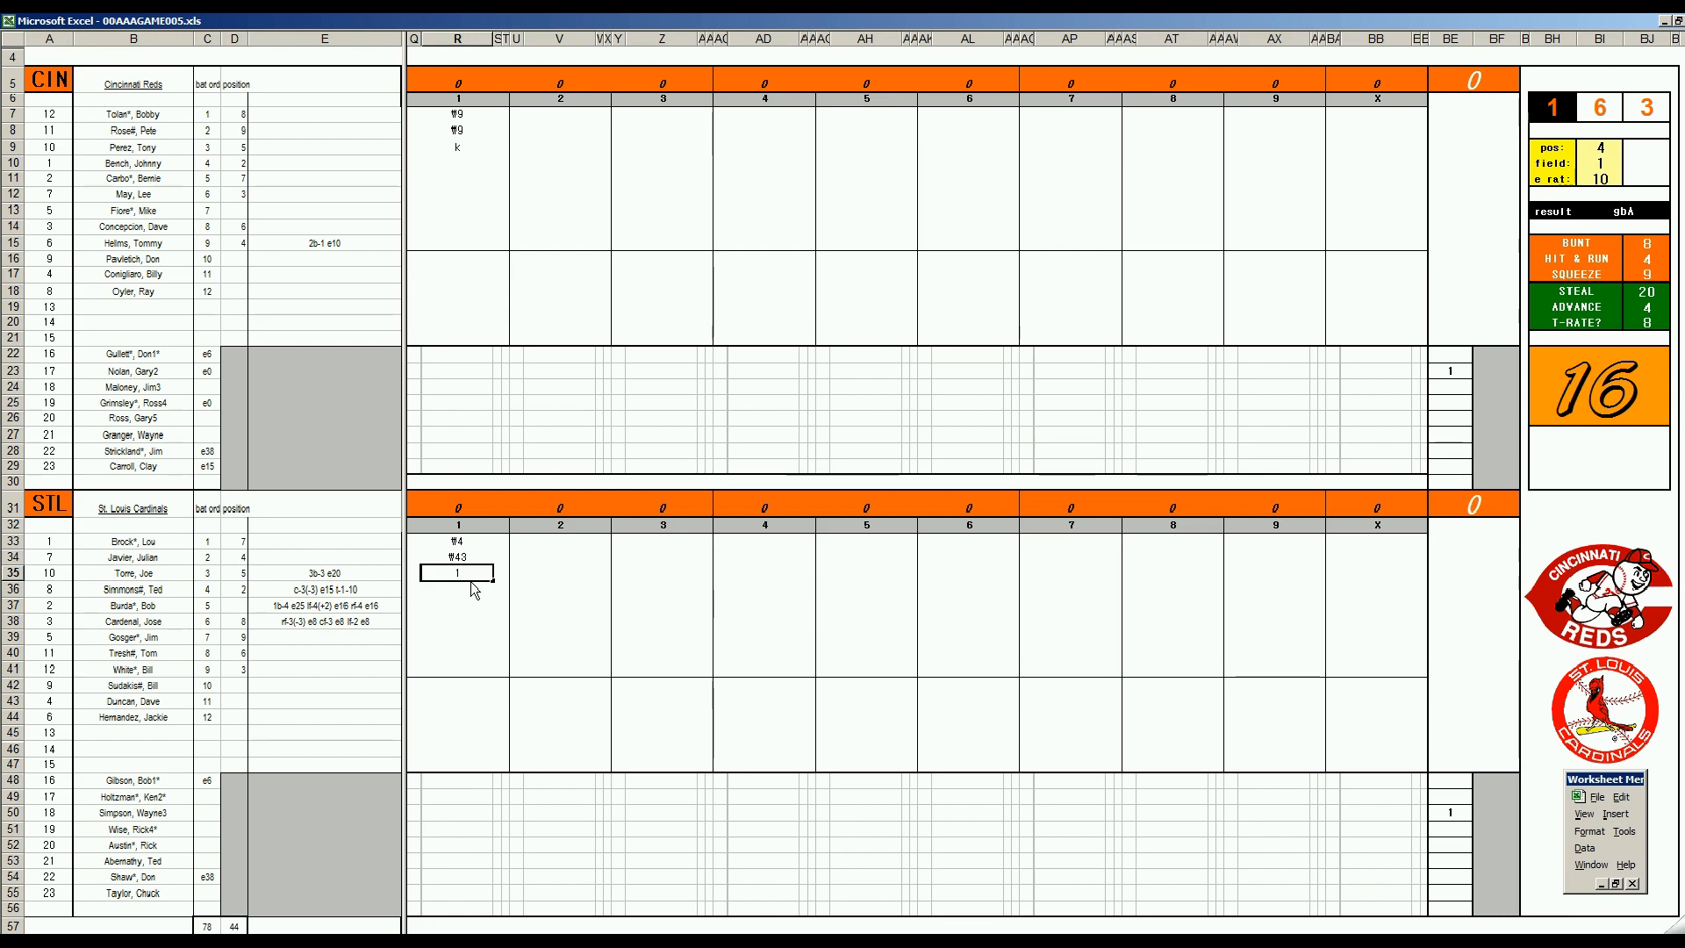
{"action": "key", "text": "Return"}
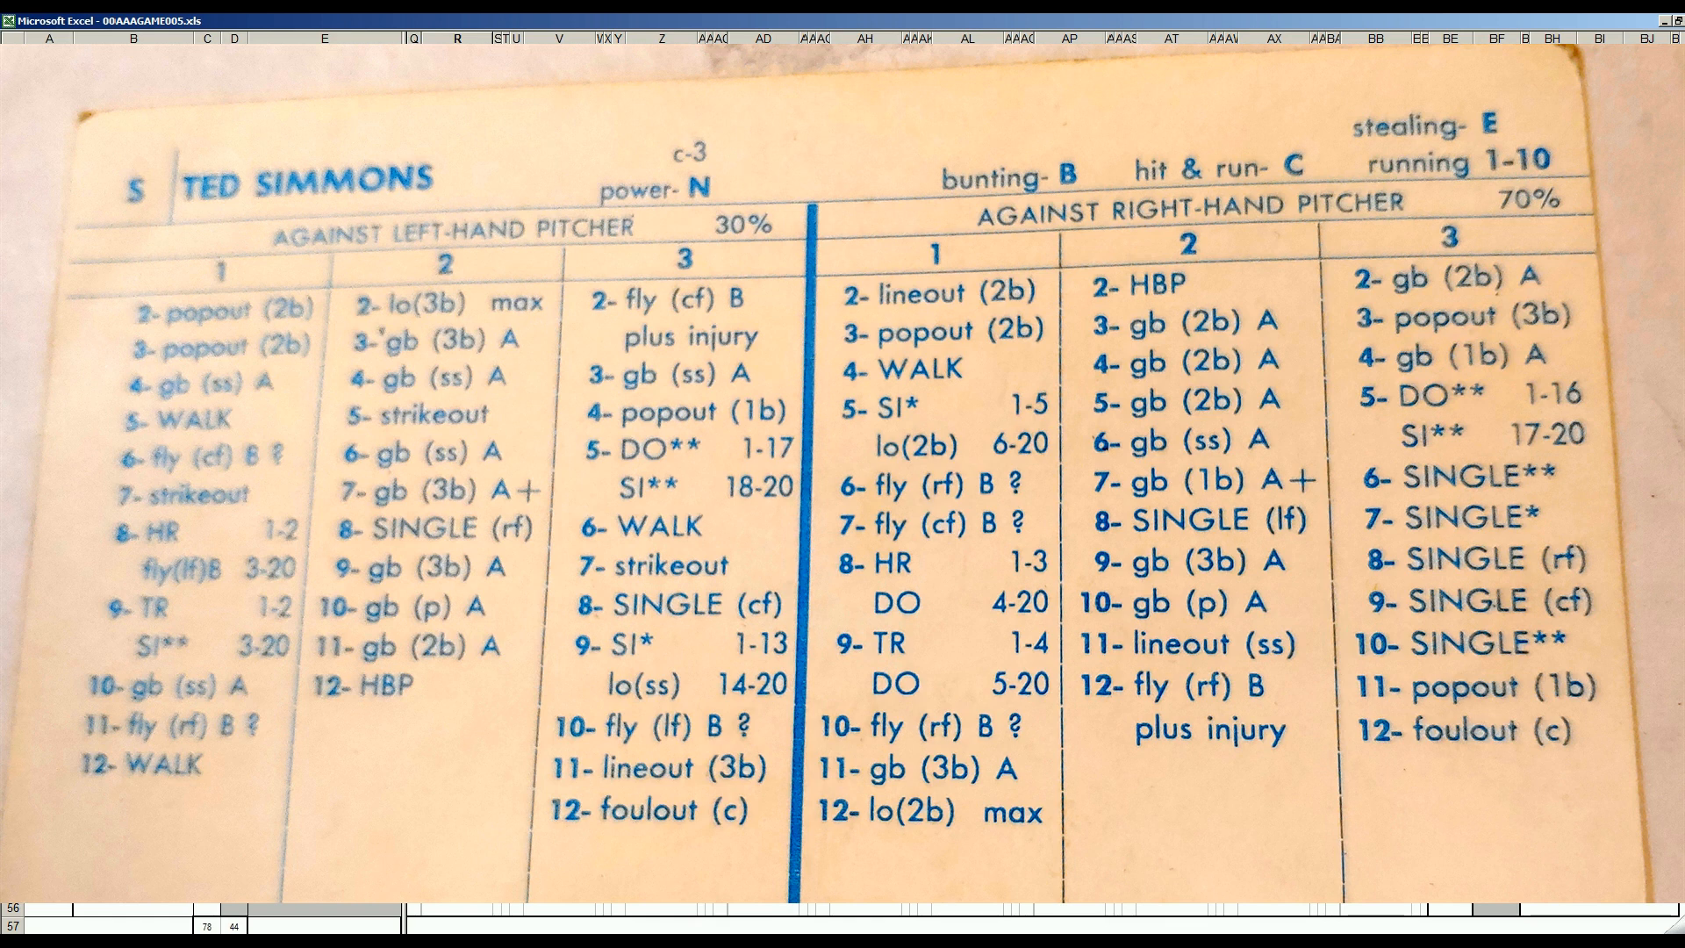
{"action": "type", "text": "1"}
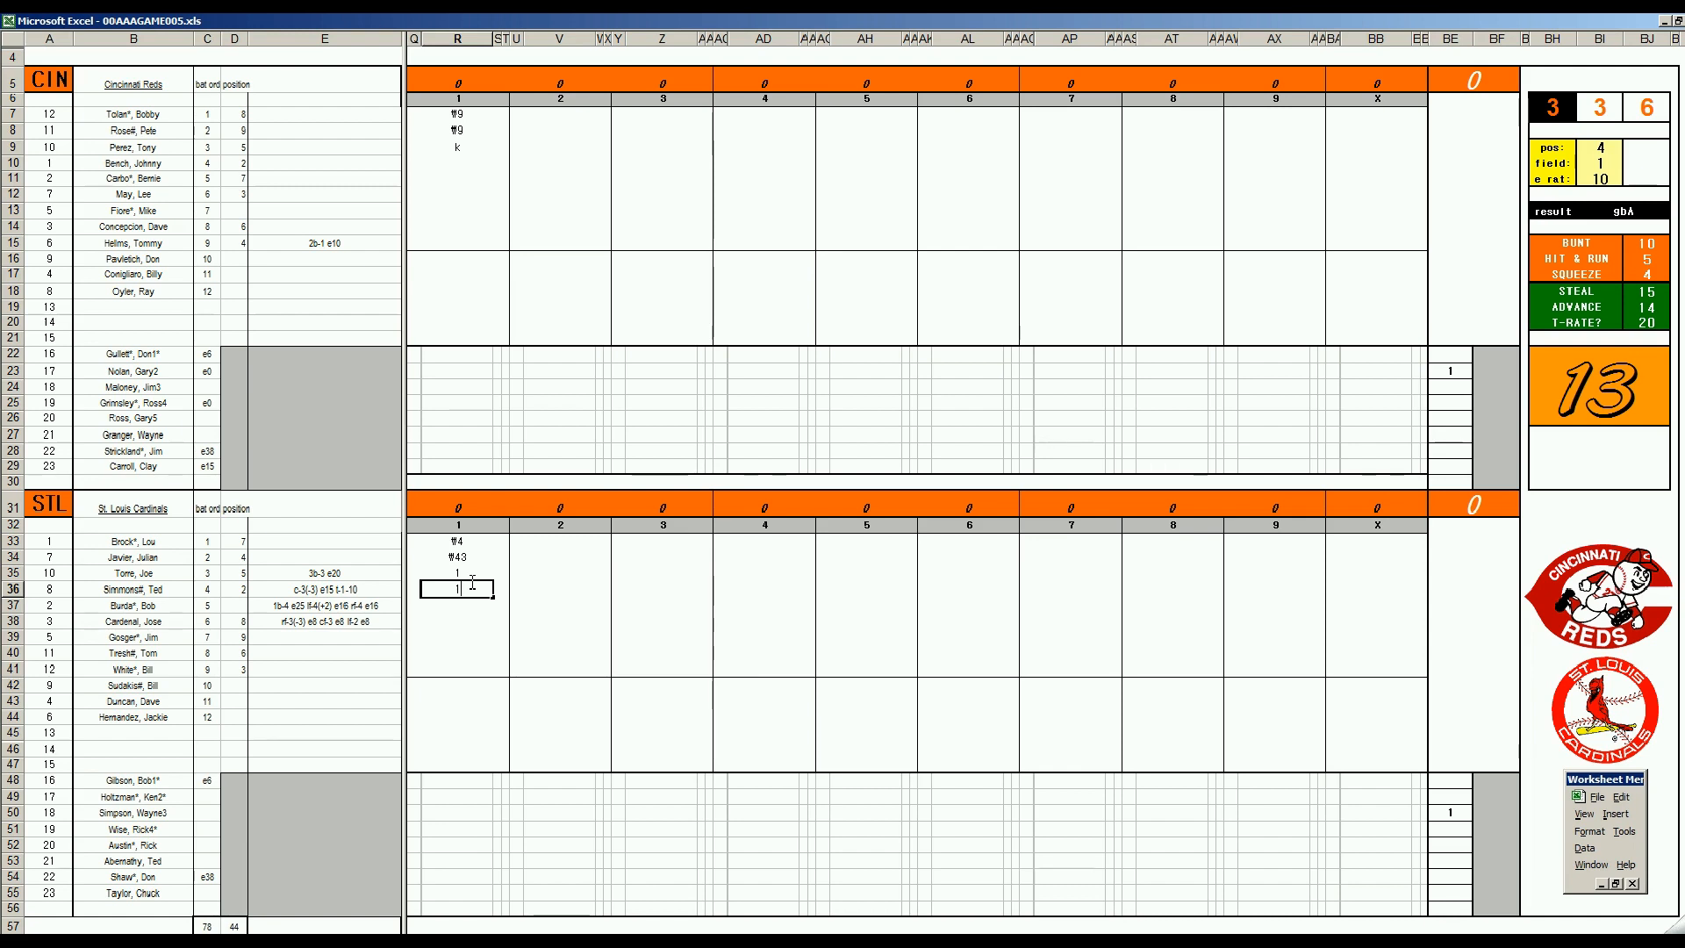
{"action": "key", "text": "Return"}
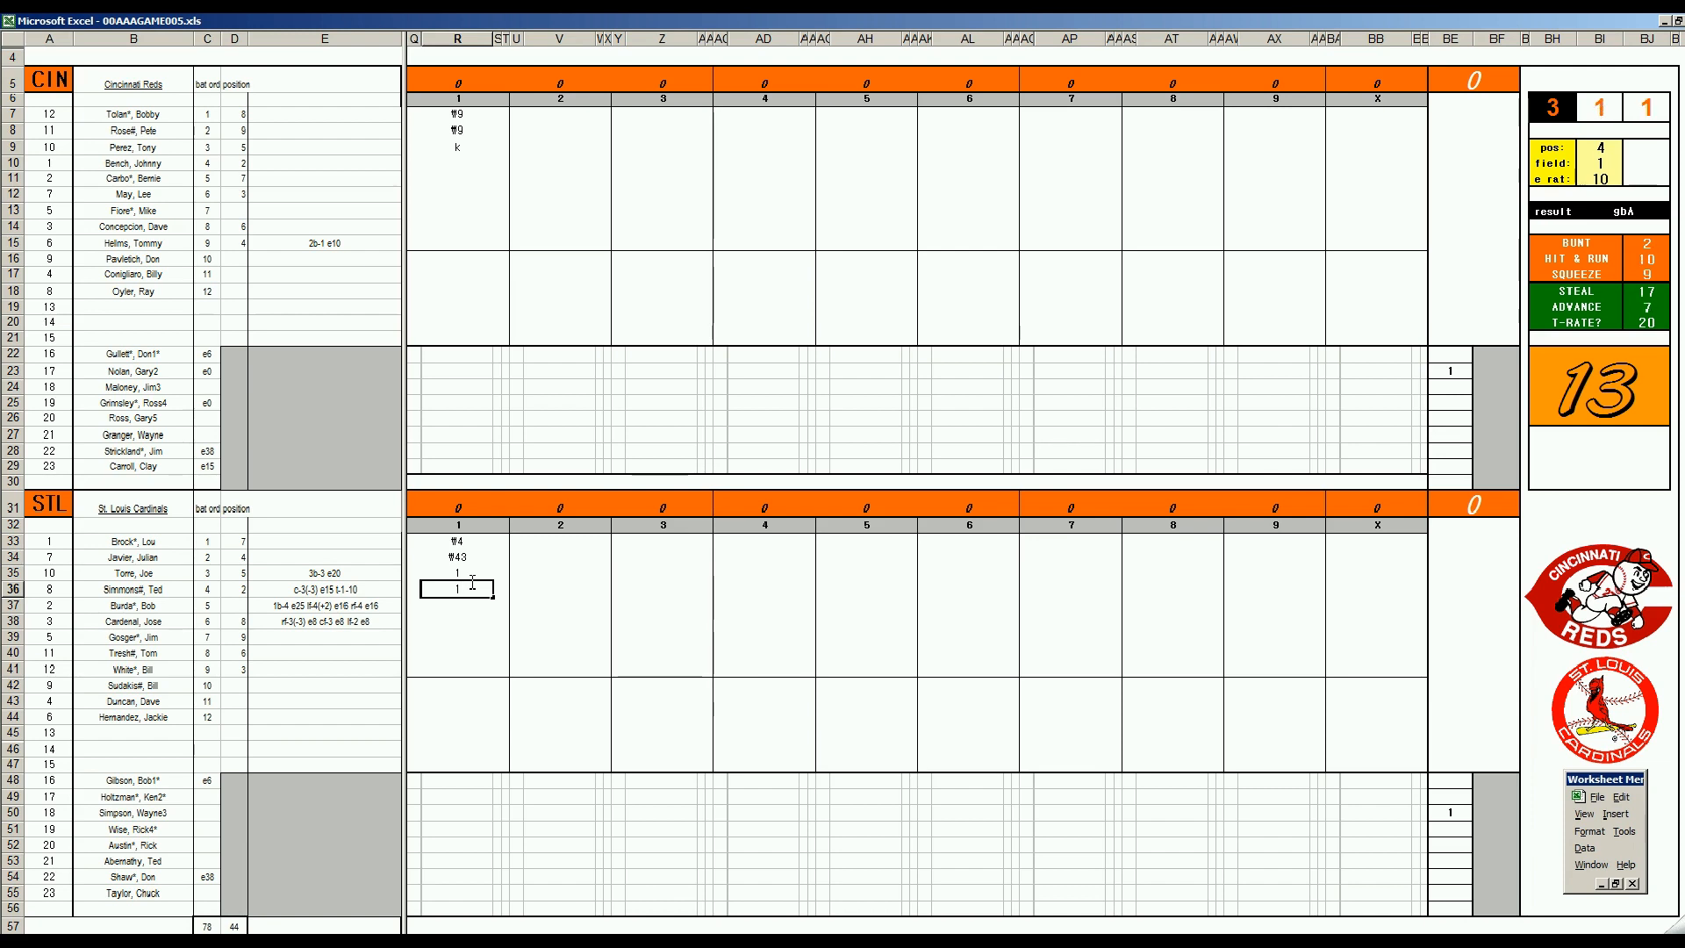
{"action": "key", "text": "Return"}
{"action": "type", "text": "#53"}
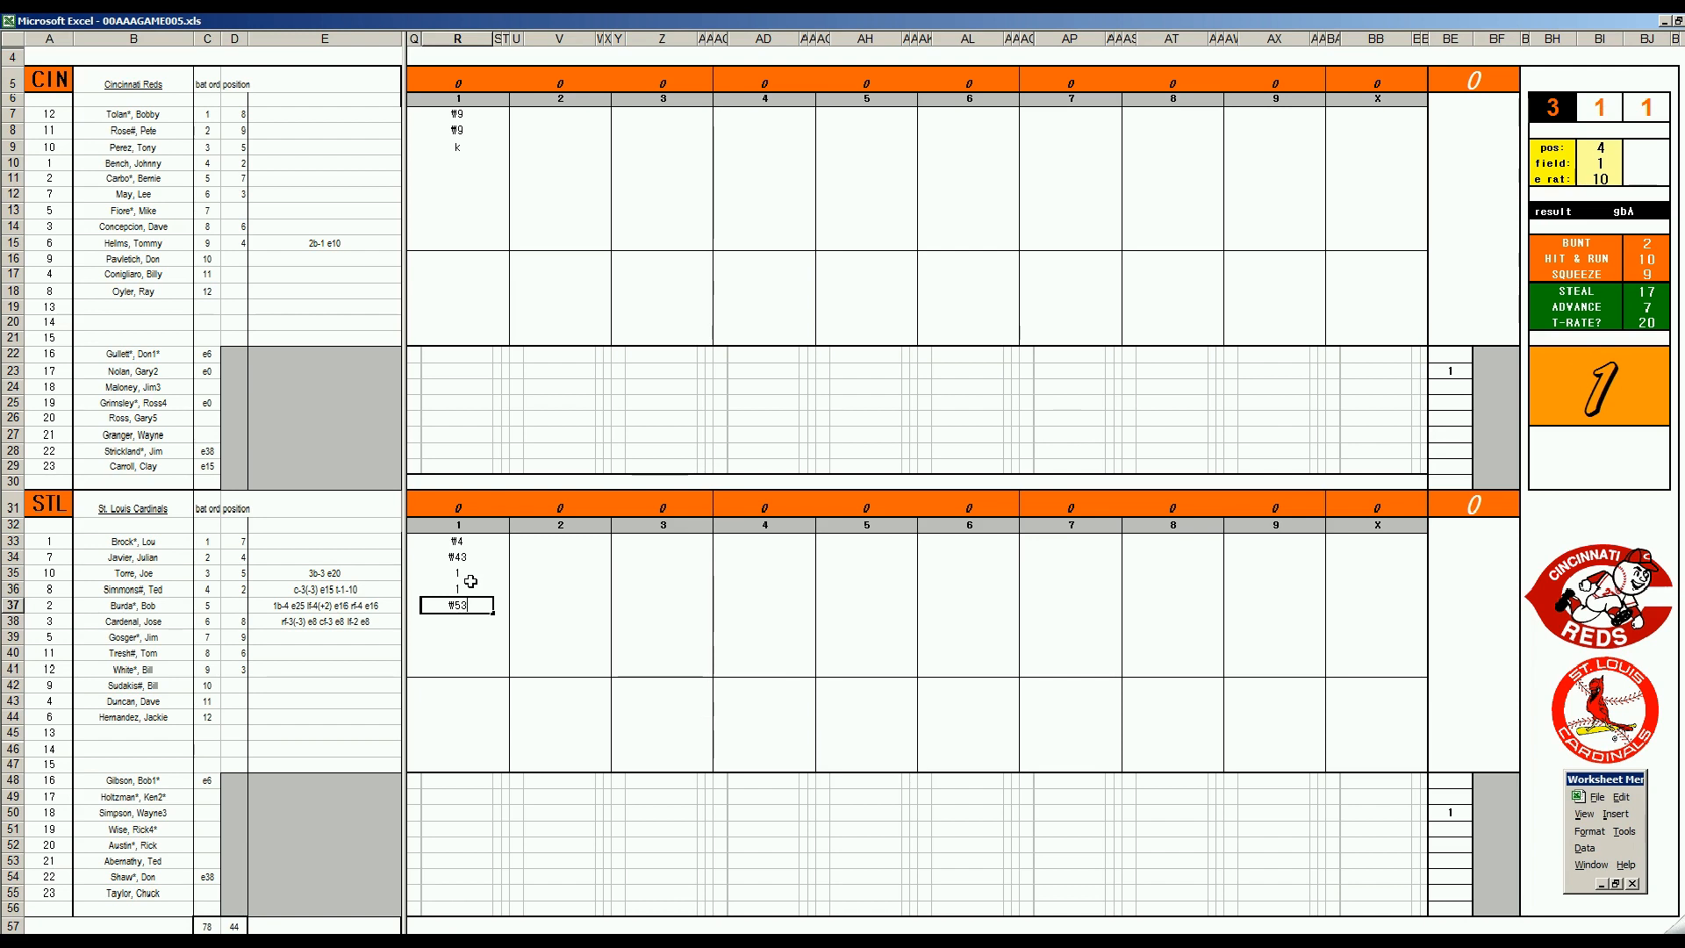
- Look up the fielding result for position 8, field 3 and error rating 8, and record #8 for Cincinnati's fourth batter in V10
{"action": "left_click", "coordinate": [552, 164]}
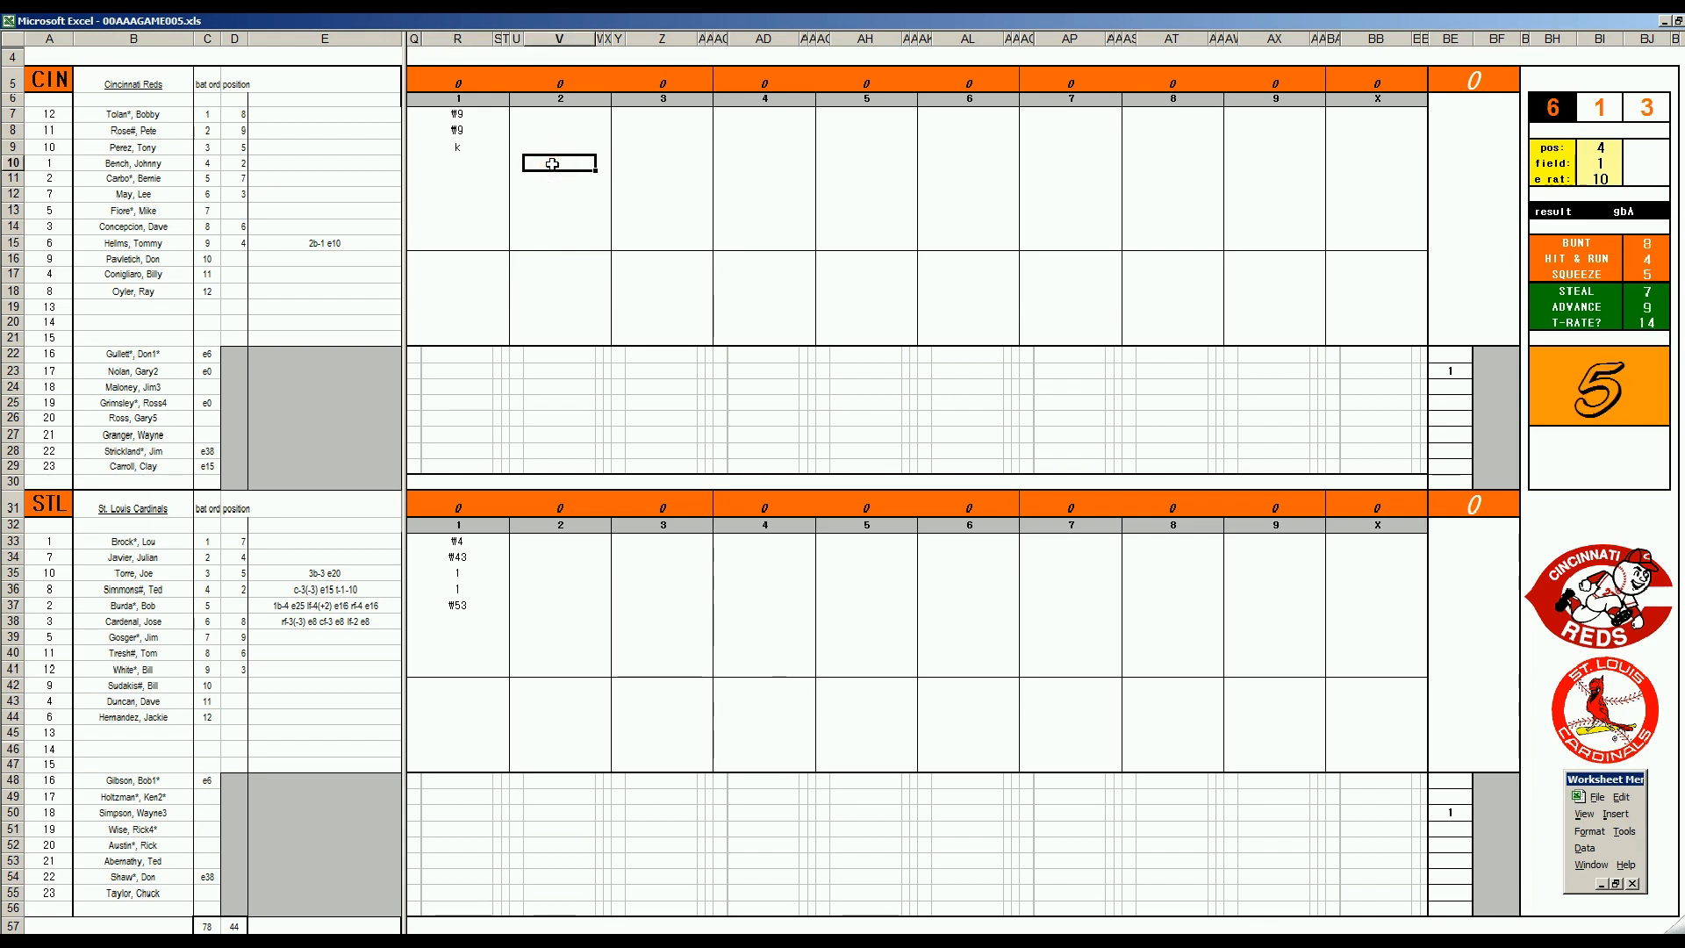
{"action": "type", "text": "8"}
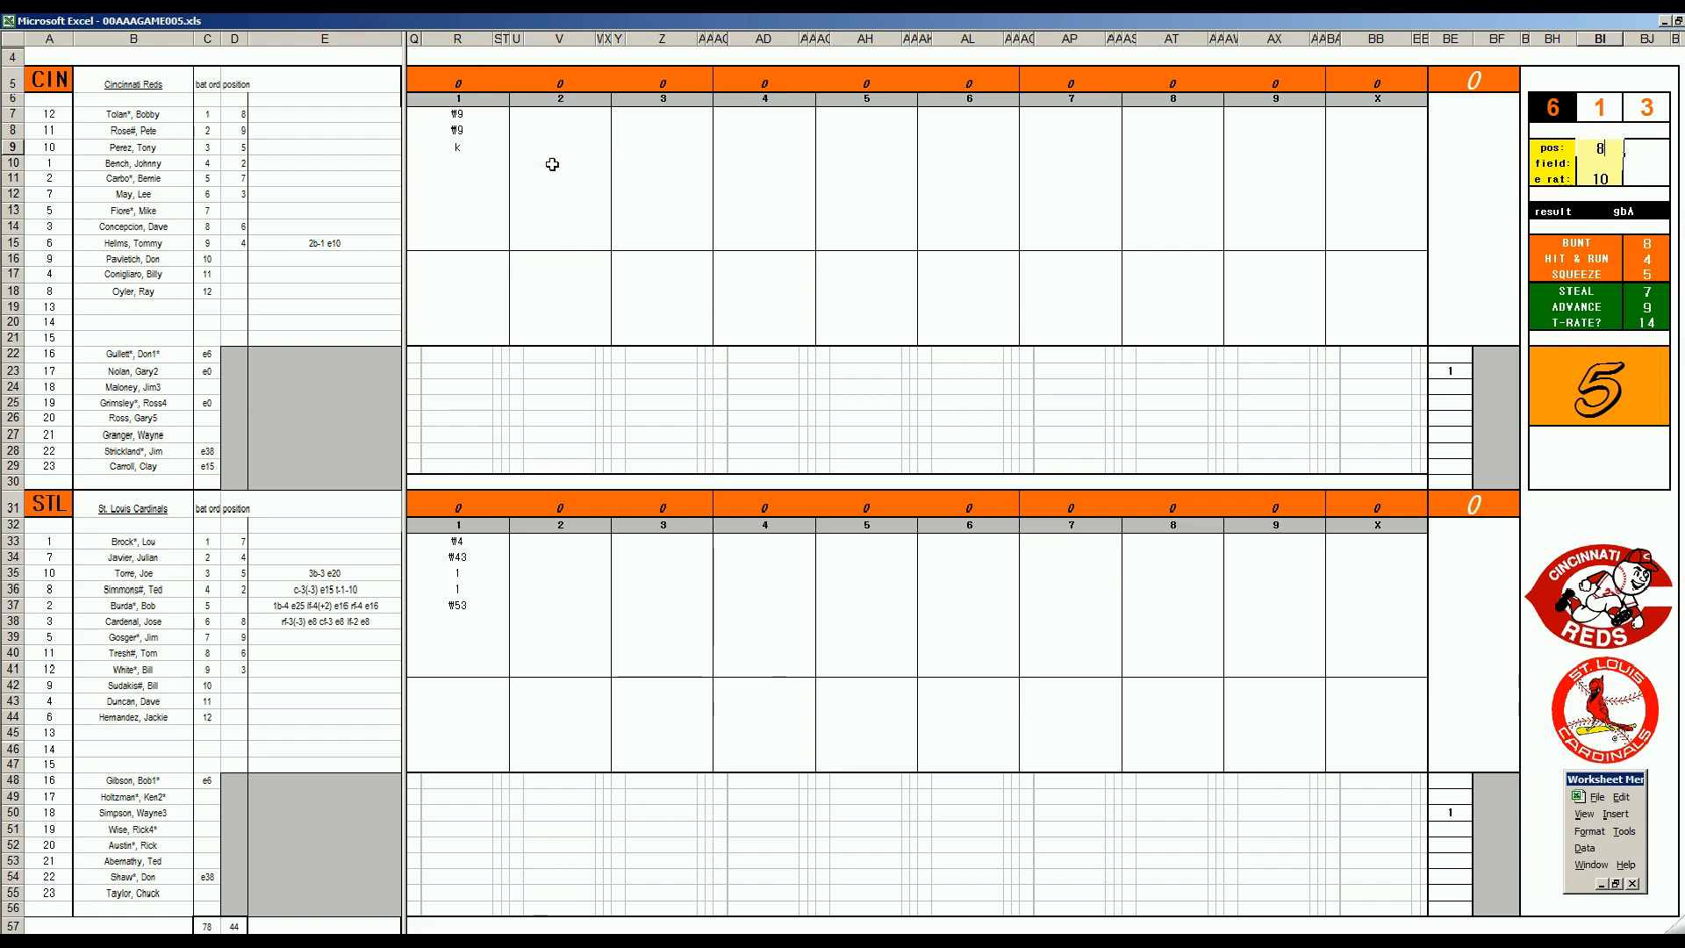
{"action": "key", "text": "Return"}
{"action": "type", "text": "3"}
{"action": "key", "text": "Return"}
{"action": "type", "text": "8"}
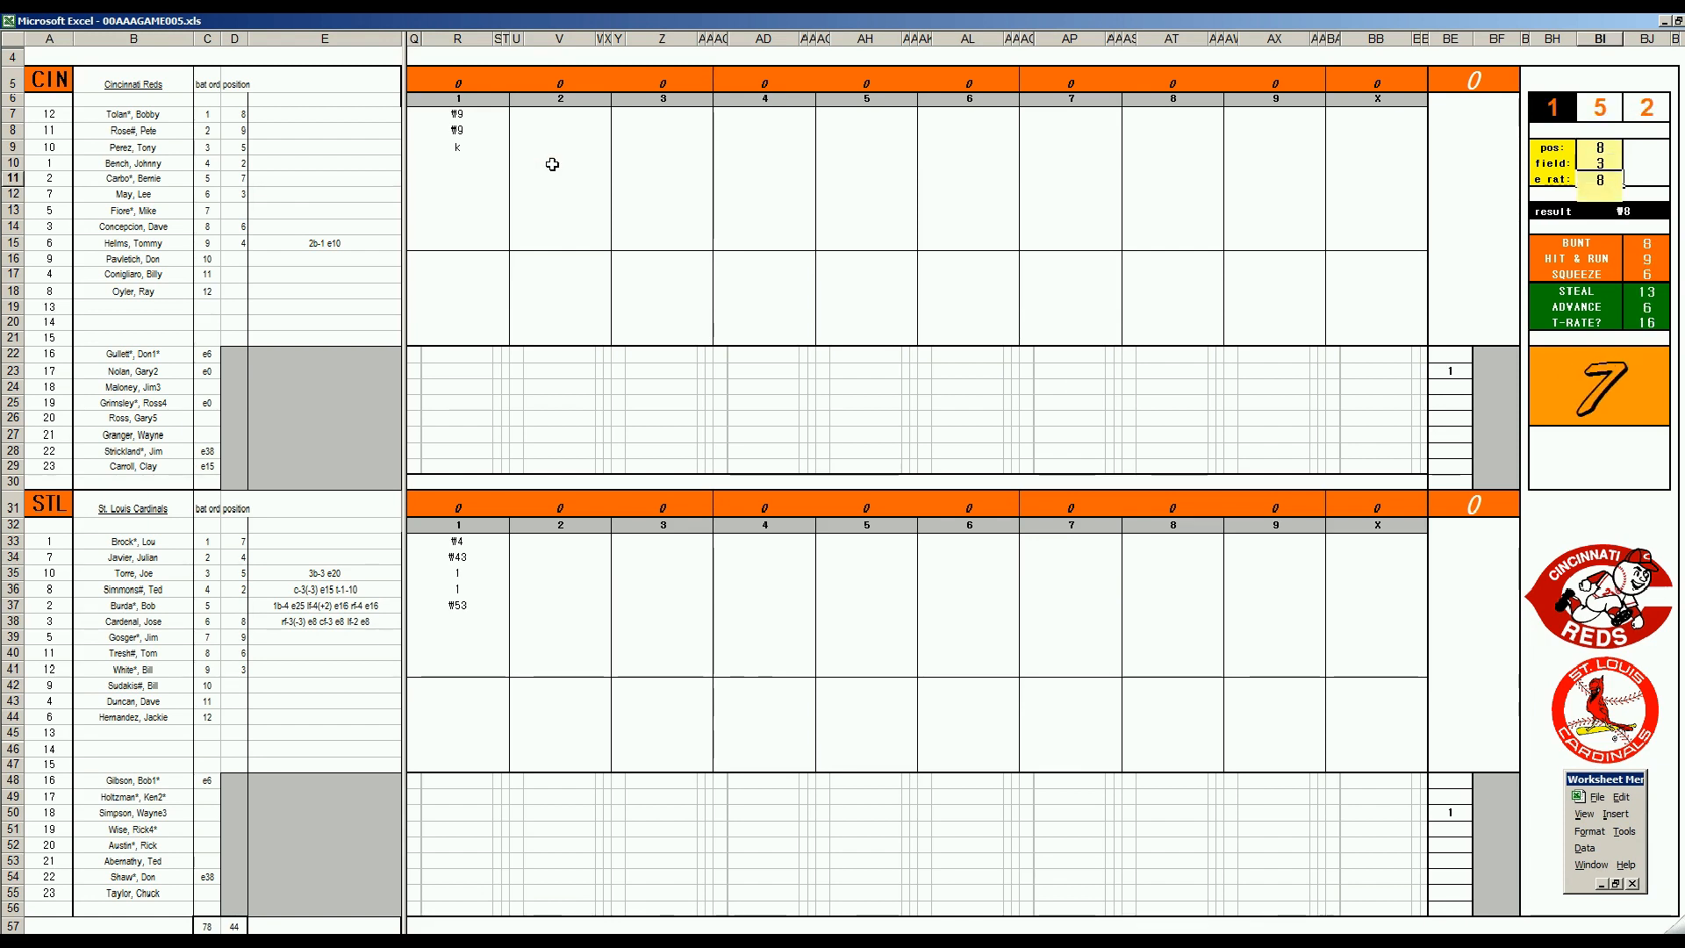
{"action": "key", "text": "Return"}
{"action": "left_click", "coordinate": [542, 170]}
{"action": "type", "text": "#8"}
{"action": "key", "text": "Return"}
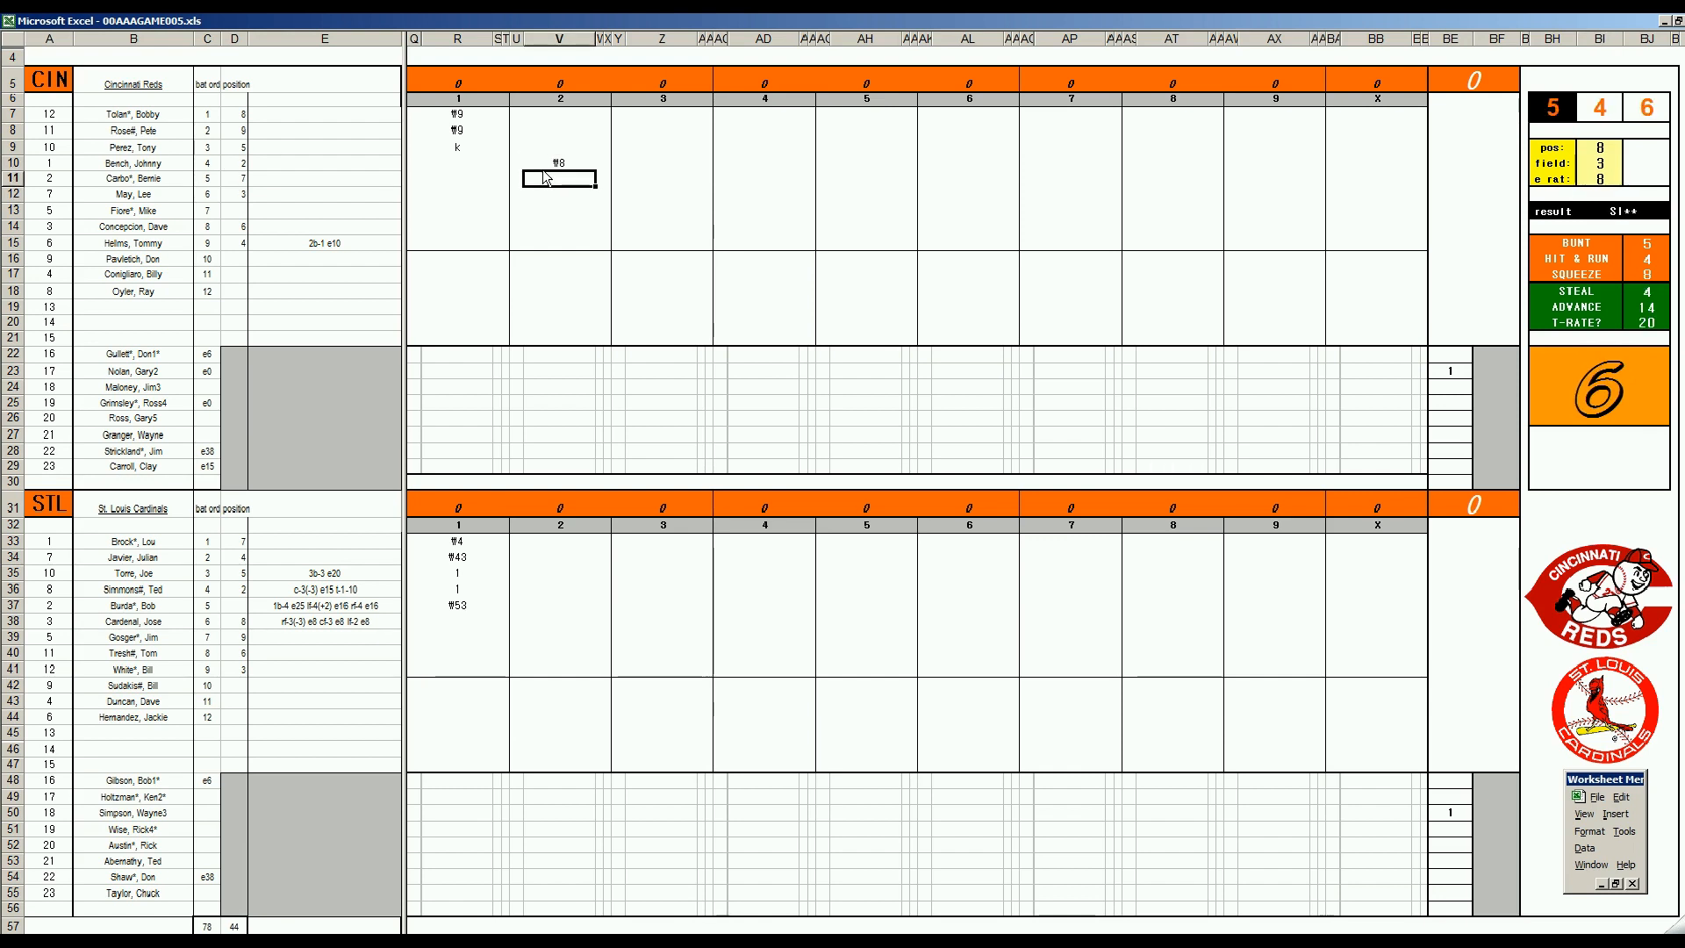
- Look up the fielding result for position 6, field 3 and error rating 23, and record 1 for Cincinnati's fifth batter in V11
{"action": "type", "text": "6"}
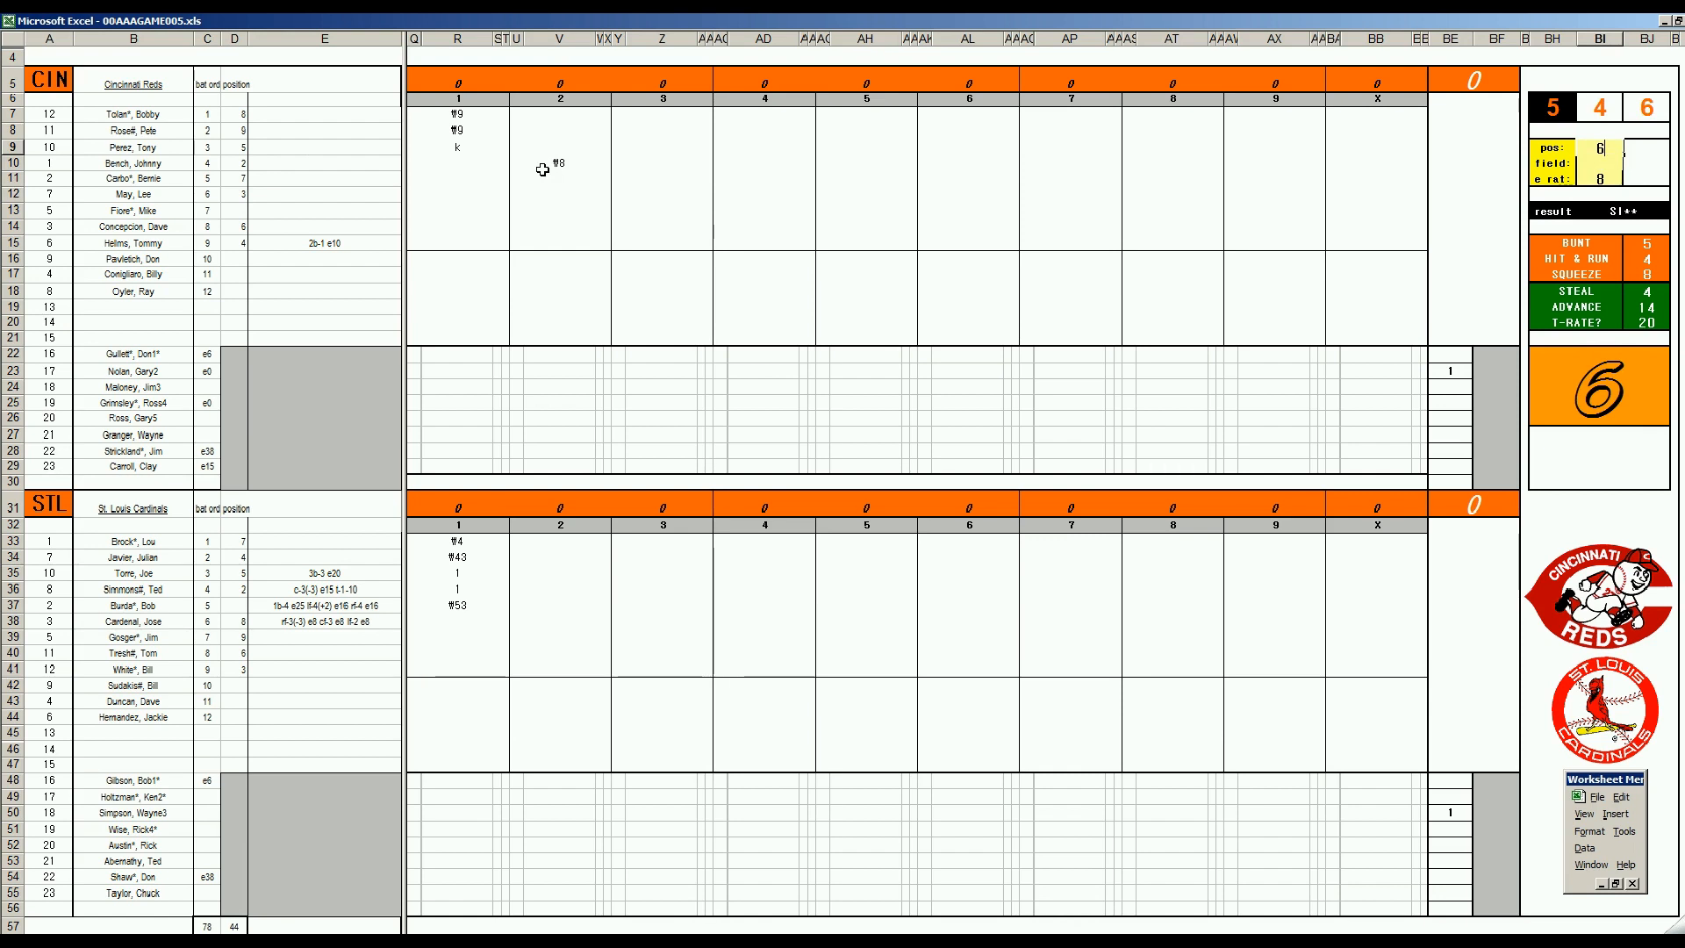
{"action": "key", "text": "Return"}
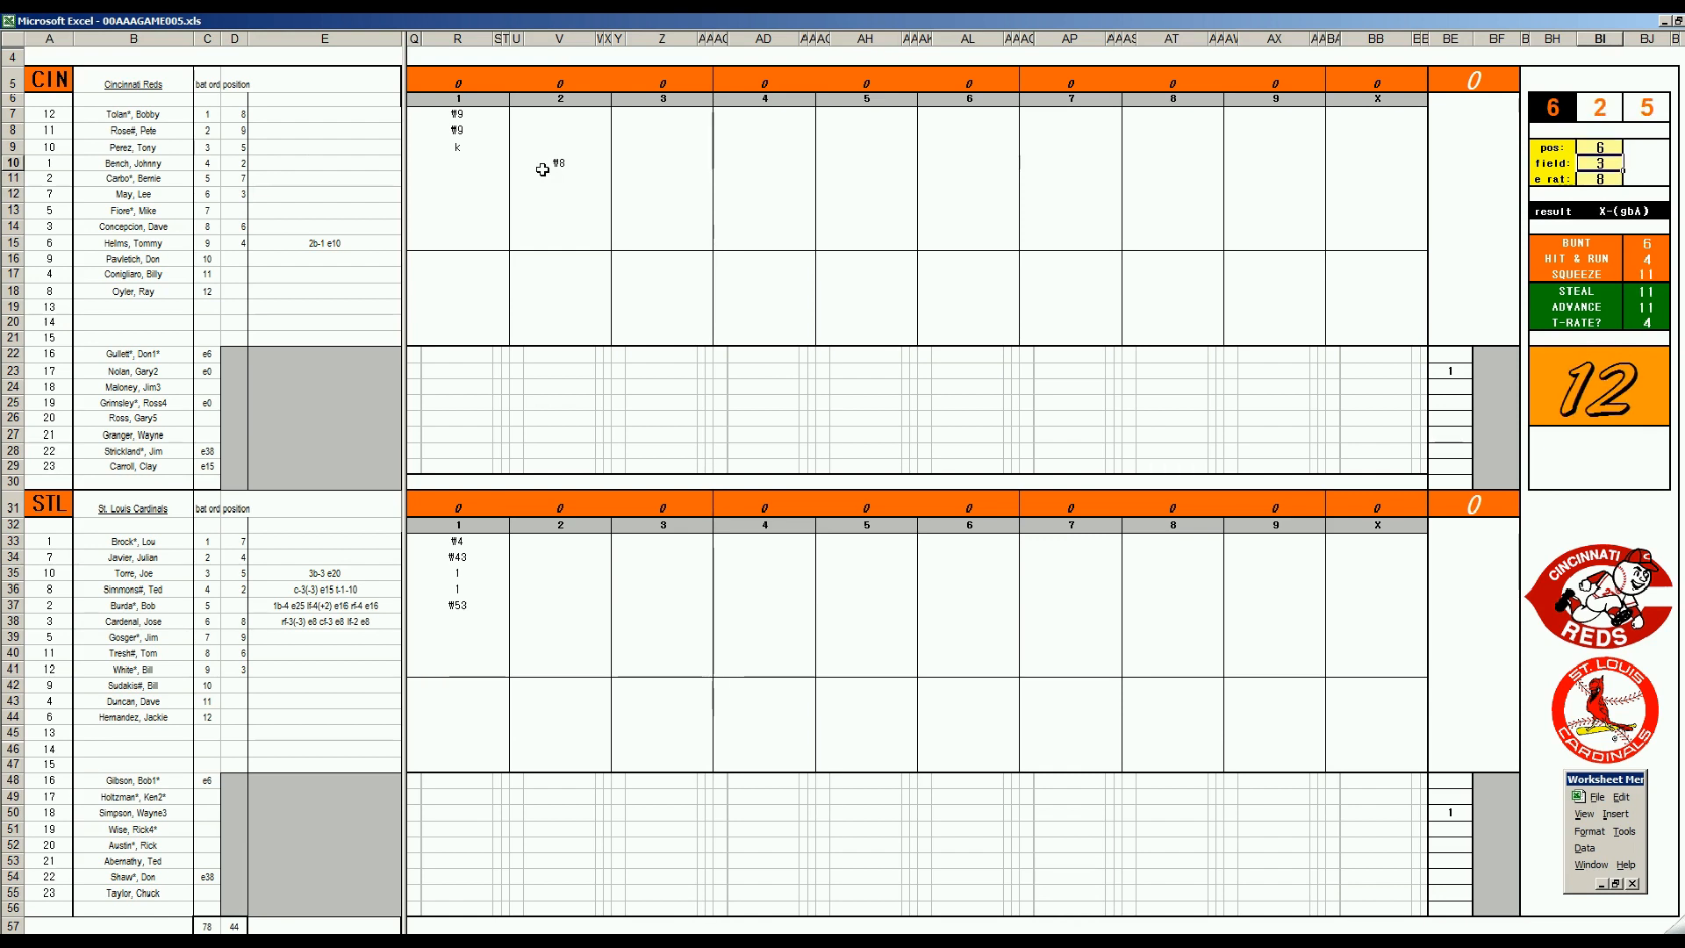
{"action": "key", "text": "F9"}
{"action": "left_click", "coordinate": [558, 188]}
{"action": "key", "text": "F9"}
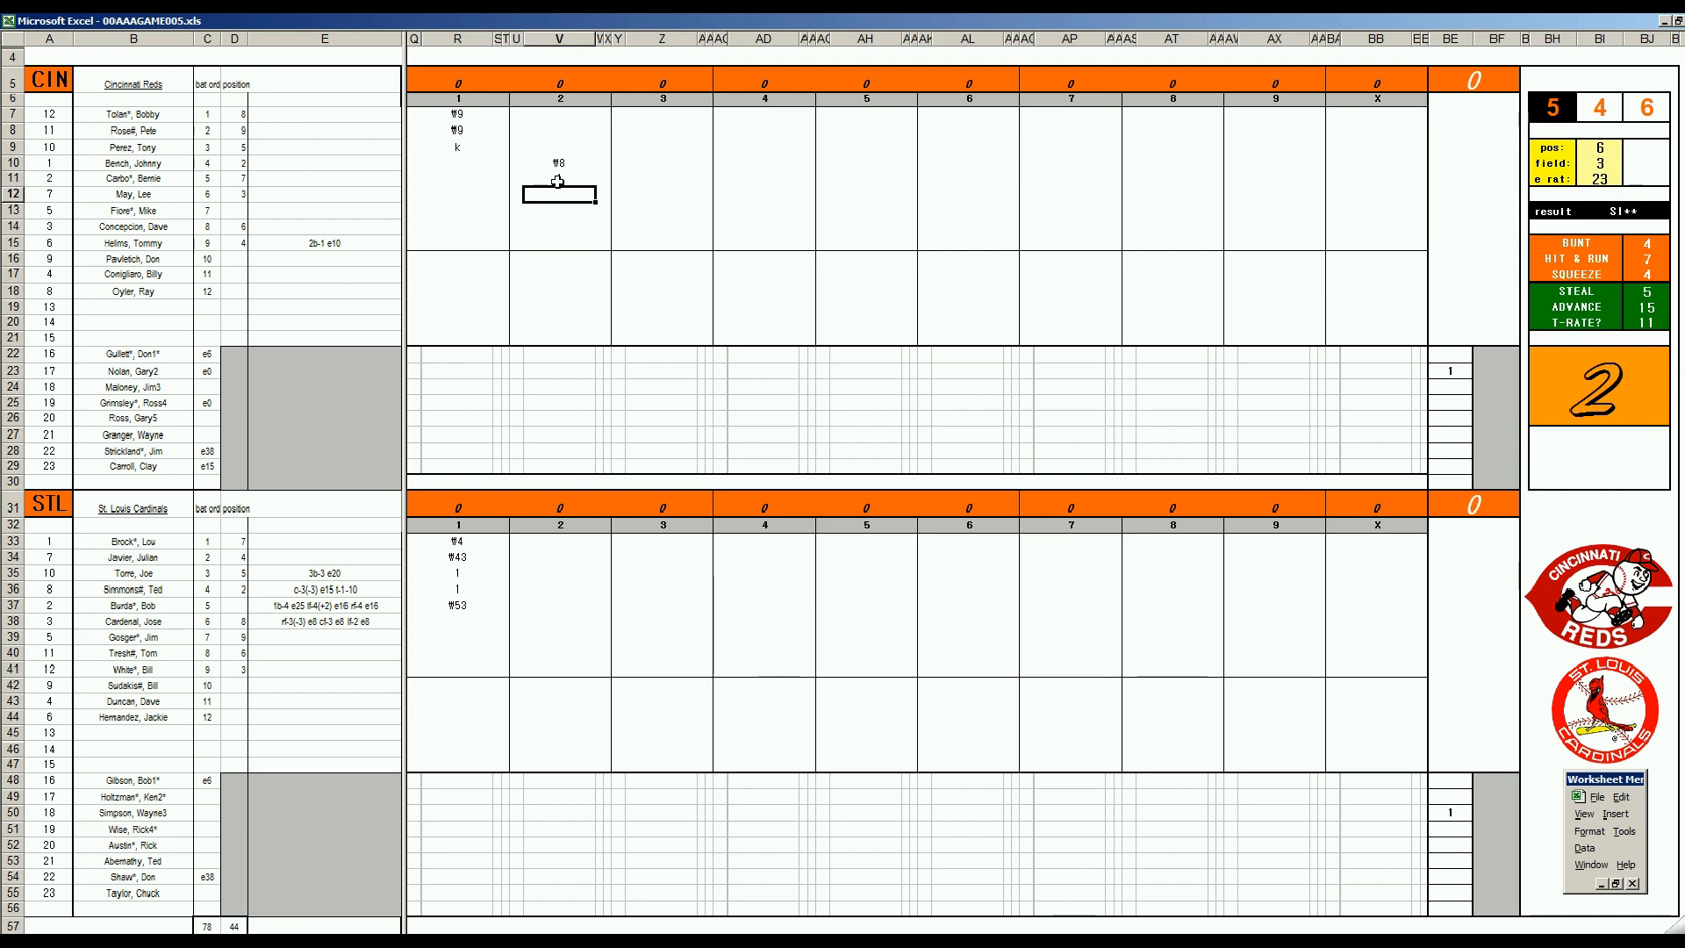
- Set the fielding lookup to position 5, and complete Cincinnati's second inning with #54 in V12 and #6 in V13
{"action": "key", "text": "shift+Tab"}
{"action": "type", "text": "5"}
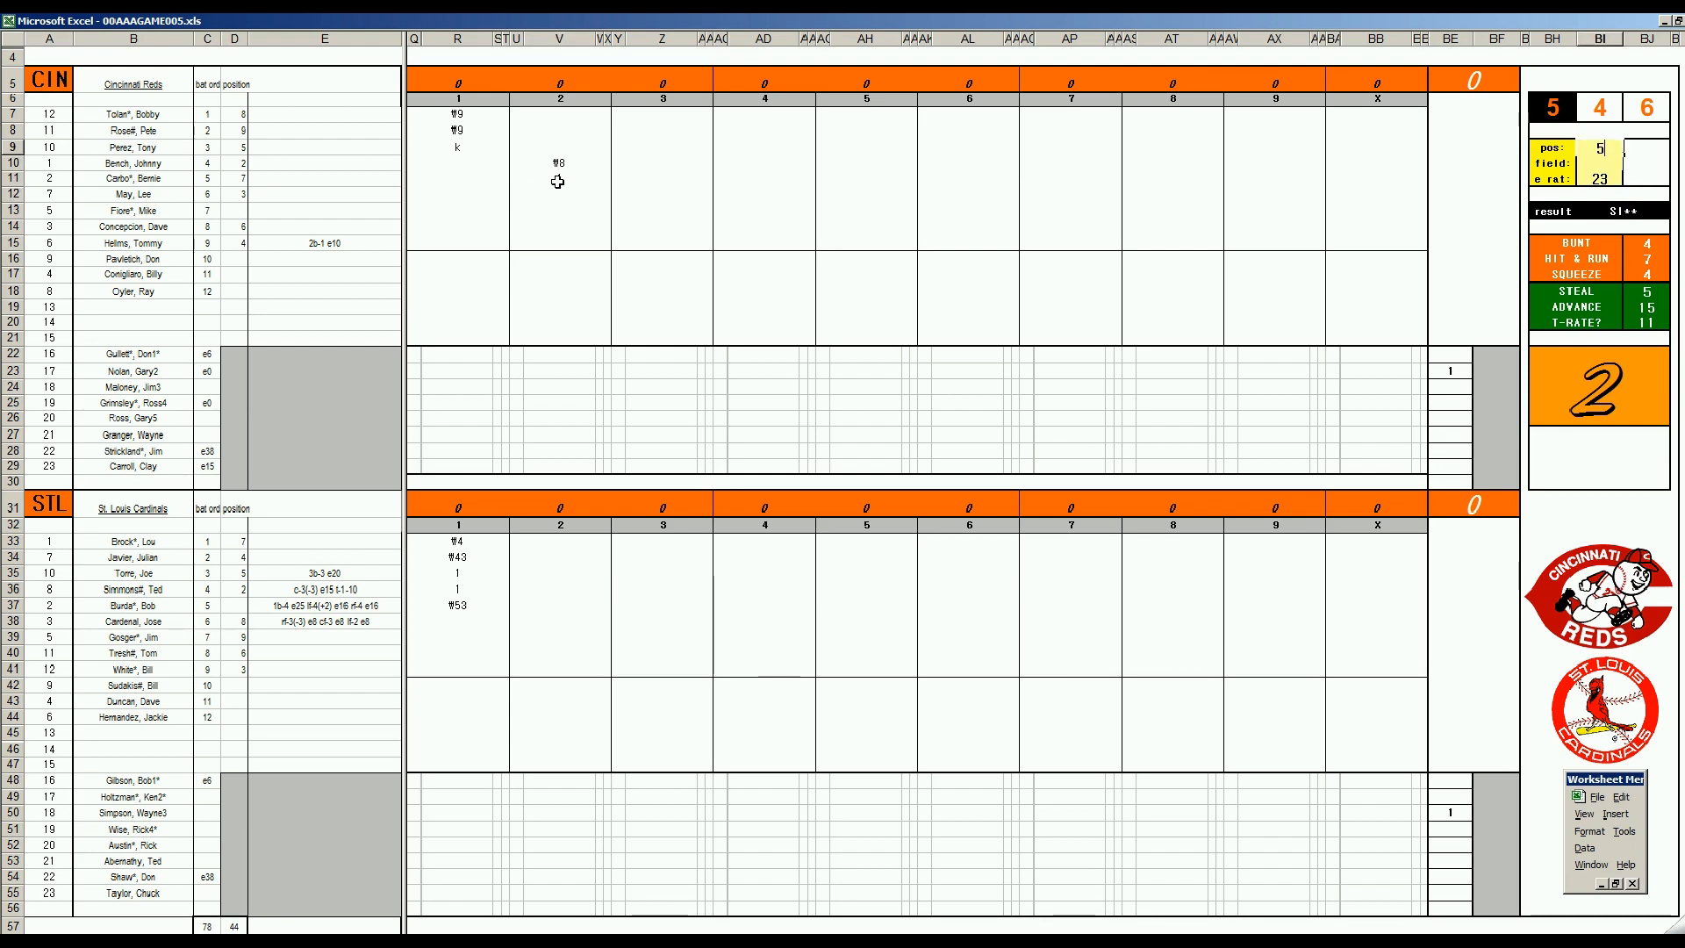
{"action": "key", "text": "Return"}
{"action": "left_click", "coordinate": [582, 199]}
{"action": "type", "text": "#54"}
{"action": "key", "text": "Return"}
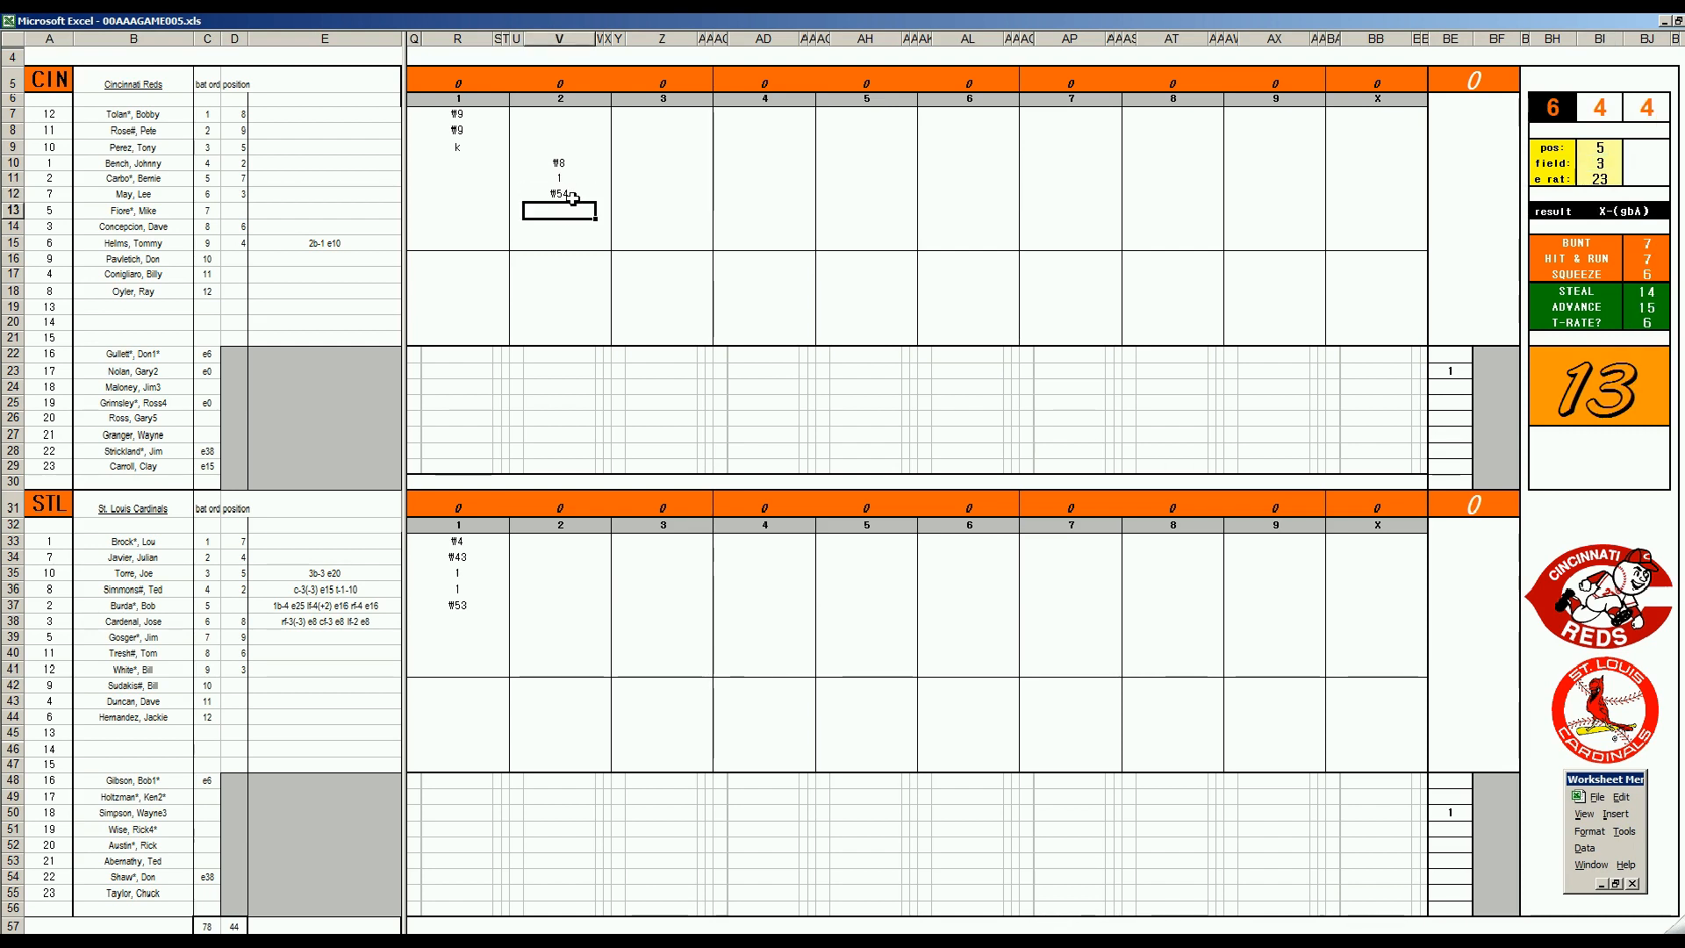
{"action": "type", "text": "#6"}
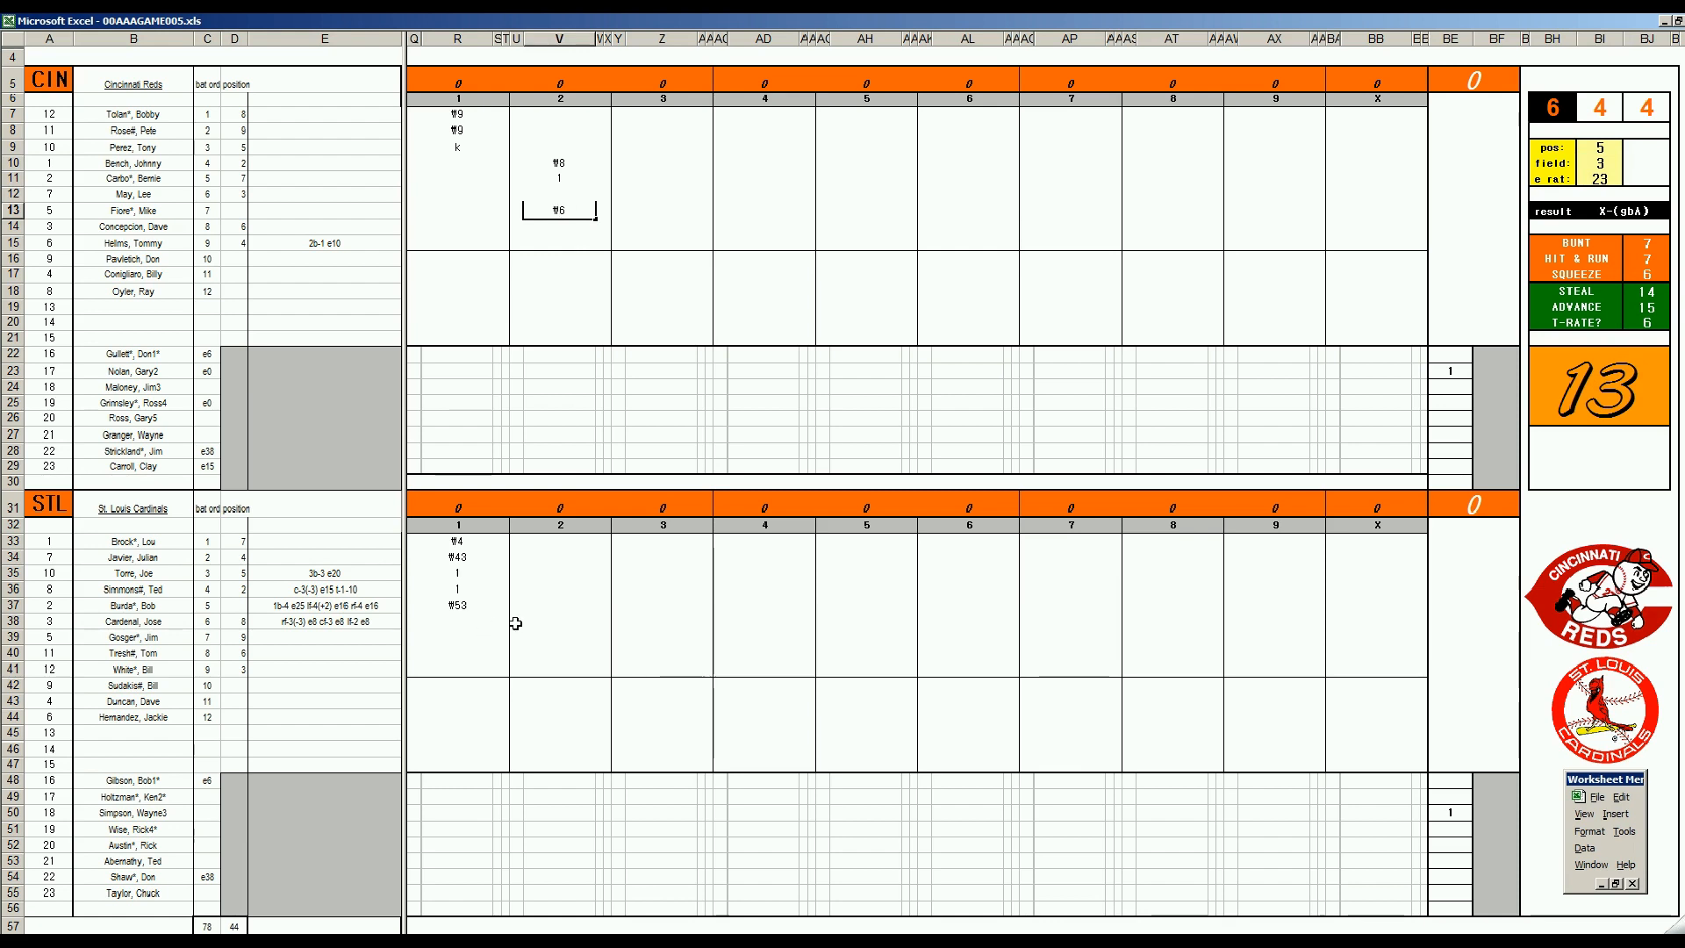
- Record k and 1 for St. Louis's first two batters of the second inning in V38 and V39
{"action": "left_click", "coordinate": [539, 617]}
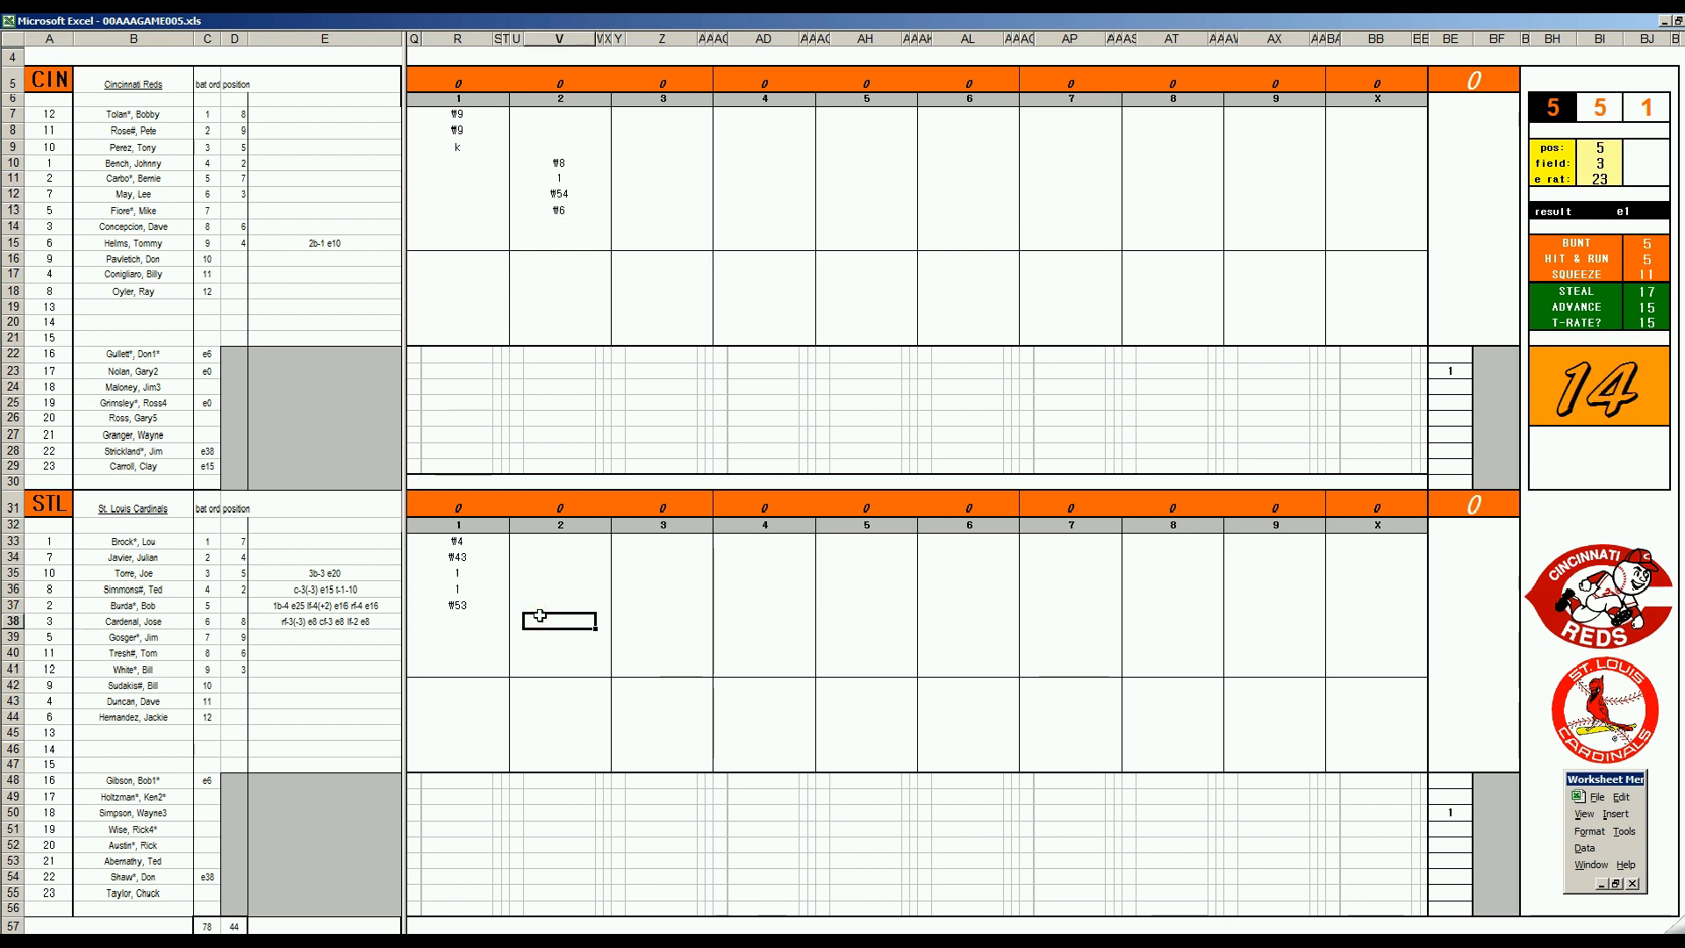
{"action": "type", "text": "k"}
{"action": "key", "text": "Return"}
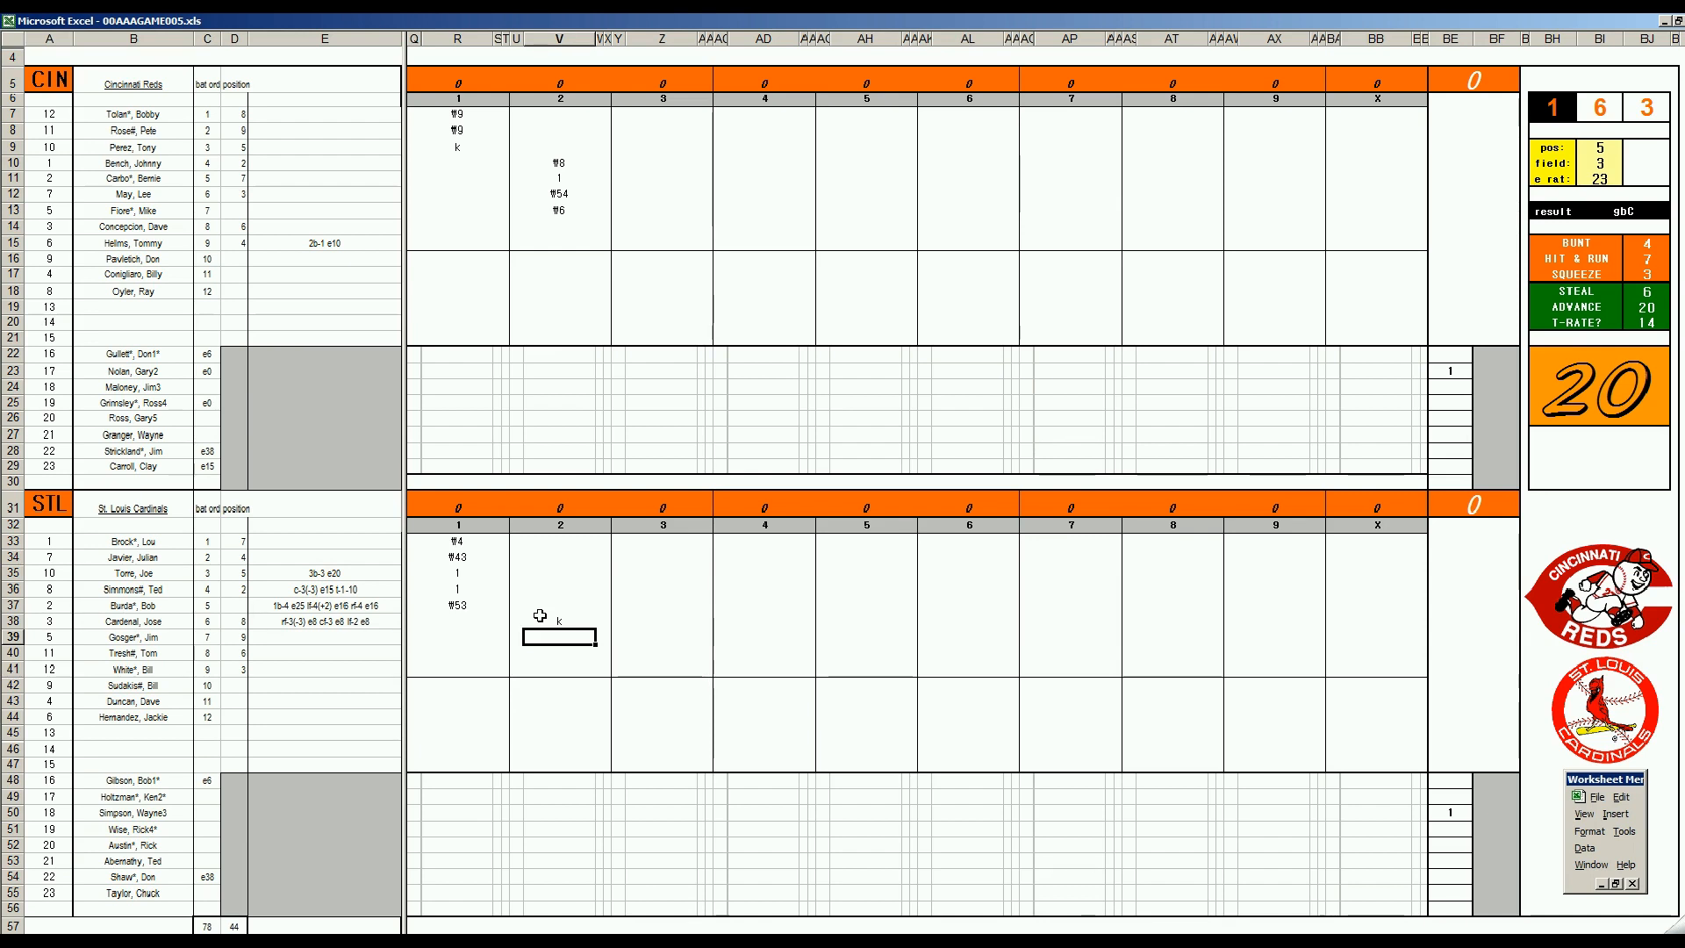
{"action": "type", "text": "1"}
{"action": "key", "text": "Return"}
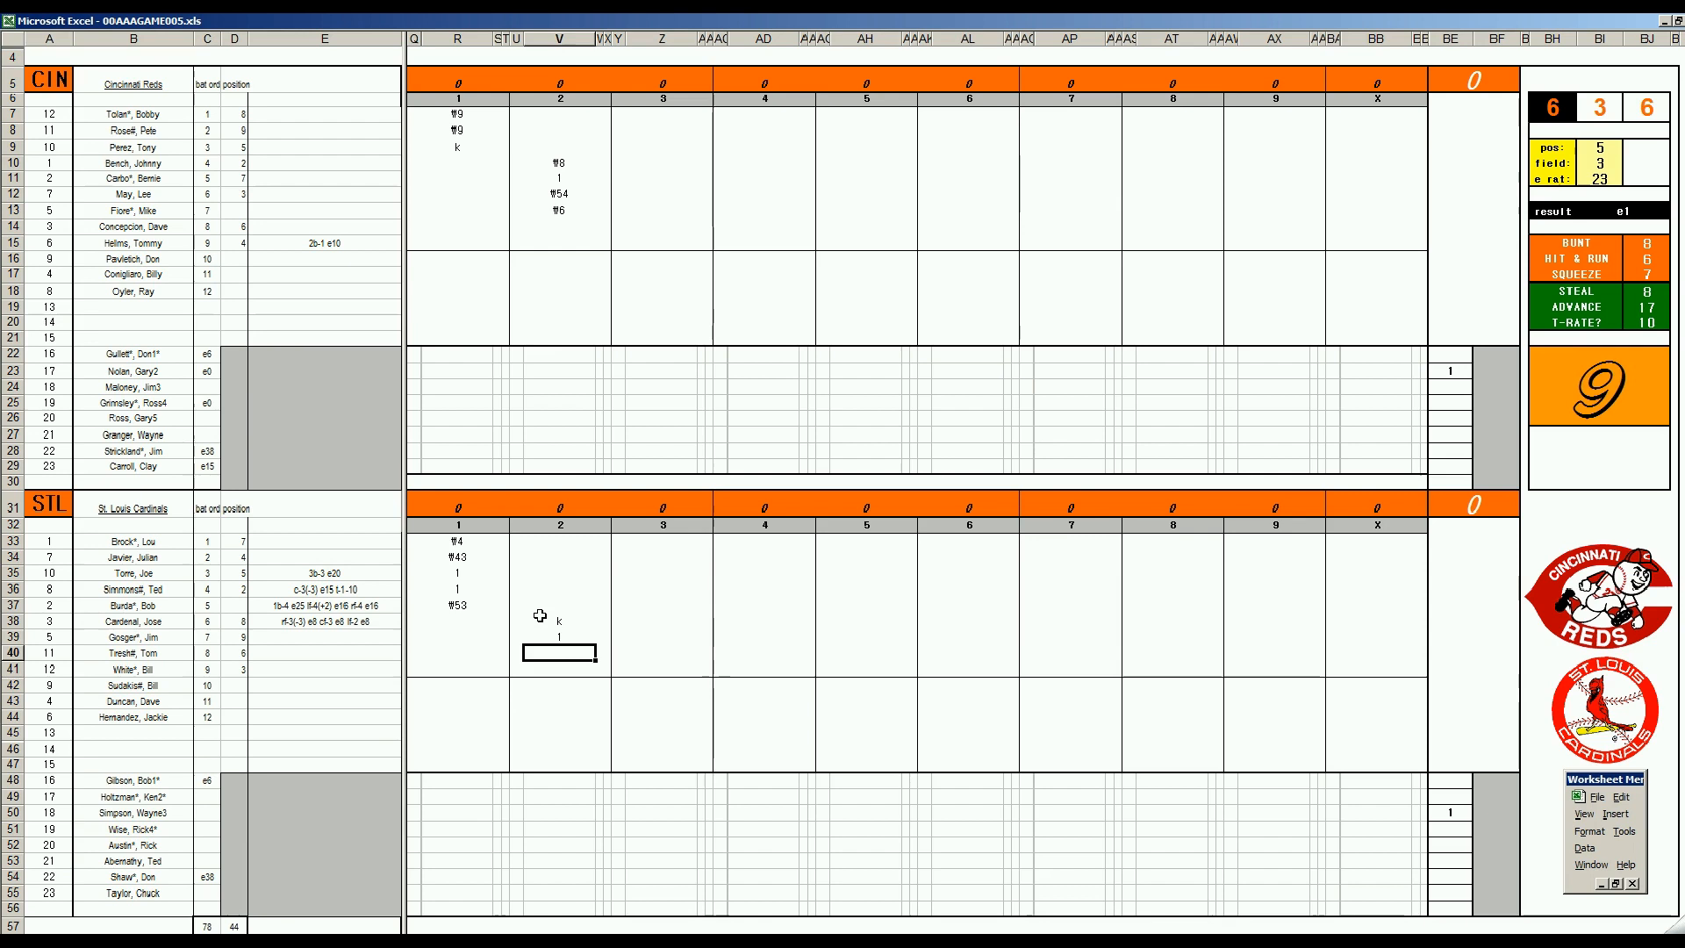
- Record #7 in V40 and 8 in V41 for St. Louis's eighth and ninth batters in the second inning
{"action": "type", "text": "#7"}
{"action": "key", "text": "Return"}
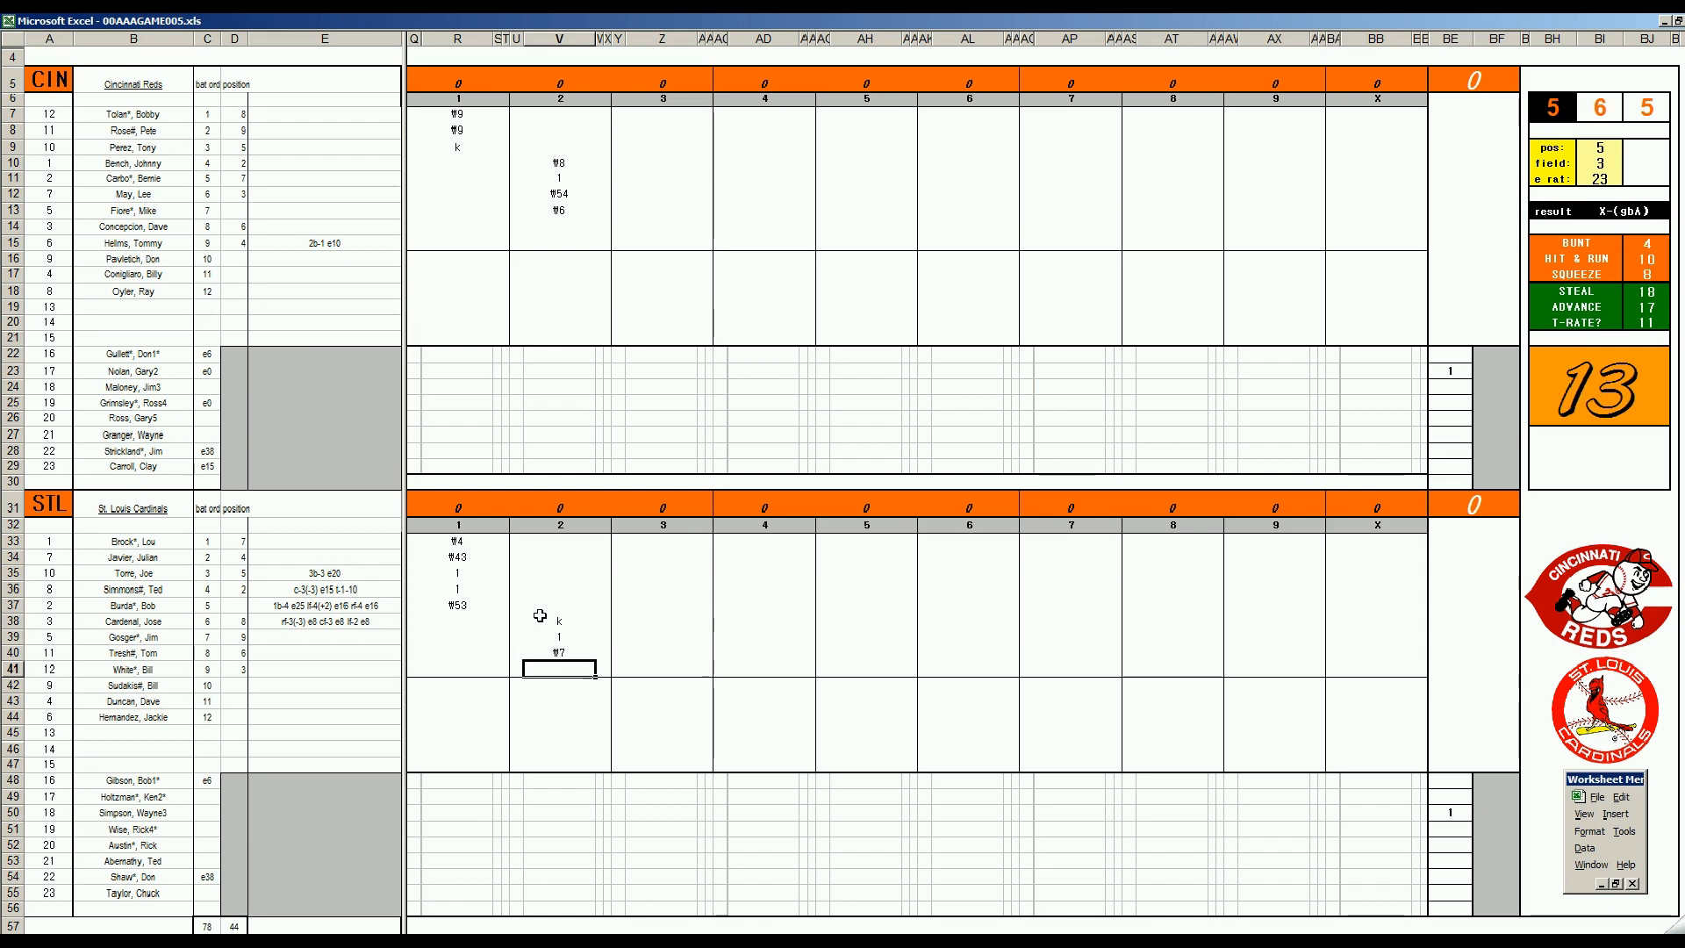
{"action": "type", "text": "8"}
{"action": "left_click", "coordinate": [540, 612]}
- Record 2 for St. Louis's leadoff batter in V33, and enter 1 in the narrow tally cells just right of V33 and just left of V39
{"action": "key", "text": "Up"}
{"action": "key", "text": "Up"}
{"action": "key", "text": "Up"}
{"action": "key", "text": "Up"}
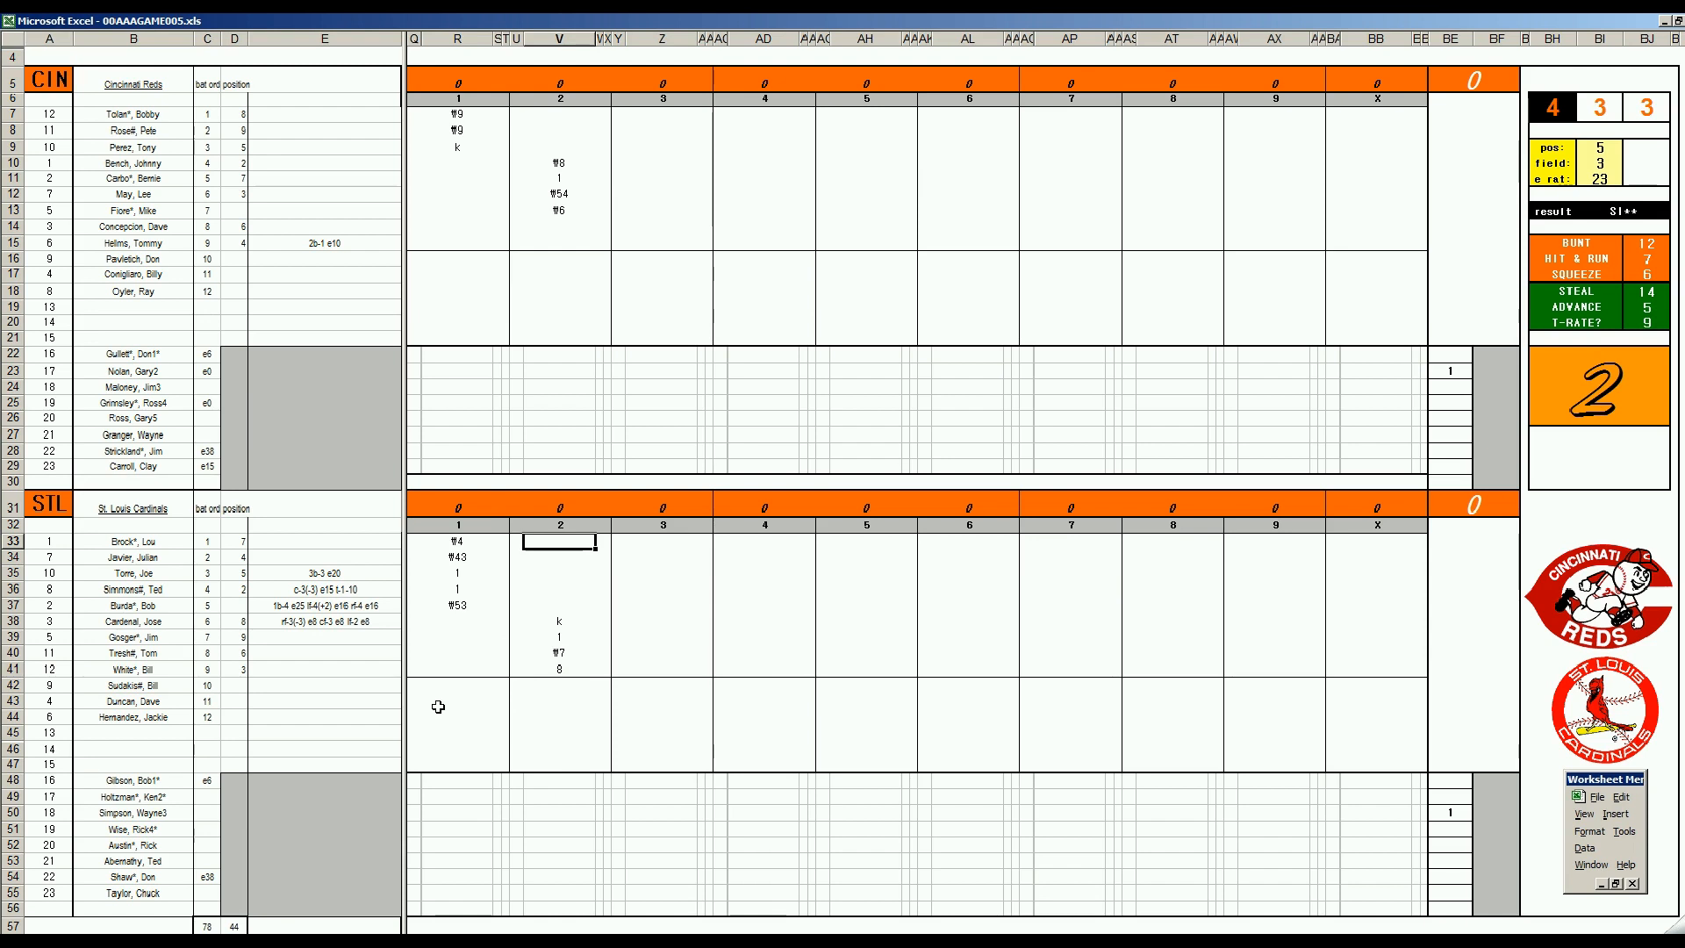
{"action": "type", "text": "2"}
{"action": "key", "text": "Tab"}
{"action": "type", "text": "1"}
{"action": "key", "text": "Left"}
{"action": "key", "text": "Left"}
{"action": "key", "text": "Down"}
{"action": "key", "text": "Down"}
{"action": "key", "text": "Down"}
{"action": "key", "text": "Down"}
{"action": "key", "text": "Down"}
{"action": "key", "text": "Down"}
{"action": "type", "text": "1"}
- Complete St. Louis's second inning by recording k for the second batter in the order in V34
{"action": "key", "text": "Right"}
{"action": "key", "text": "Up"}
{"action": "key", "text": "Up"}
{"action": "key", "text": "Up"}
{"action": "key", "text": "Up"}
{"action": "key", "text": "Up"}
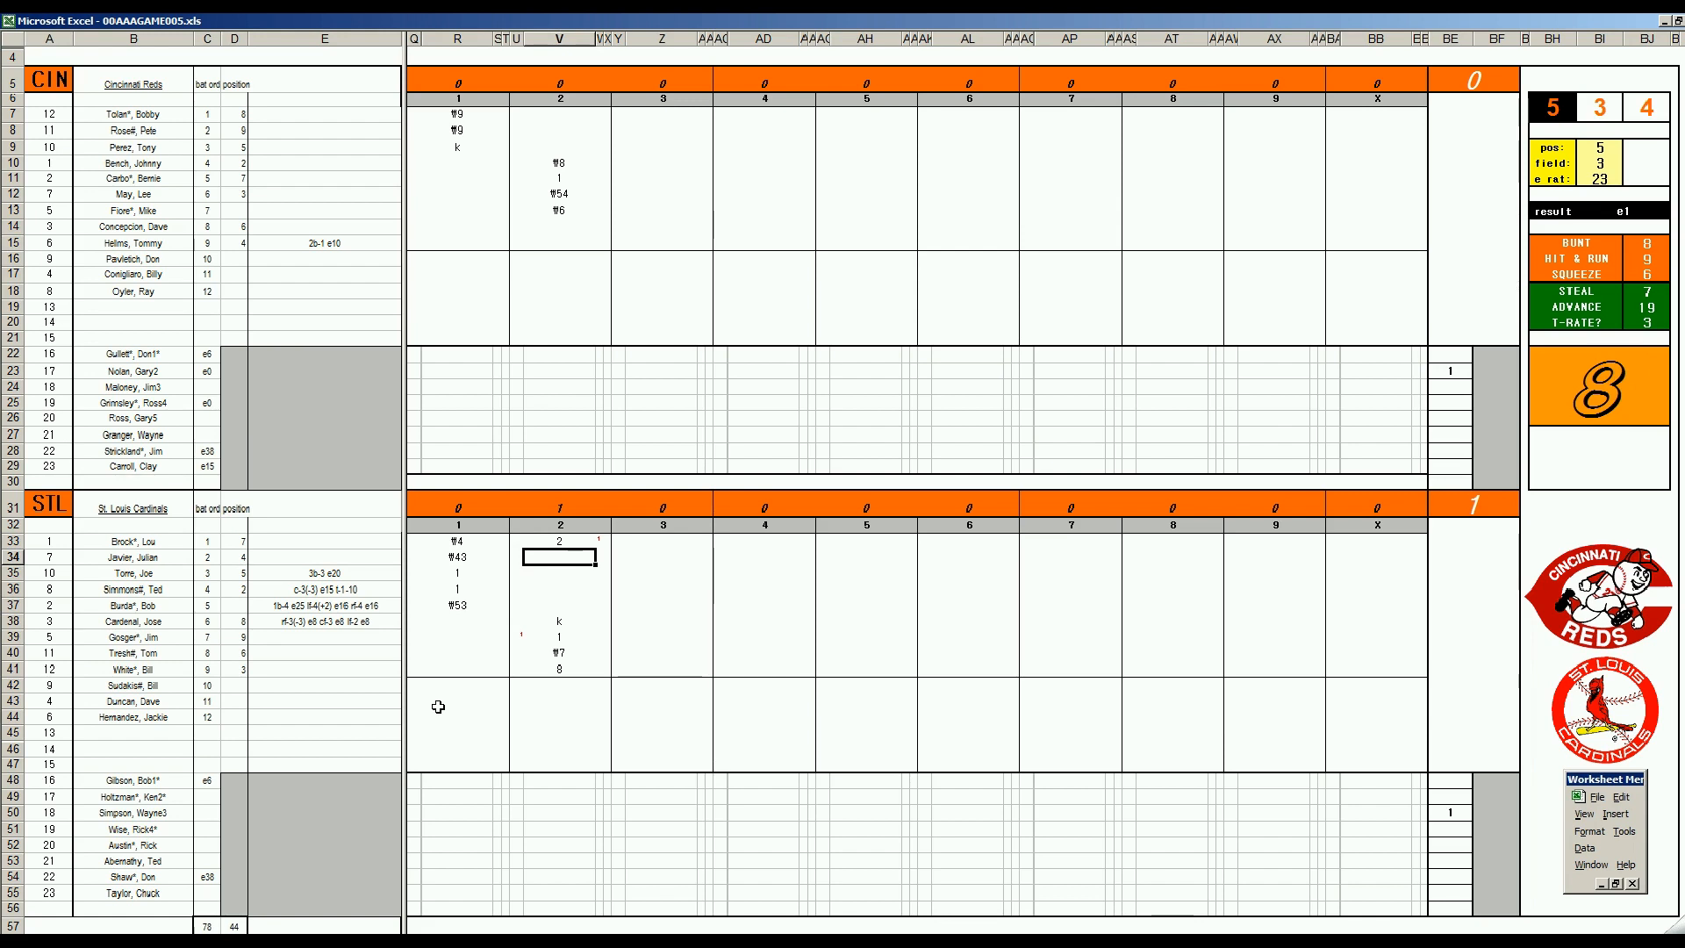
{"action": "type", "text": "k"}
- Score Cincinnati's third inning with k in Z14 and Z15 and #13 for the leadoff batter in Z7
{"action": "left_click", "coordinate": [652, 225]}
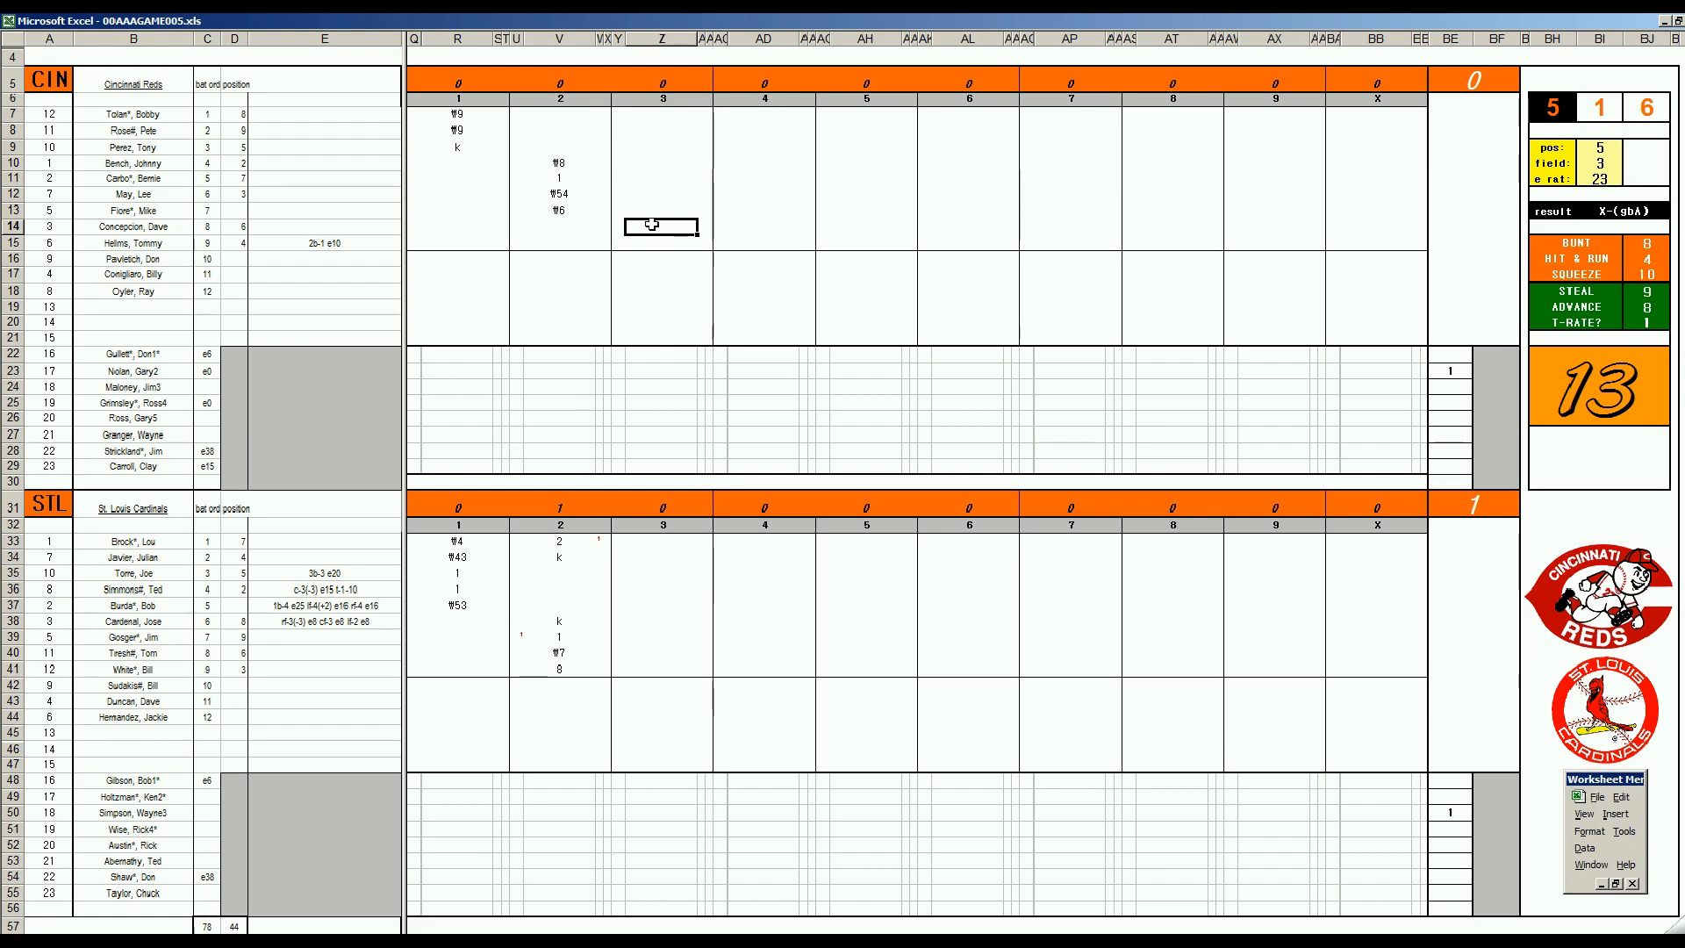
{"action": "type", "text": "k"}
{"action": "key", "text": "Return"}
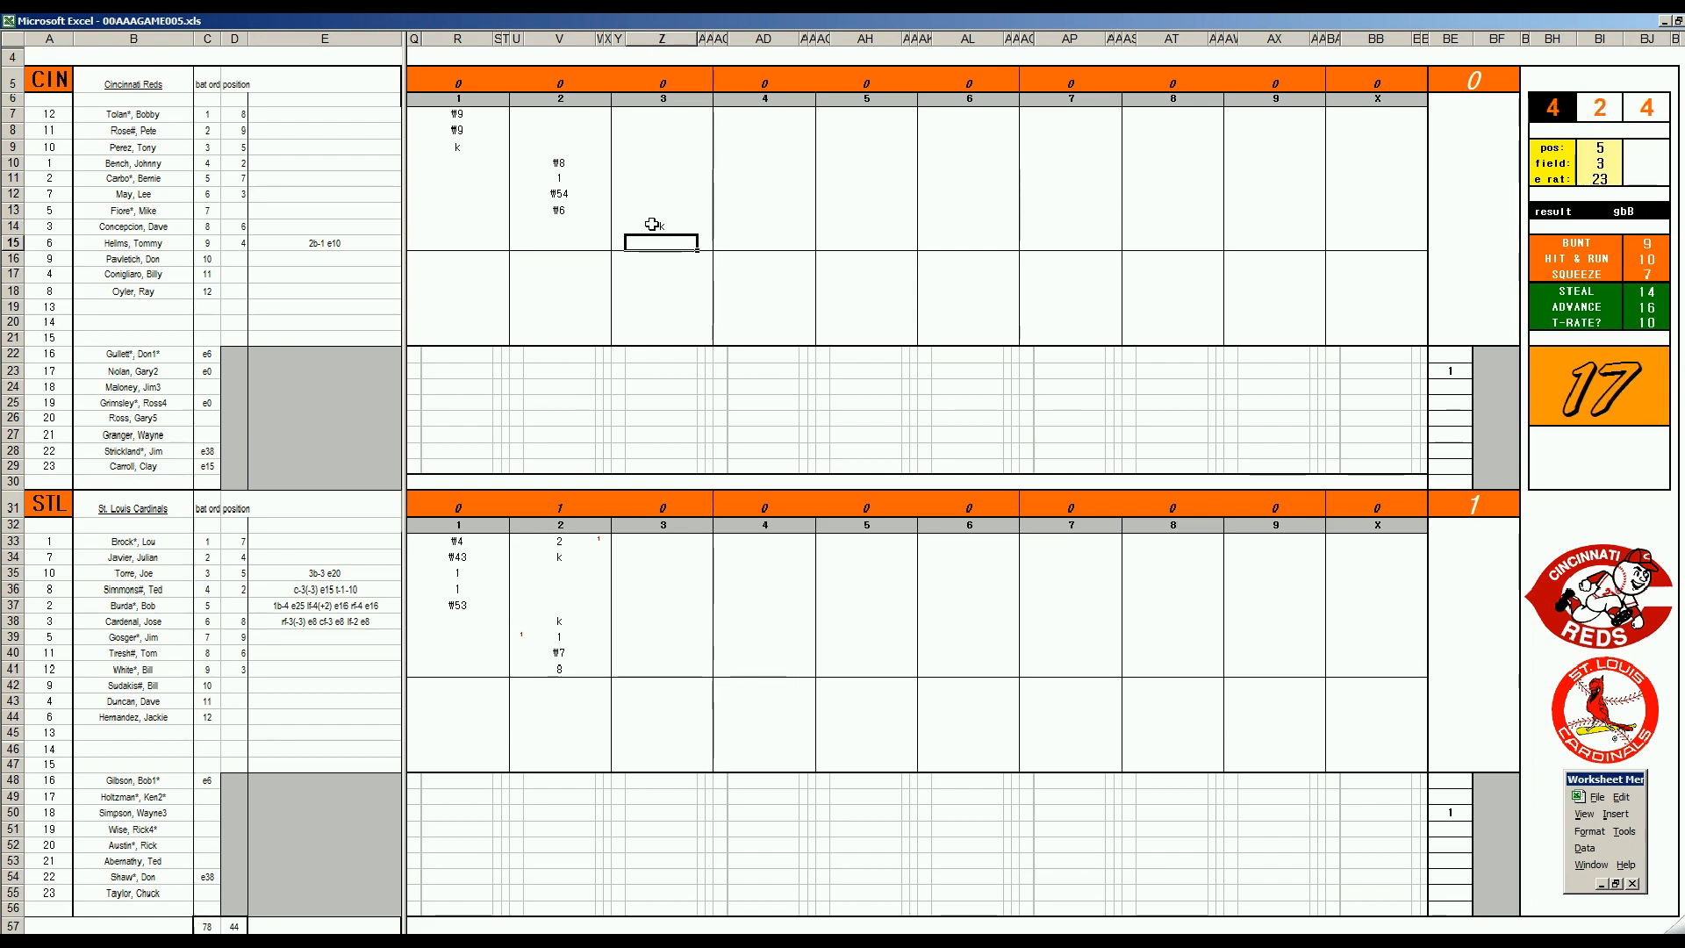
{"action": "type", "text": "k"}
{"action": "key", "text": "Up"}
{"action": "key", "text": "Up"}
{"action": "key", "text": "Up"}
{"action": "key", "text": "Up"}
{"action": "key", "text": "Up"}
{"action": "key", "text": "Up"}
{"action": "key", "text": "Up"}
{"action": "key", "text": "Up"}
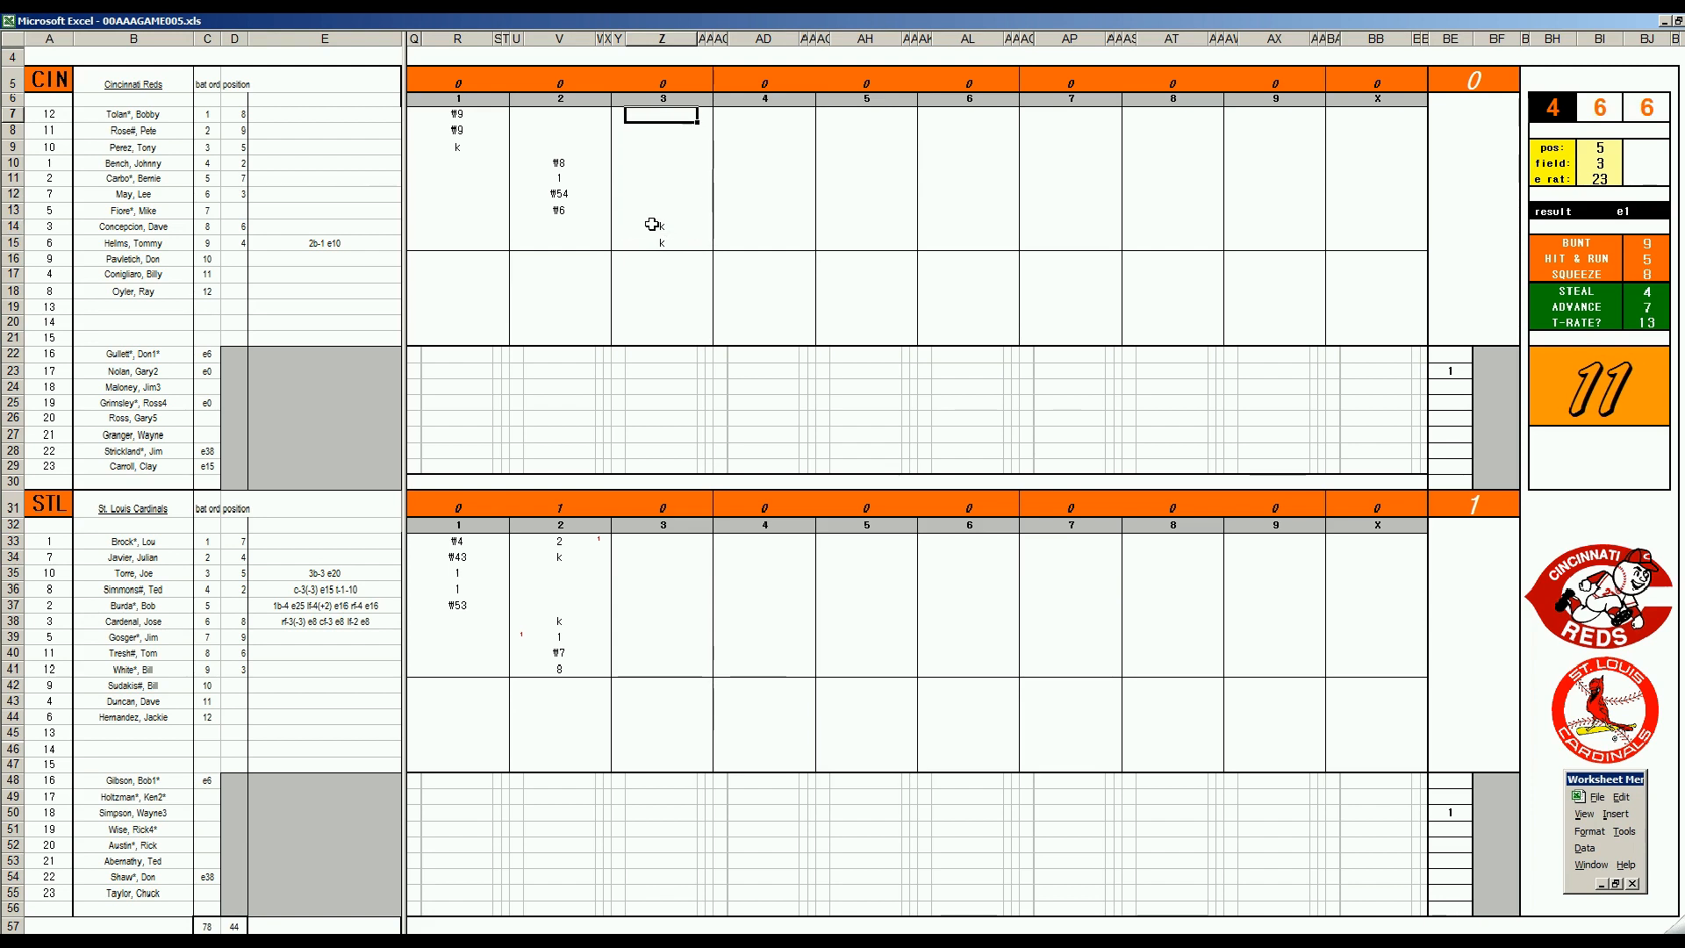
{"action": "type", "text": "#13"}
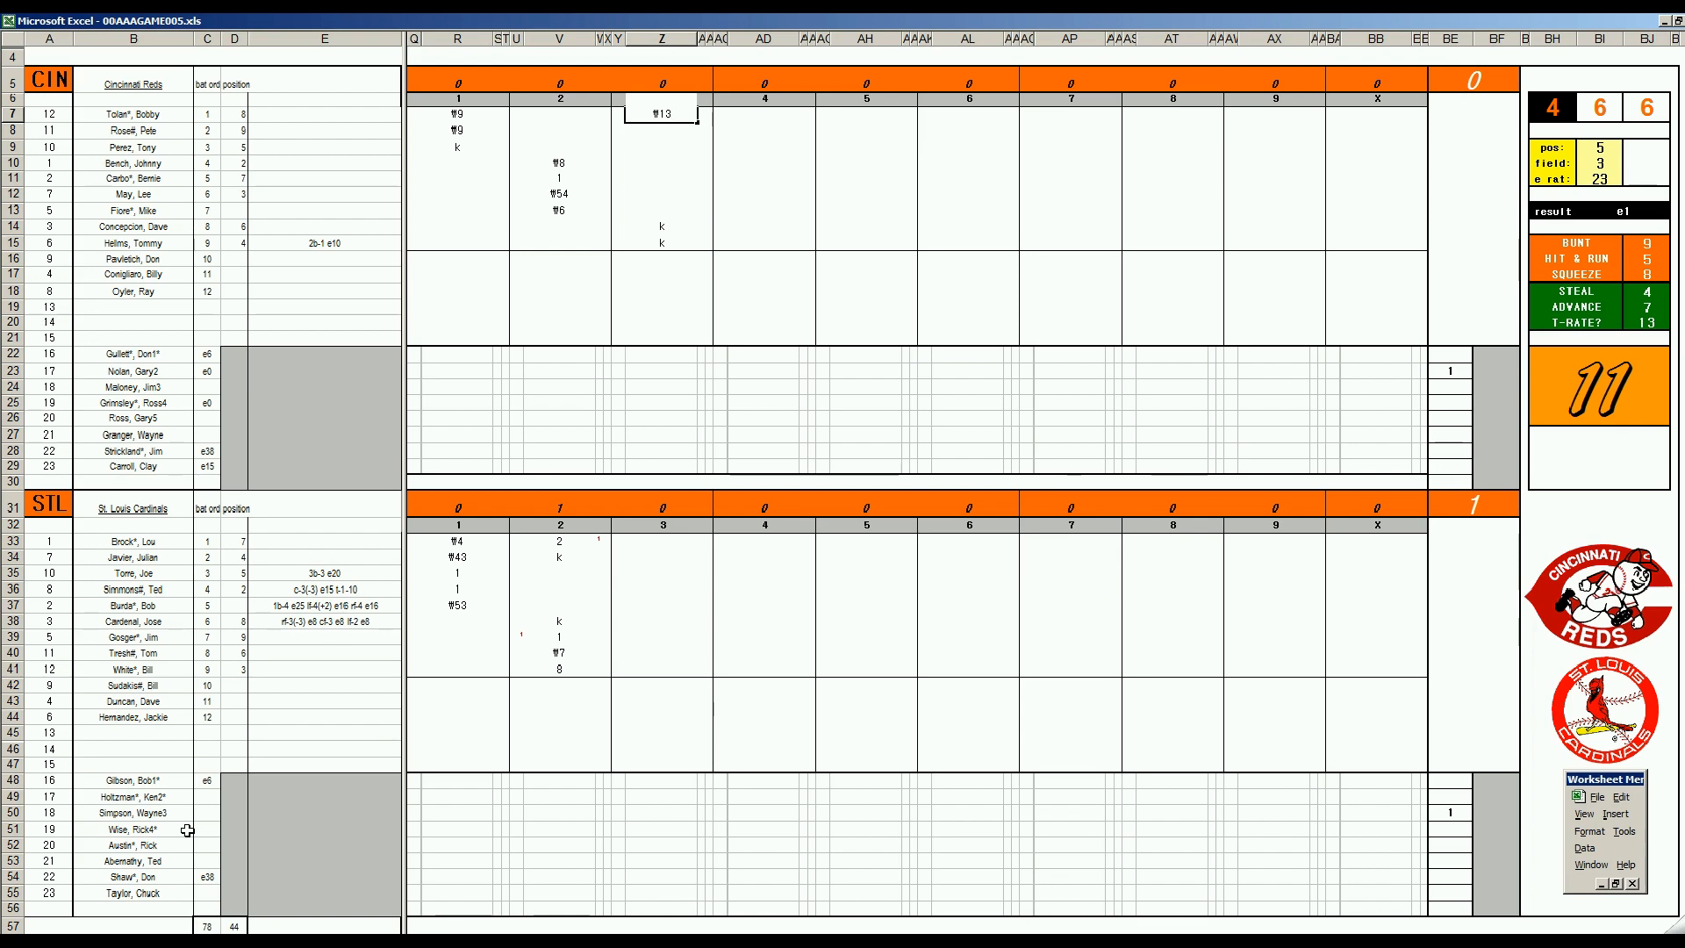
- Score St. Louis's third inning with 1, #43, #5 and k in Z35 through Z38
{"action": "left_click", "coordinate": [646, 562]}
{"action": "key", "text": "Down"}
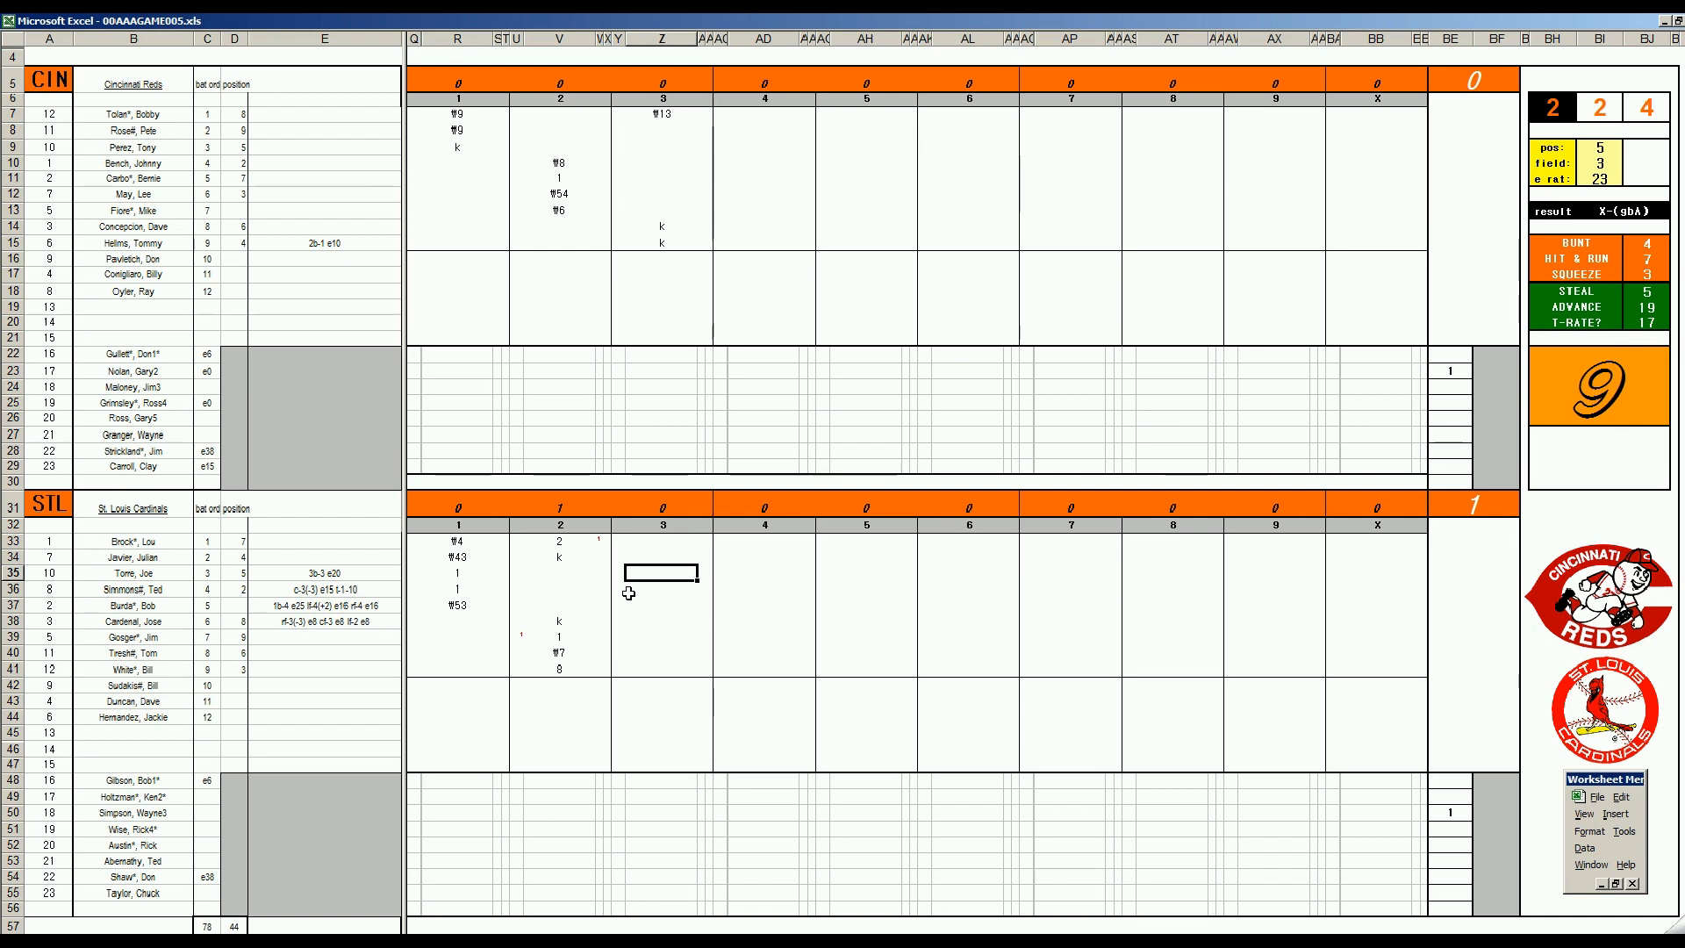
{"action": "type", "text": "1"}
{"action": "key", "text": "Return"}
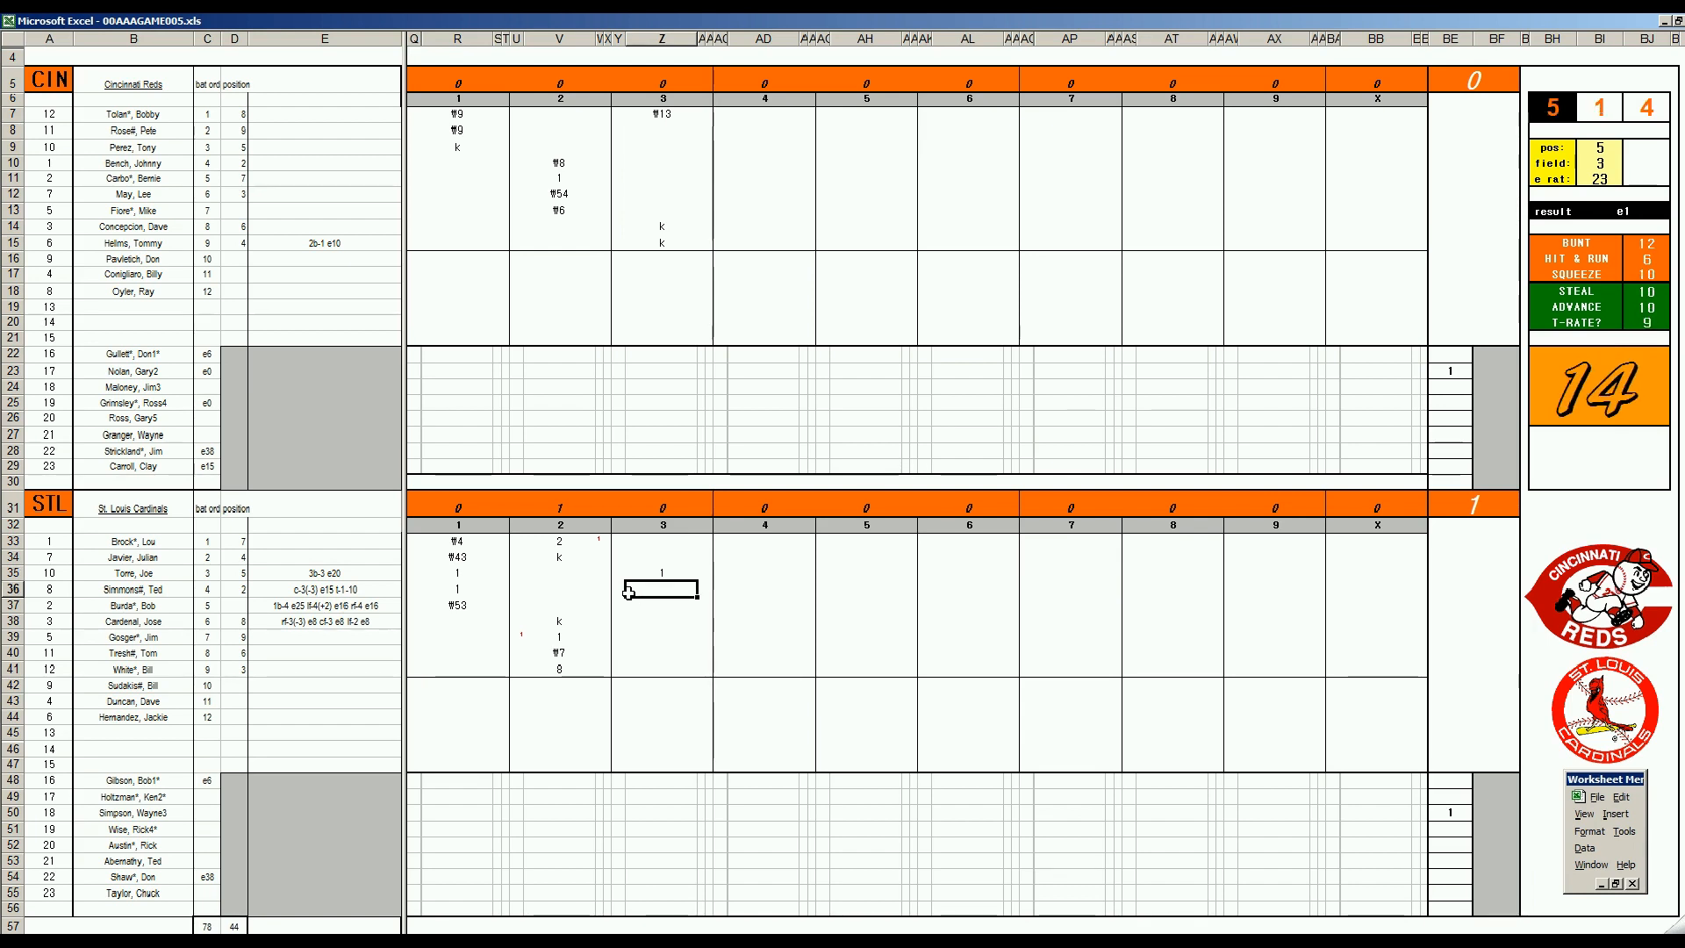
{"action": "type", "text": "\\43"}
{"action": "key", "text": "Return"}
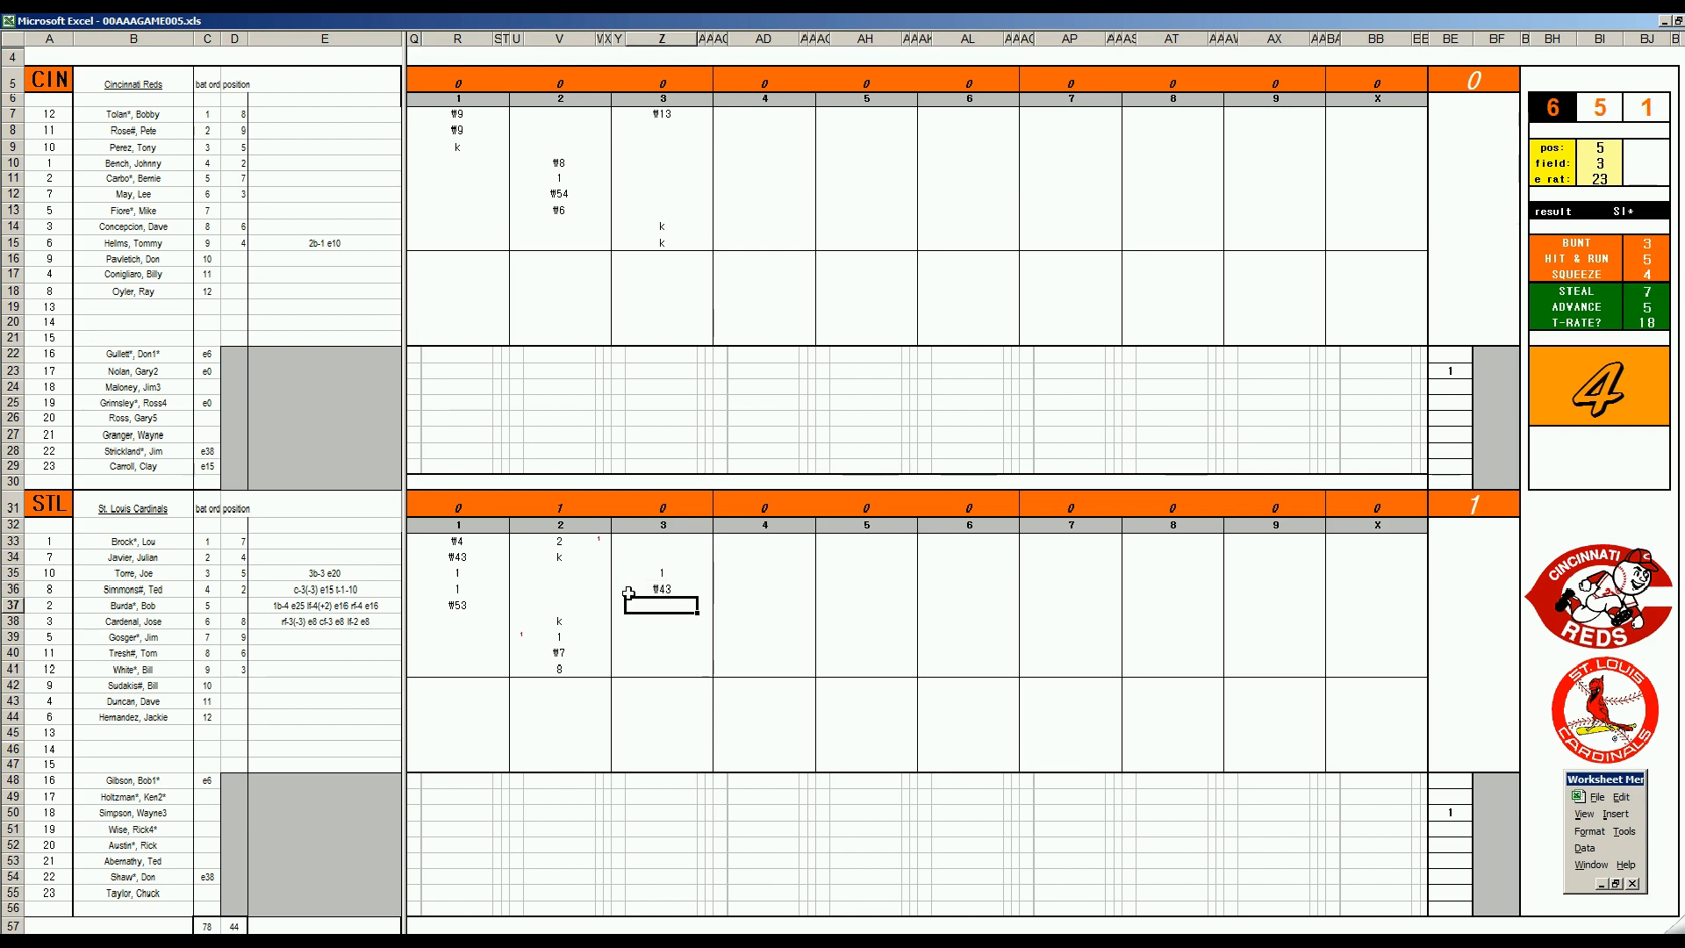
{"action": "type", "text": "\\5"}
{"action": "key", "text": "Return"}
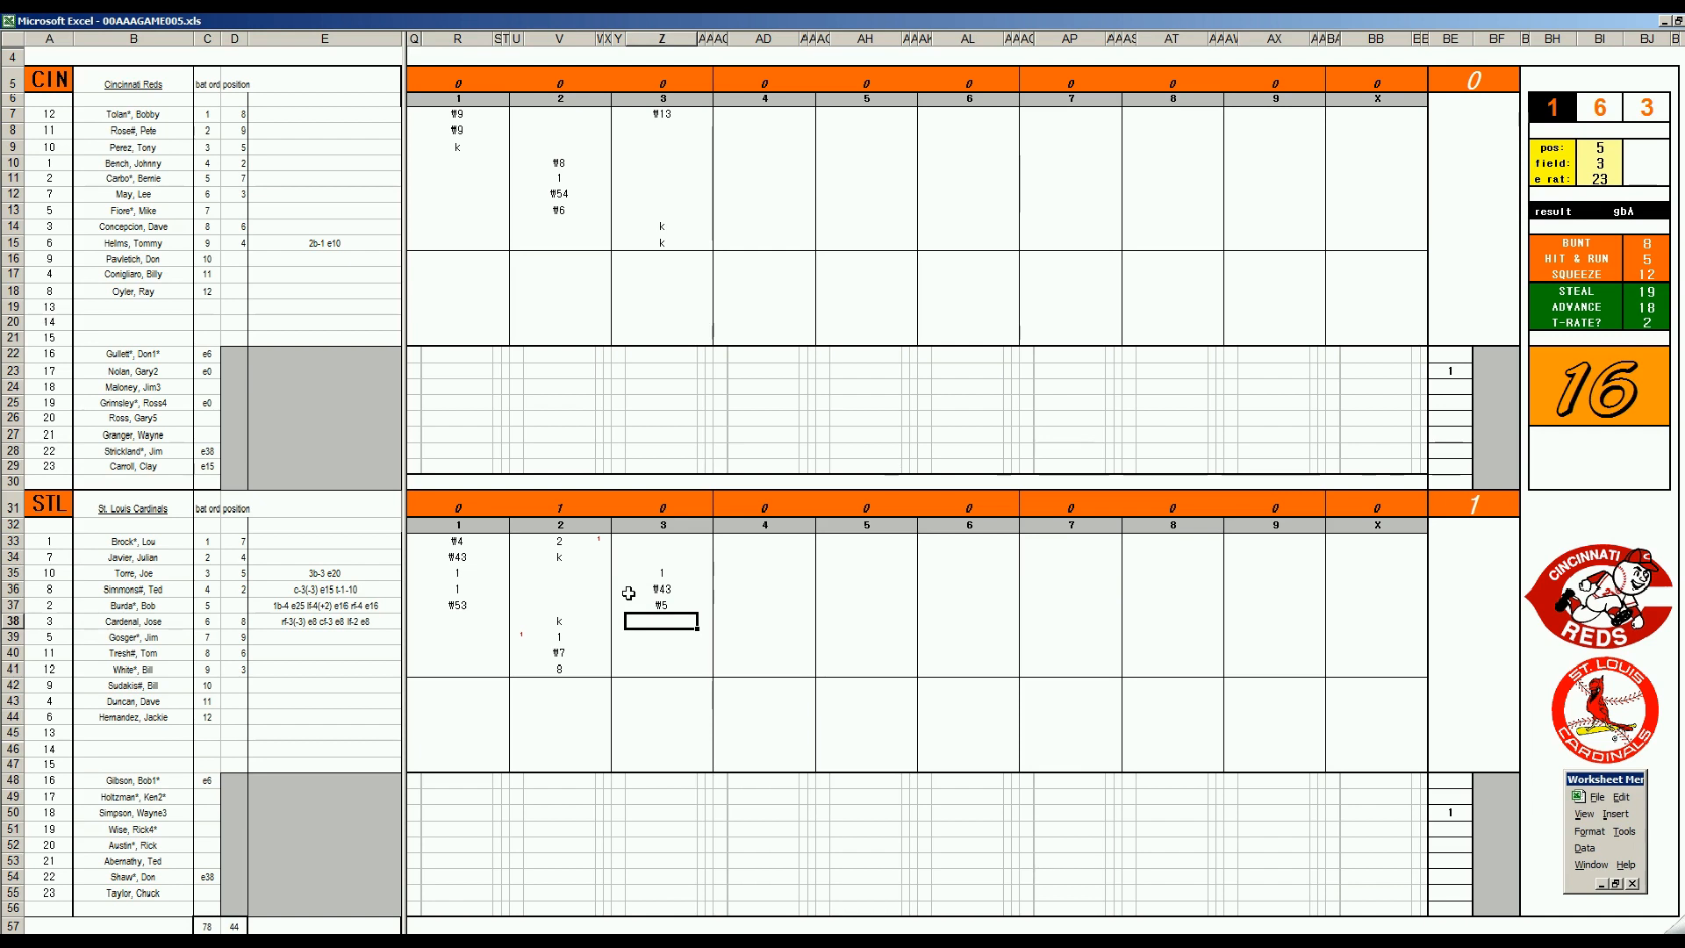
{"action": "type", "text": "k"}
- Look up the fielding result for position 8, field 3 and error rating 8, and record #8 for Cincinnati's second batter in AD8
{"action": "left_click", "coordinate": [742, 133]}
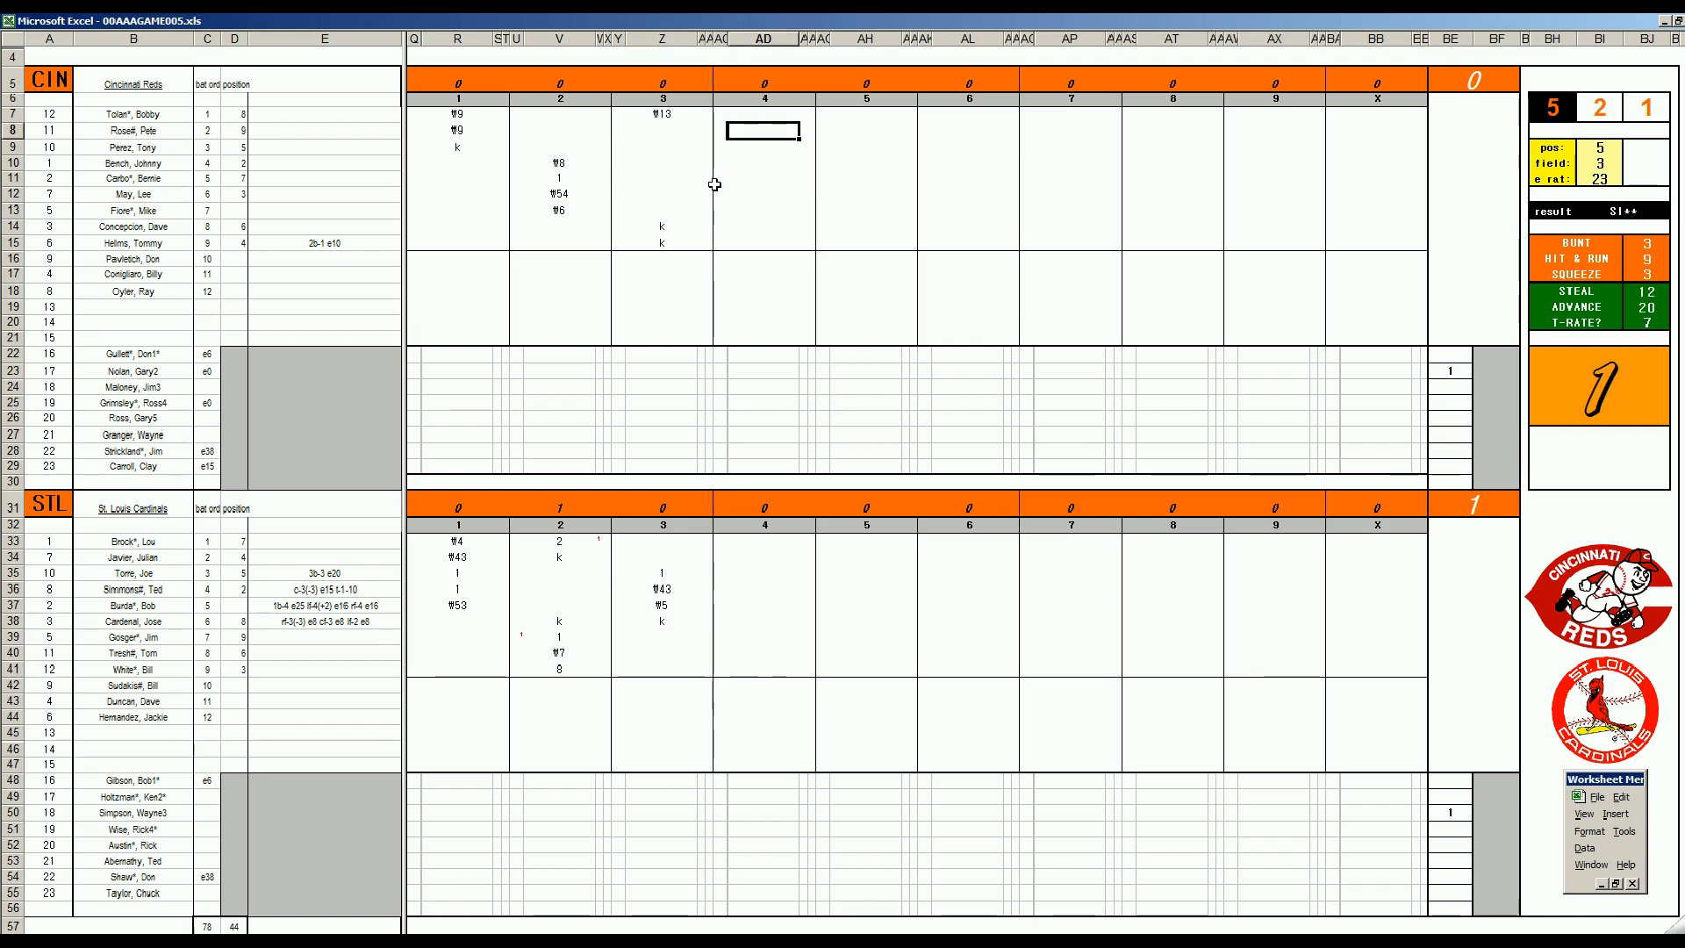
{"action": "key", "text": "Tab"}
{"action": "type", "text": "8"}
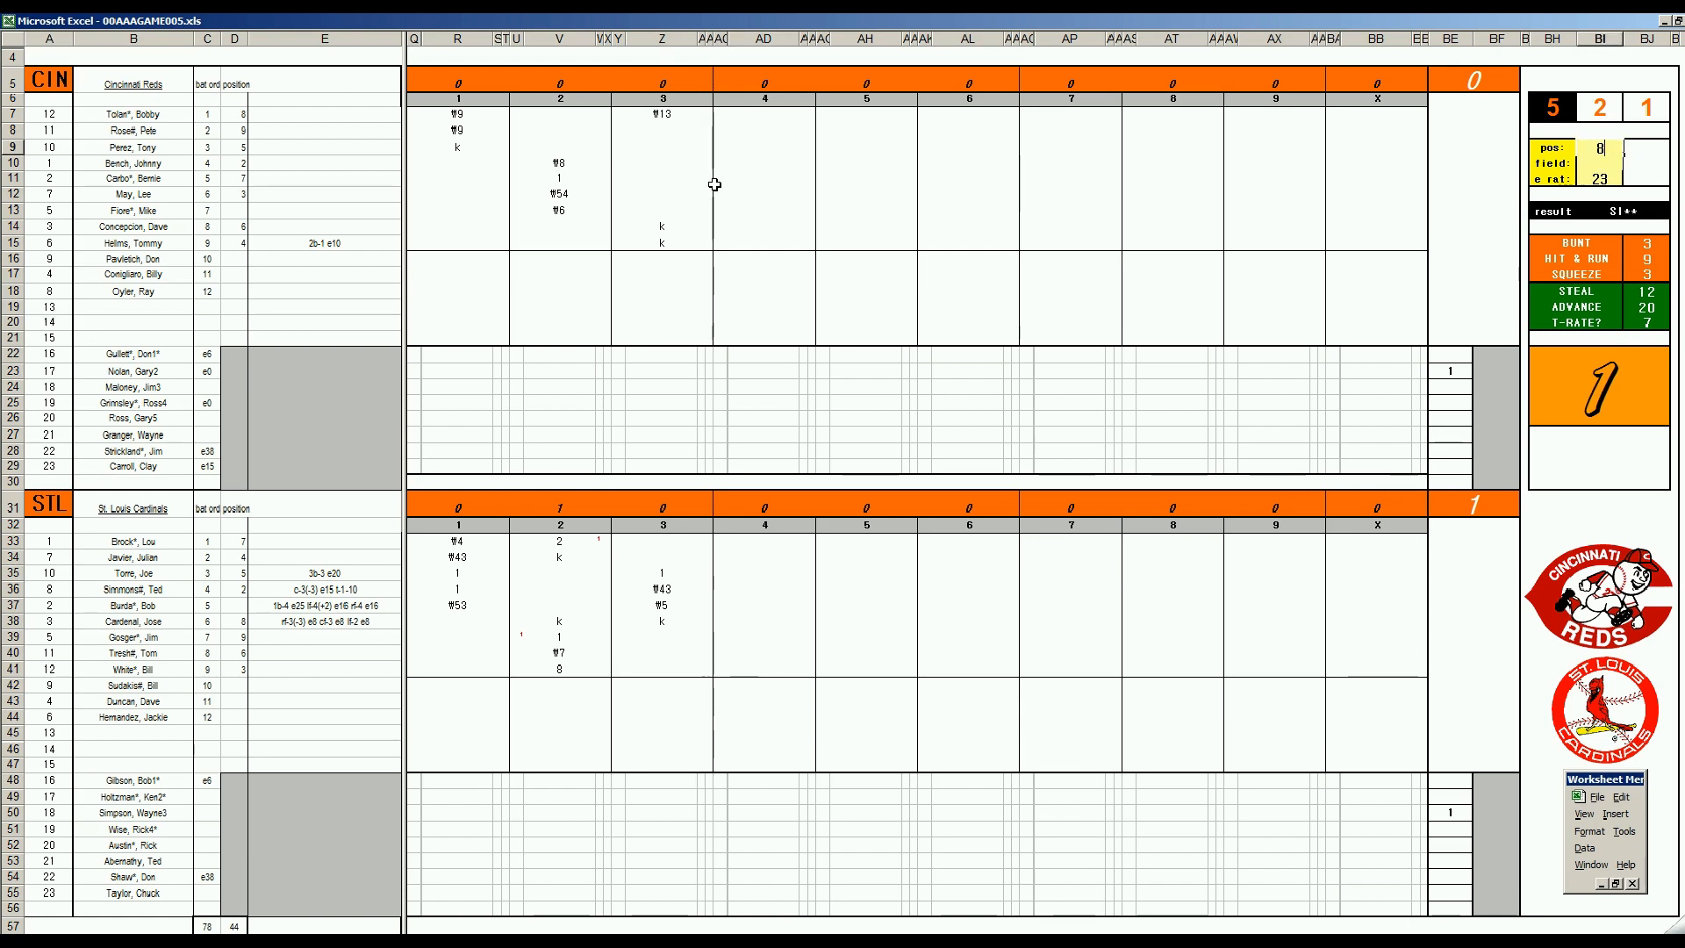
{"action": "key", "text": "Return"}
{"action": "key", "text": "Return"}
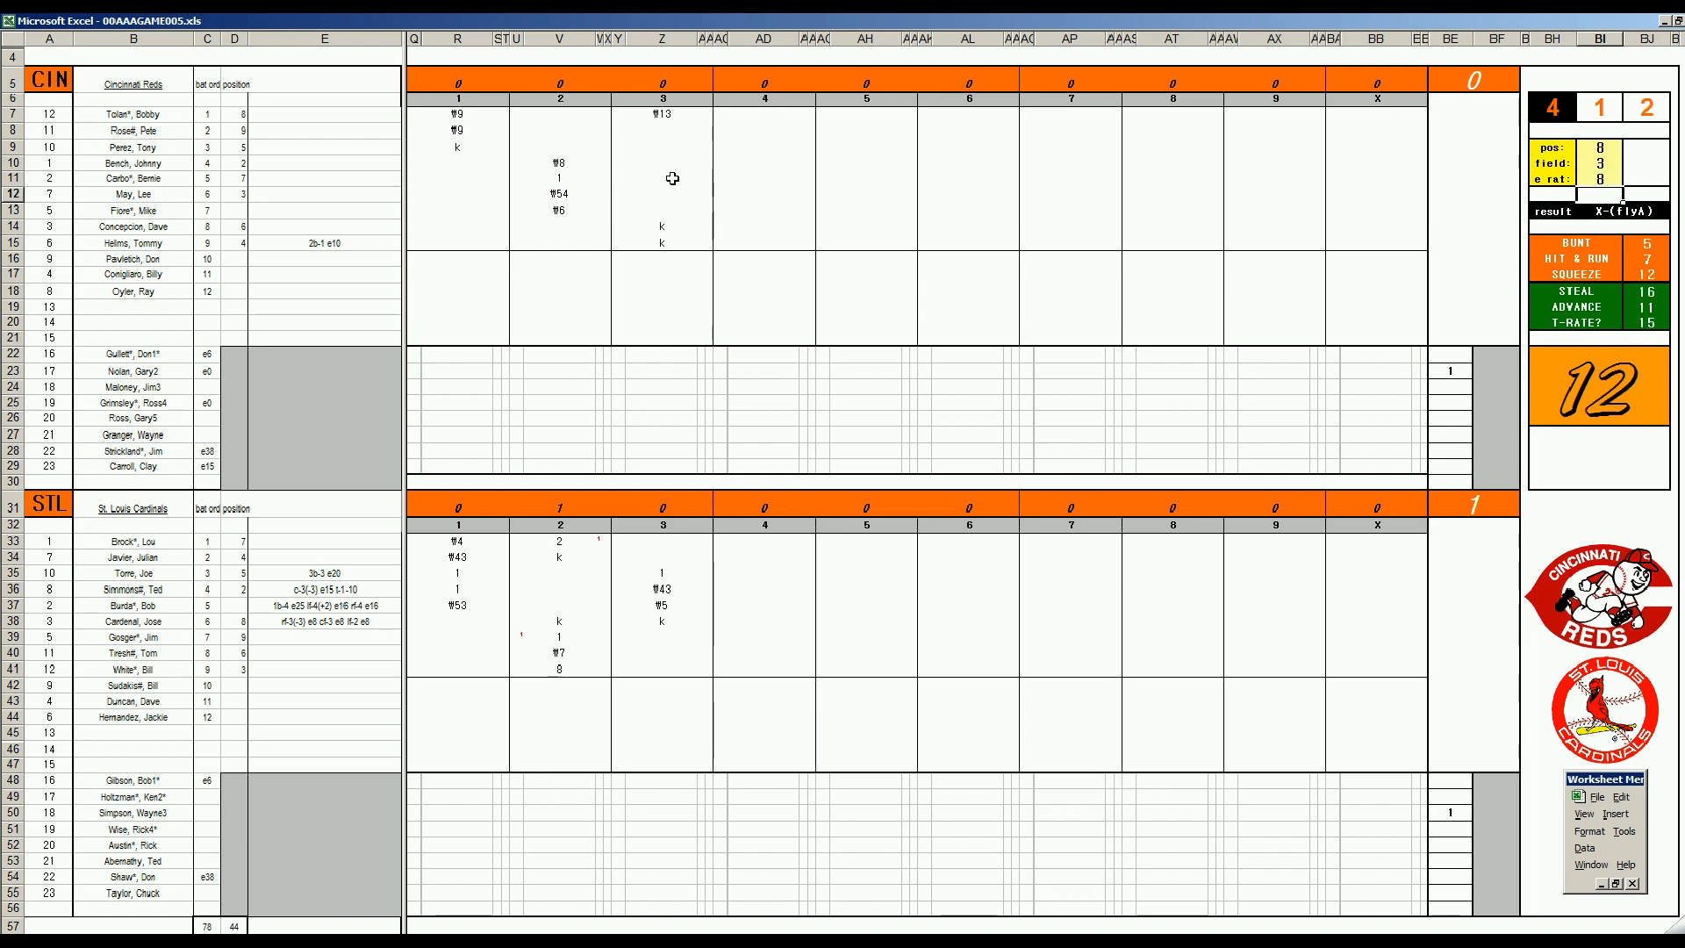
{"action": "left_click", "coordinate": [740, 132]}
{"action": "type", "text": "#"}
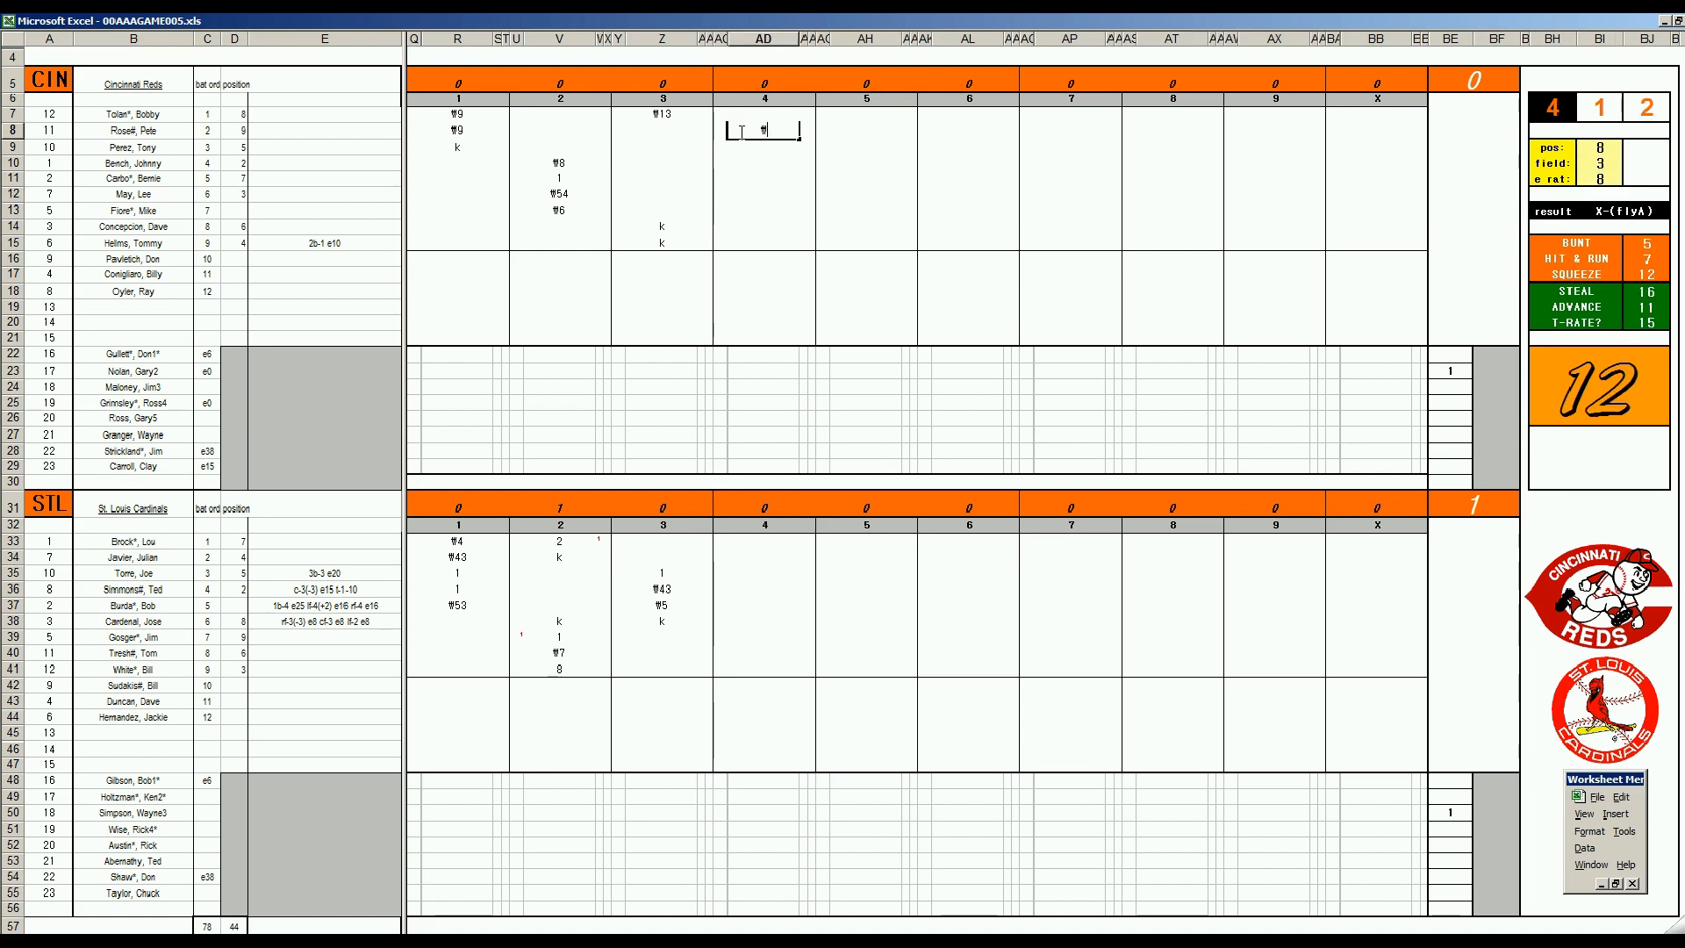
{"action": "type", "text": "8"}
{"action": "key", "text": "Return"}
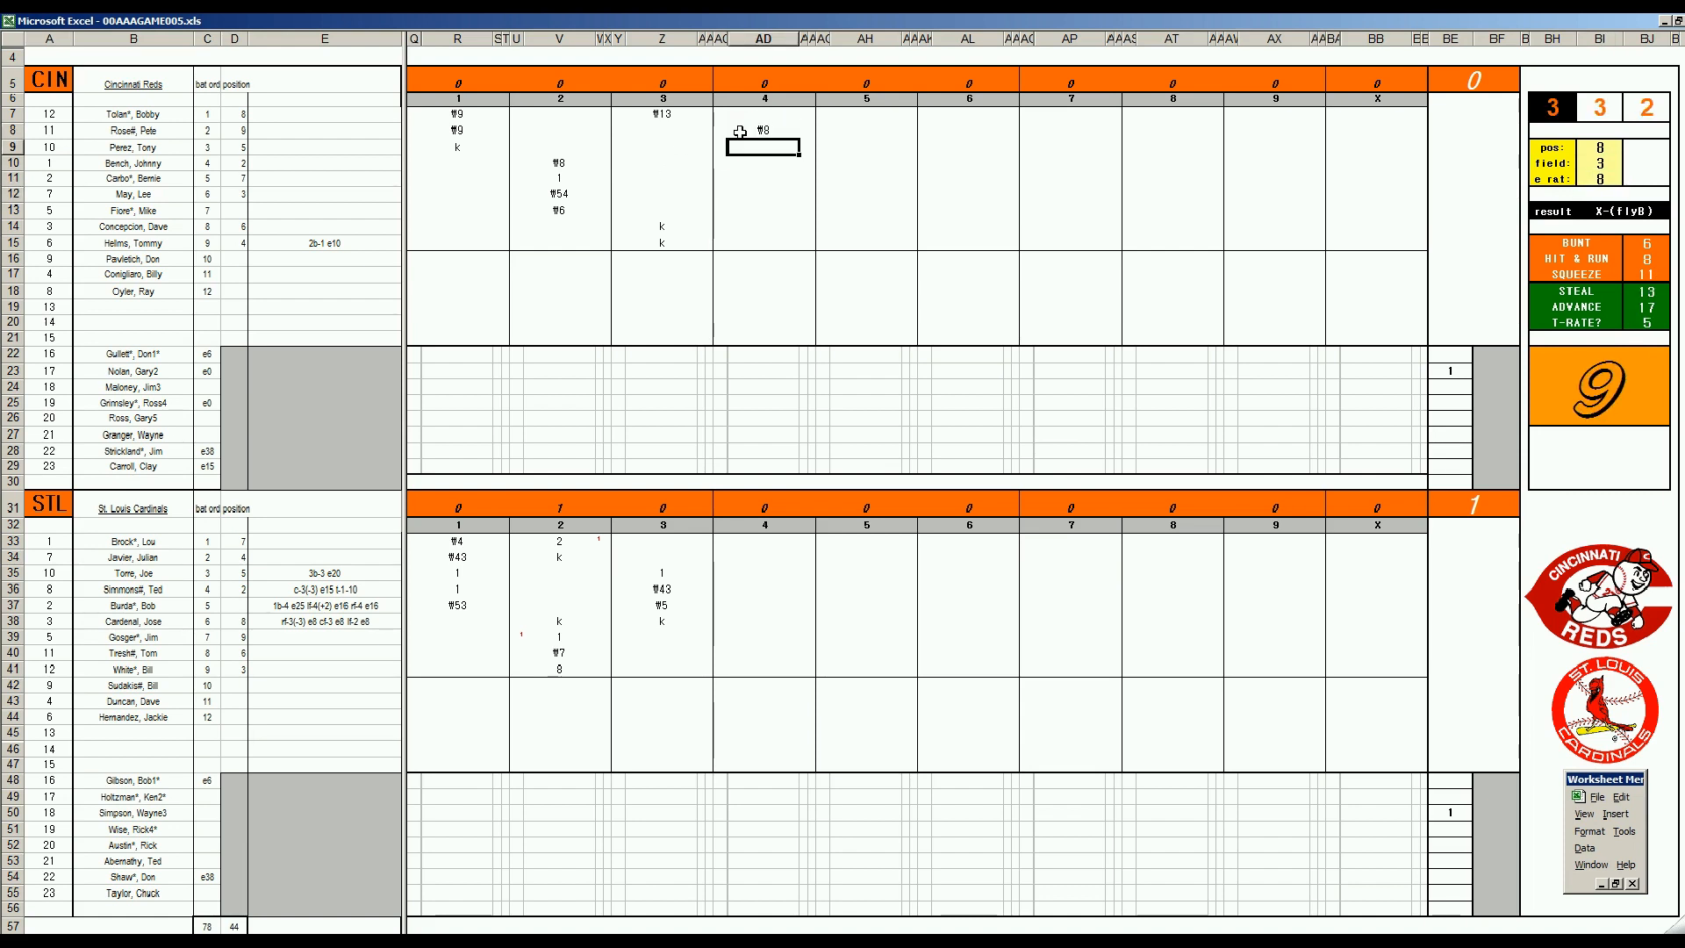
- Record #4 in AD9 and 4 in AD10 for Cincinnati's third and fourth batters, with tally marks on both sides of AD10
{"action": "type", "text": "#4"}
{"action": "key", "text": "Return"}
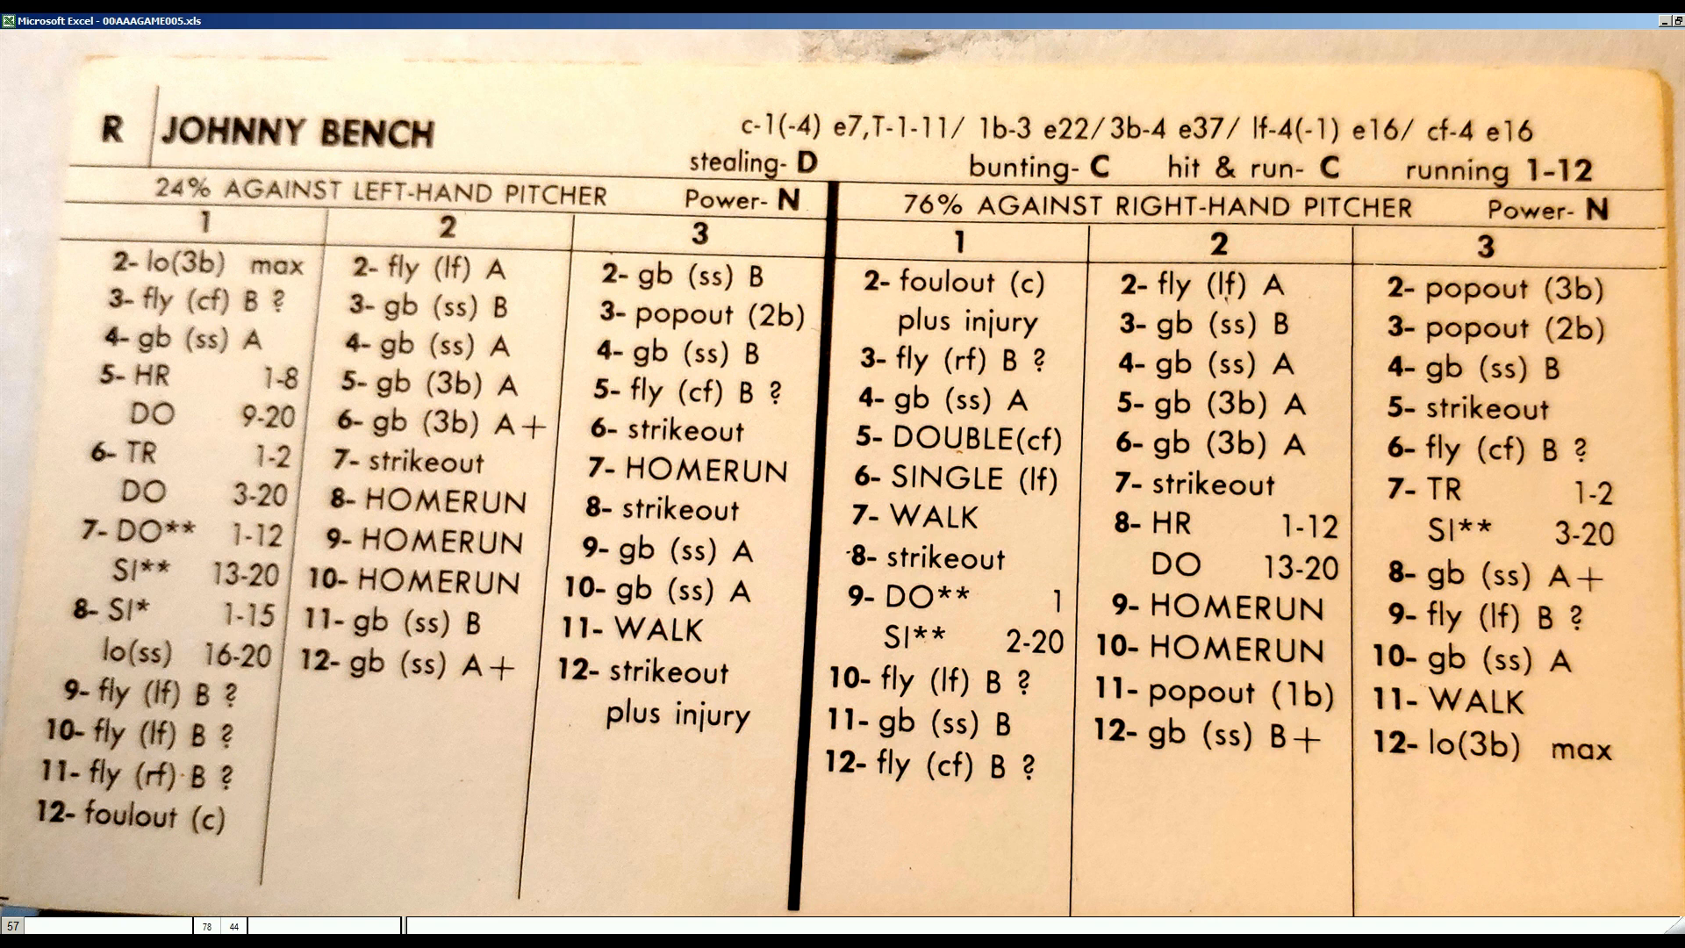
{"action": "left_click", "coordinate": [740, 133]}
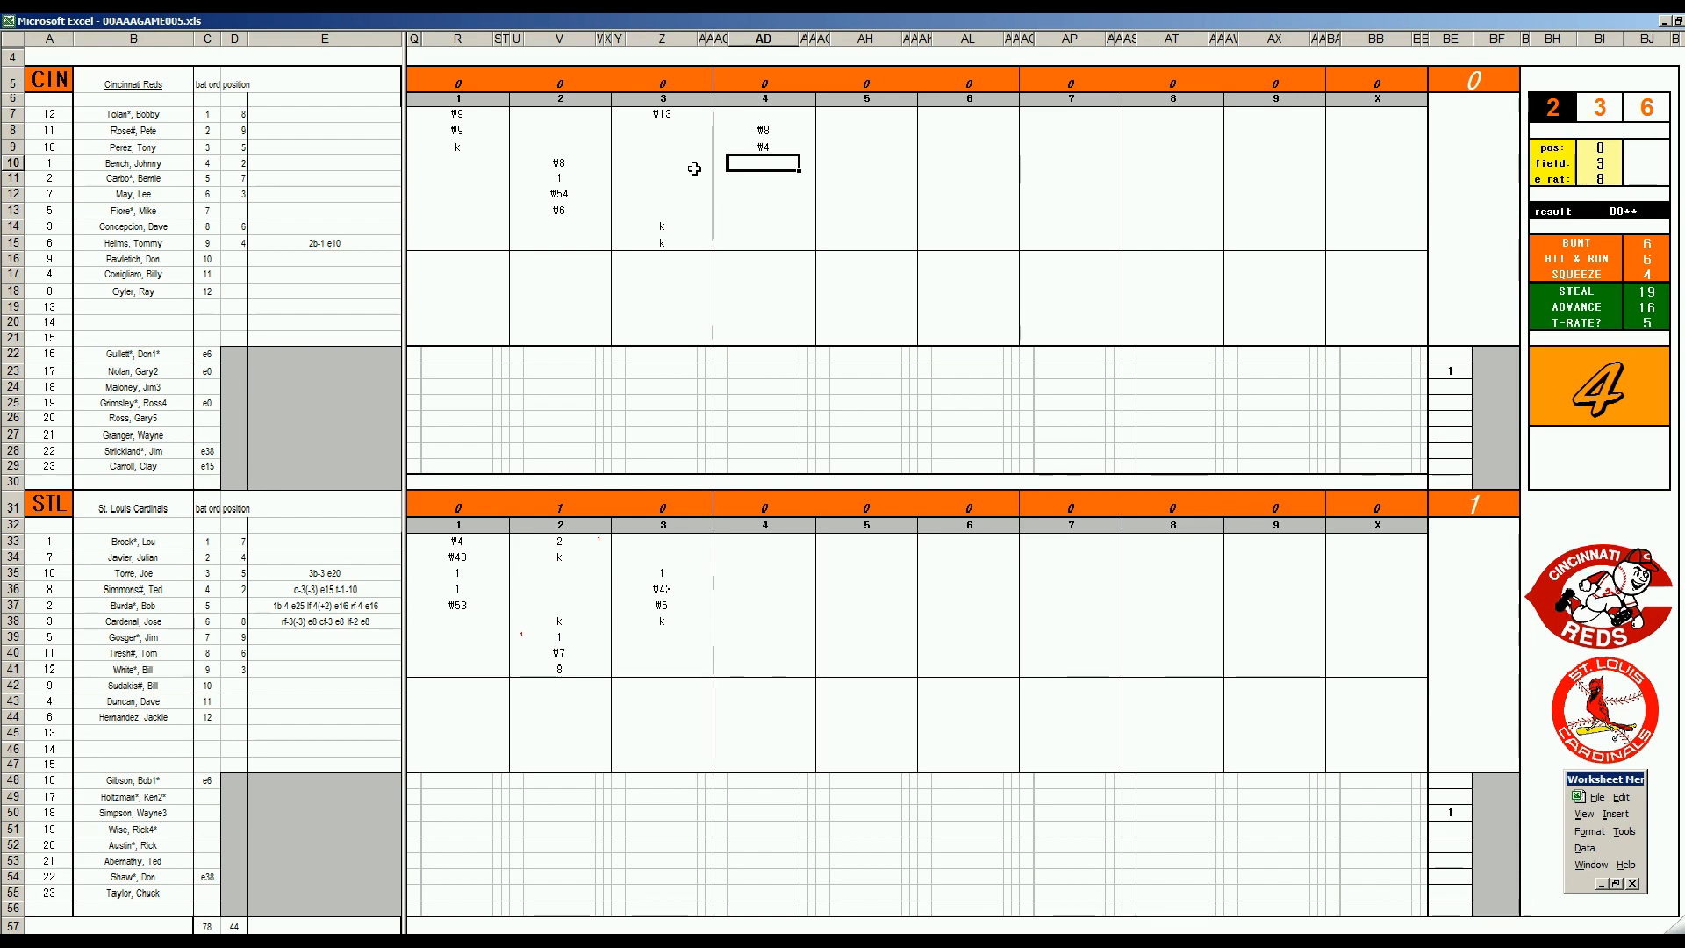
{"action": "type", "text": "4"}
{"action": "key", "text": "Return"}
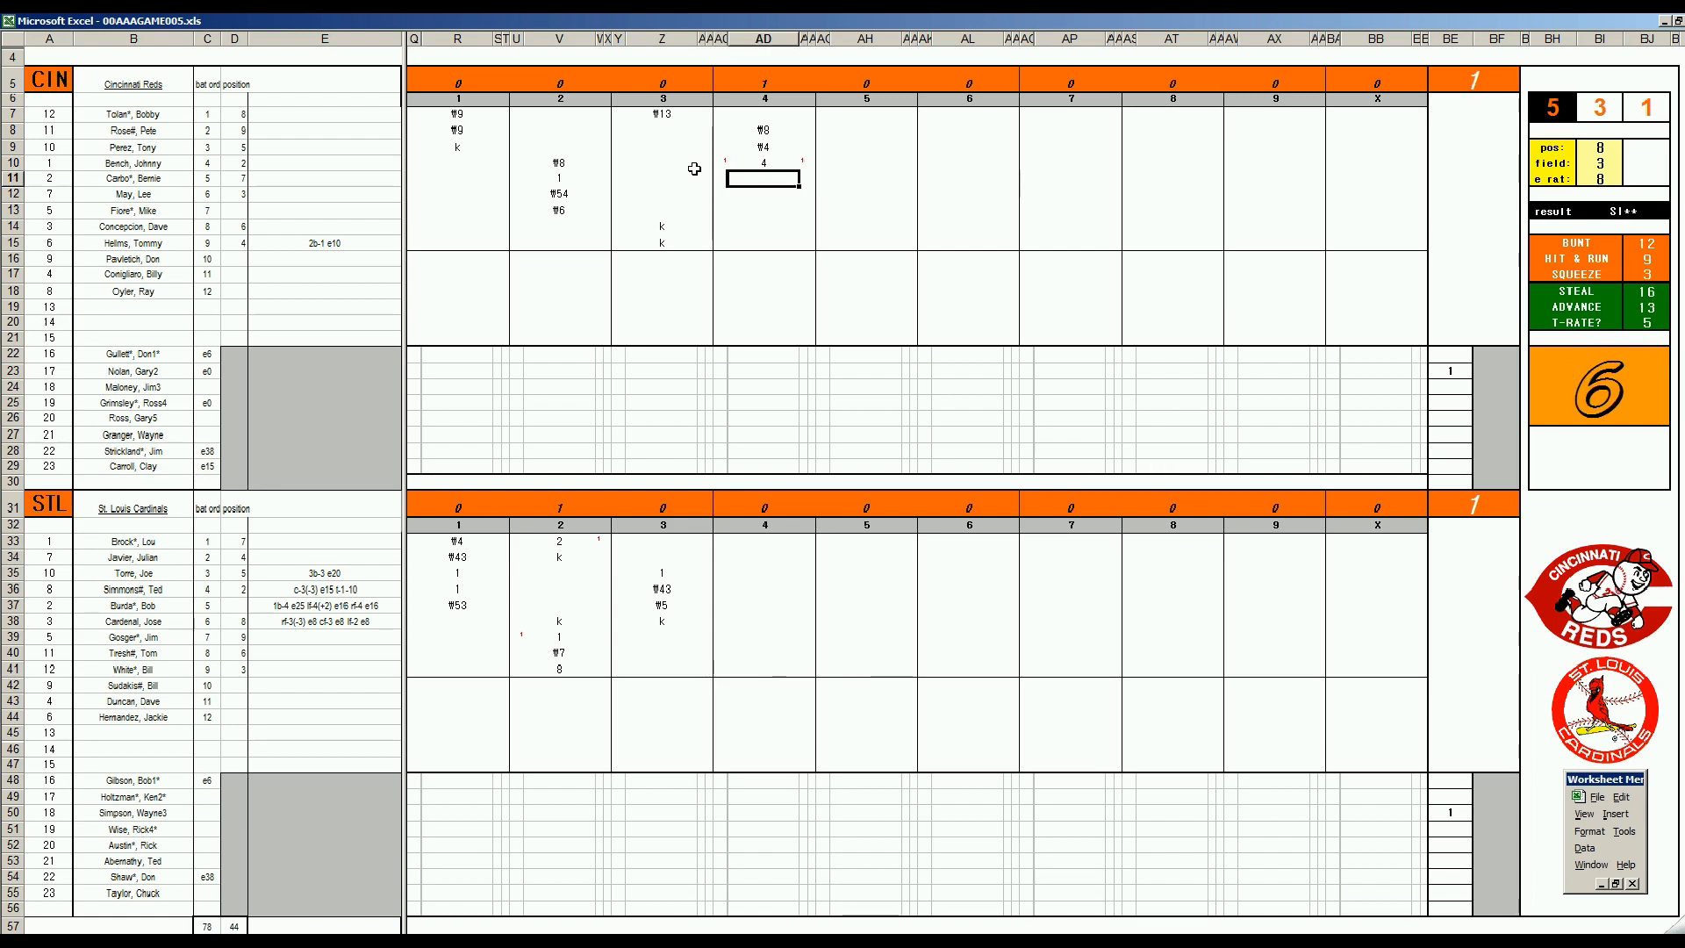
- Look up the fielding result for position 4 and field 3, and record #43 for Cincinnati's fifth batter in AD11
{"action": "key", "text": "Tab"}
{"action": "type", "text": "4"}
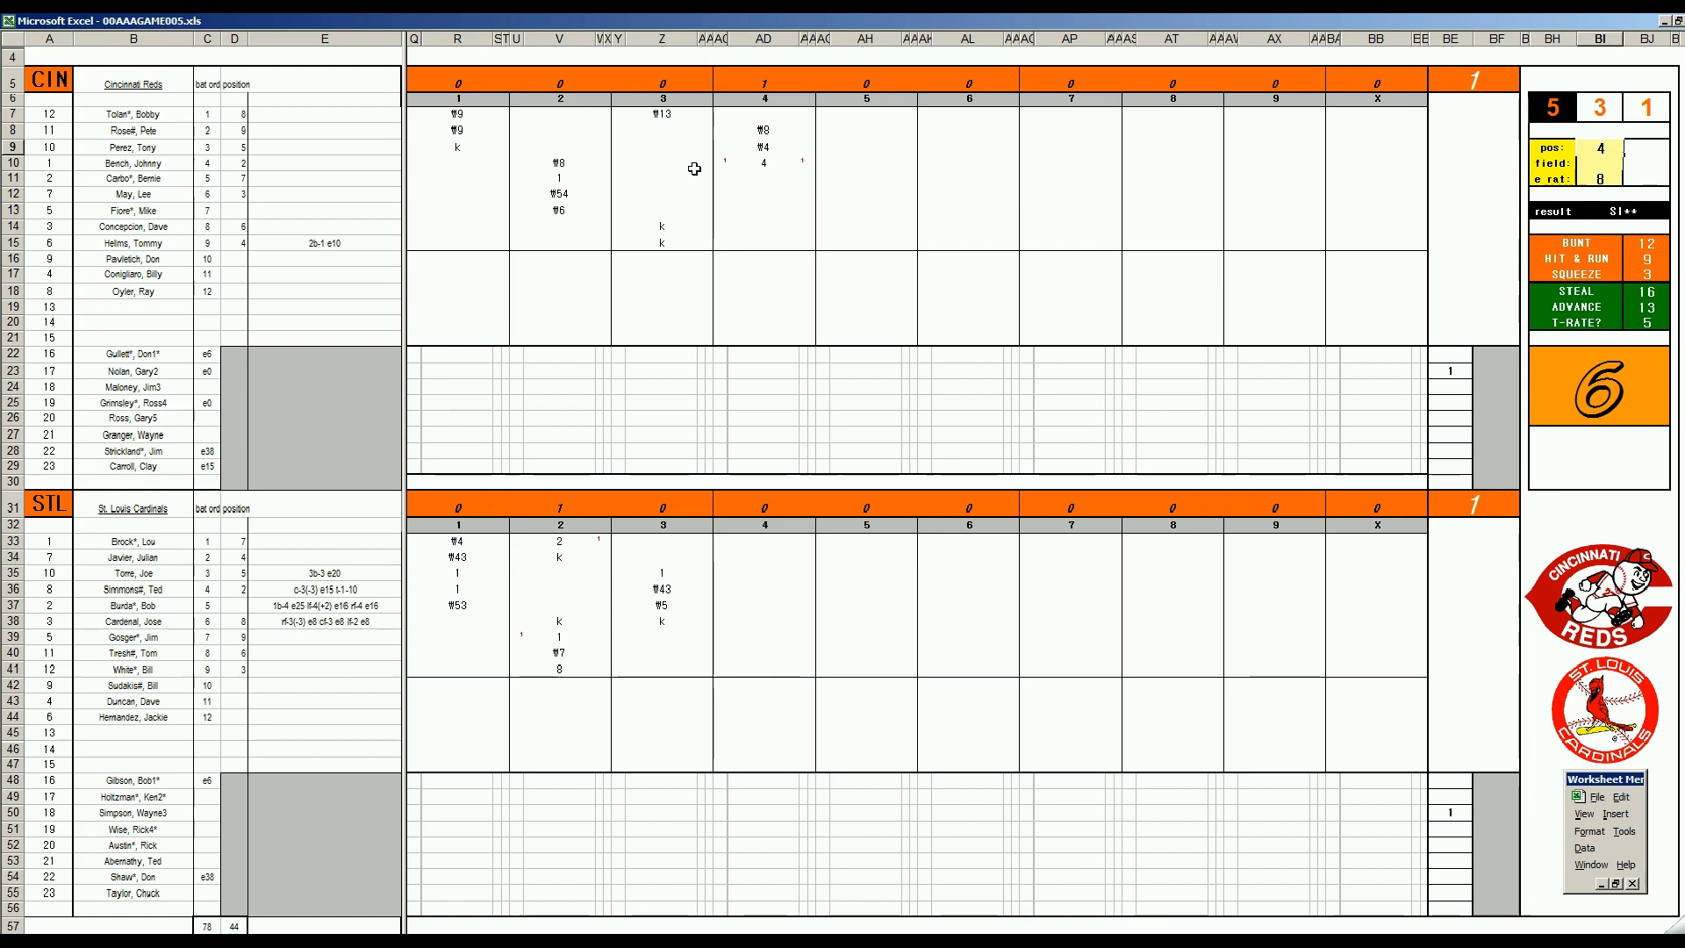
{"action": "key", "text": "Return"}
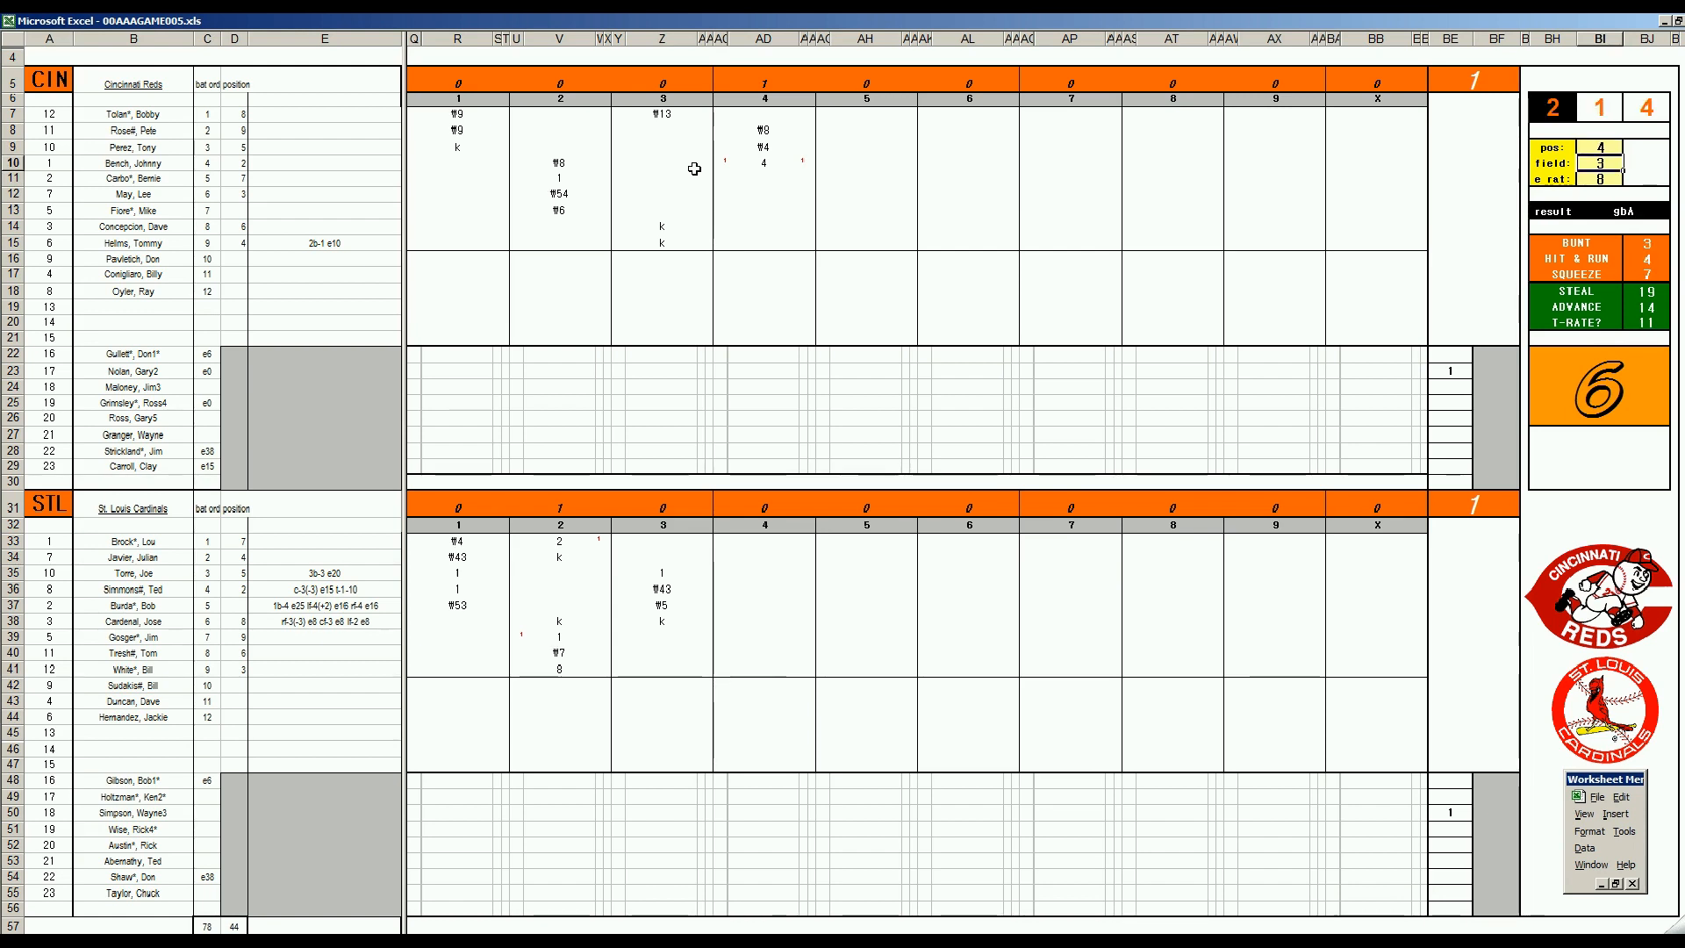
{"action": "left_click", "coordinate": [748, 178]}
{"action": "type", "text": "#43"}
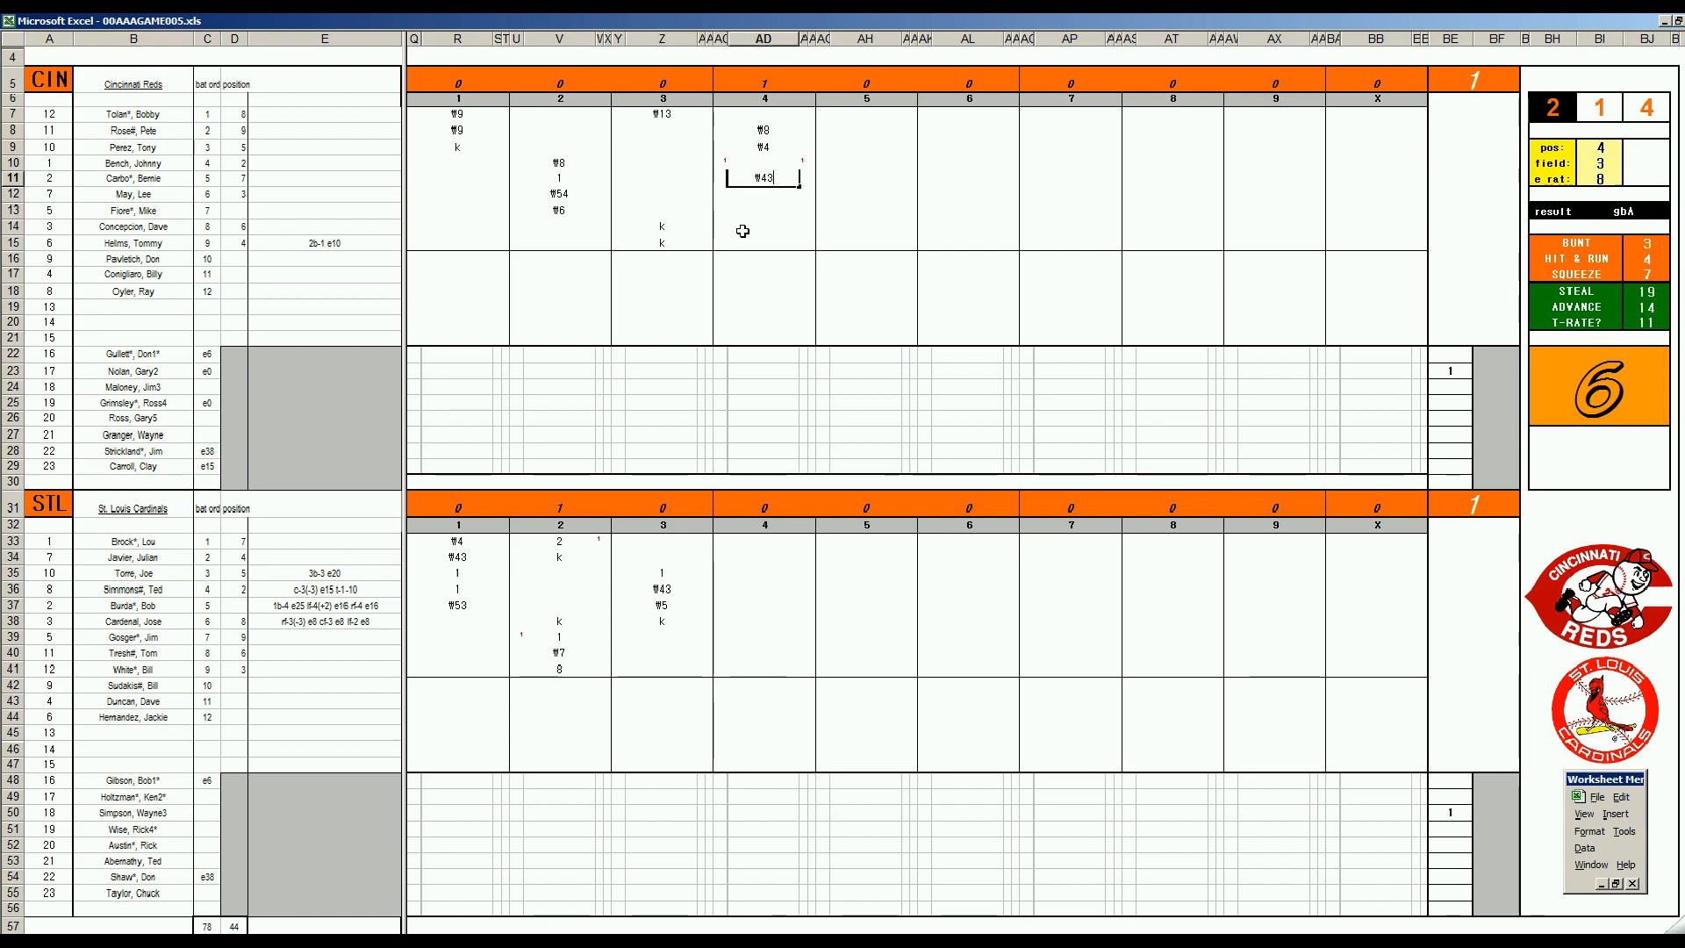
- Score St. Louis's fourth inning with #53 in AD39, #8 in AD40 and #43 in AD41
{"action": "left_click", "coordinate": [760, 638]}
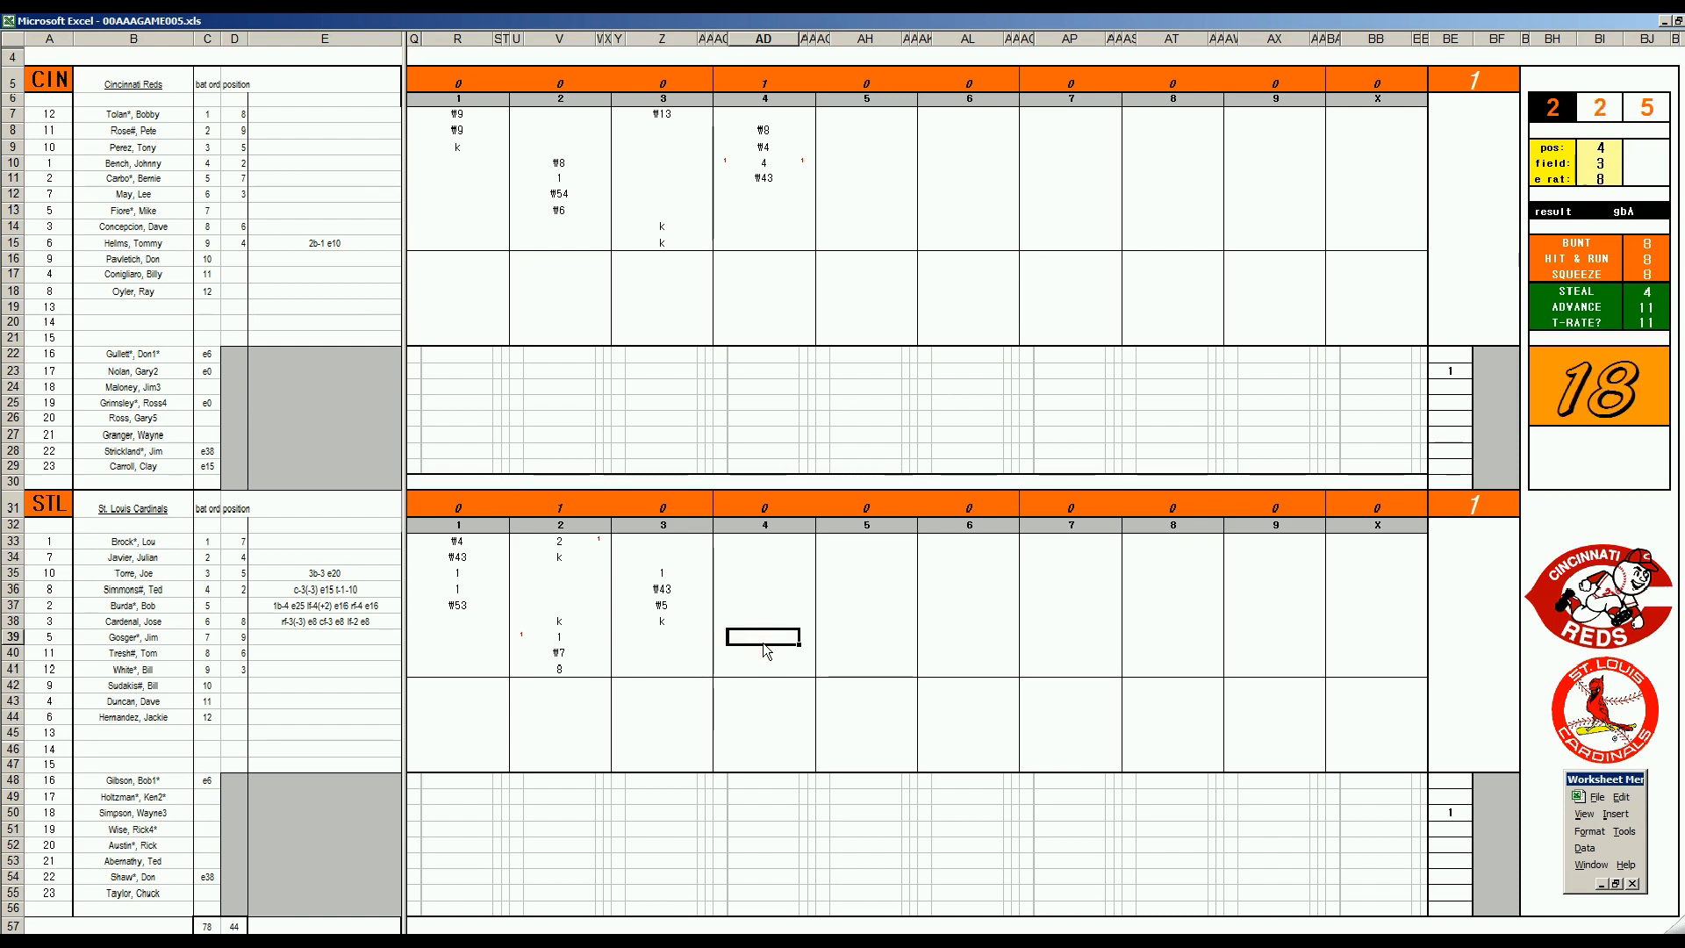
{"action": "type", "text": "#53"}
{"action": "key", "text": "Return"}
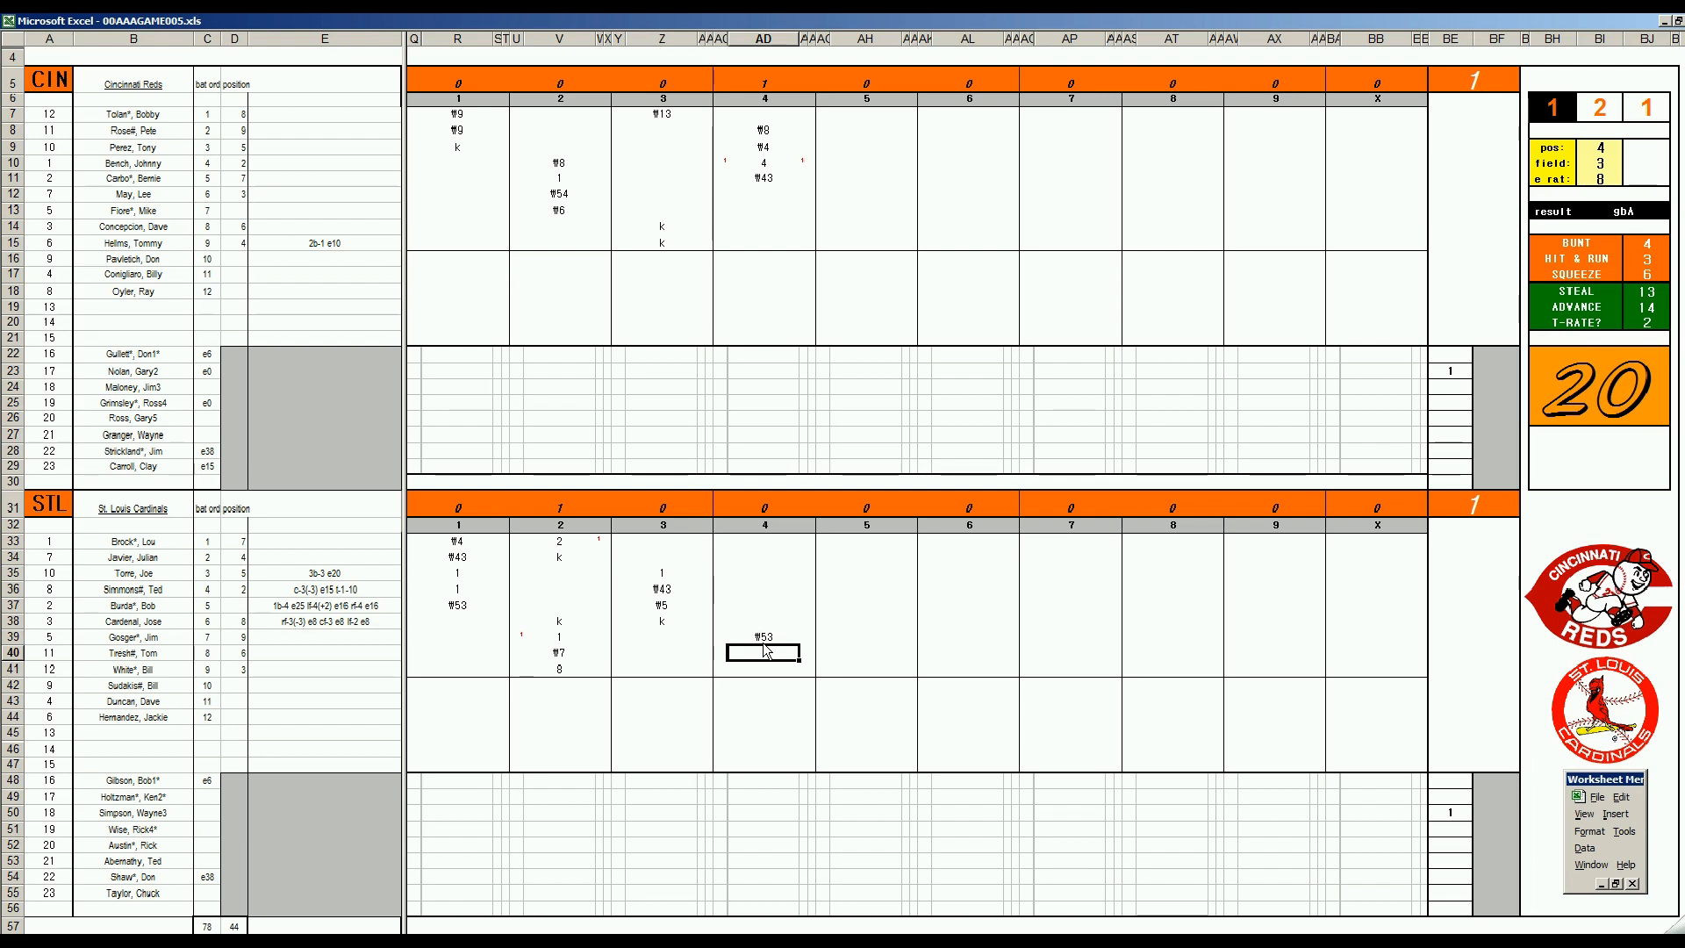
{"action": "type", "text": "#8"}
{"action": "key", "text": "Return"}
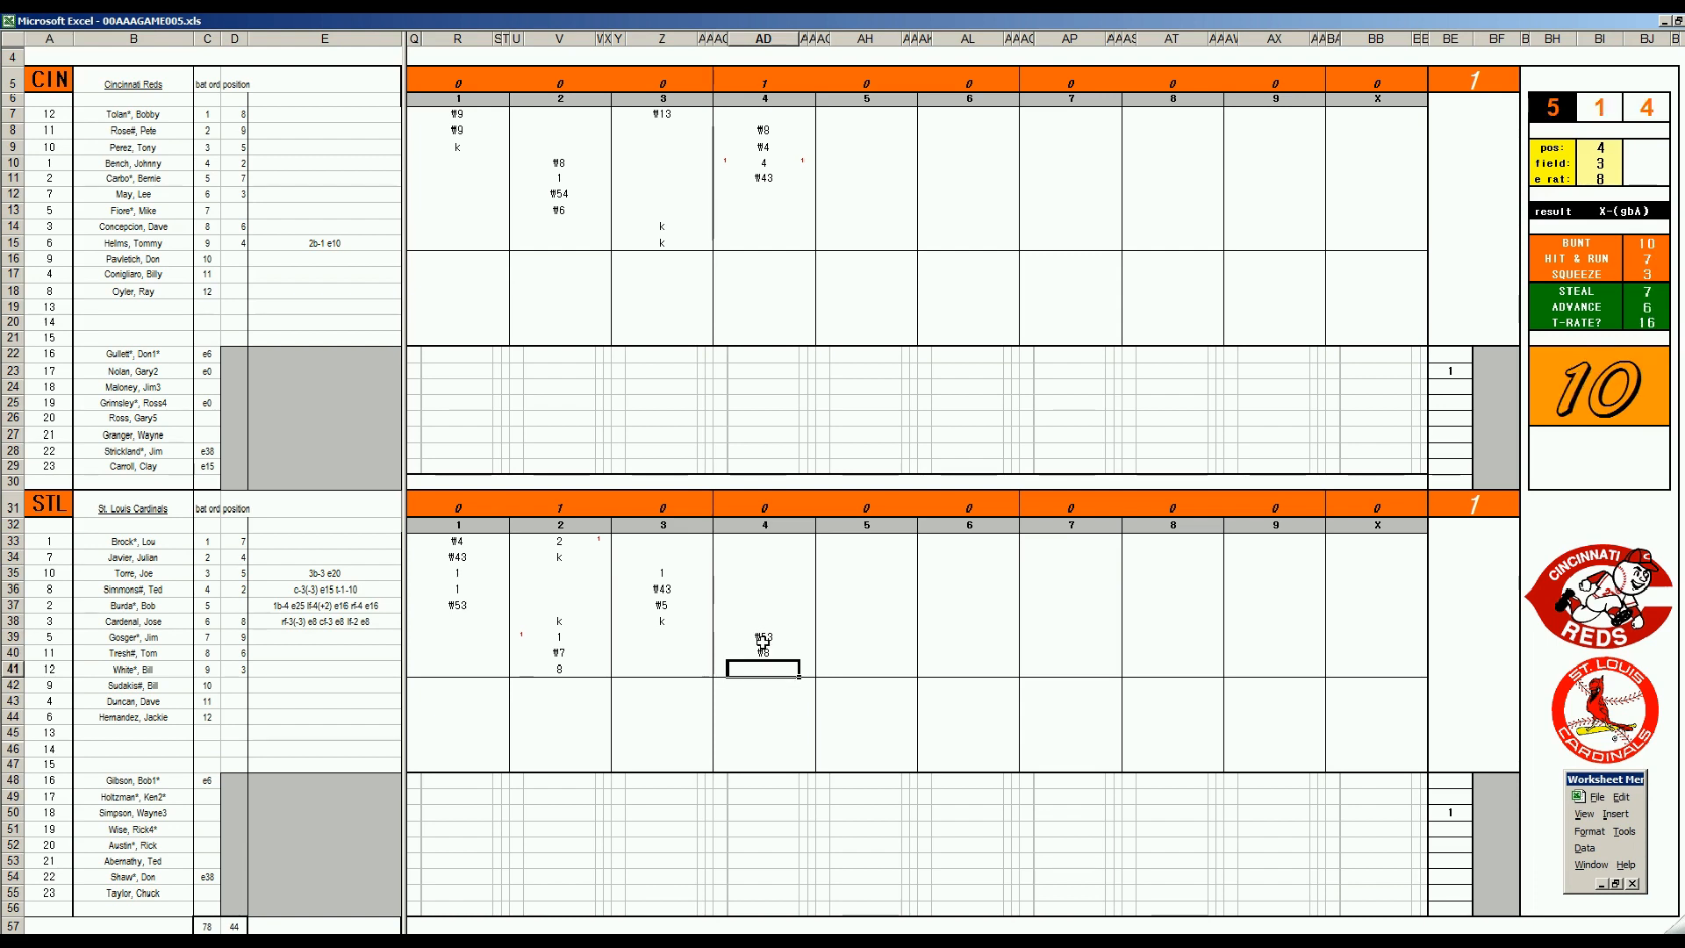
{"action": "type", "text": "#43"}
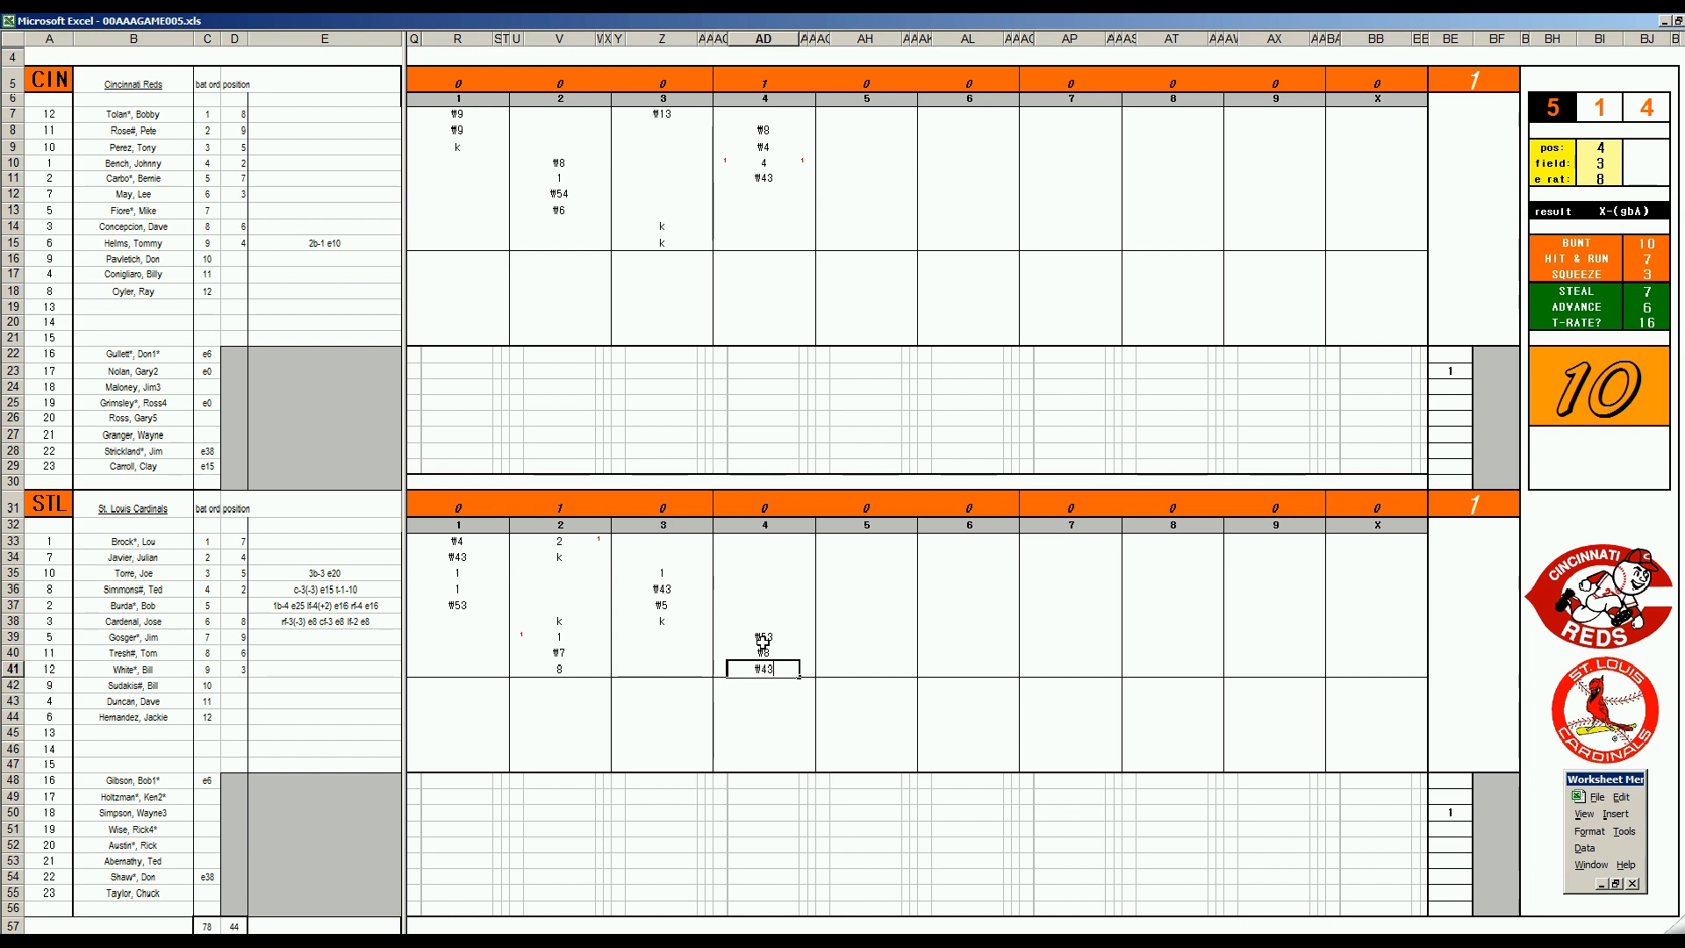
- Score Cincinnati's fifth inning with #8, #5, 1 and #64 in AH12 through AH15
{"action": "left_click", "coordinate": [858, 195]}
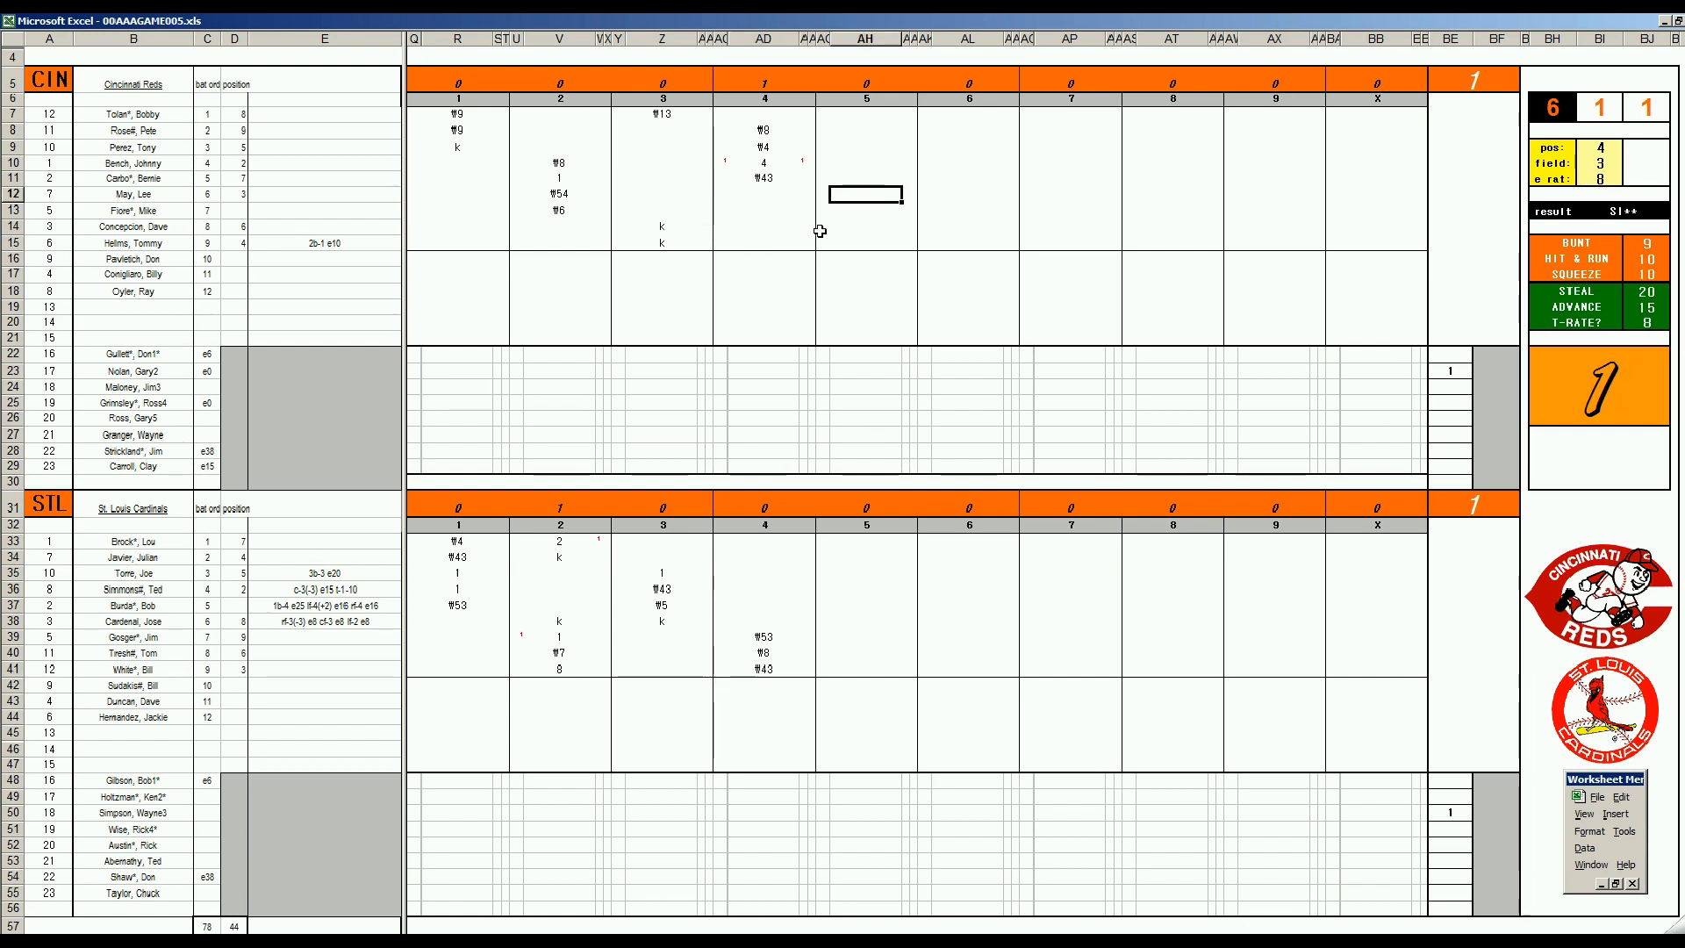
{"action": "type", "text": "#8"}
{"action": "key", "text": "Return"}
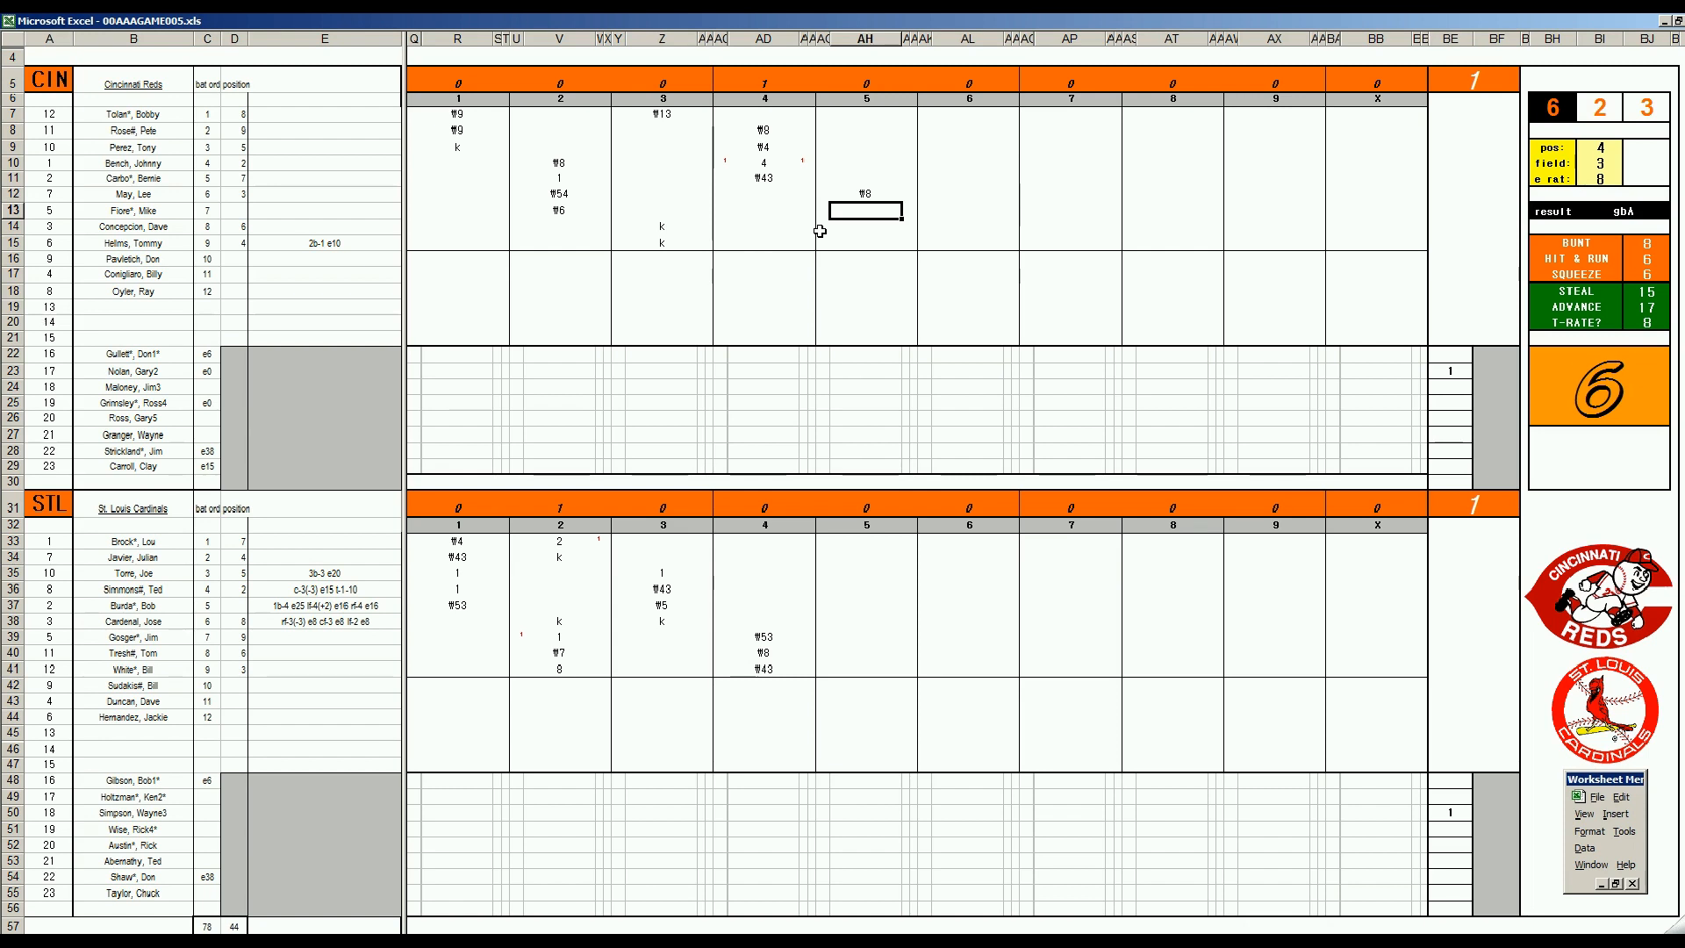
{"action": "type", "text": "#5"}
{"action": "key", "text": "Return"}
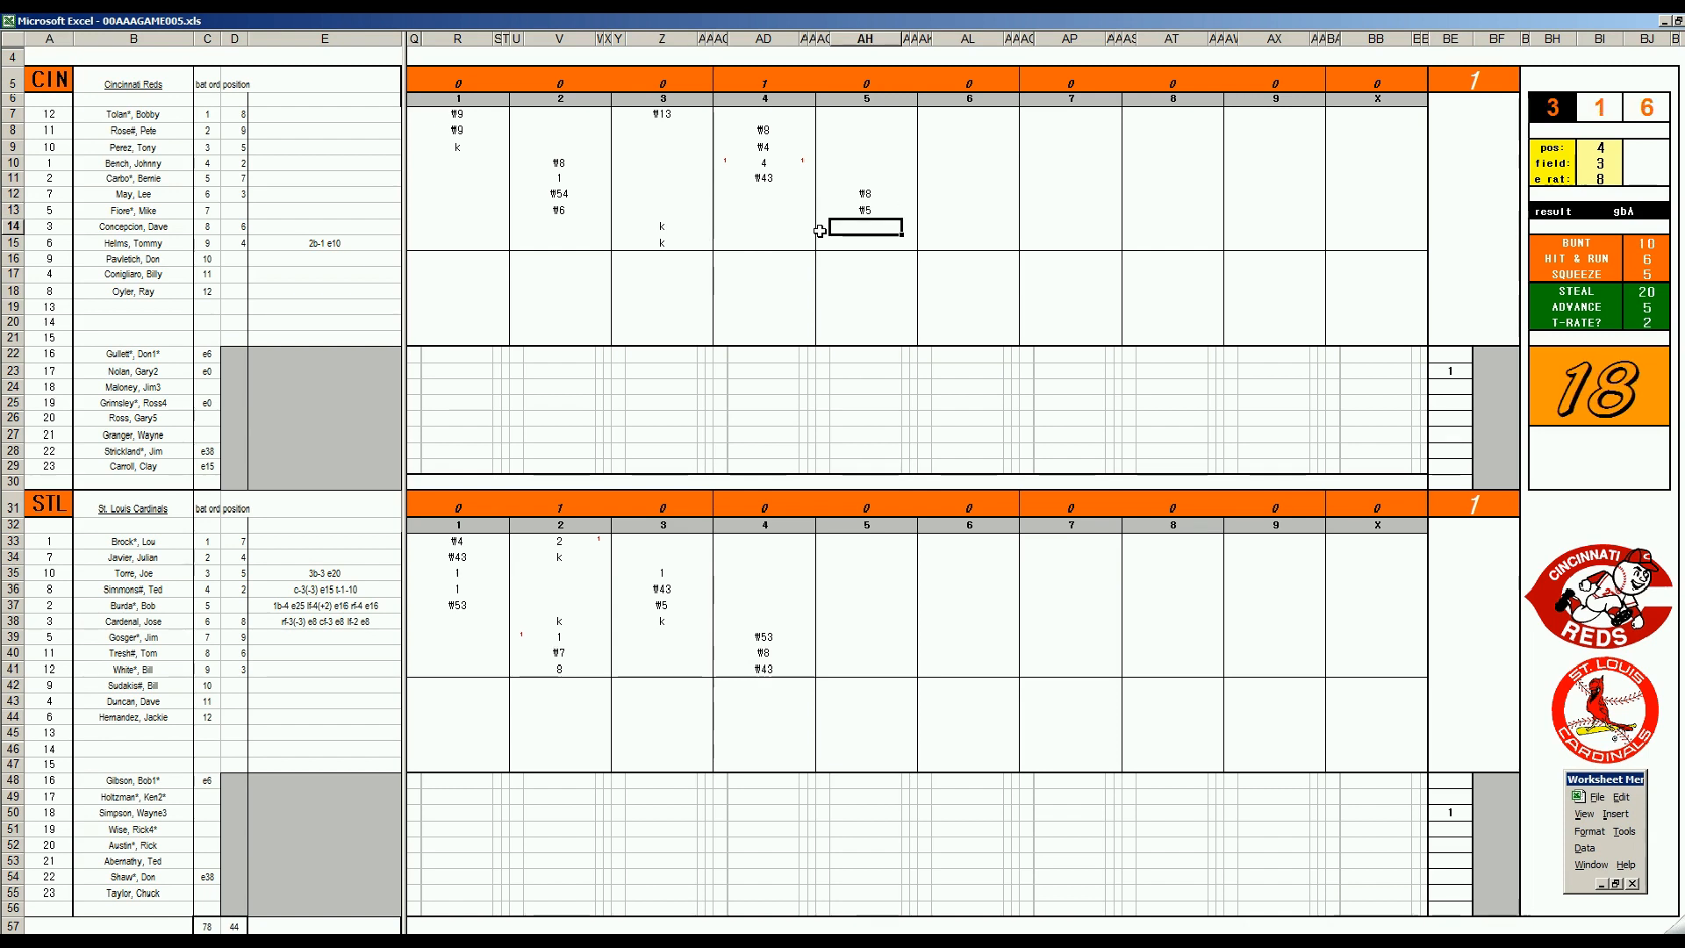
{"action": "type", "text": "1"}
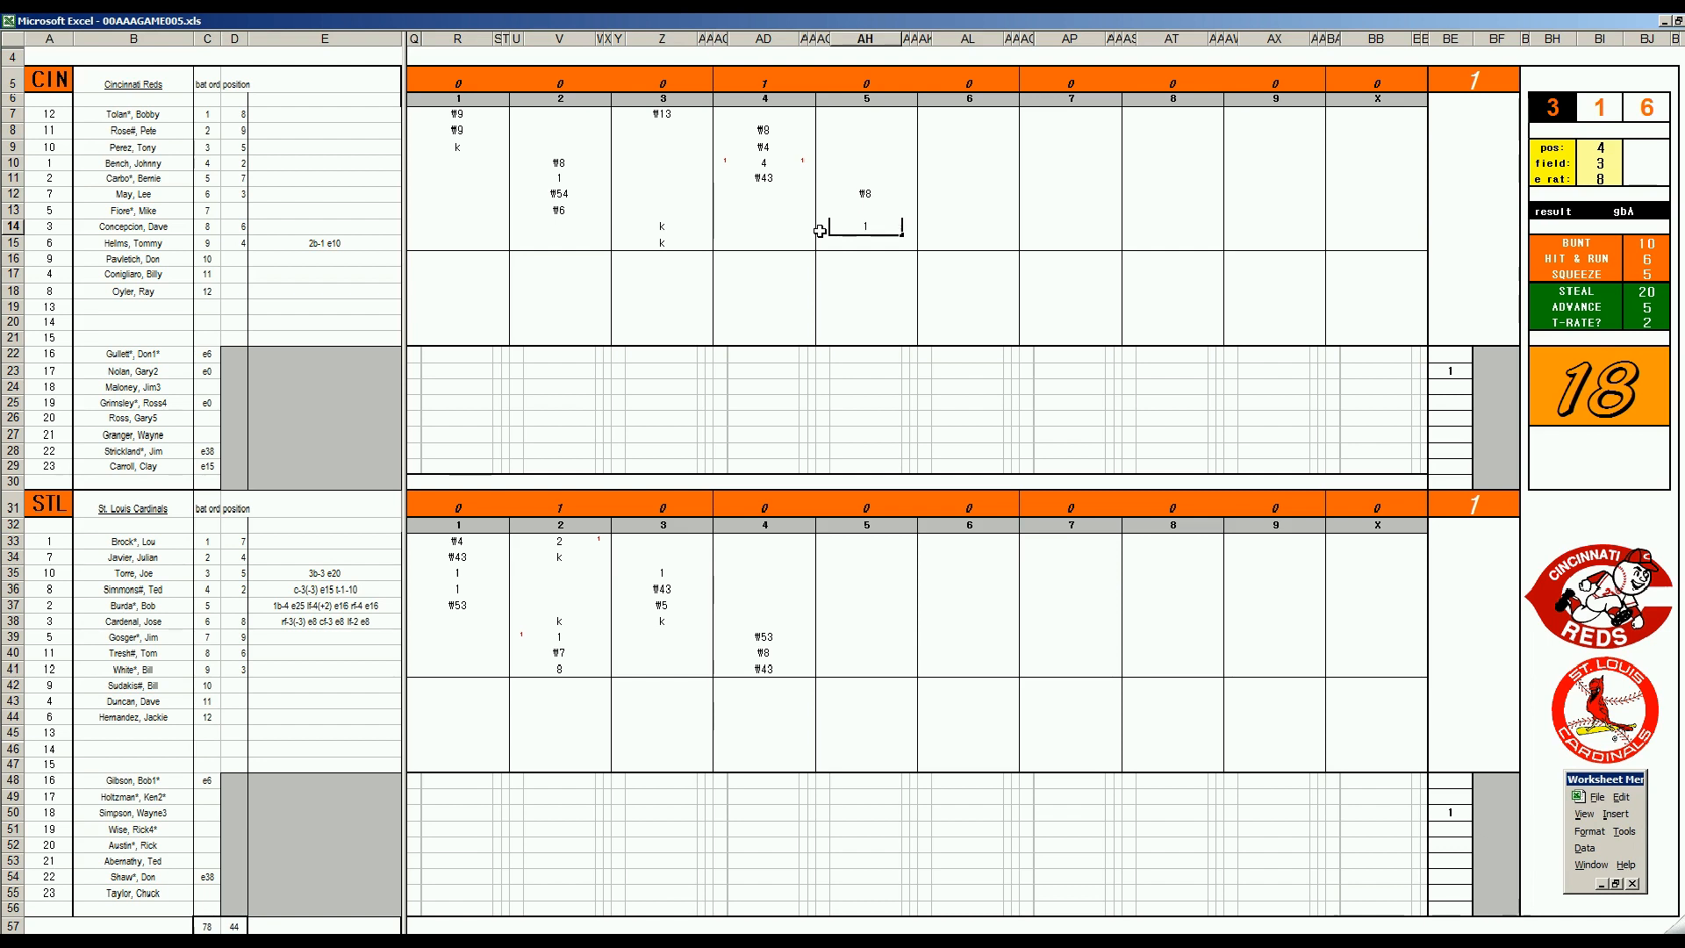
{"action": "key", "text": "Return"}
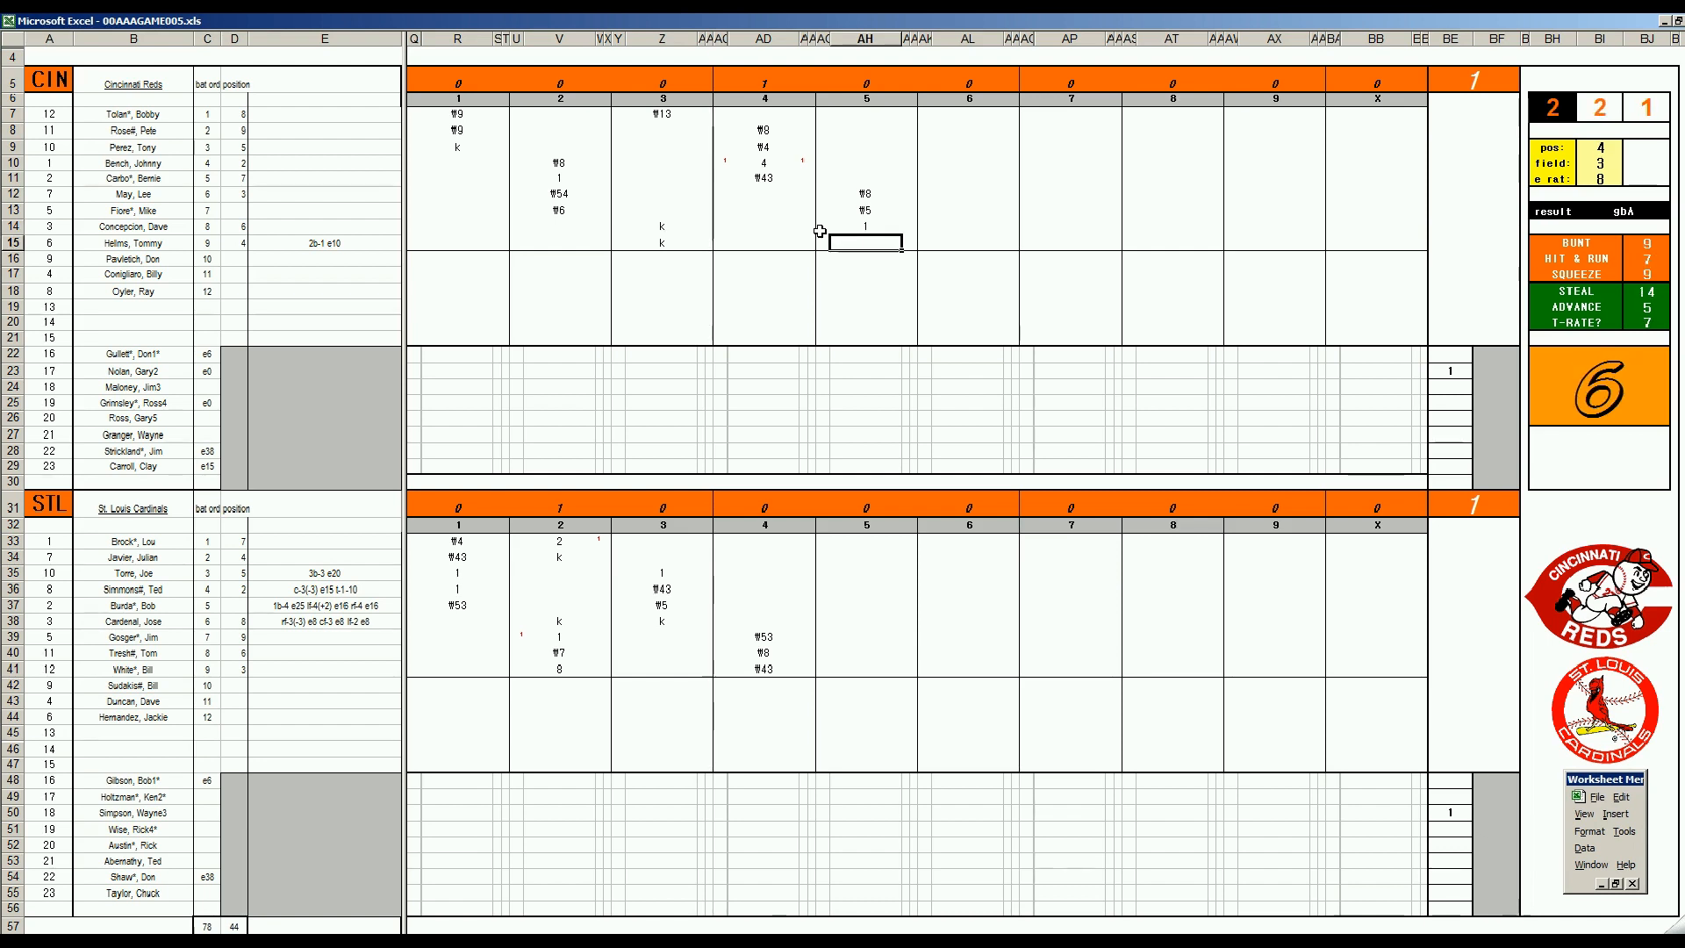
{"action": "type", "text": "#64"}
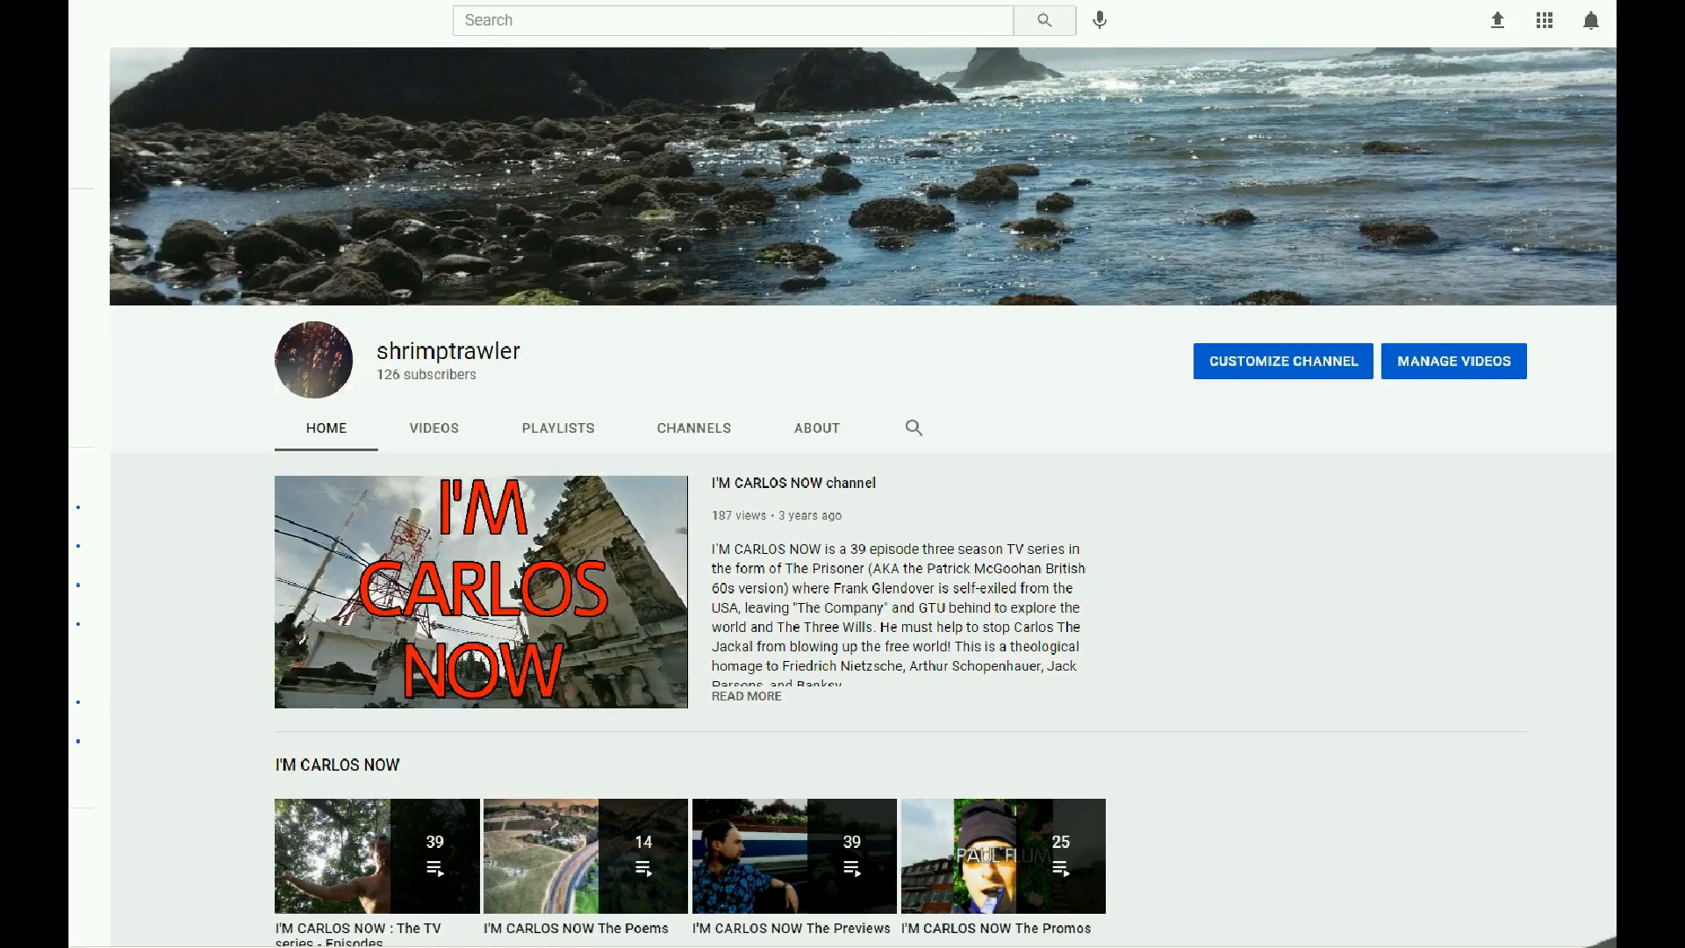
{"action": "scroll", "coordinate": [861, 491], "scroll_direction": "down", "scroll_amount": 1}
{"action": "scroll", "coordinate": [860, 492], "scroll_direction": "down", "scroll_amount": 5}
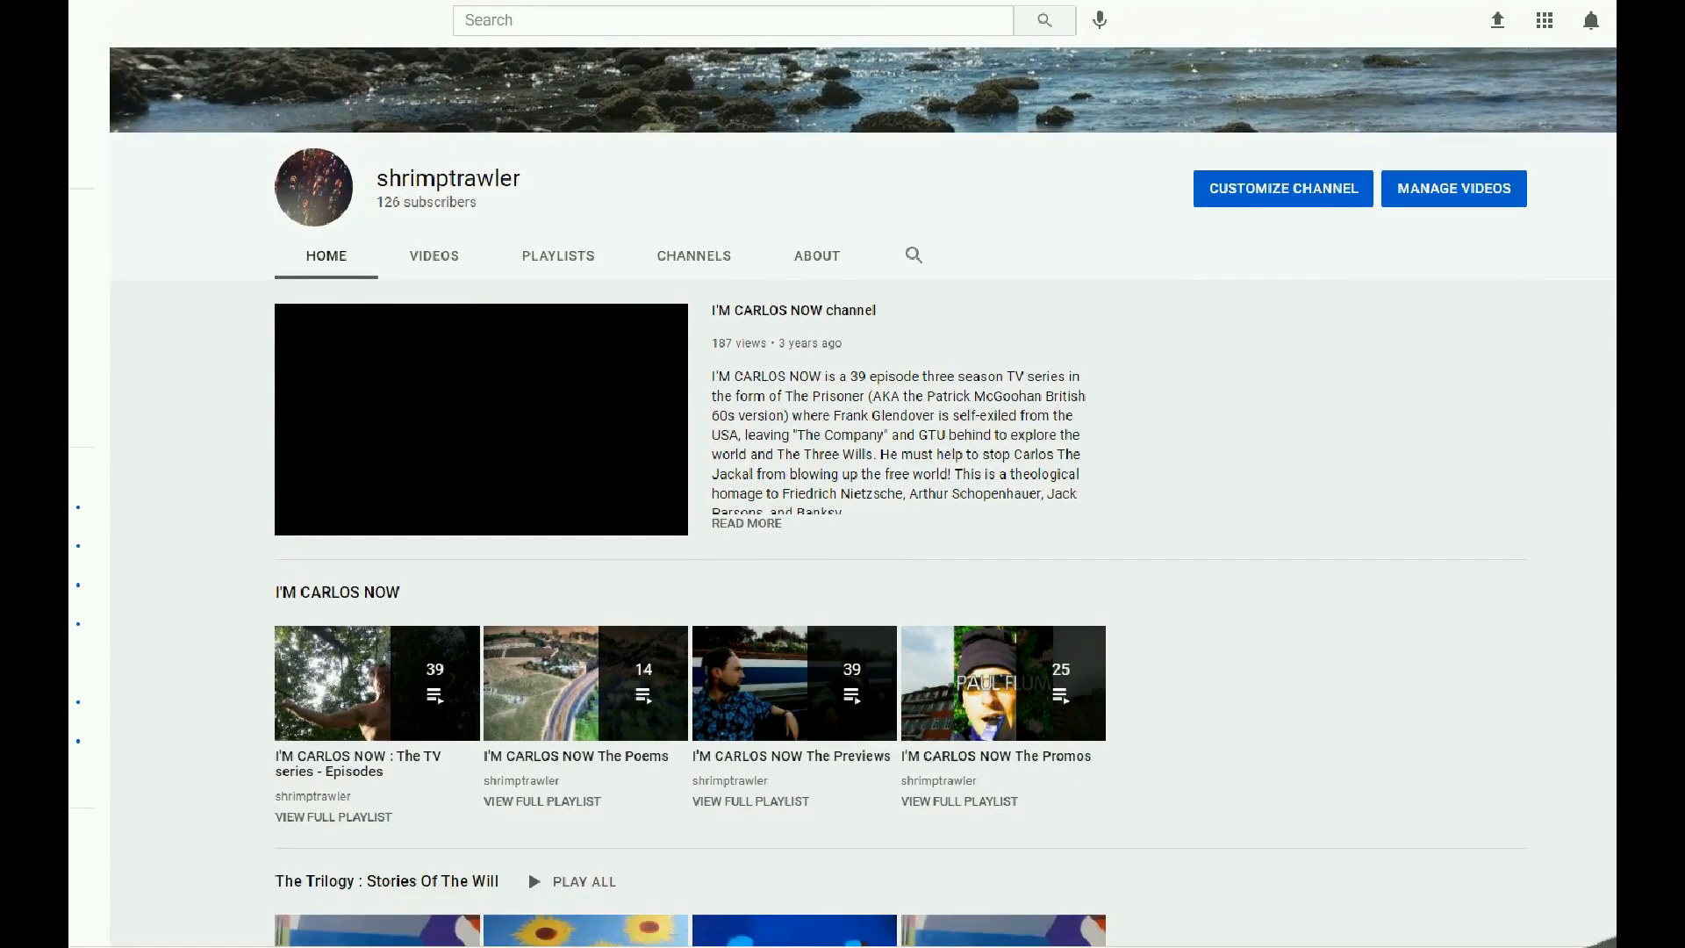
{"action": "scroll", "coordinate": [860, 492], "scroll_direction": "down", "scroll_amount": 4}
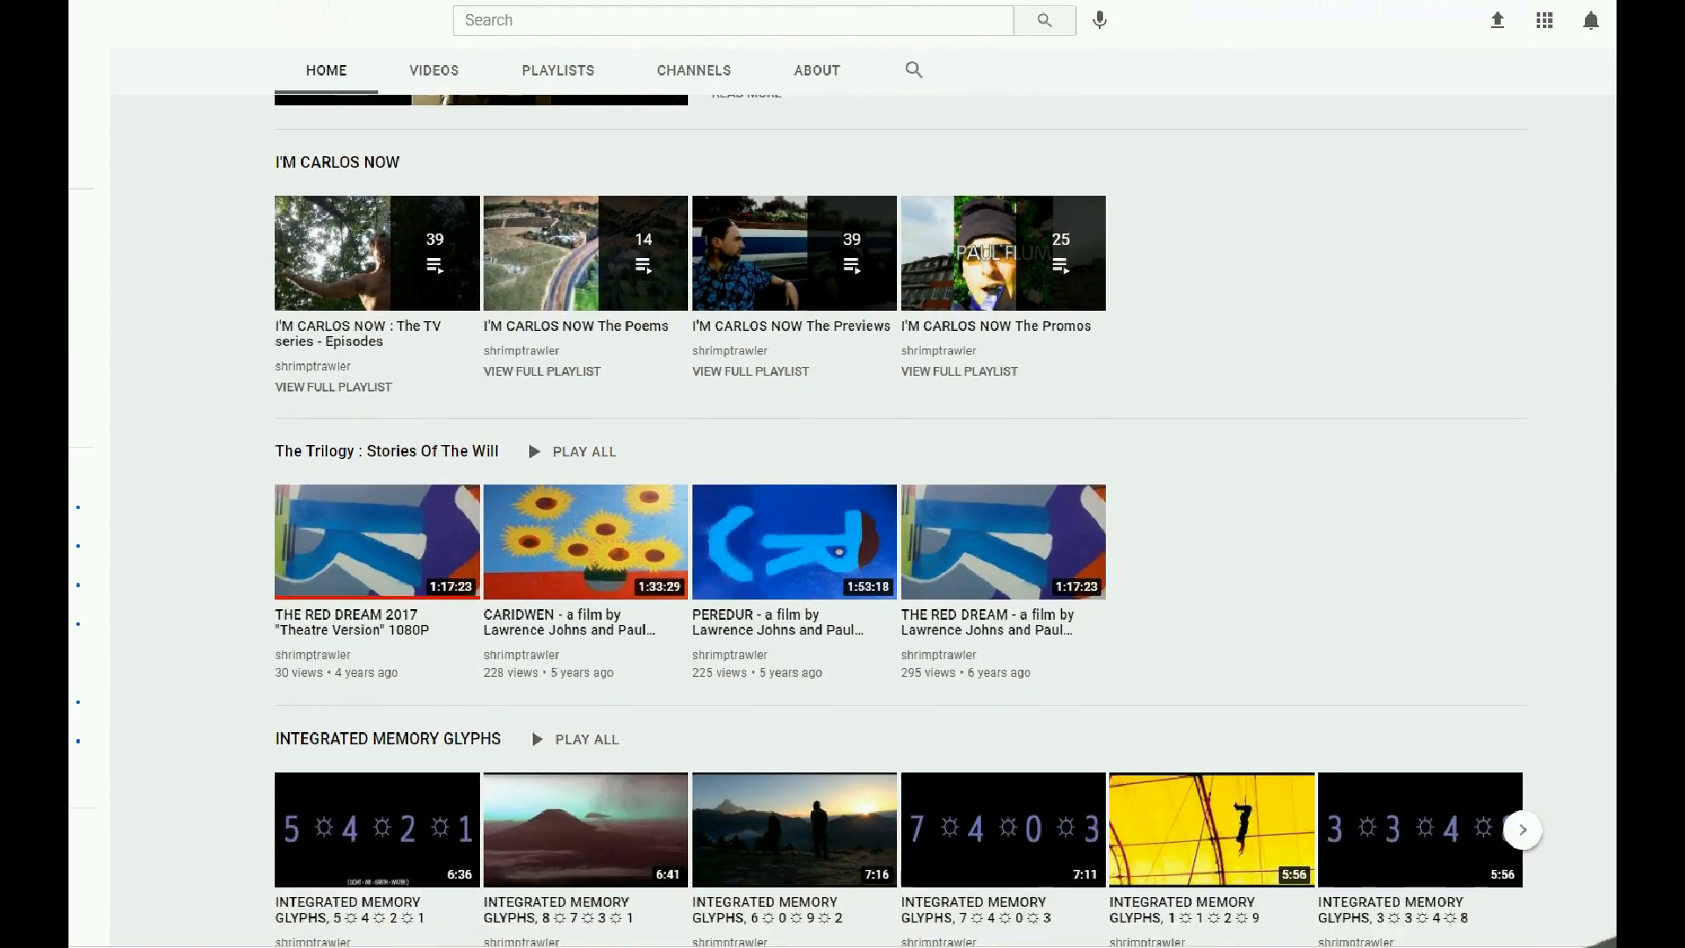
{"action": "scroll", "coordinate": [861, 491], "scroll_direction": "down", "scroll_amount": 1}
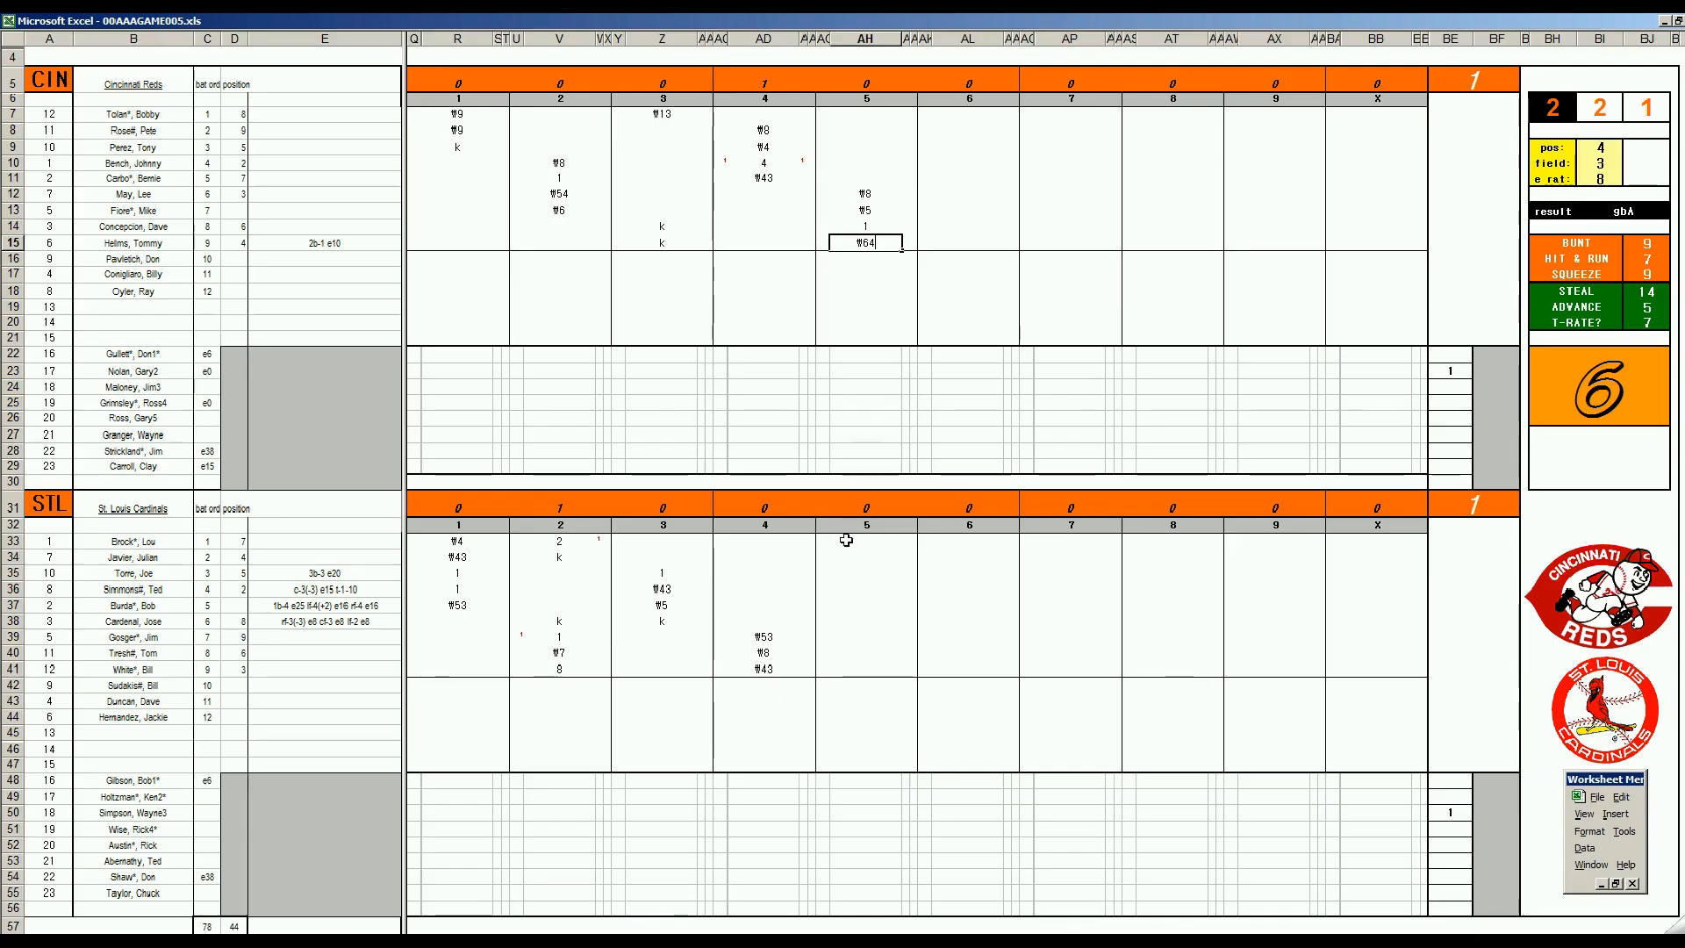
- Score St. Louis's first three batters in the fifth inning with #13 in AH33, k in AH34 and 1 in AH35
{"action": "left_click", "coordinate": [848, 539]}
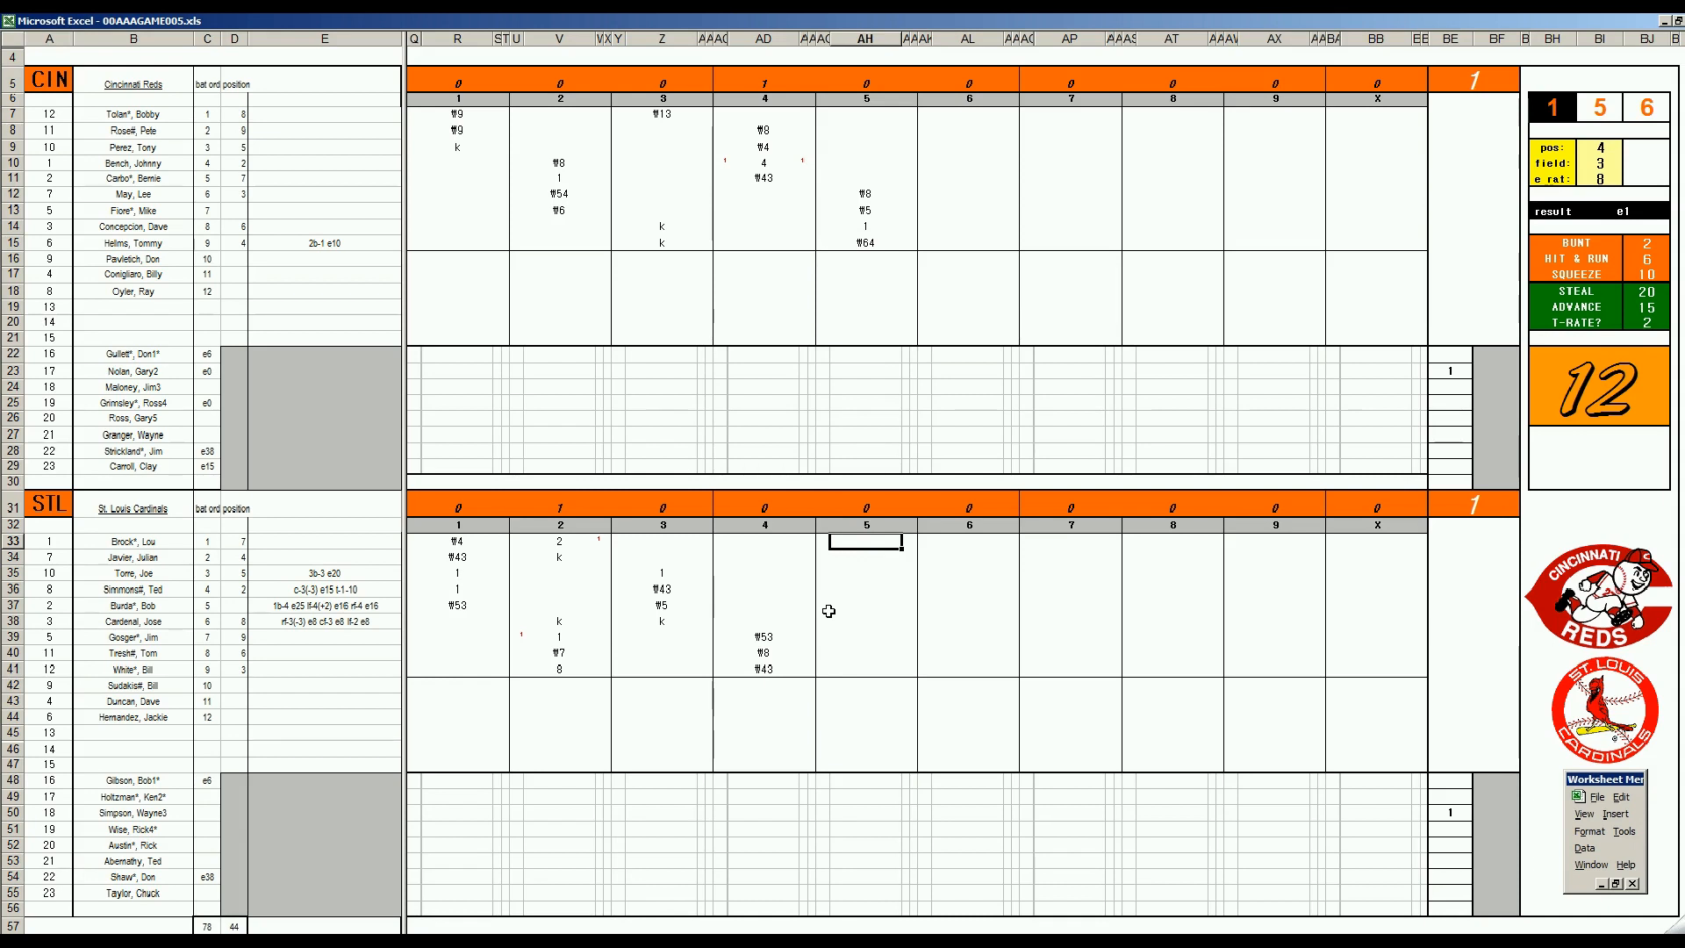
{"action": "type", "text": "#13"}
{"action": "key", "text": "Return"}
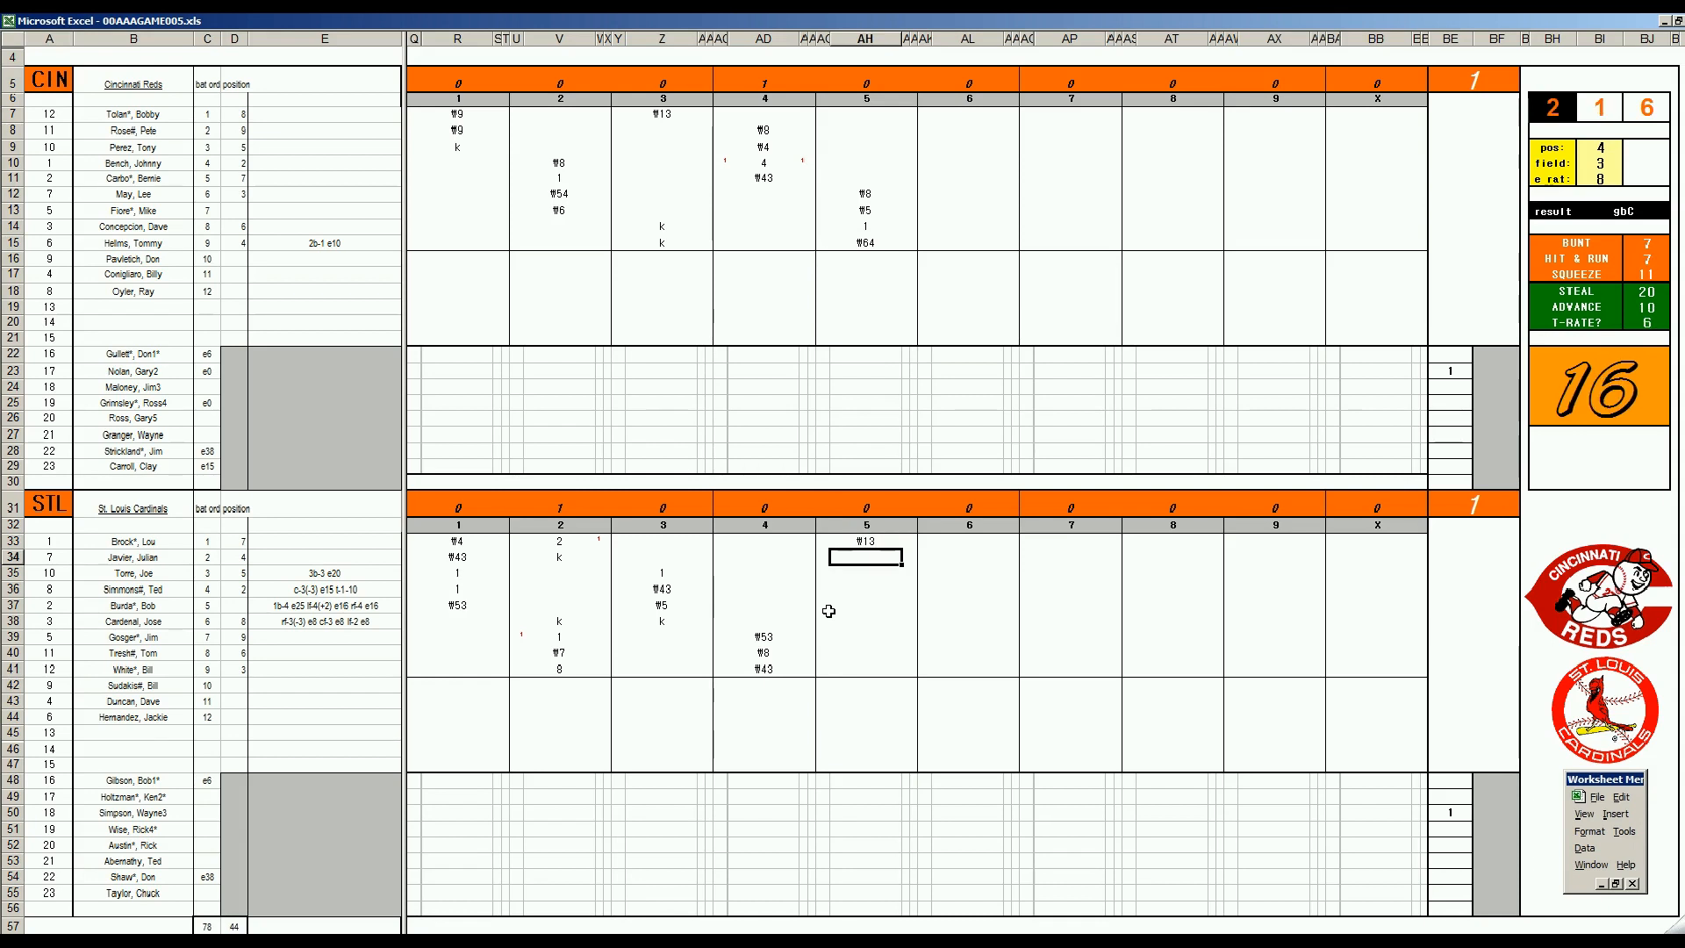
{"action": "type", "text": "k"}
{"action": "key", "text": "Return"}
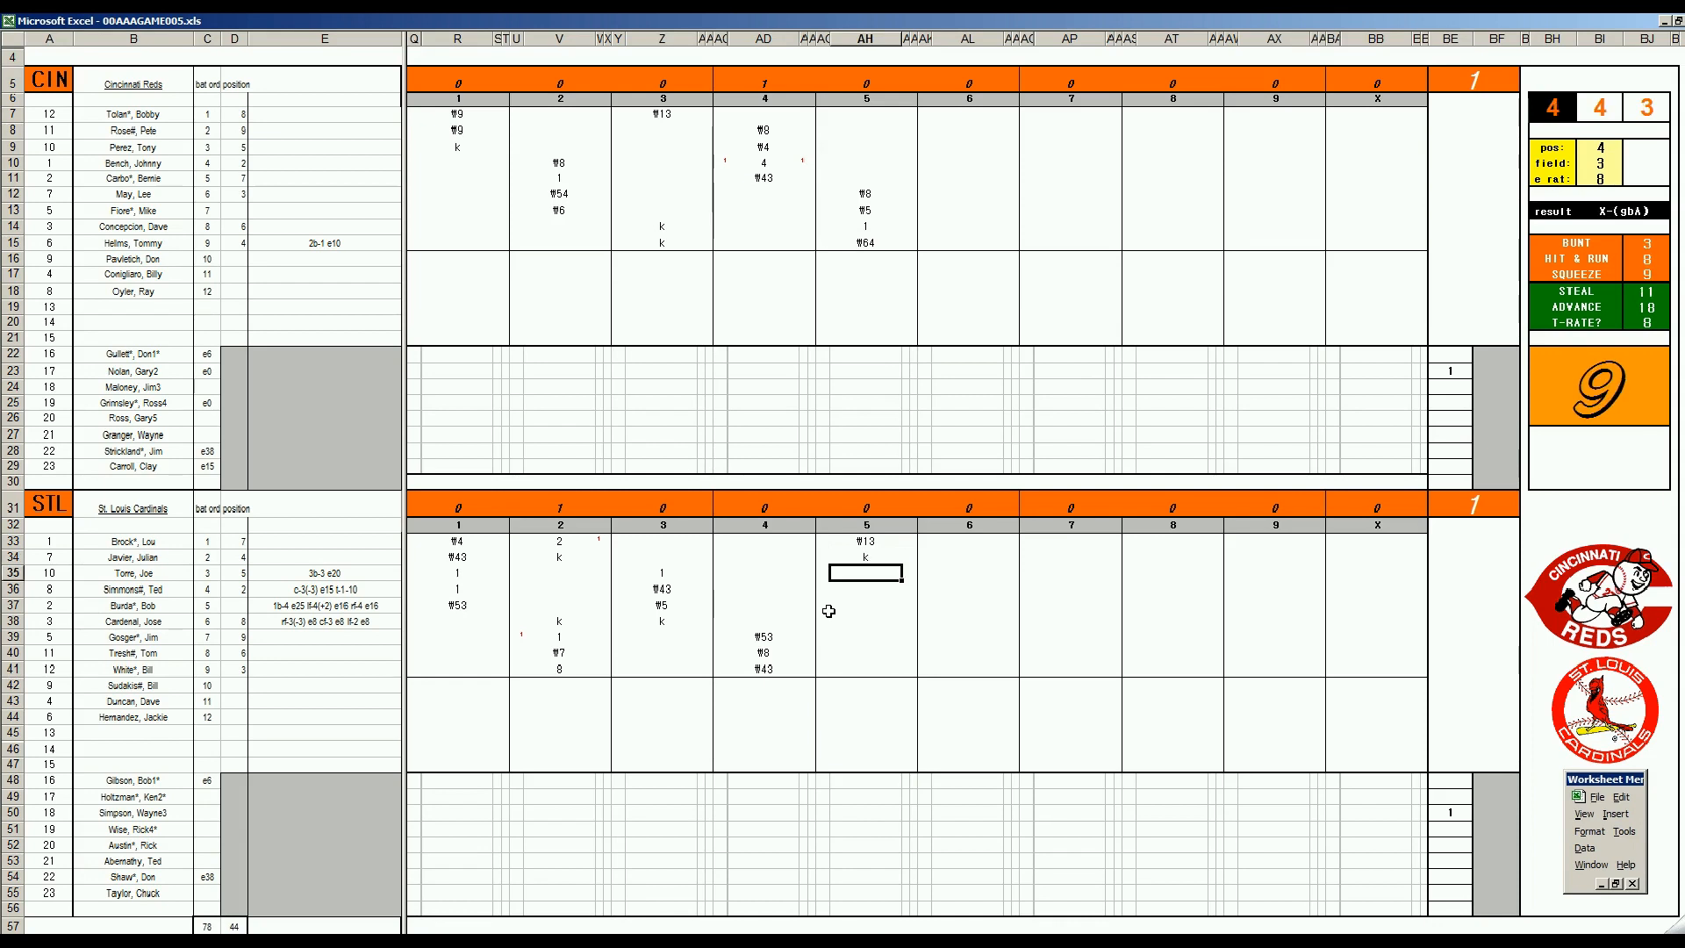
{"action": "type", "text": "1"}
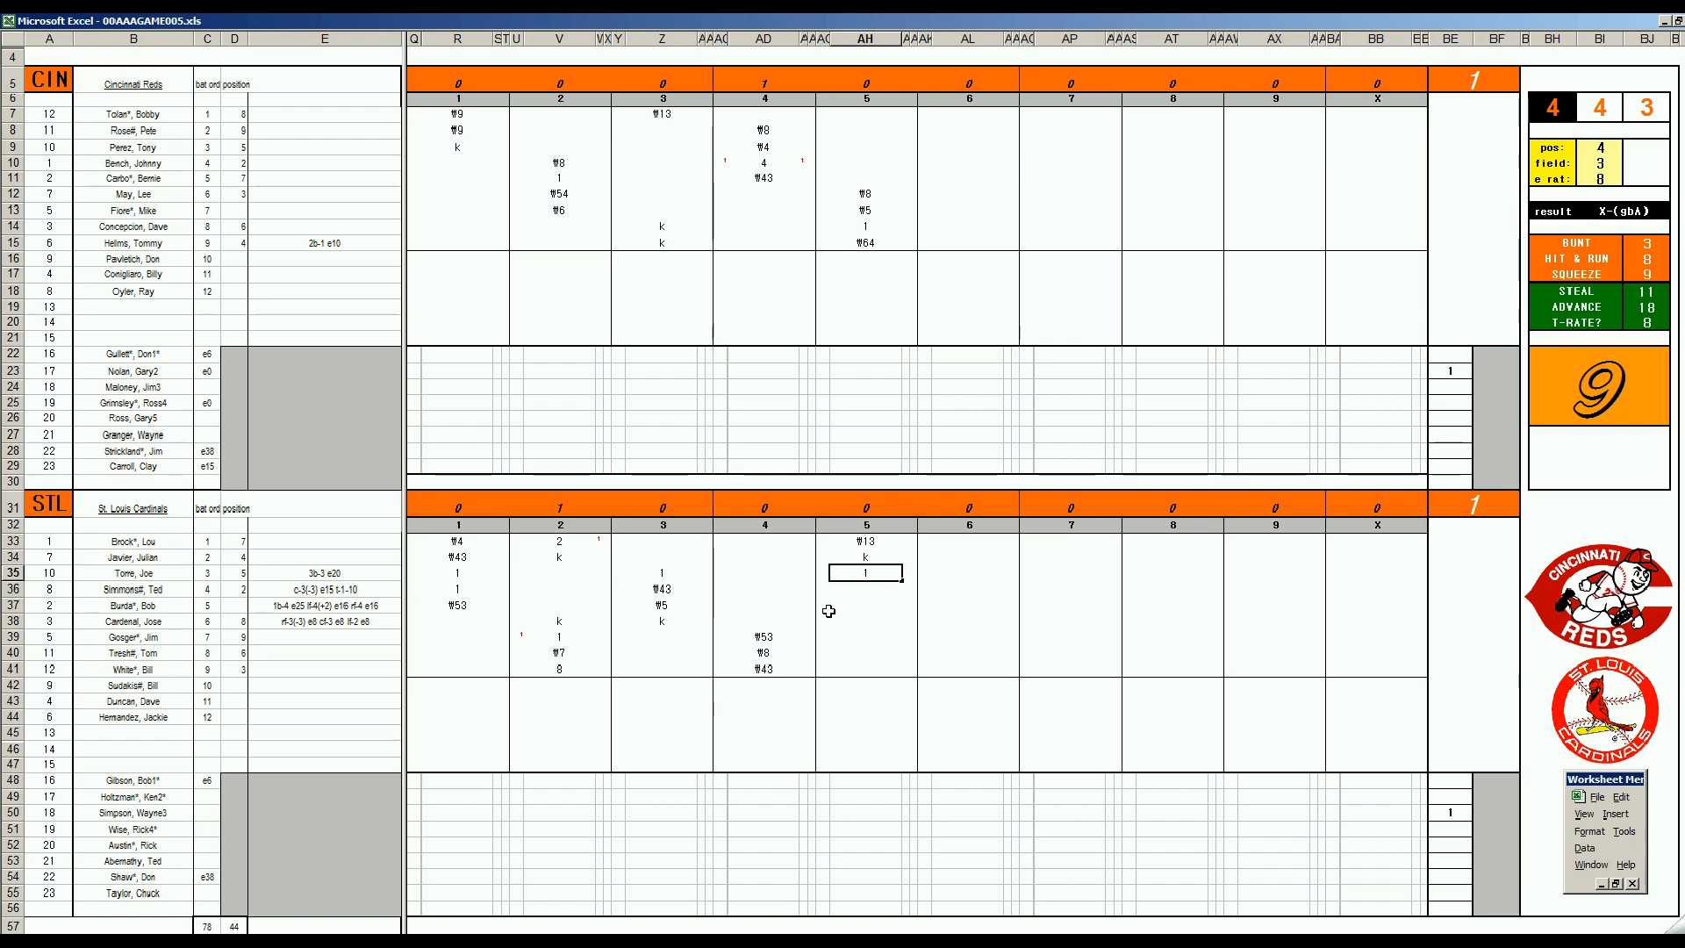
{"action": "key", "text": "Return"}
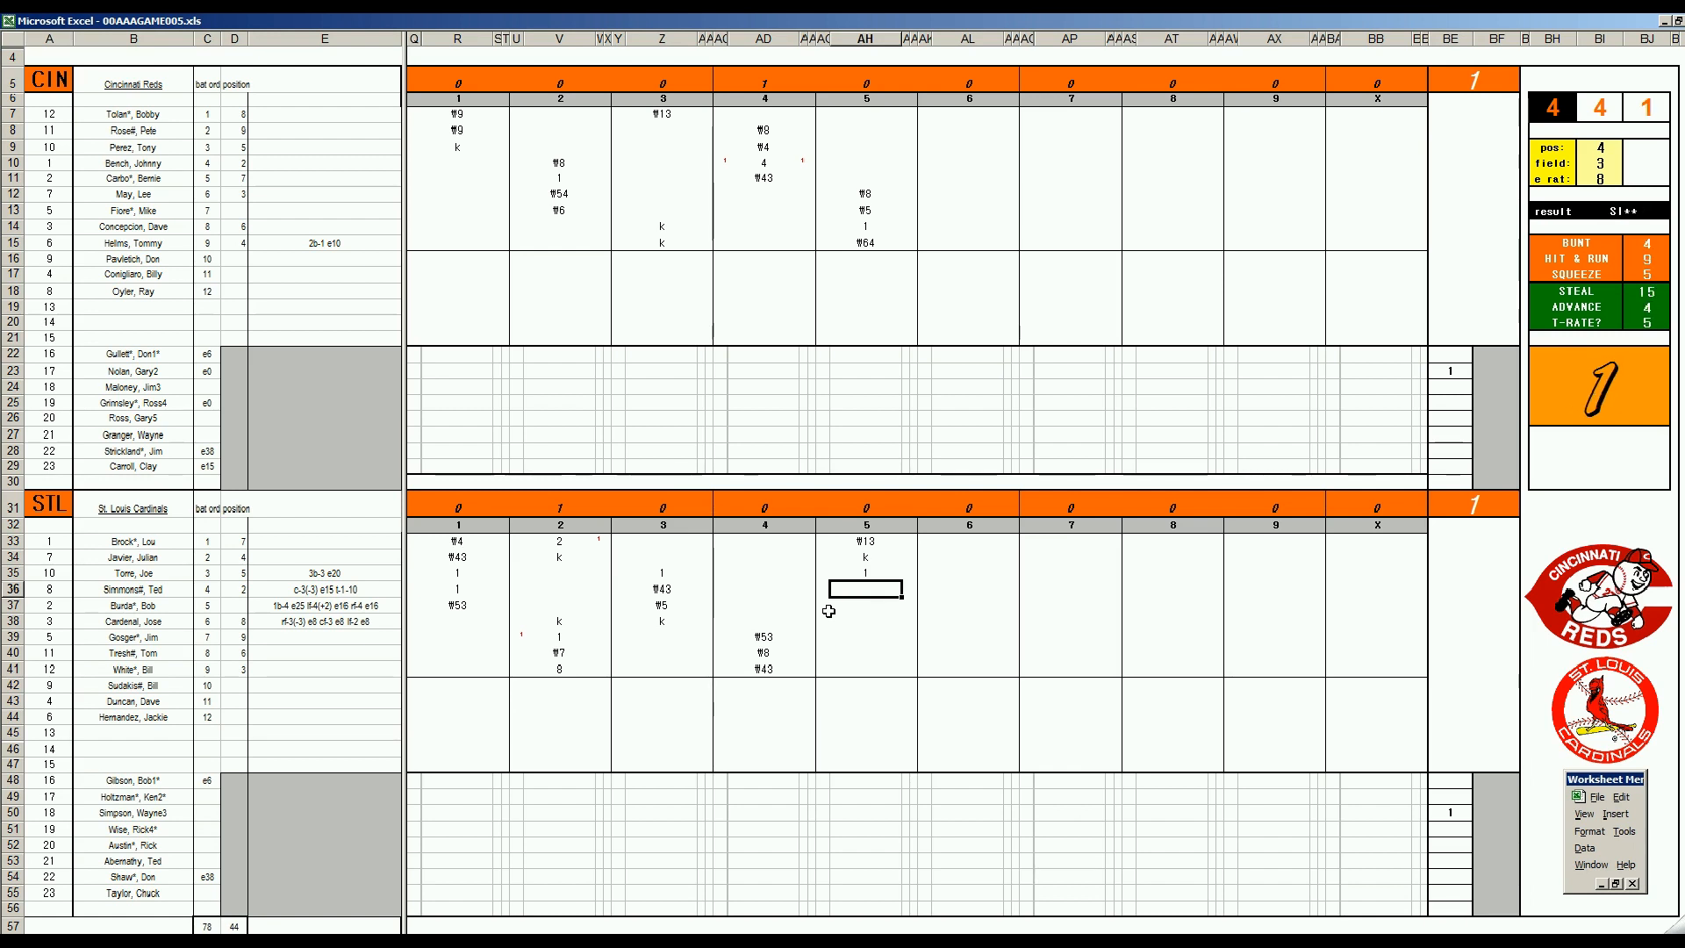
- Record 3 for St. Louis's fourth batter in AH36, with tally marks just before AH35 and just after AH36
{"action": "type", "text": "3"}
{"action": "key", "text": "Up"}
{"action": "key", "text": "Down"}
{"action": "key", "text": "Down"}
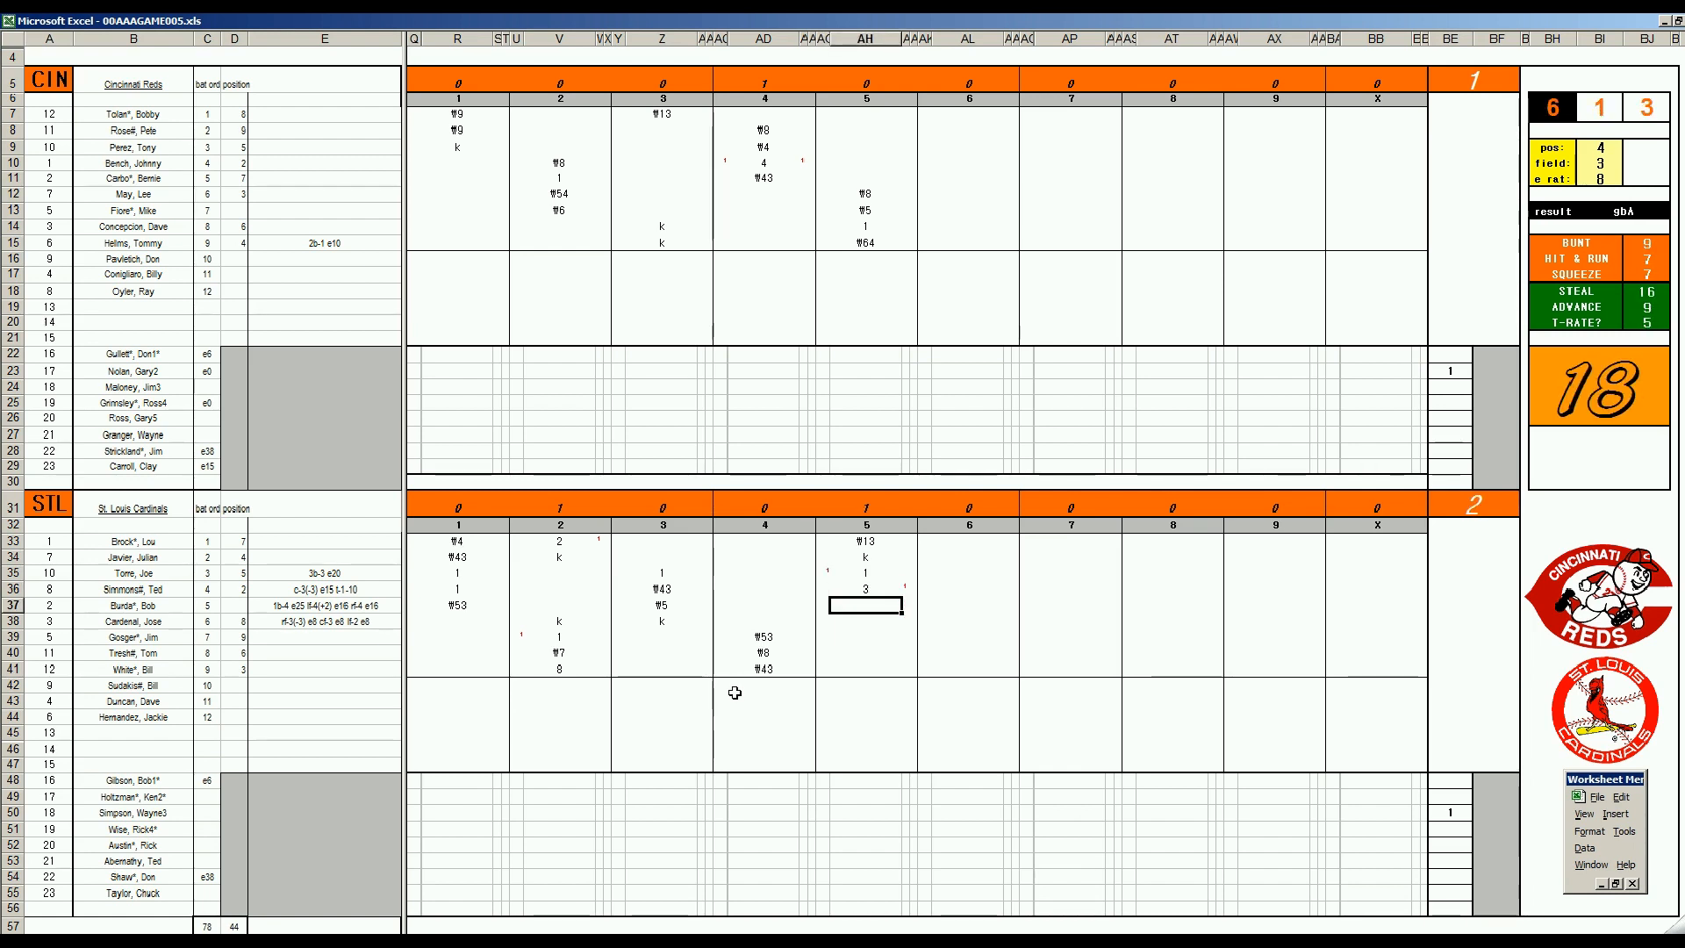
- Look up the fielding result for position 6, field 3 and error rating 48, and record #63 for St. Louis's fifth batter in AH37
{"action": "key", "text": "ctrl+r"}
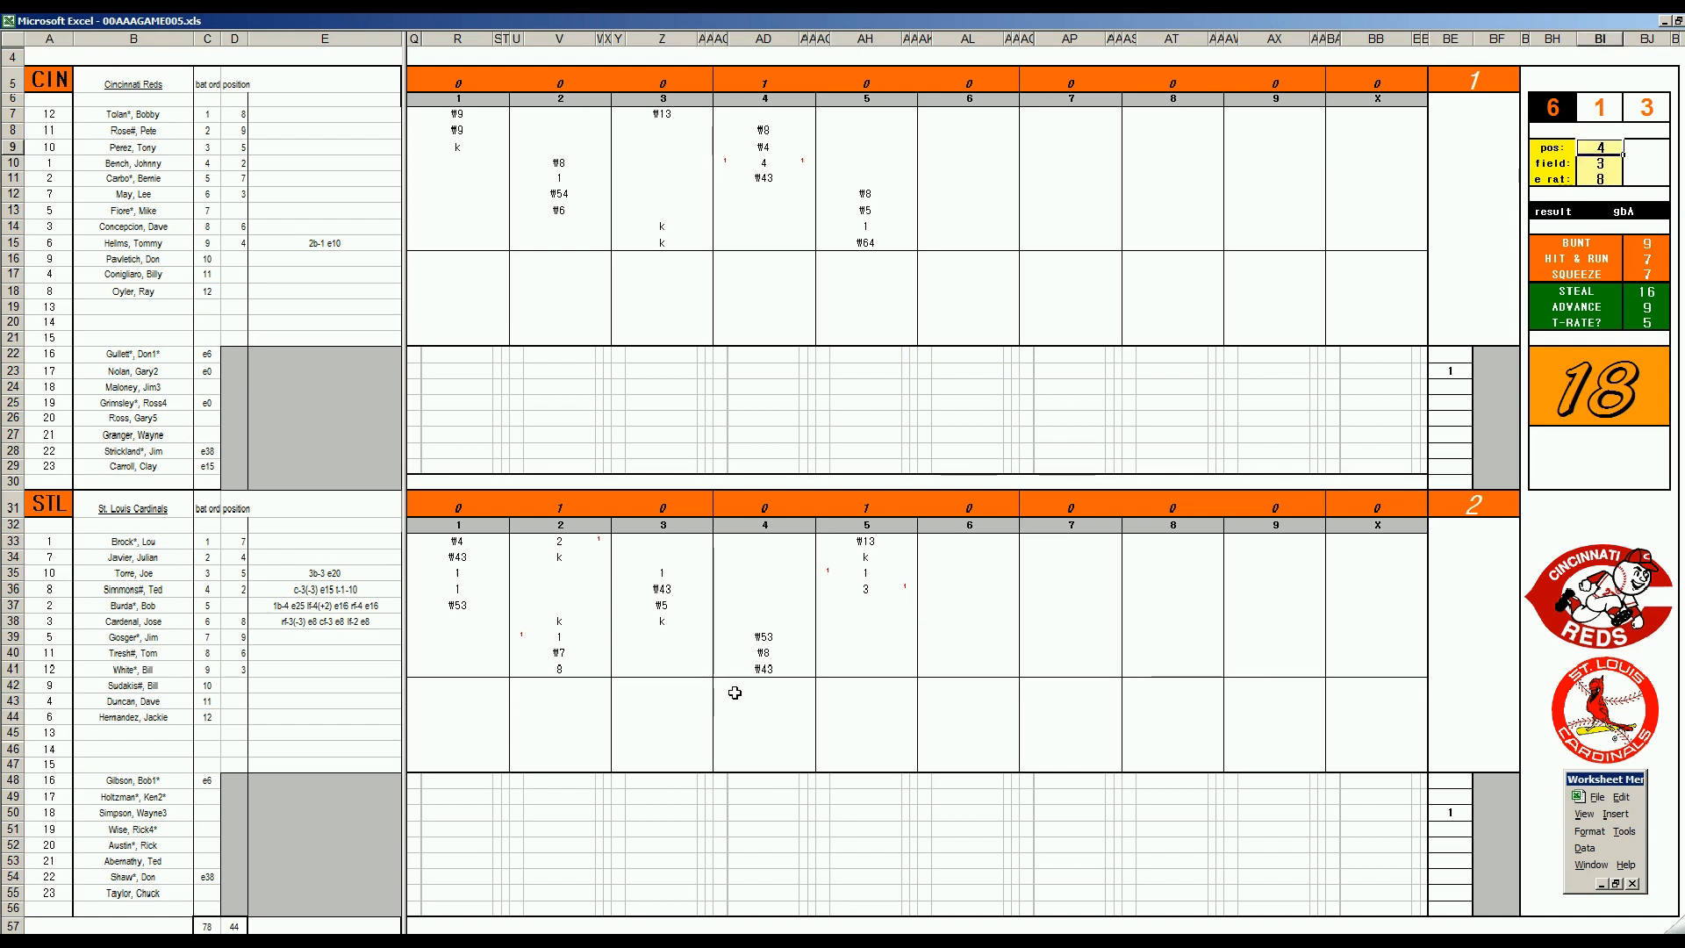
{"action": "type", "text": "6"}
{"action": "key", "text": "Return"}
{"action": "key", "text": "Return"}
{"action": "type", "text": "48"}
{"action": "key", "text": "Return"}
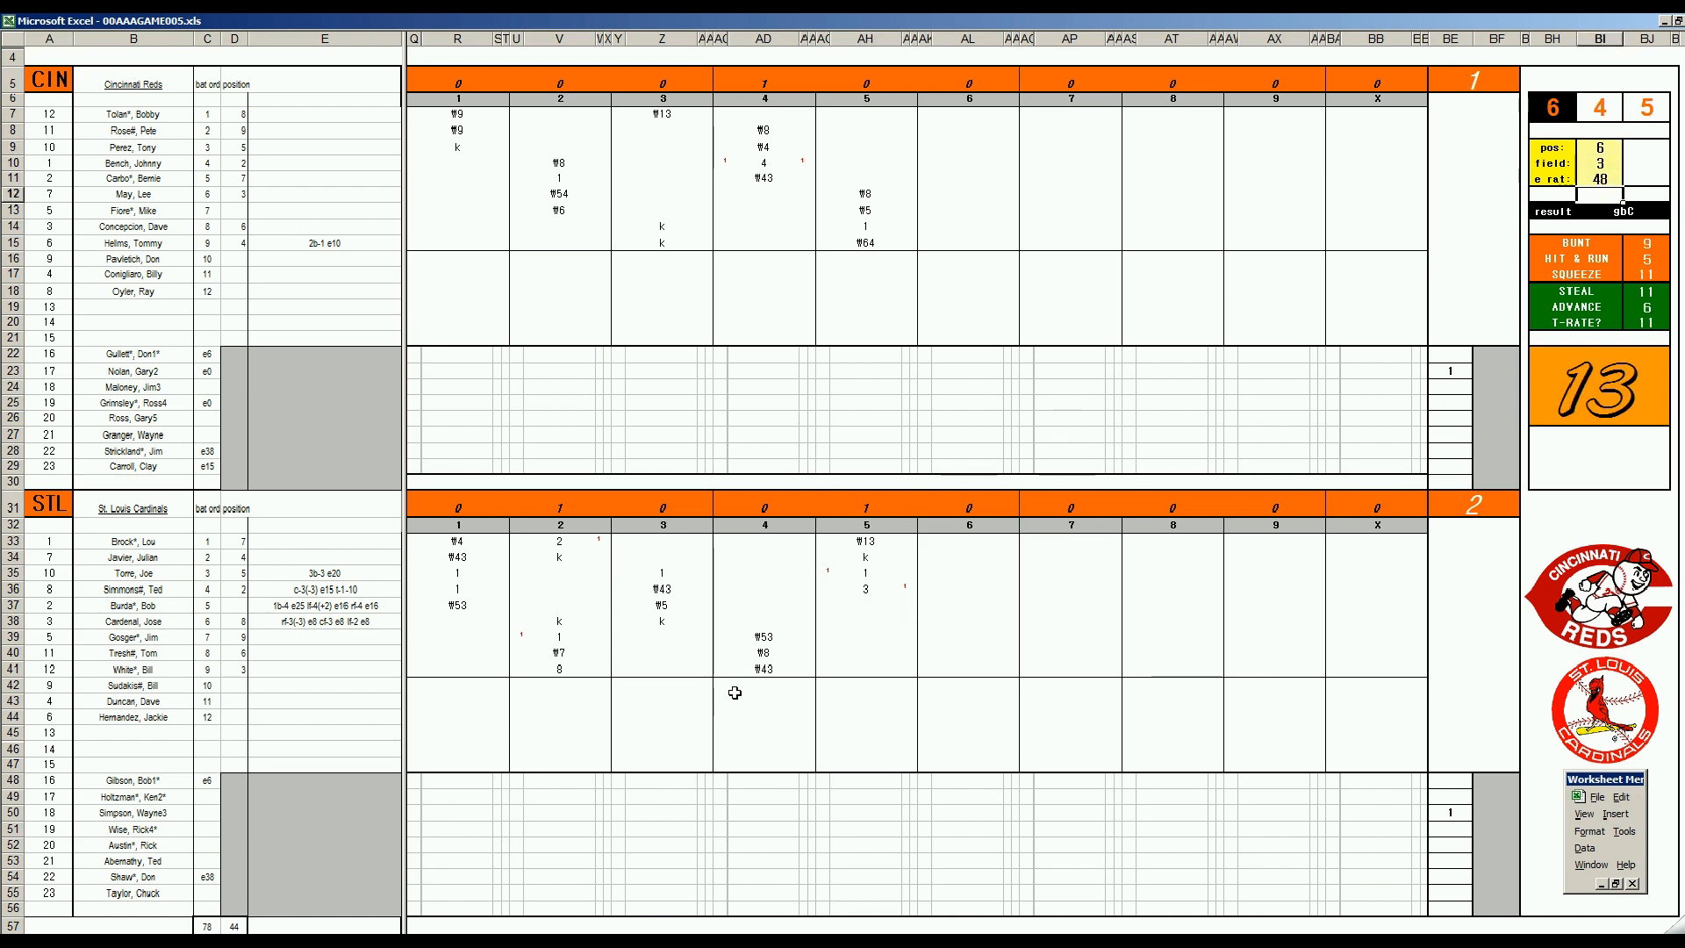
{"action": "left_click", "coordinate": [856, 611]}
{"action": "type", "text": "#63"}
- Start Cincinnati's sixth inning with 1 in AL7 and 2 in AL8, and enter r in AL22 of the first pitcher's row
{"action": "left_click", "coordinate": [955, 119]}
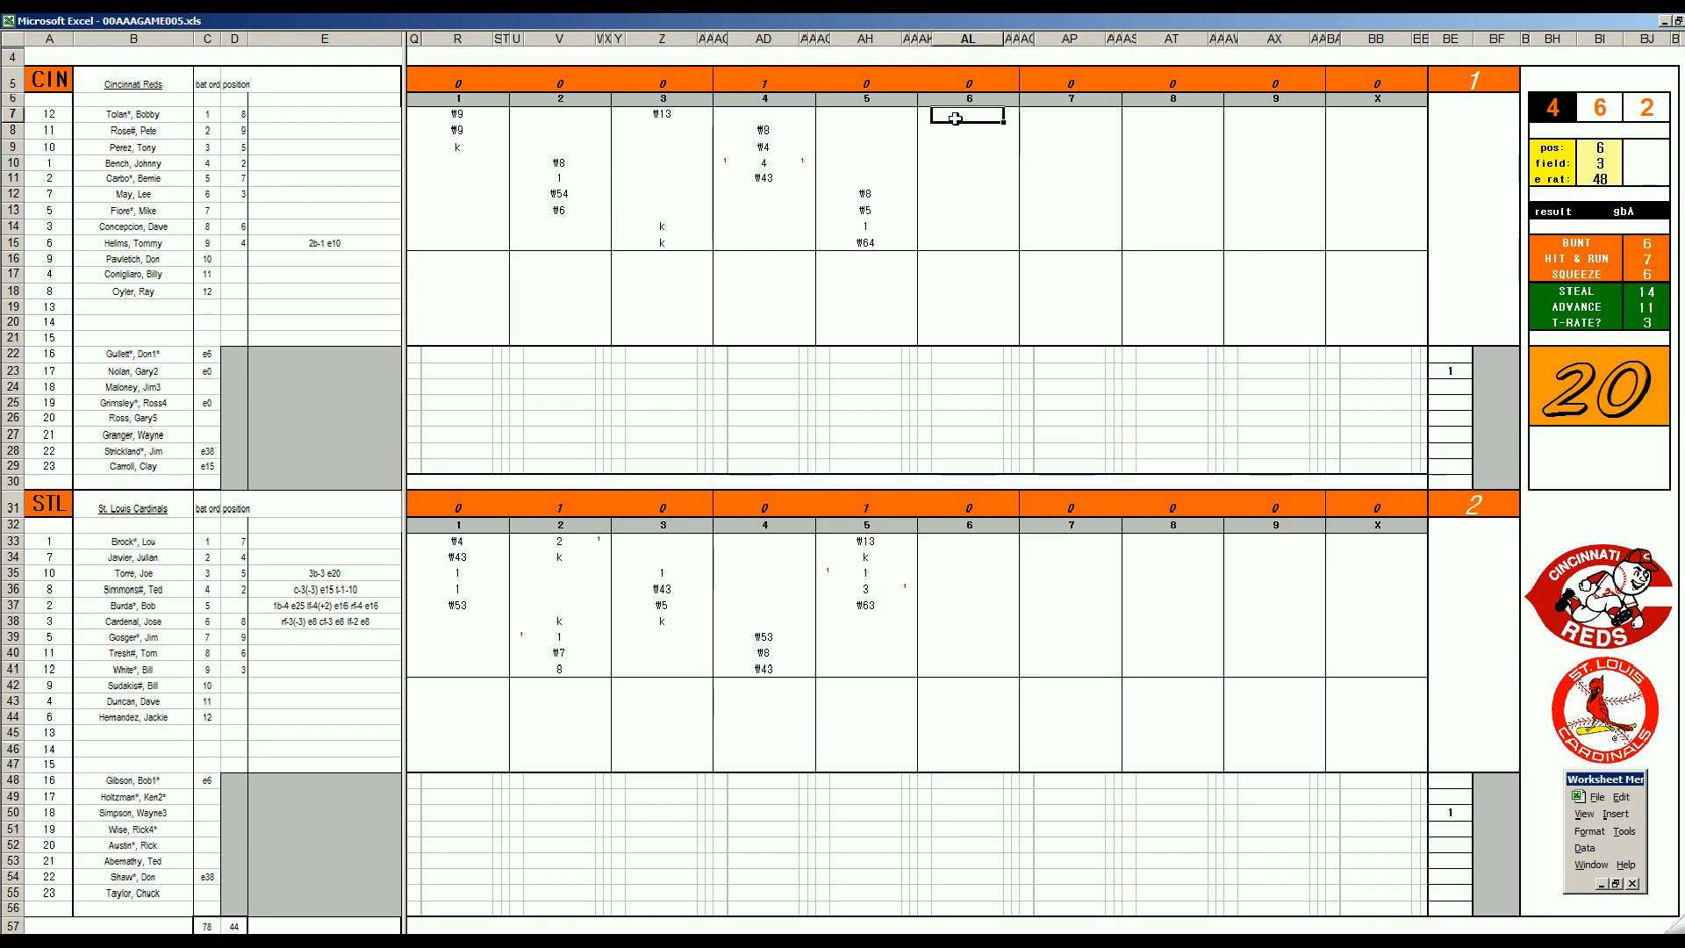
{"action": "type", "text": "1"}
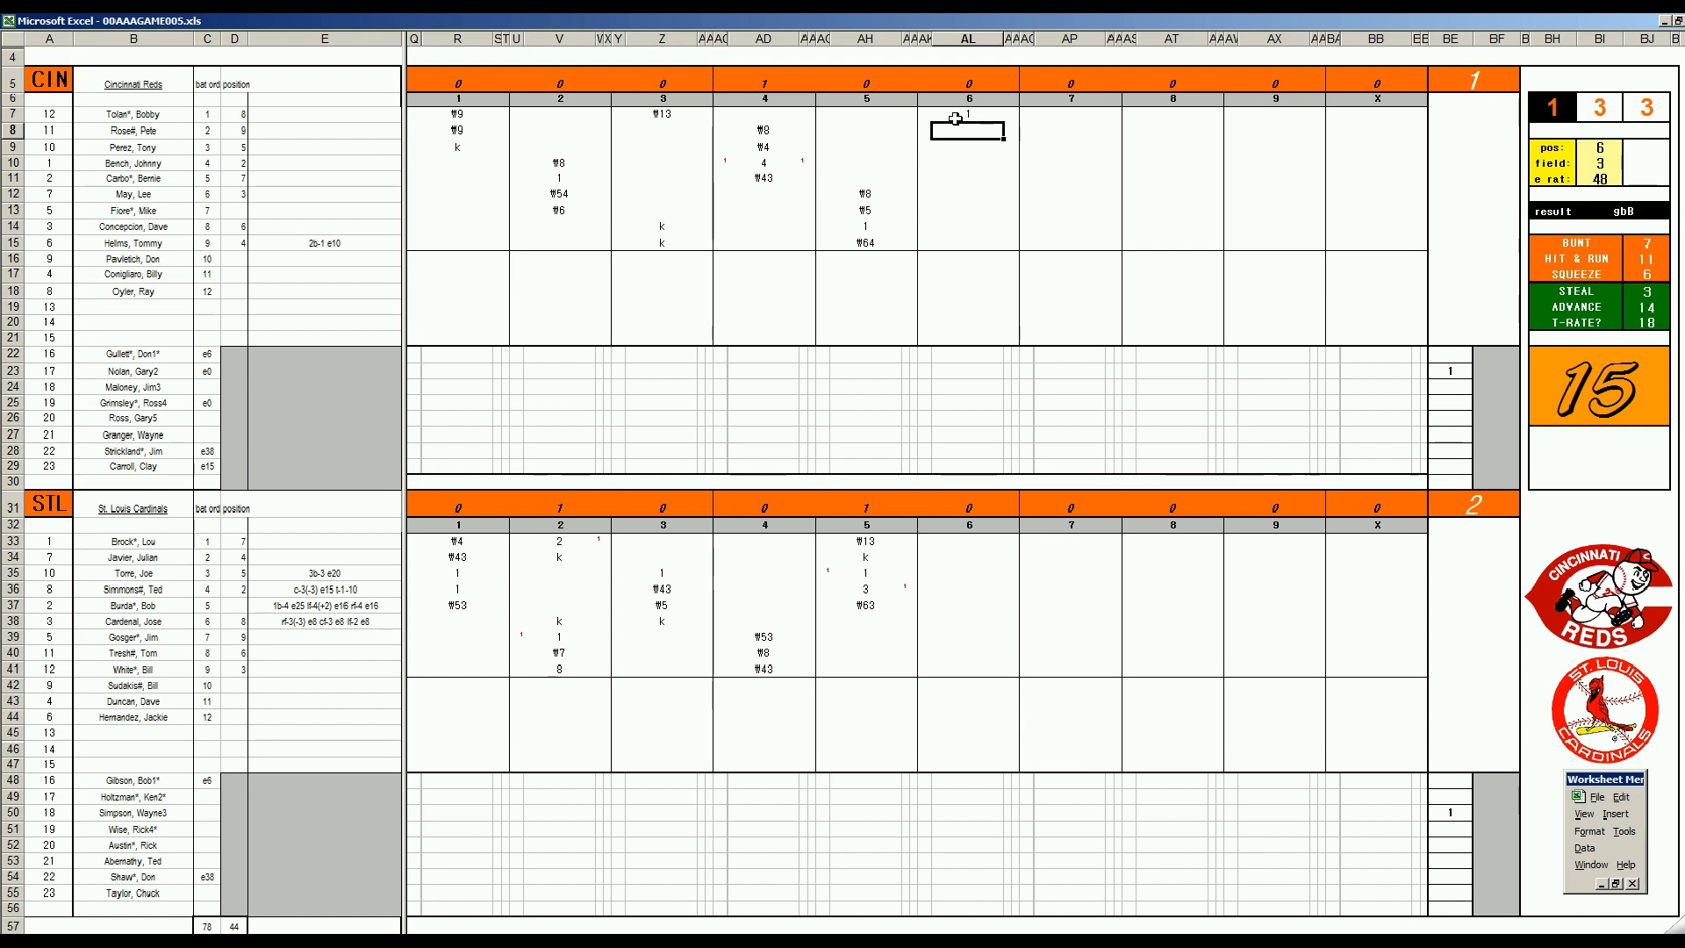
{"action": "type", "text": "2"}
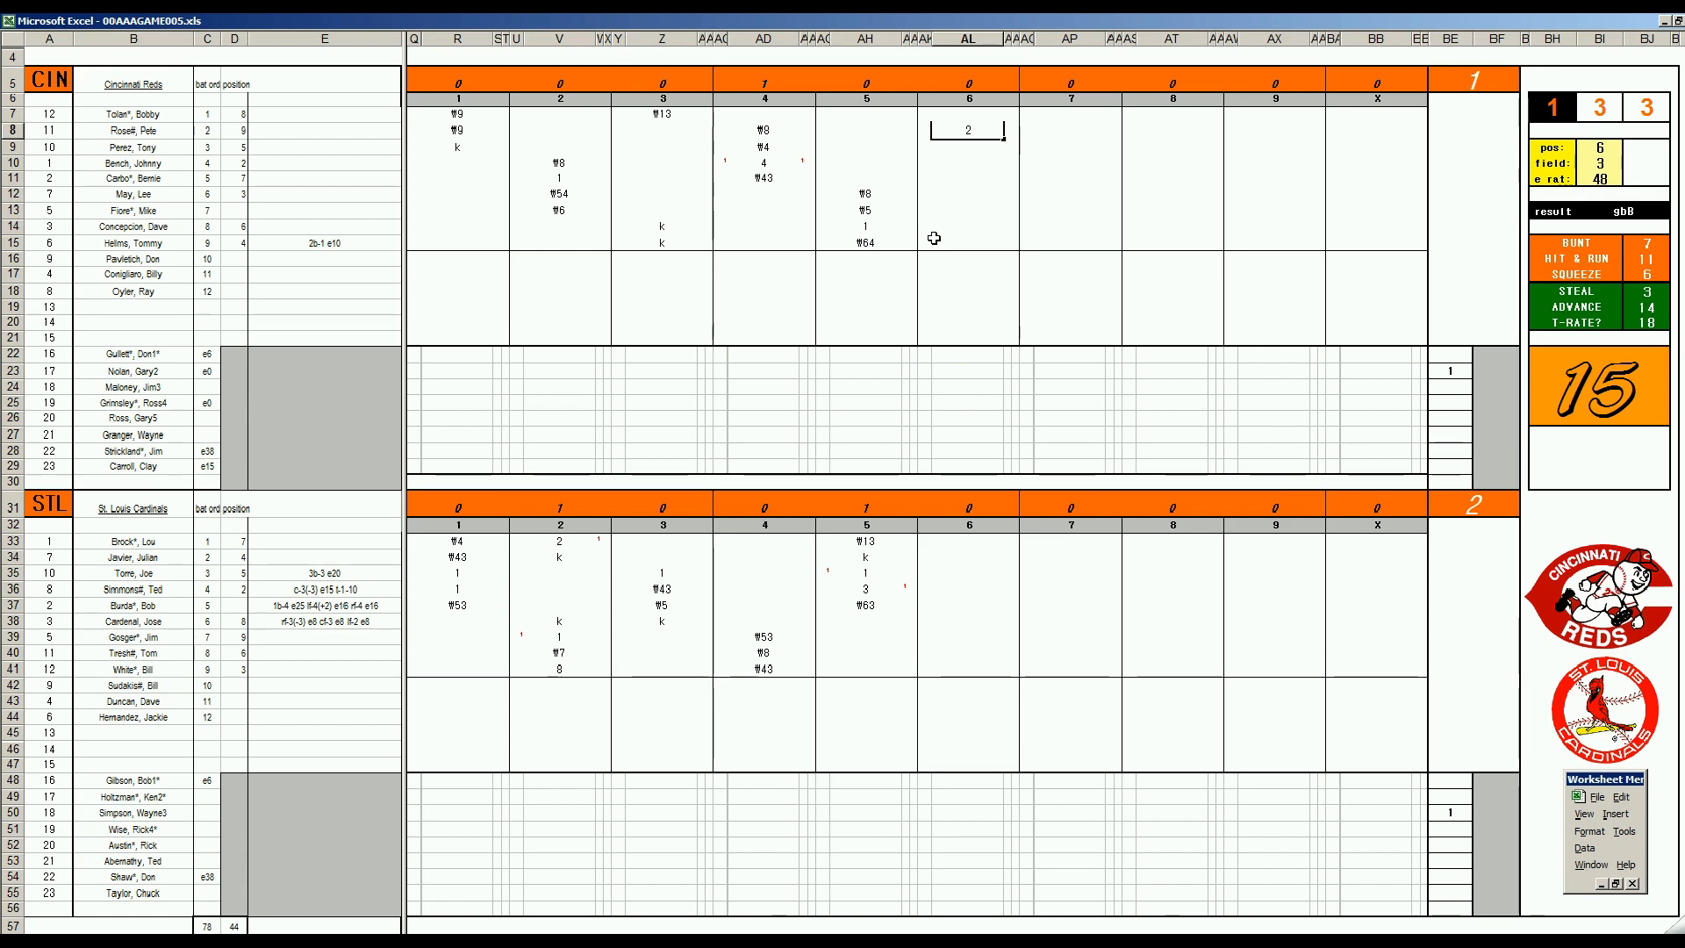
{"action": "key", "text": "Return"}
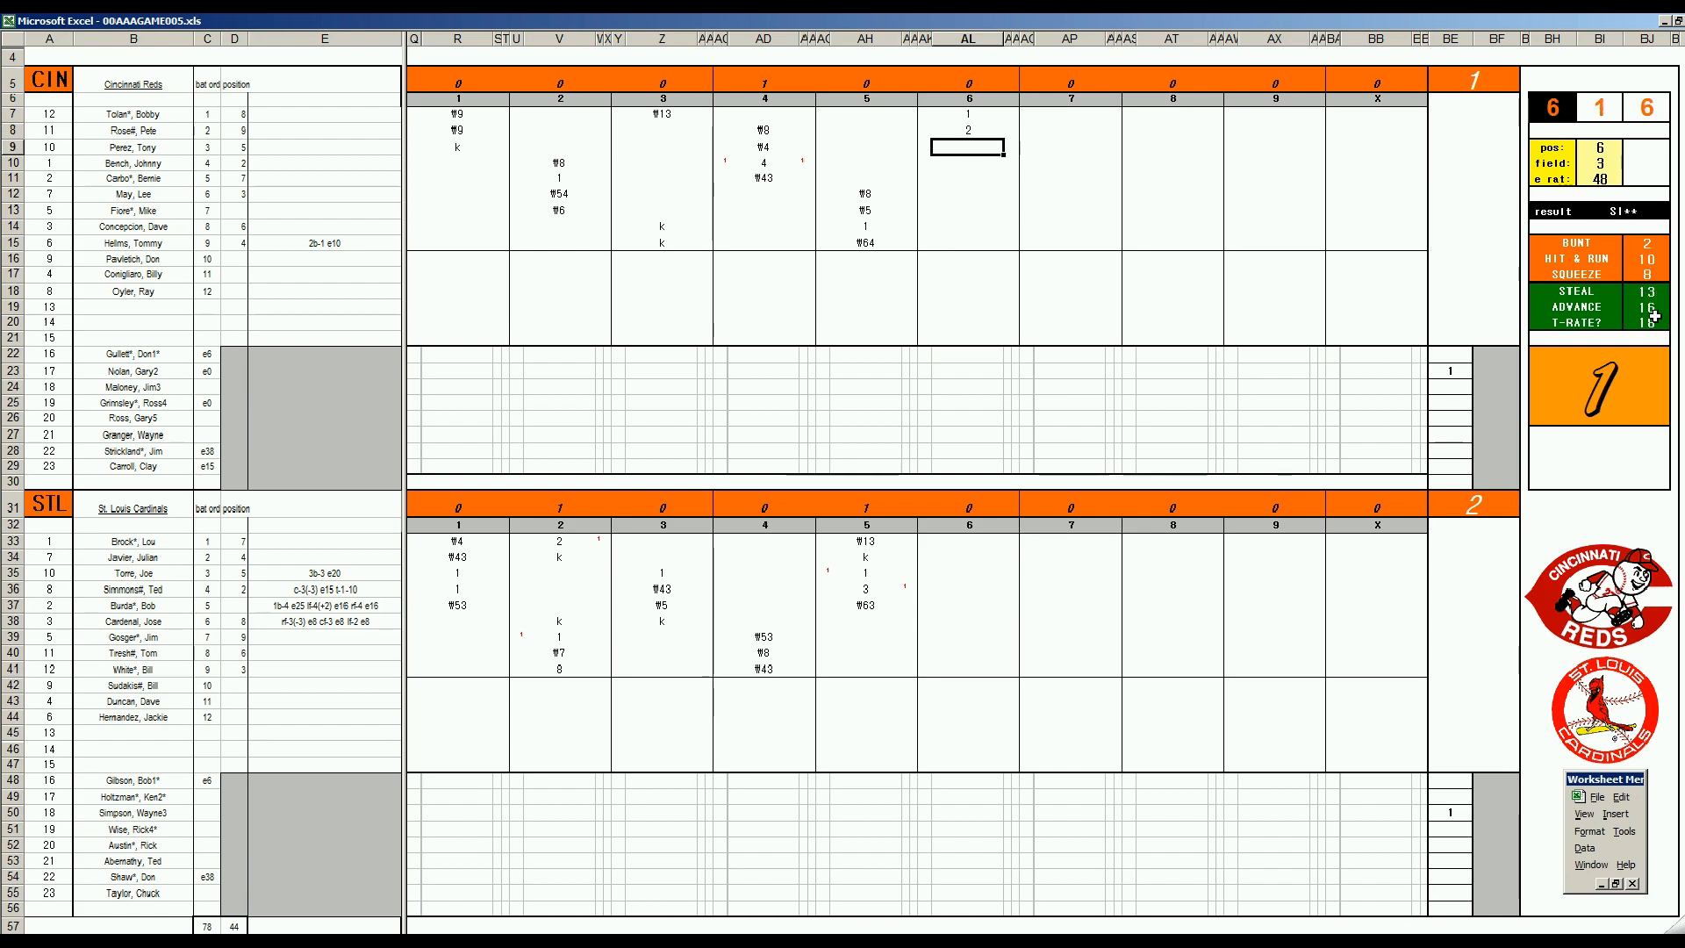
{"action": "left_click", "coordinate": [967, 354]}
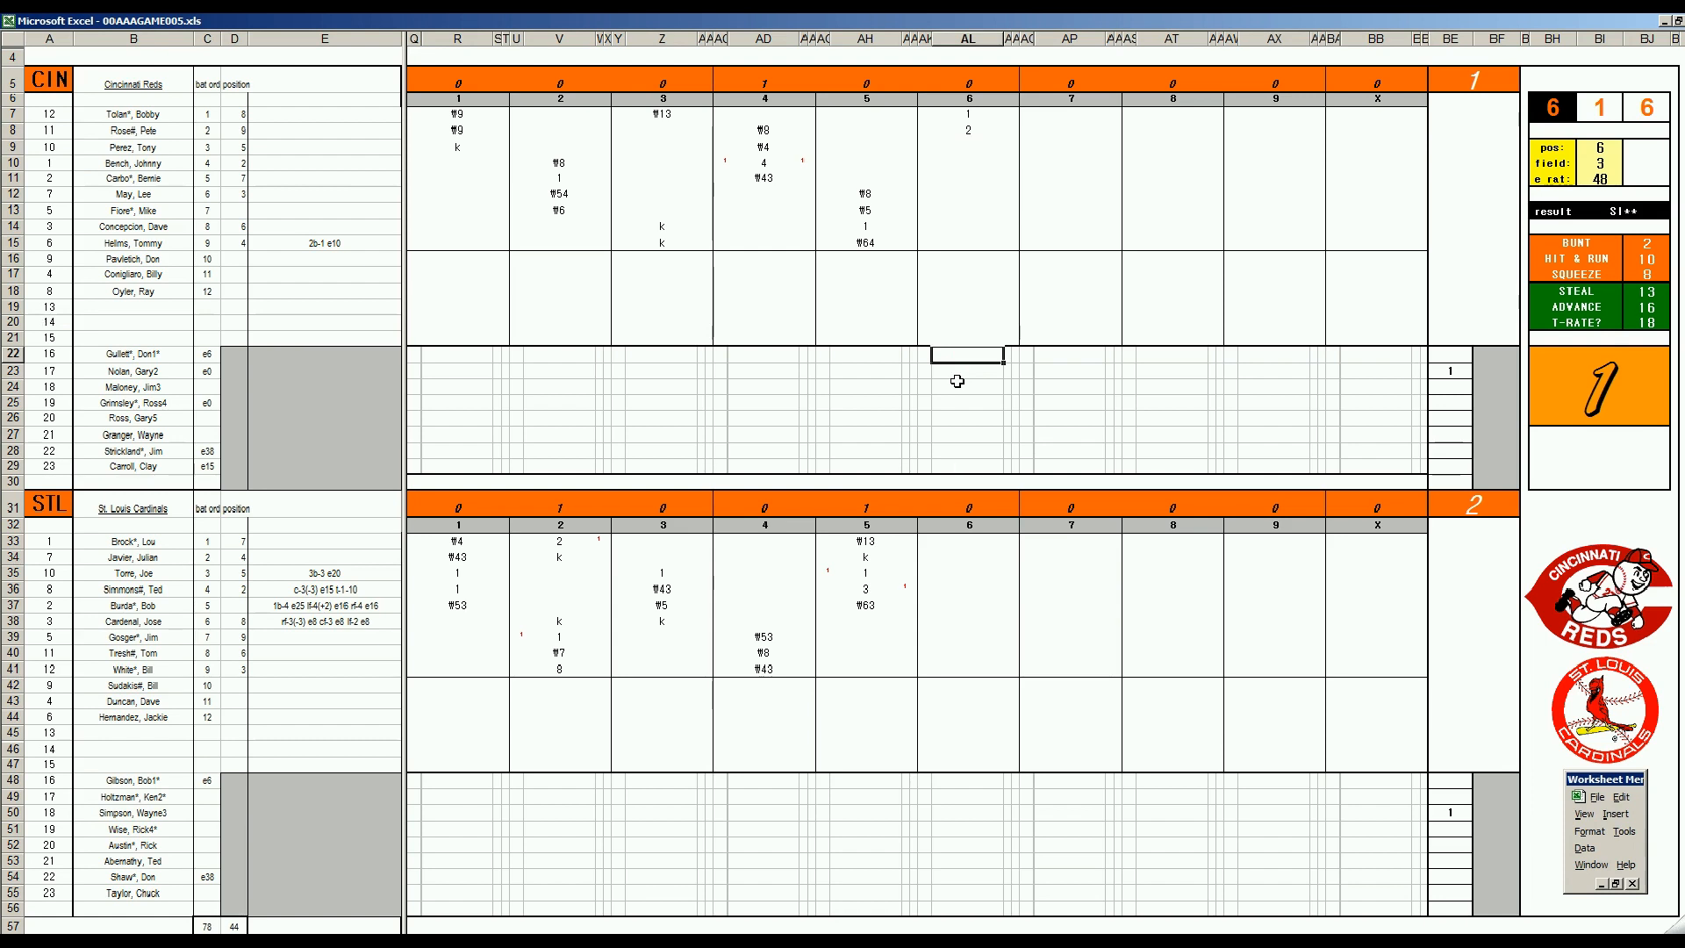
{"action": "type", "text": "r"}
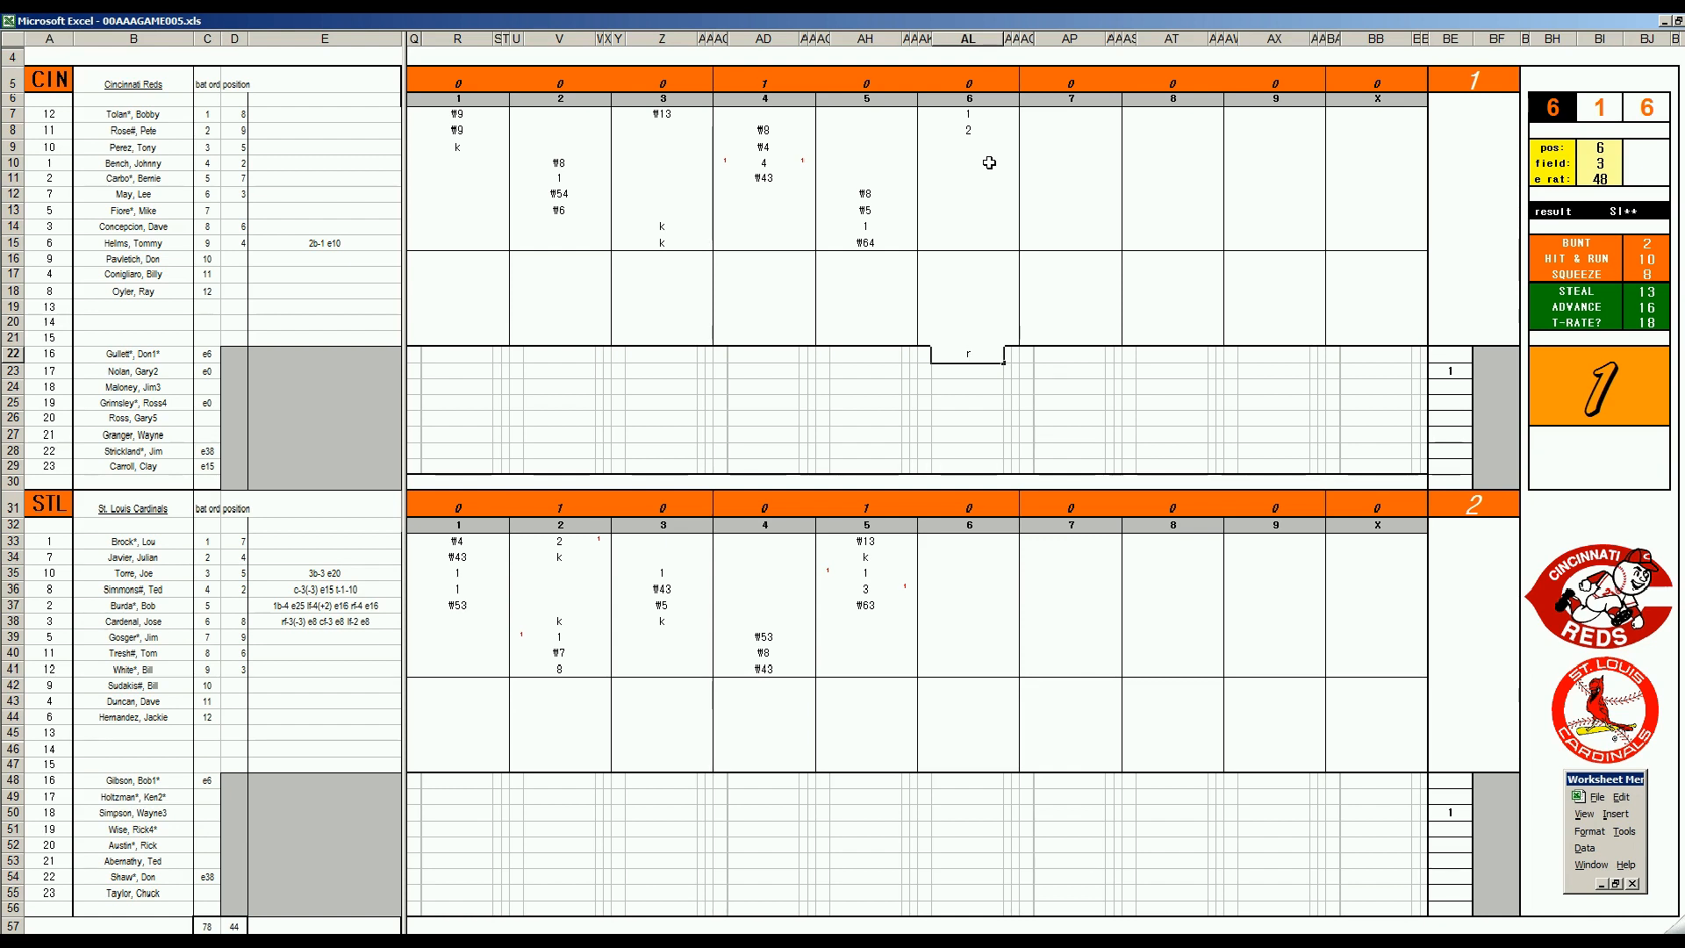
- Record k for Cincinnati's third batter in the sixth inning in AL9
{"action": "left_click", "coordinate": [958, 153]}
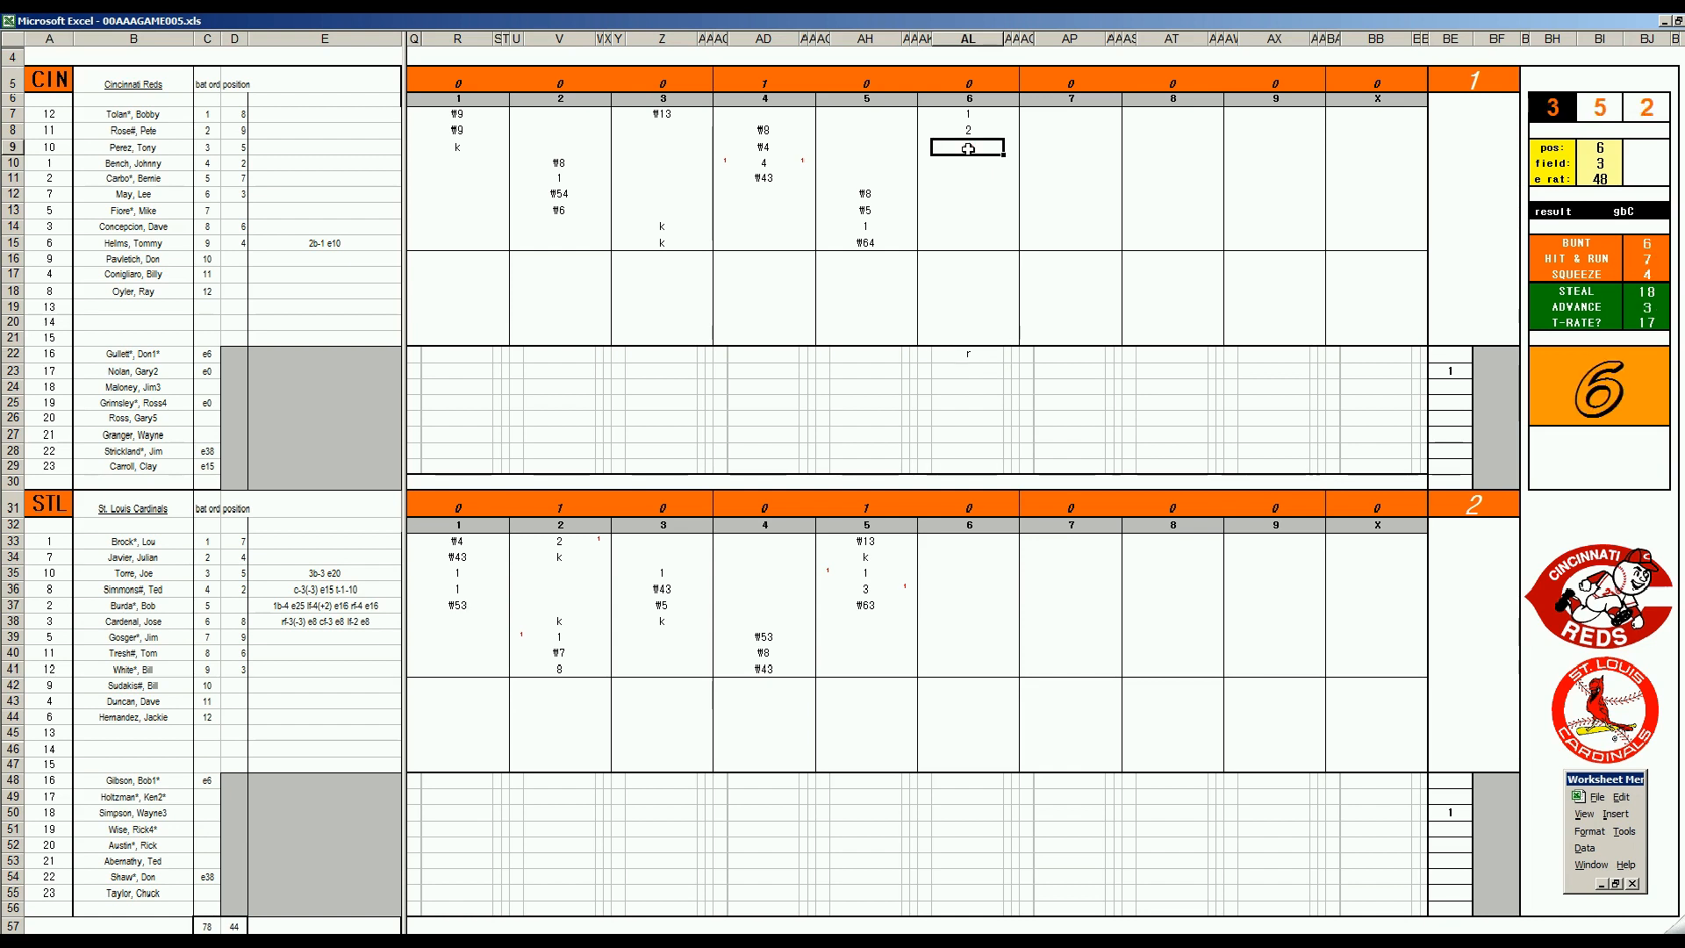
{"action": "type", "text": "k"}
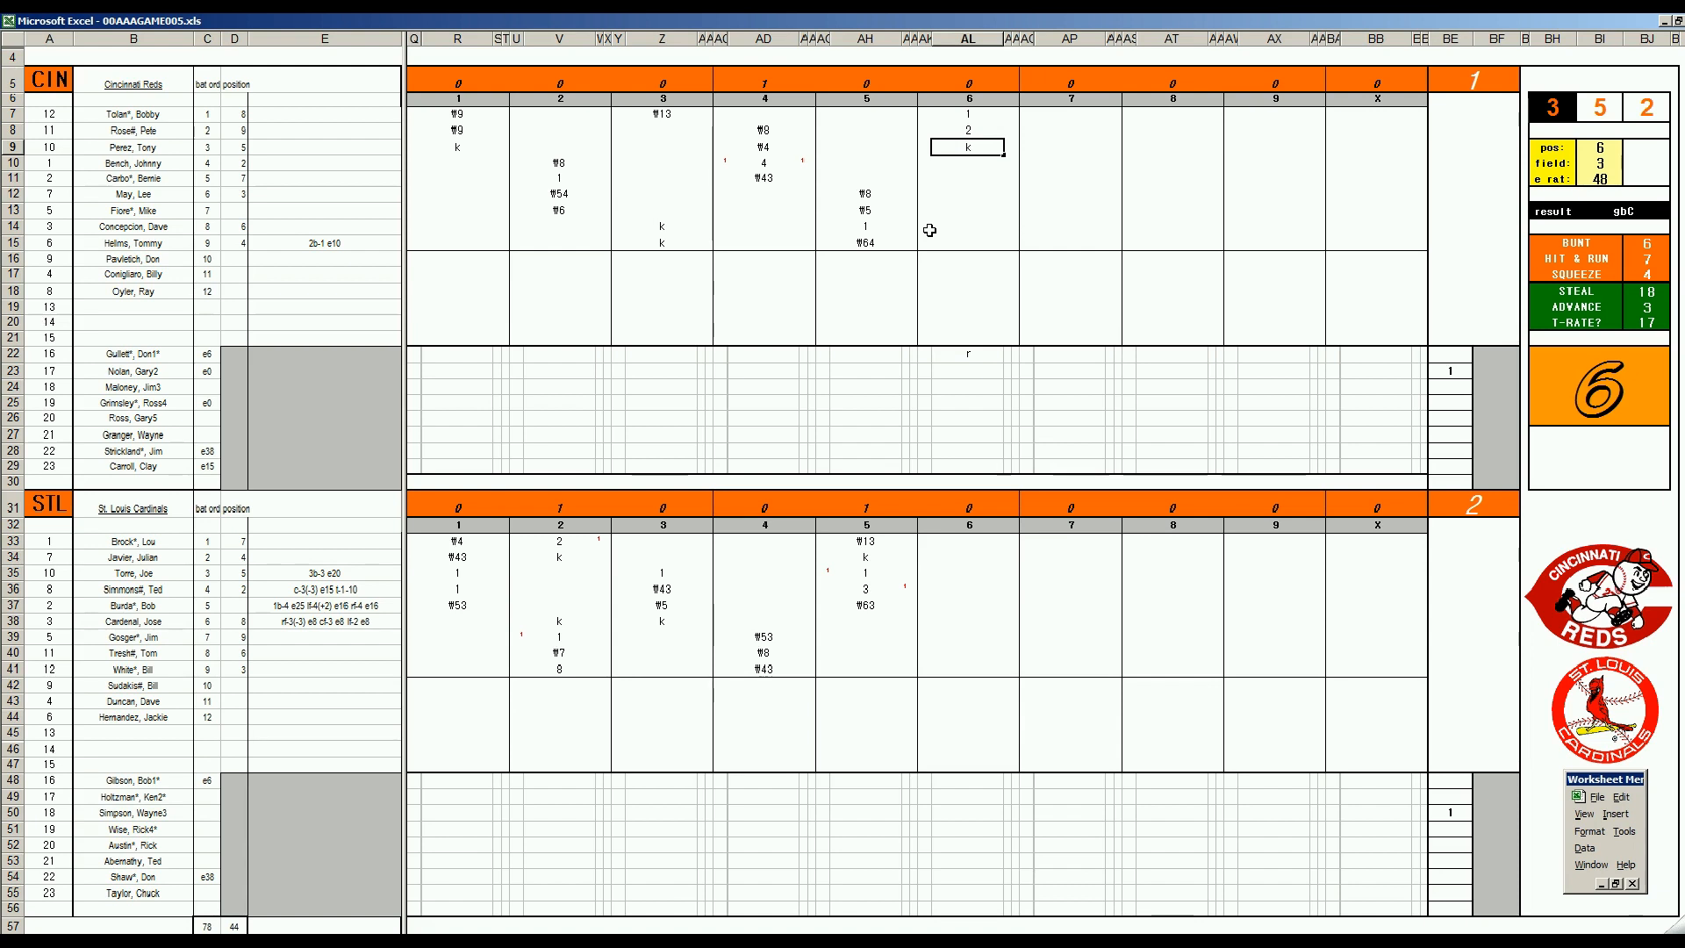
{"action": "key", "text": "Return"}
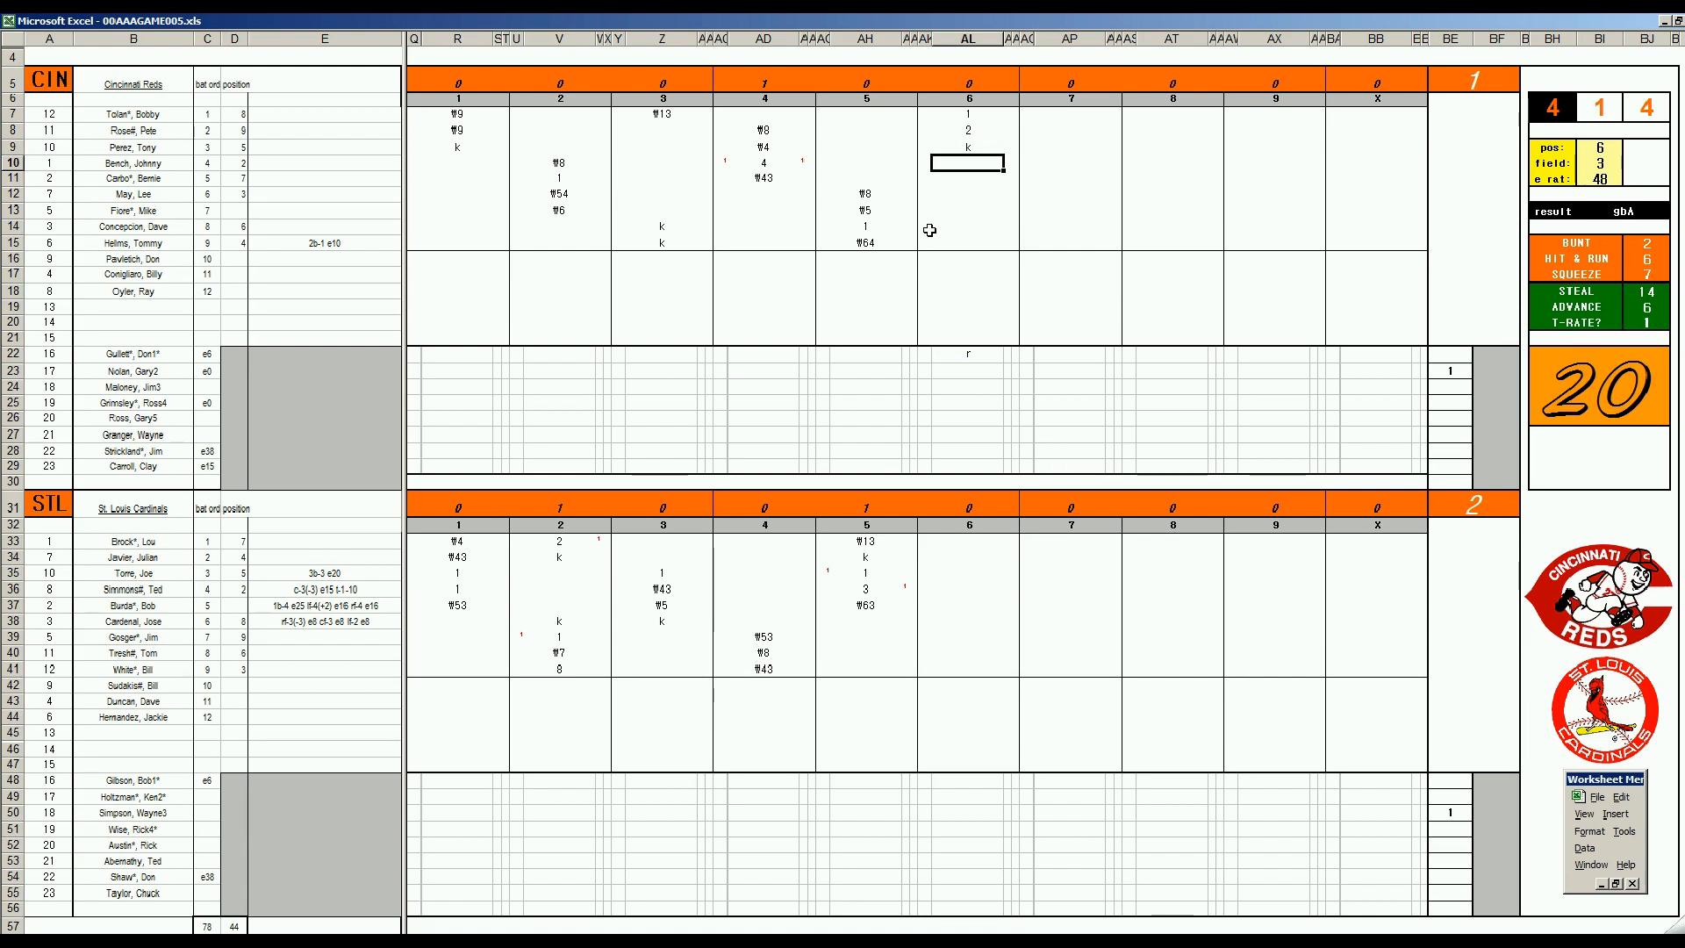
- Look up the fielding result for position 4, field 2 and error rating 27, and record #43 for Cincinnati's fourth batter in AL10
{"action": "key", "text": "Tab"}
{"action": "type", "text": "4"}
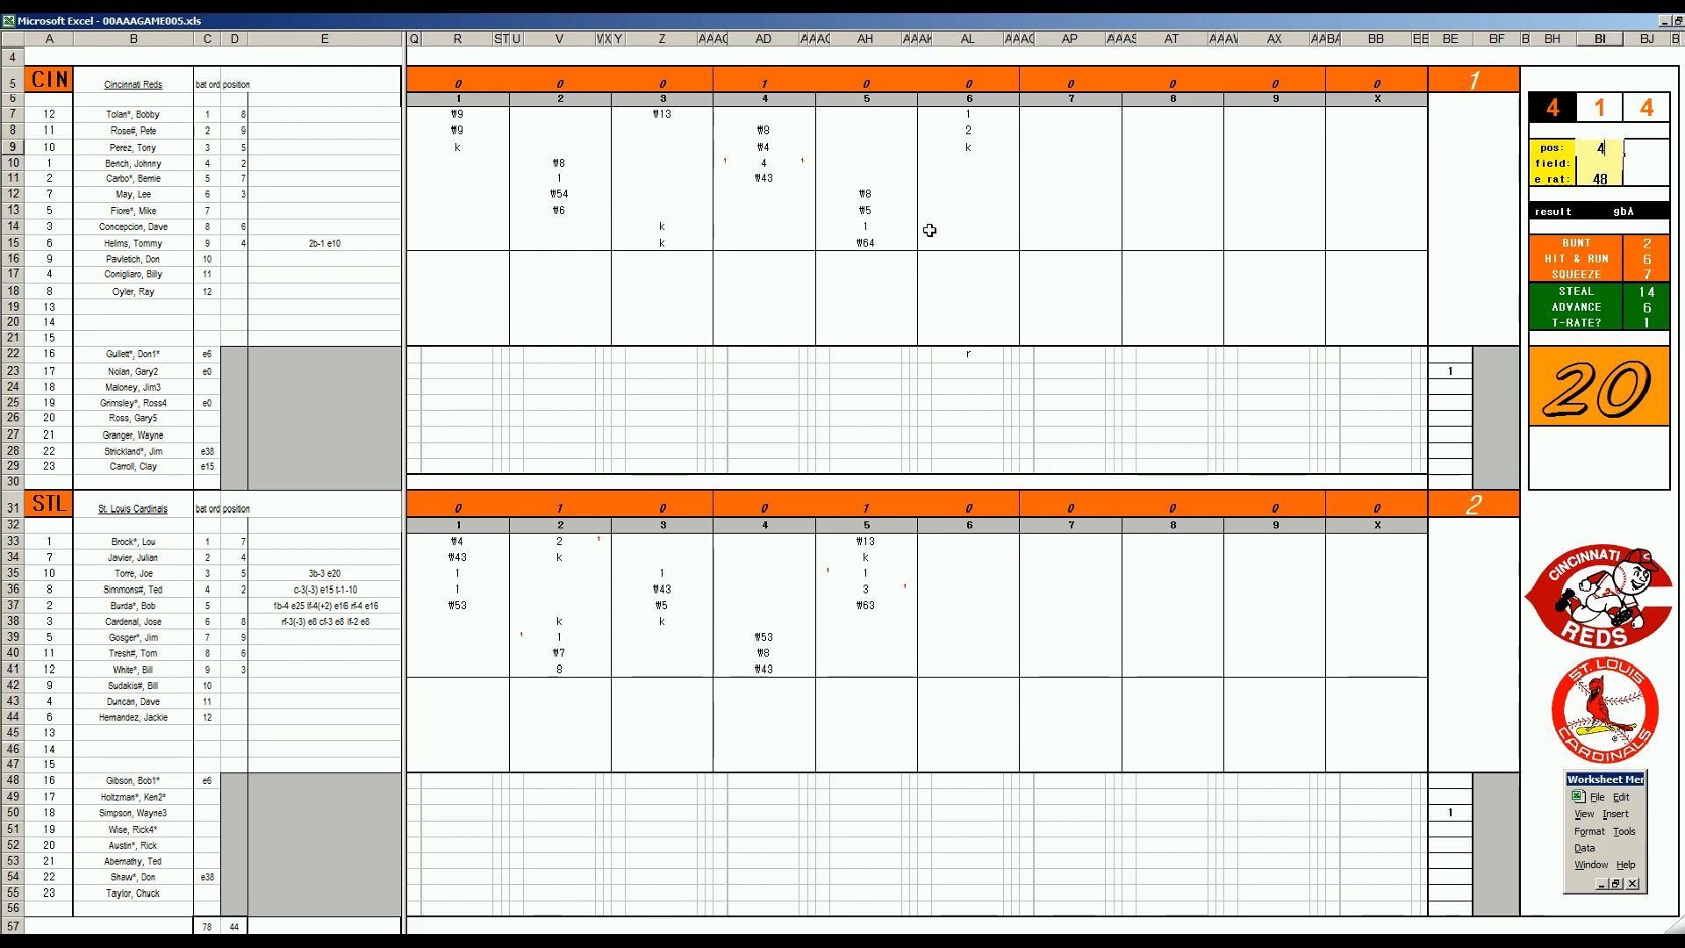
{"action": "key", "text": "Return"}
{"action": "type", "text": "2"}
{"action": "key", "text": "Return"}
{"action": "type", "text": "27"}
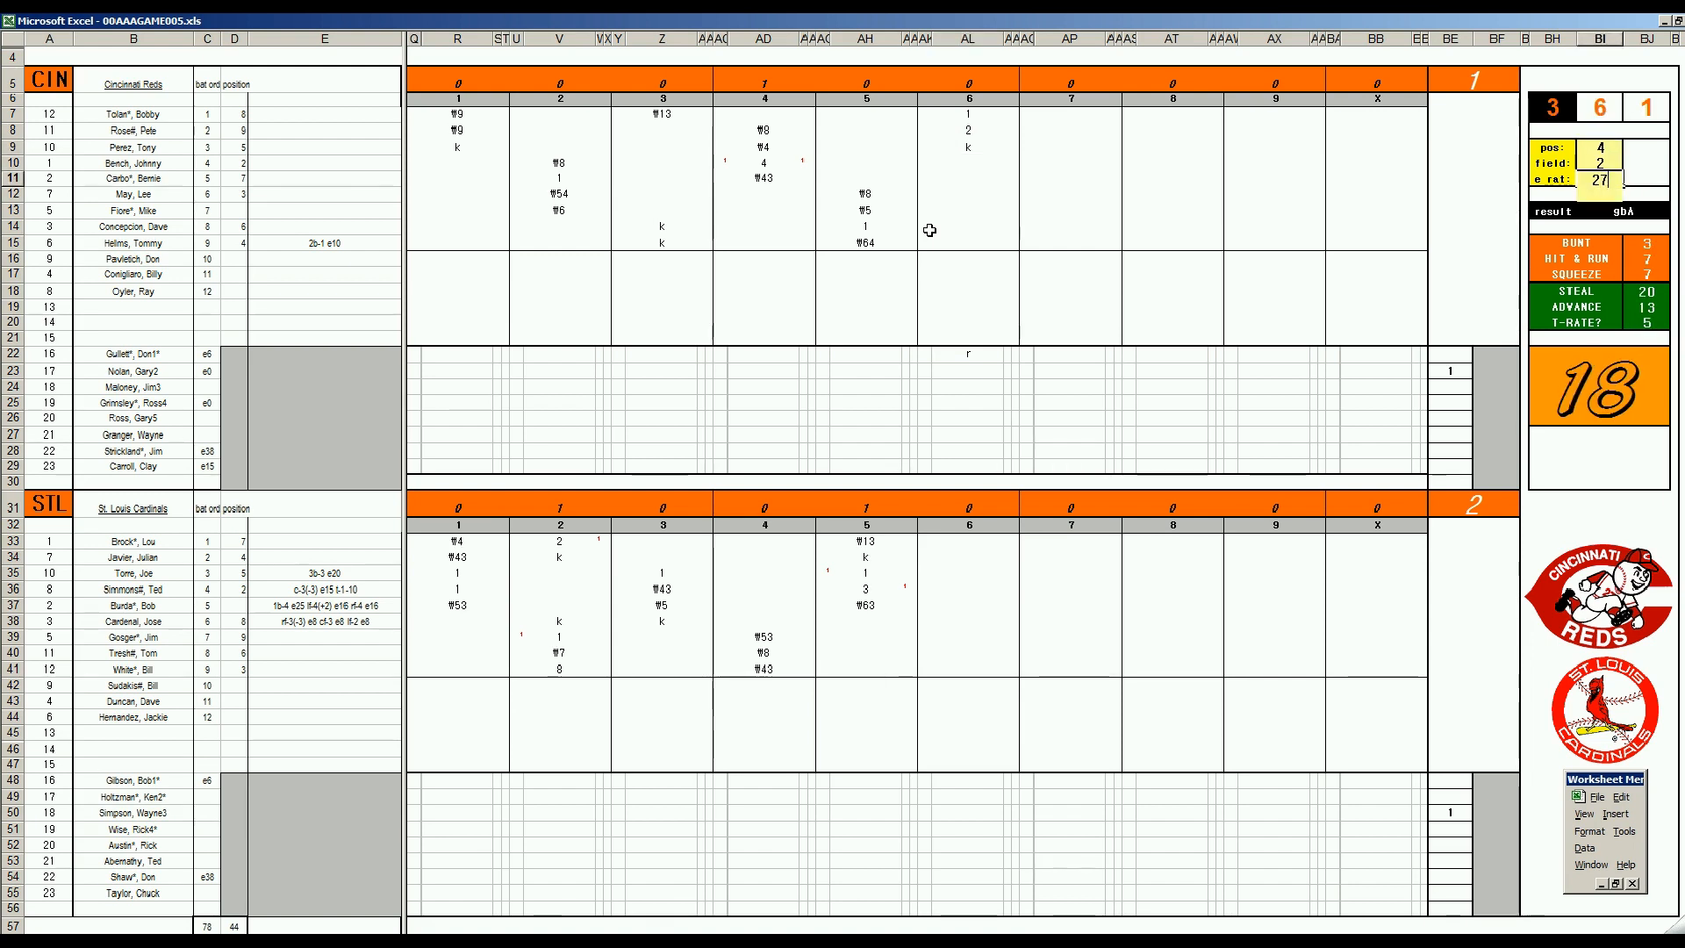
{"action": "key", "text": "Return"}
{"action": "left_click", "coordinate": [974, 163]}
{"action": "type", "text": "\\43"}
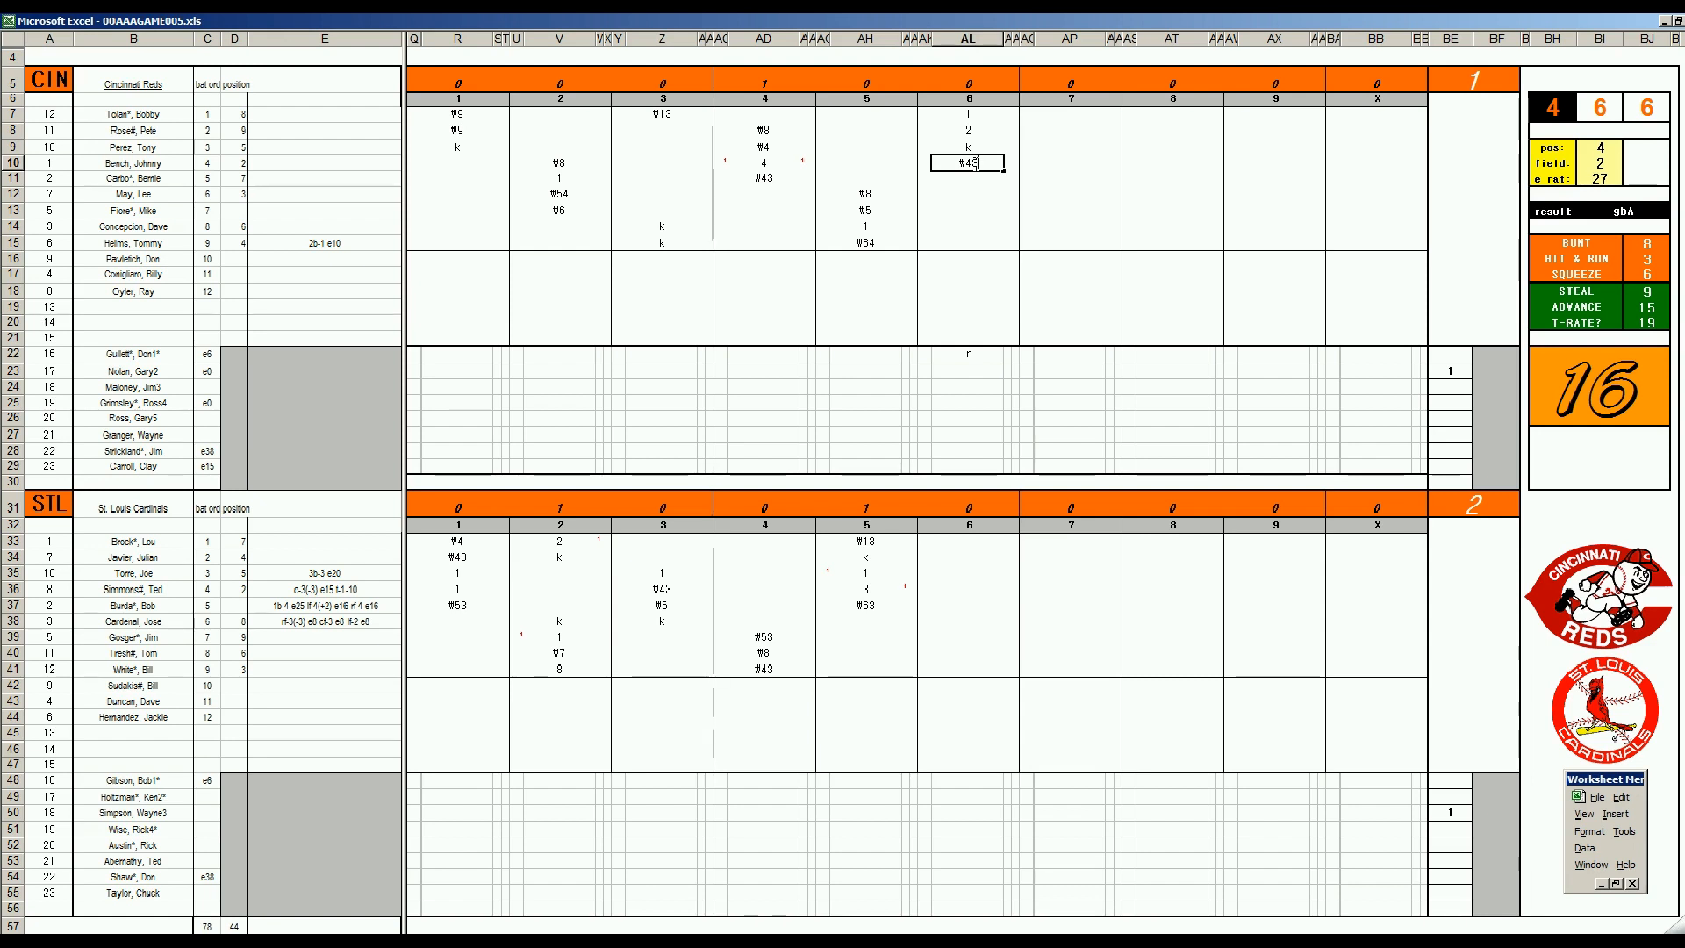
- Score St. Louis's sixth inning with #63, 2, #43 and #63 in AL38 through AL41
{"action": "left_click", "coordinate": [955, 618]}
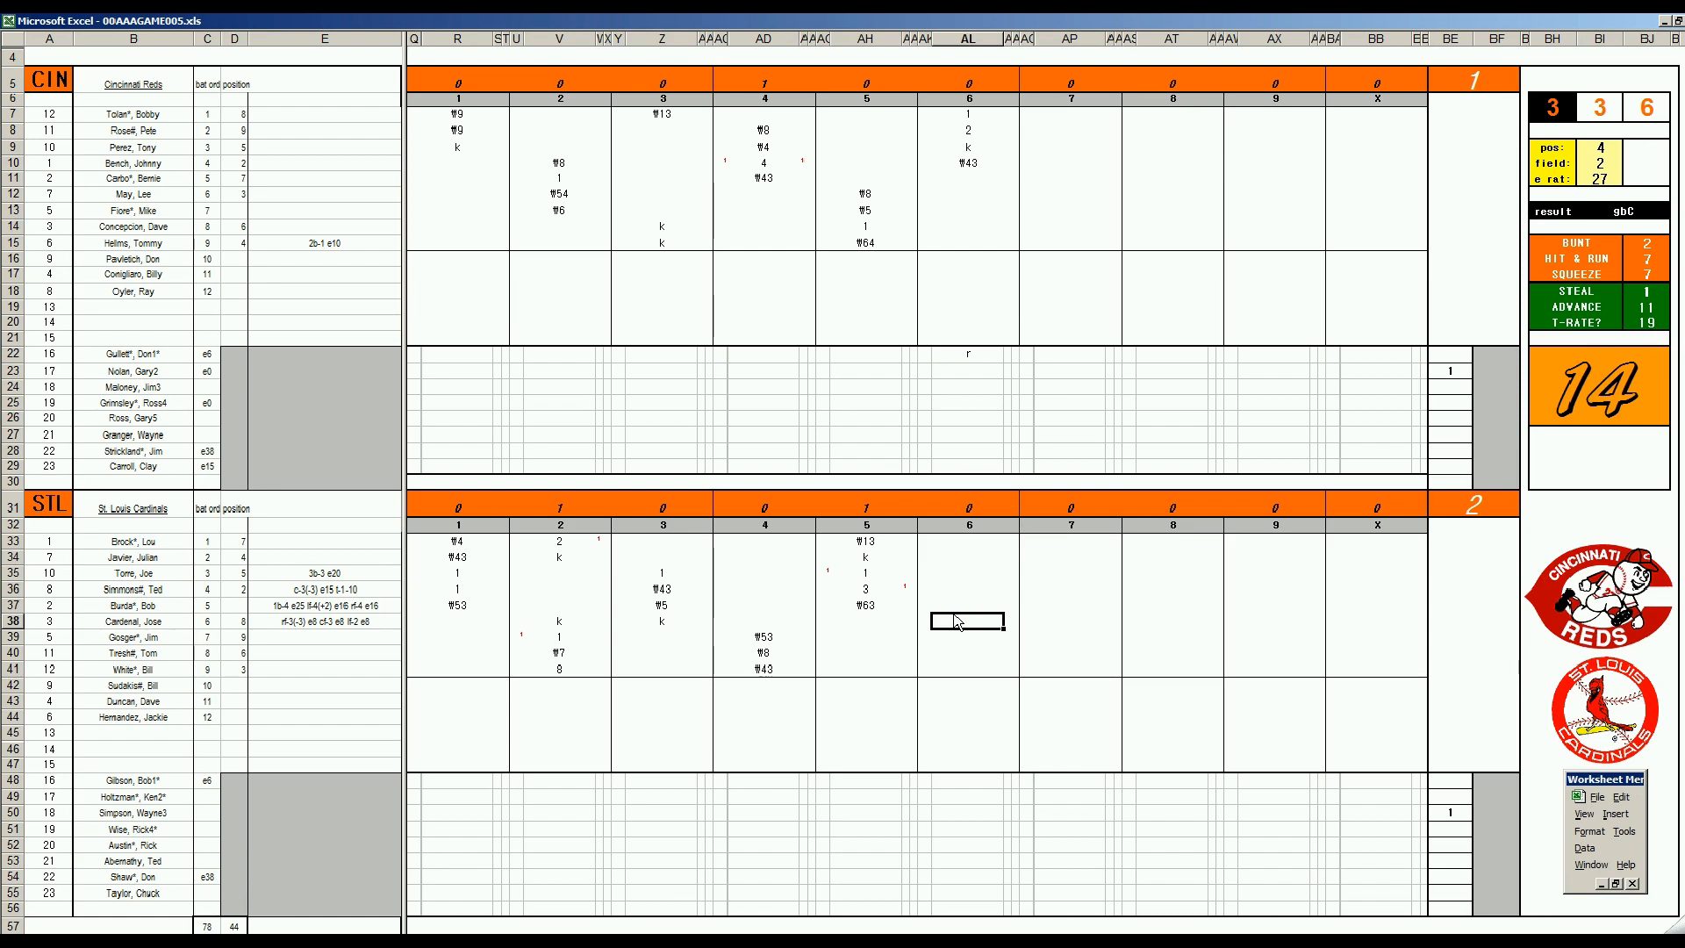
{"action": "type", "text": "₩63"}
{"action": "key", "text": "Return"}
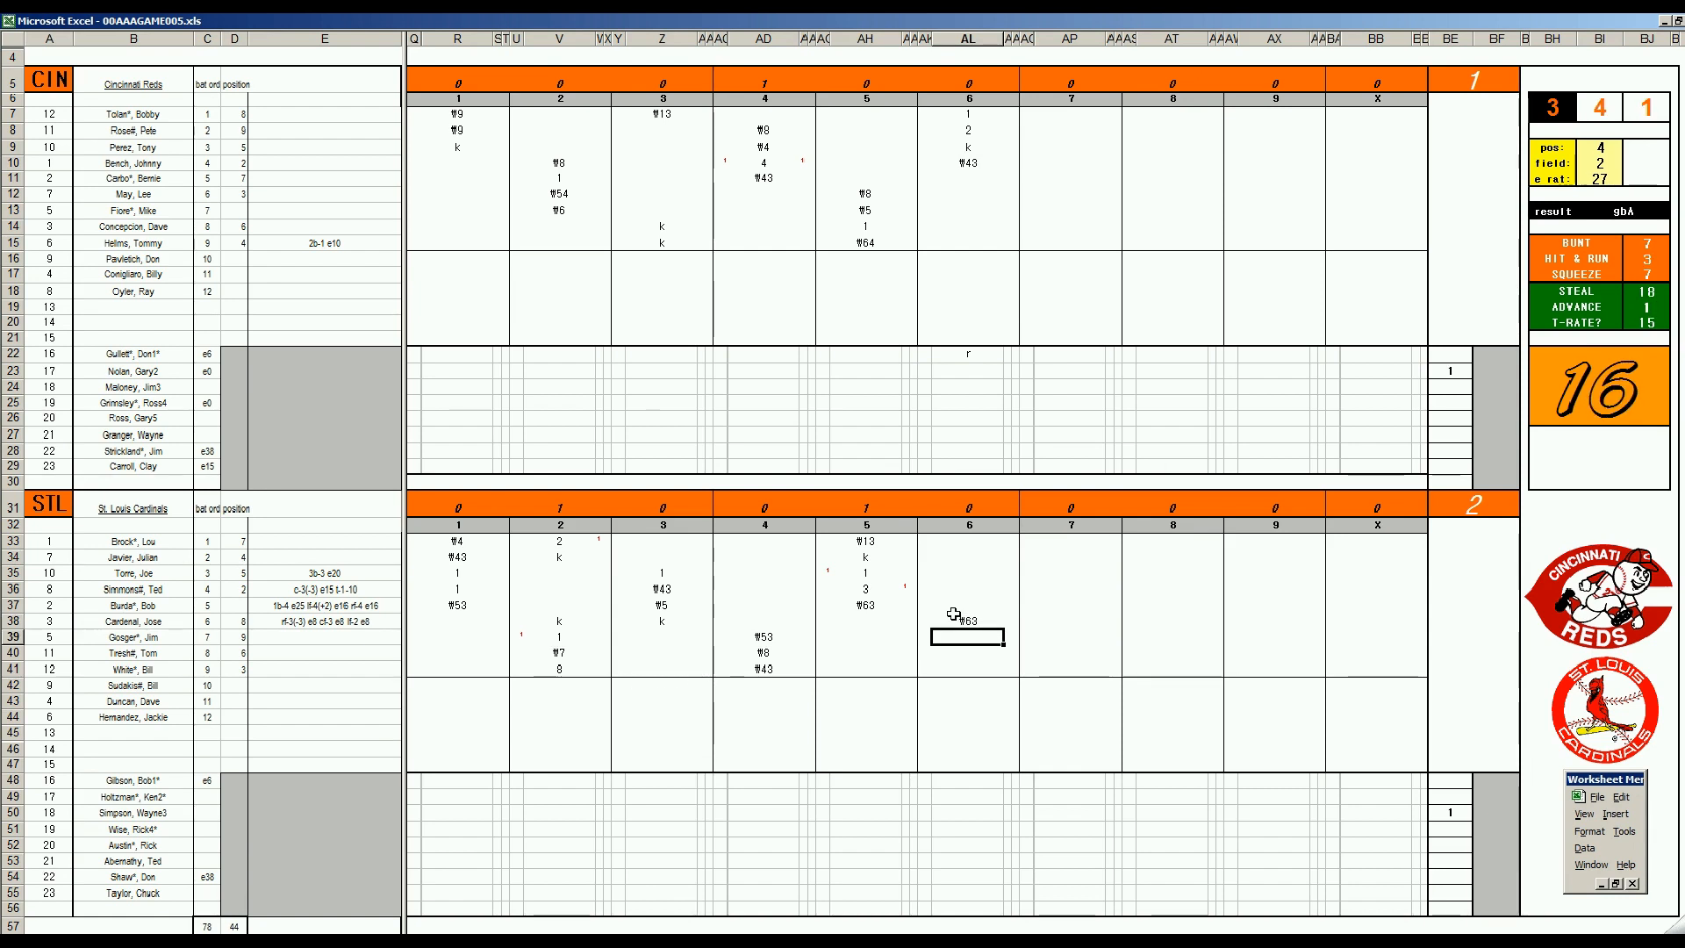
{"action": "type", "text": "2"}
{"action": "key", "text": "Return"}
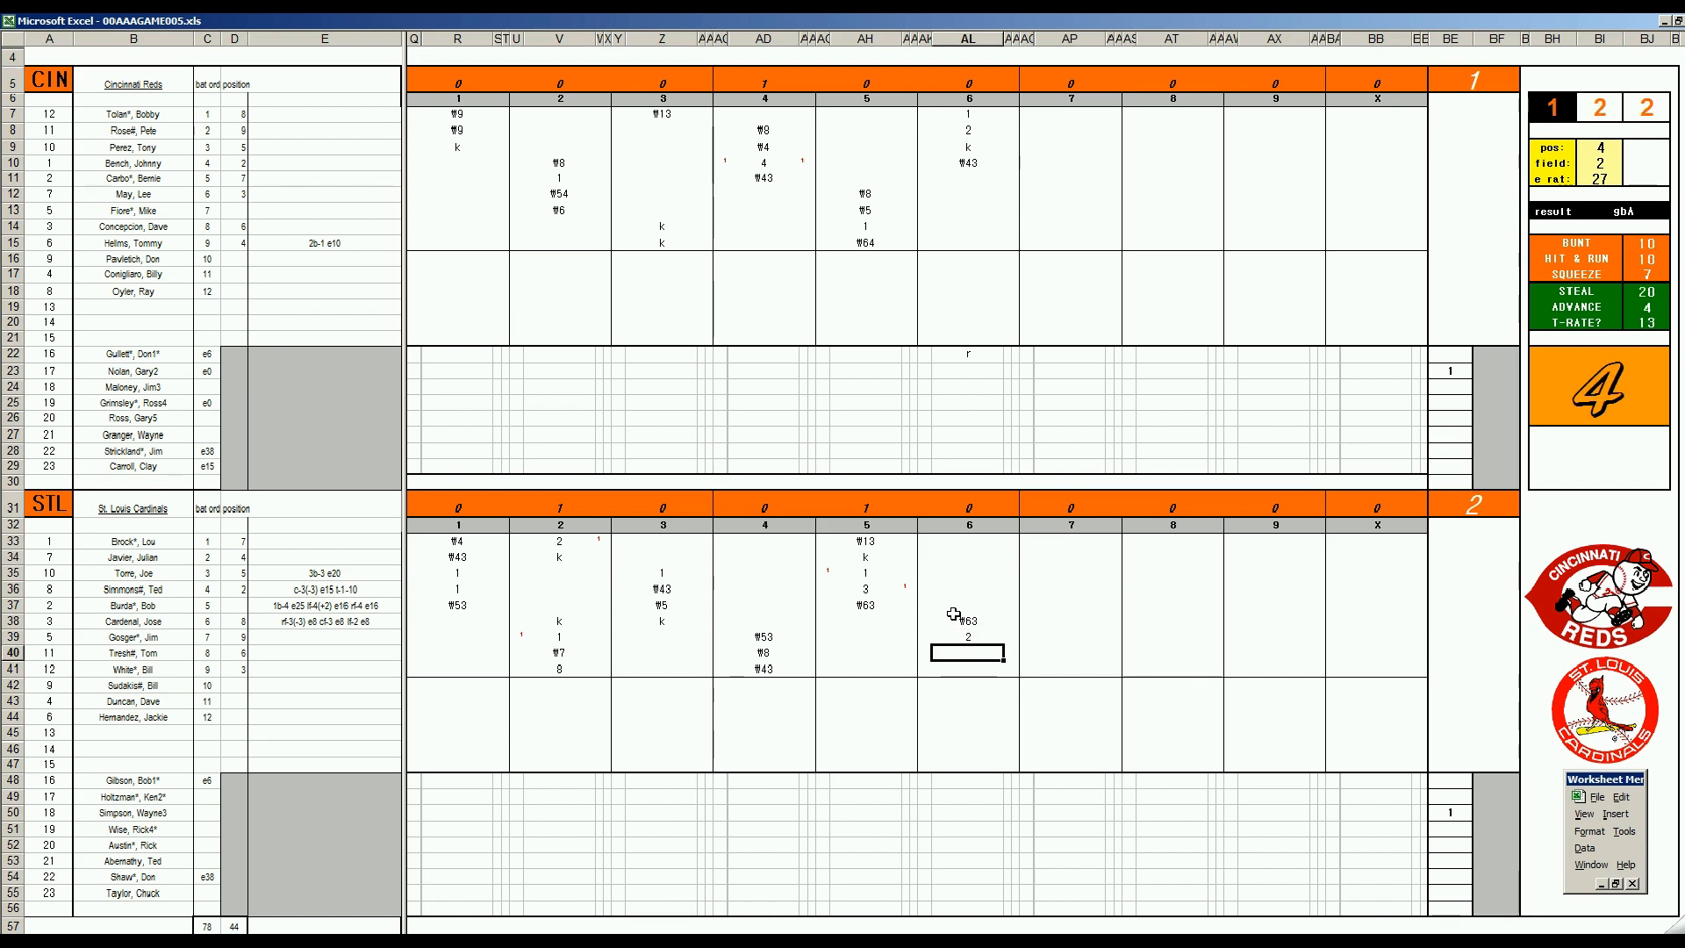
{"action": "type", "text": "#43"}
{"action": "key", "text": "Return"}
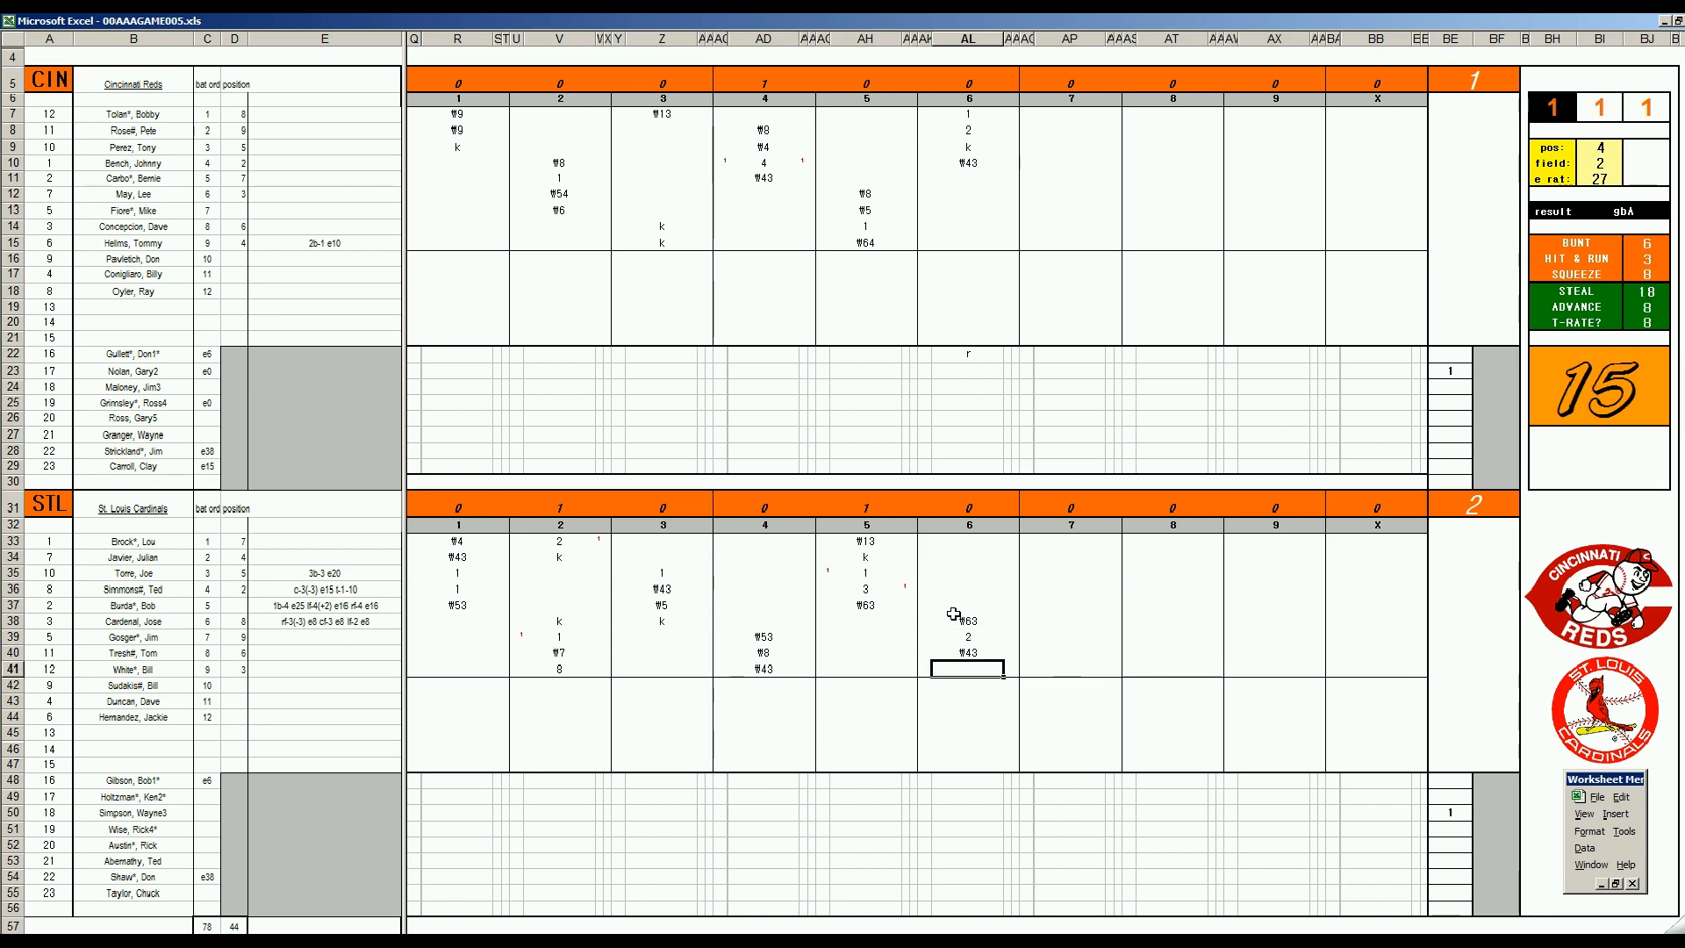
{"action": "type", "text": "#63"}
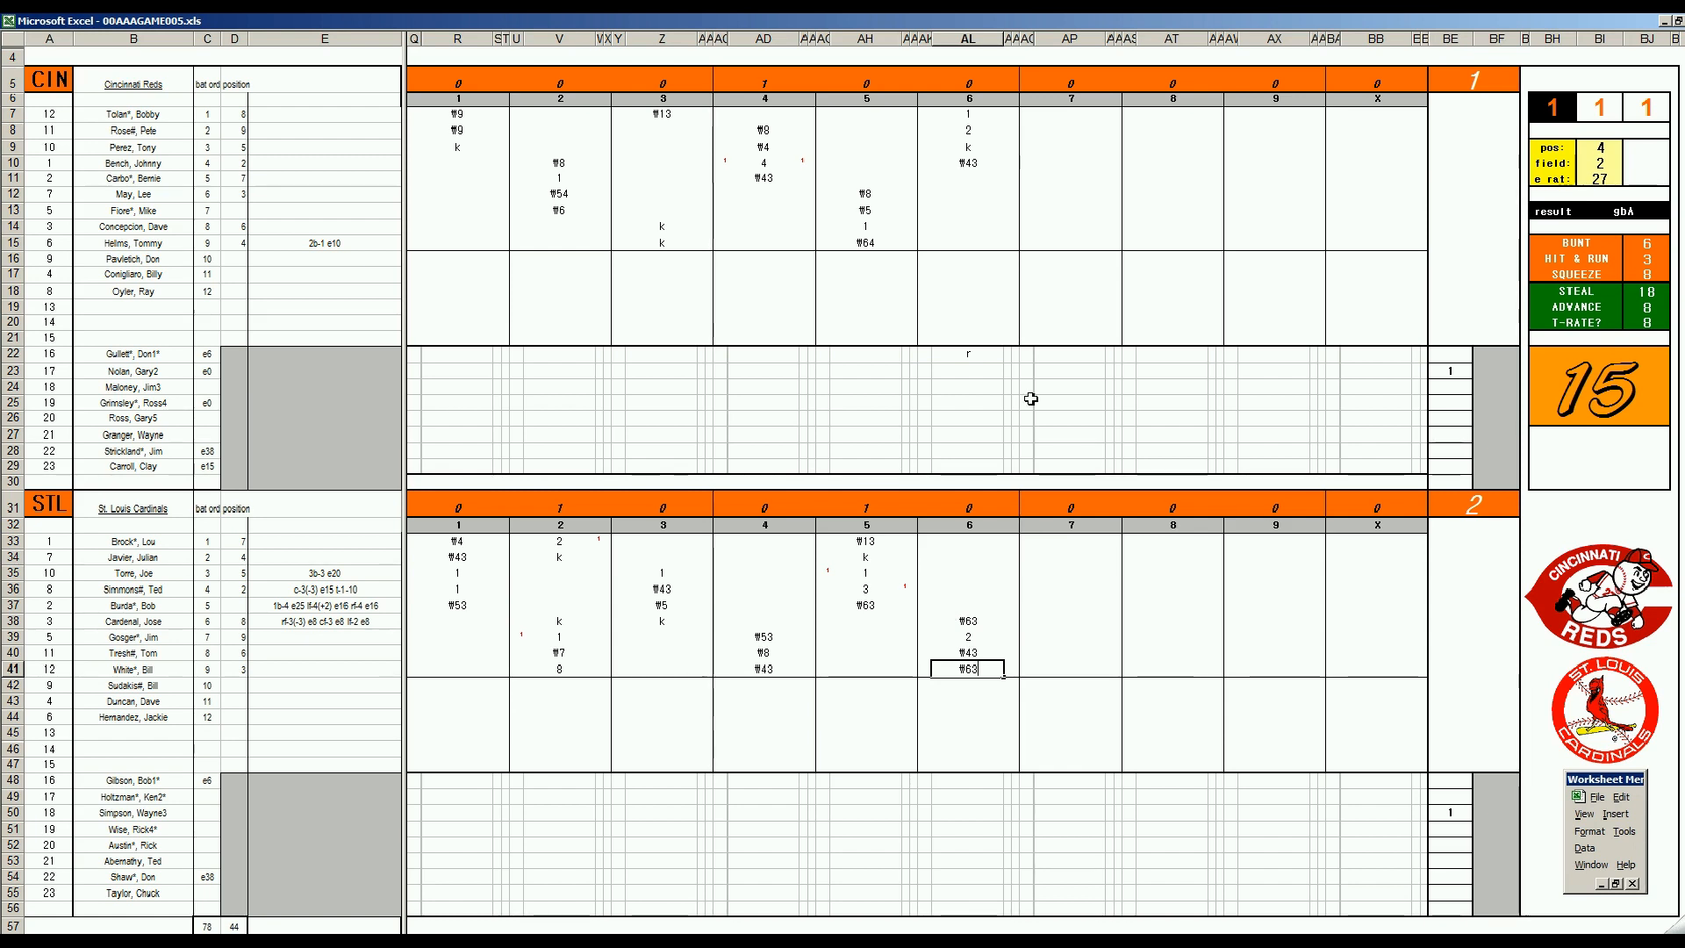
- Score Cincinnati's seventh inning with #8 in AP11, k in AP12 and k in AP13
{"action": "left_click", "coordinate": [1043, 176]}
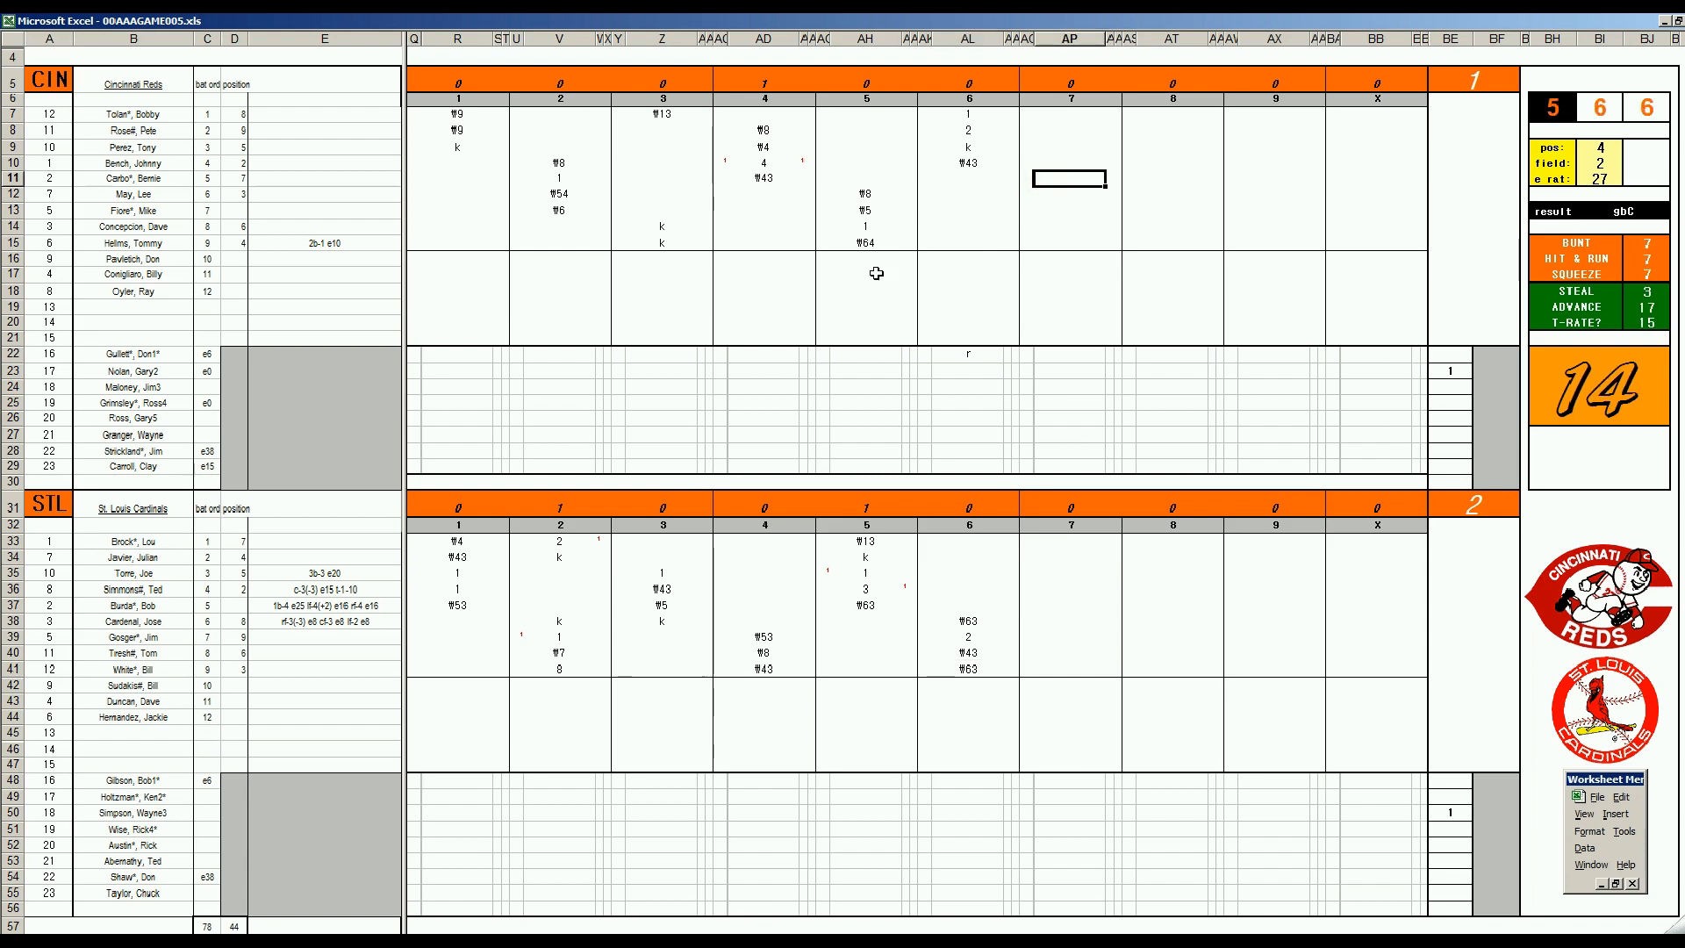
{"action": "type", "text": "#8"}
{"action": "key", "text": "Return"}
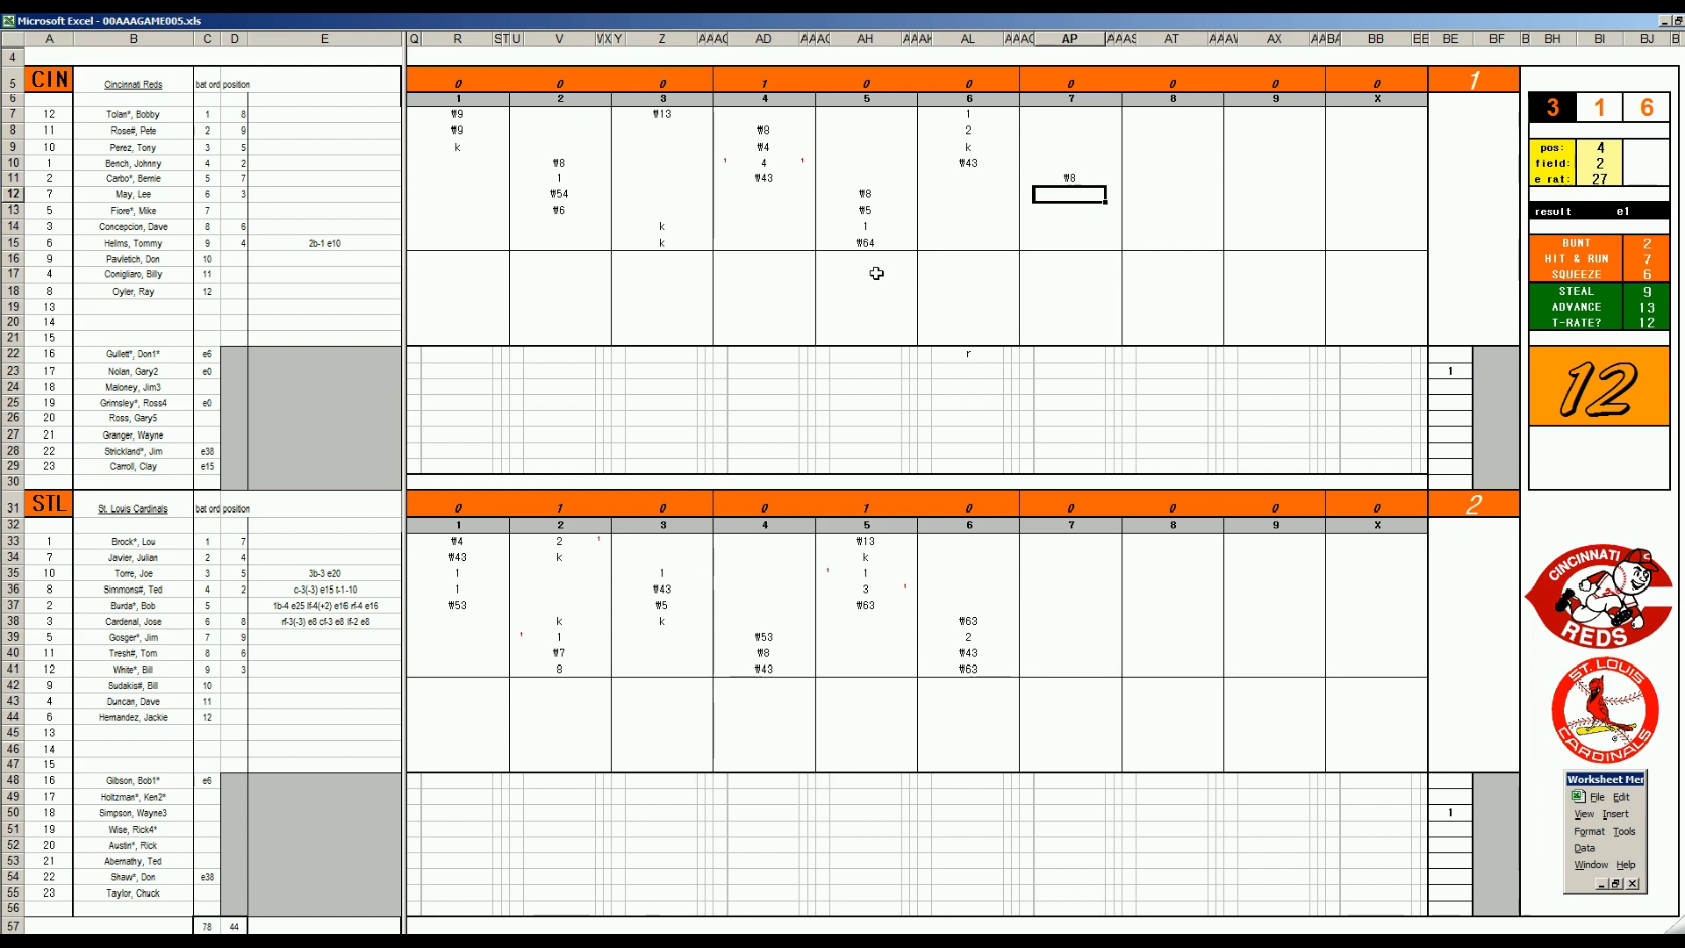
{"action": "type", "text": "k"}
{"action": "key", "text": "Return"}
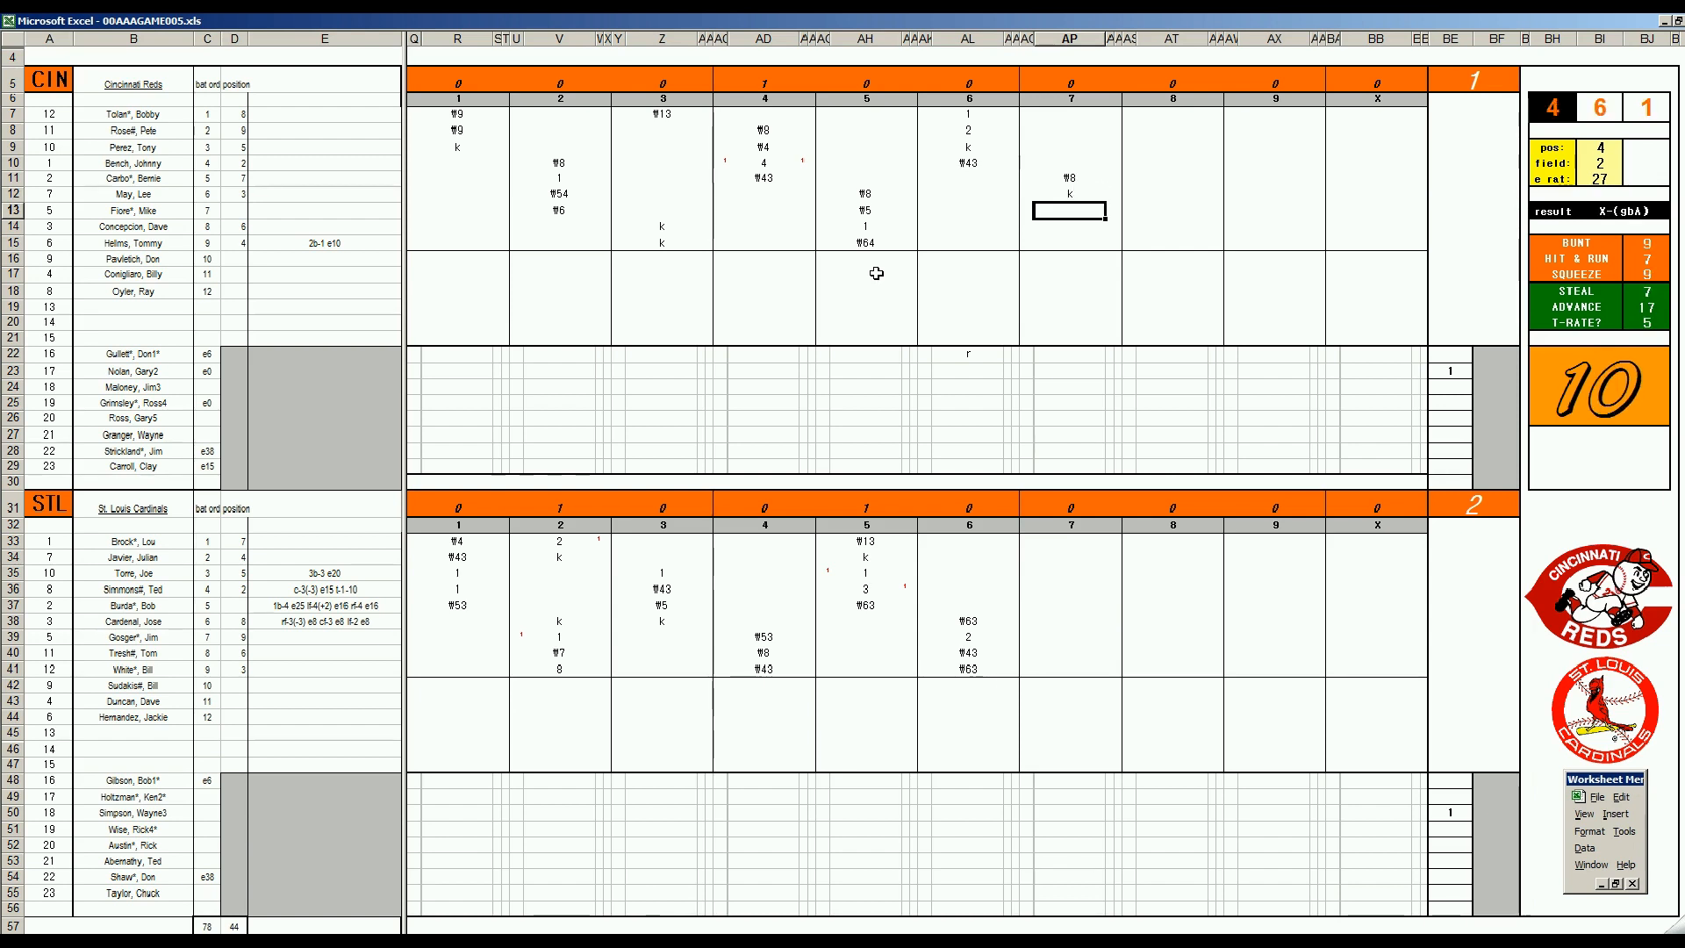
{"action": "type", "text": "k"}
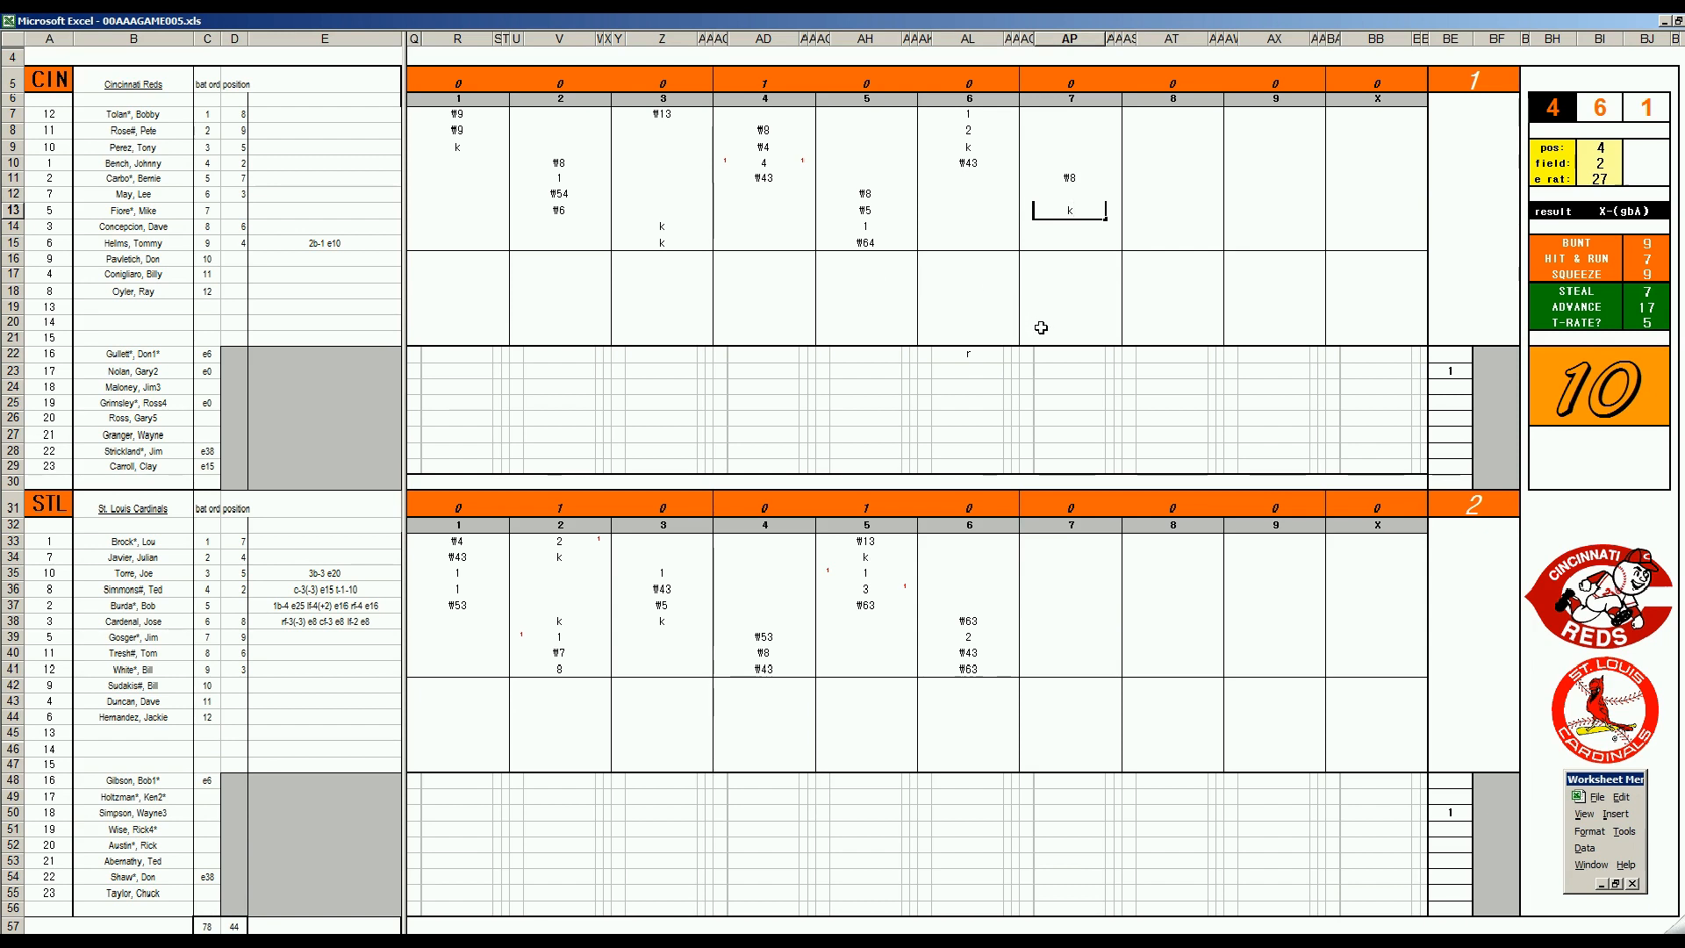
{"action": "key", "text": "alt+Tab"}
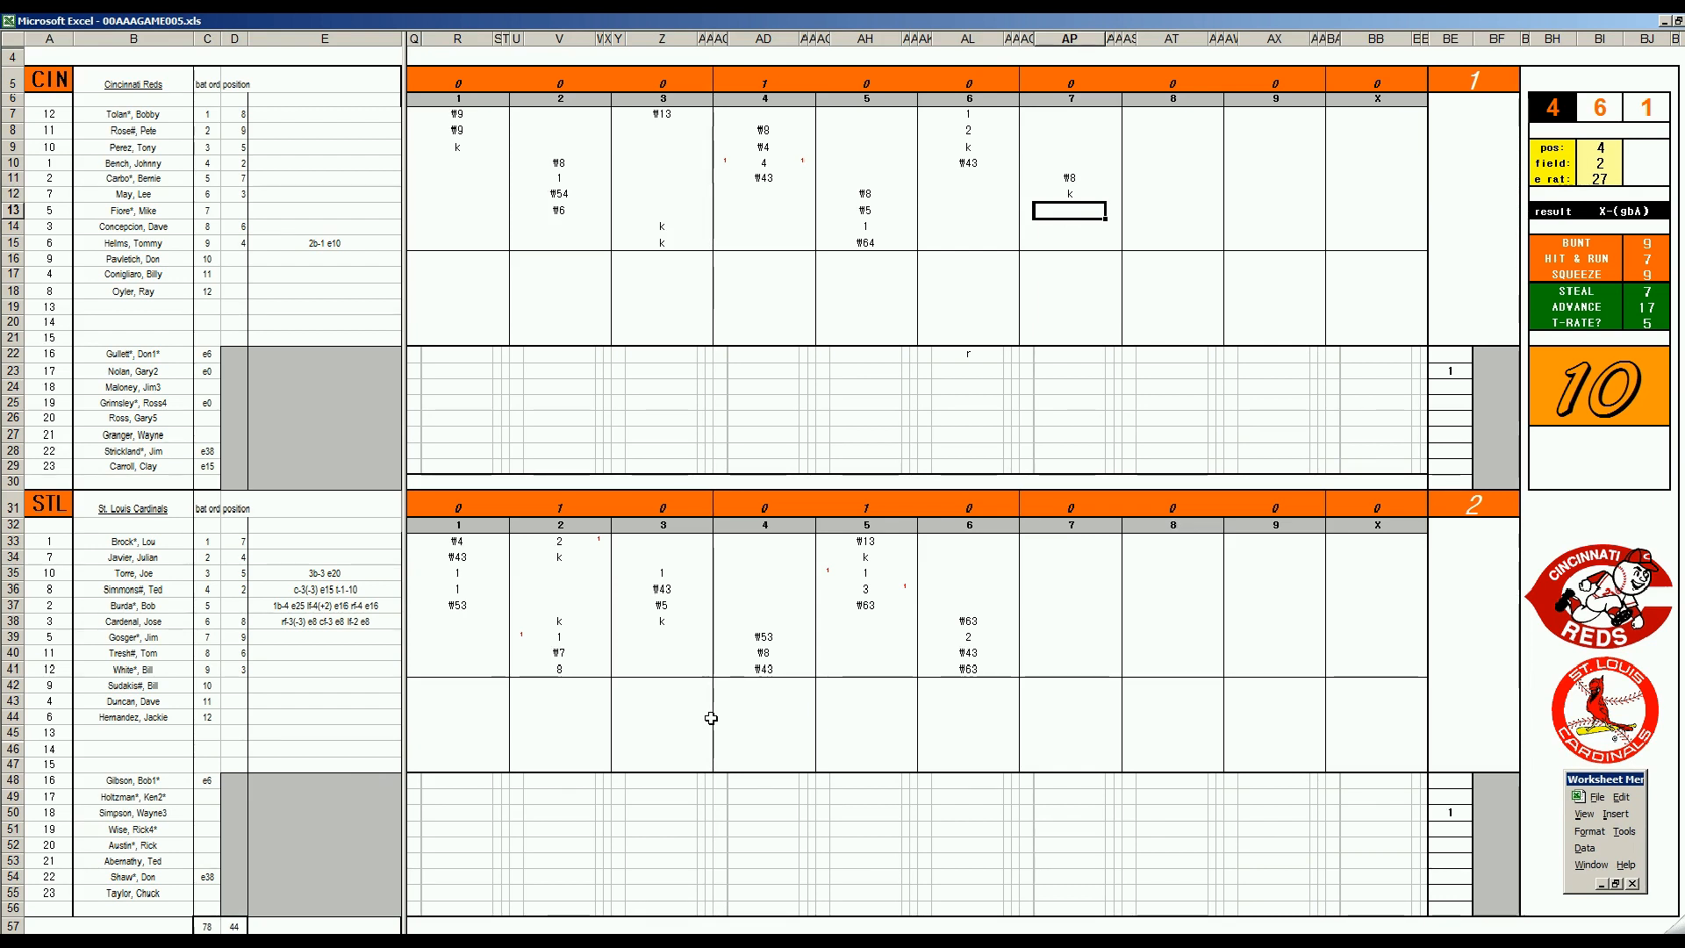
{"action": "type", "text": "k"}
- Score St. Louis's first three batters in the seventh inning with k in AP33, #7 in AP34 and 2 in AP35
{"action": "left_click", "coordinate": [1071, 542]}
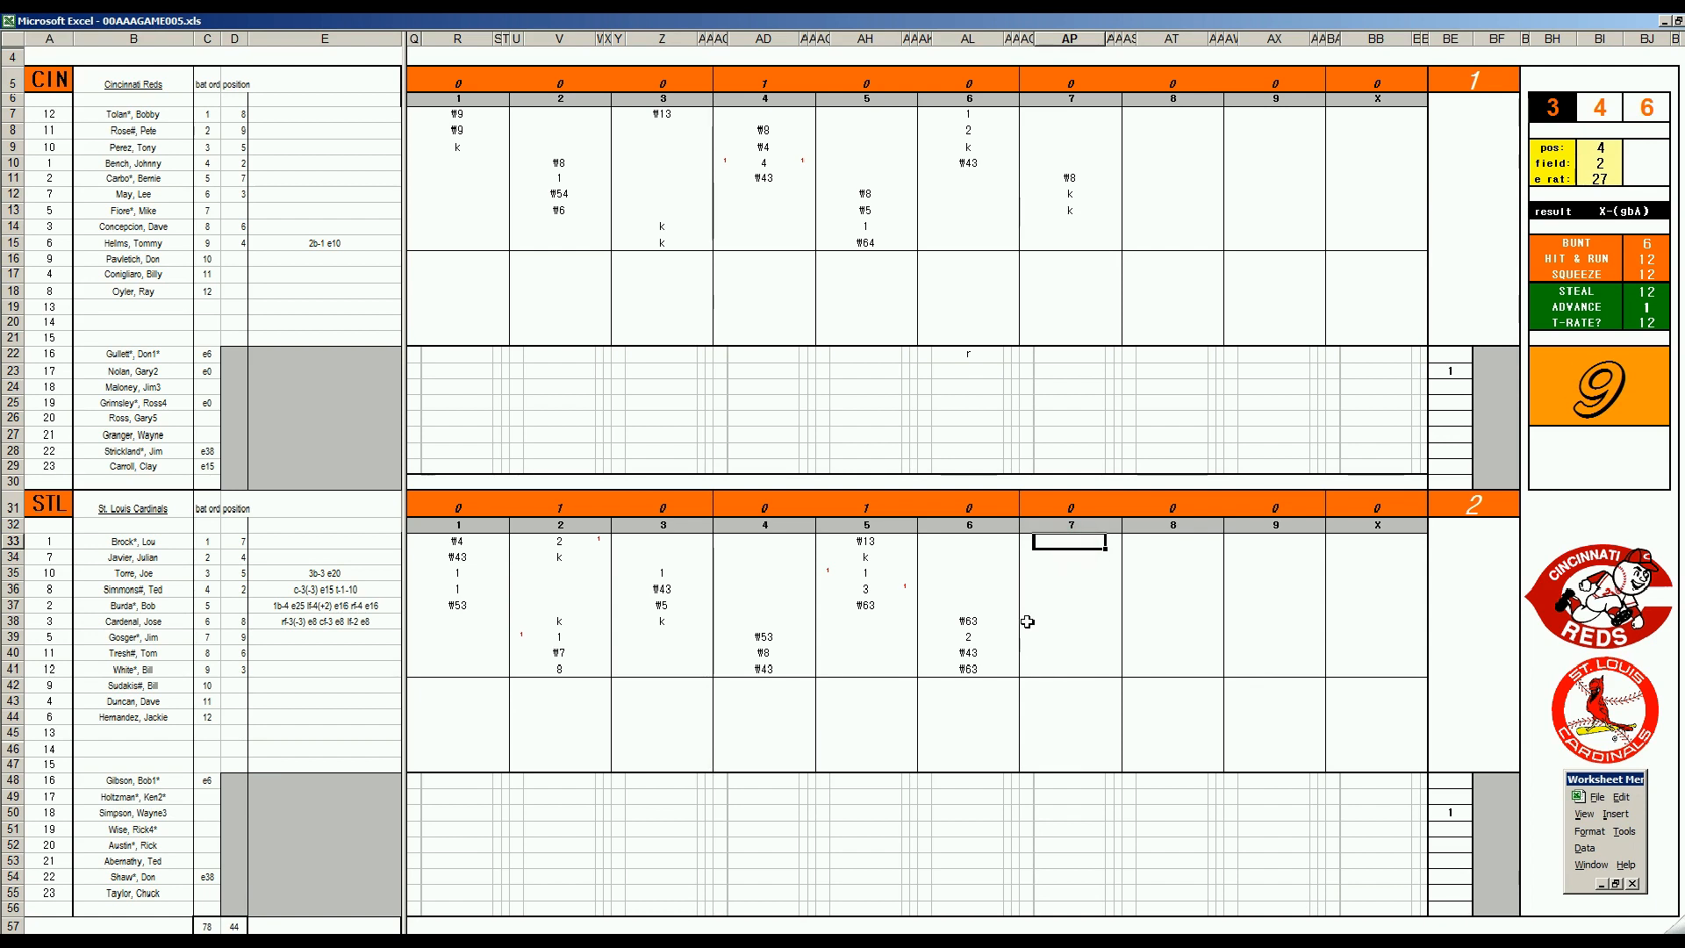
{"action": "type", "text": "k"}
{"action": "key", "text": "Return"}
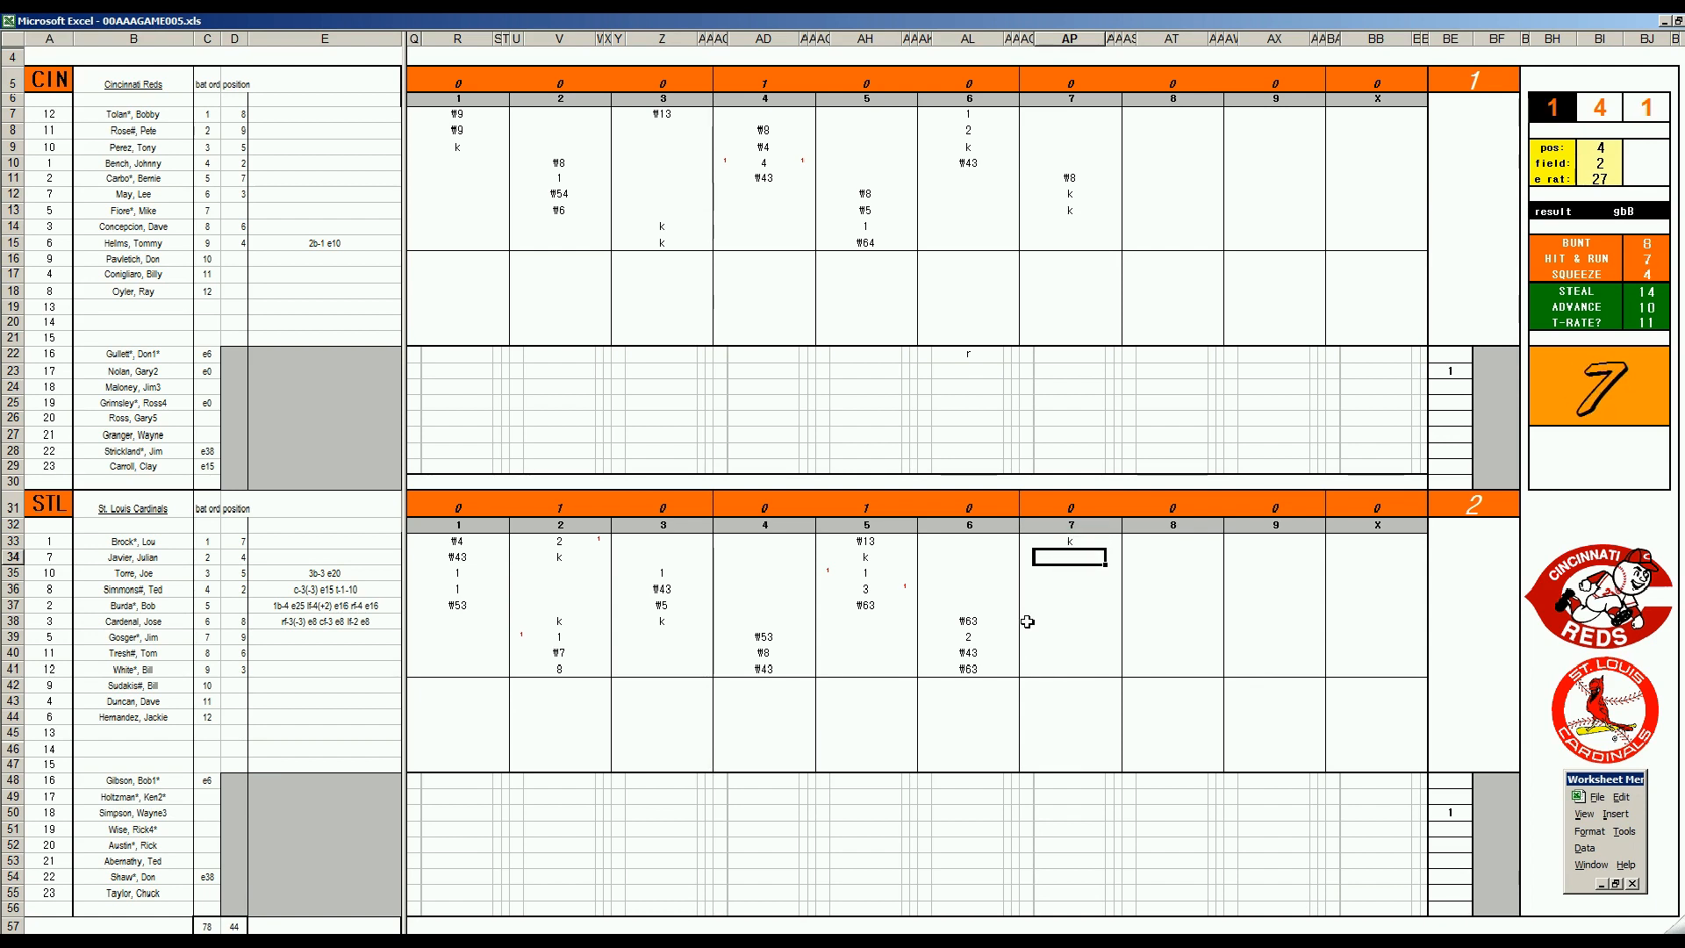
{"action": "type", "text": "#7"}
{"action": "key", "text": "Return"}
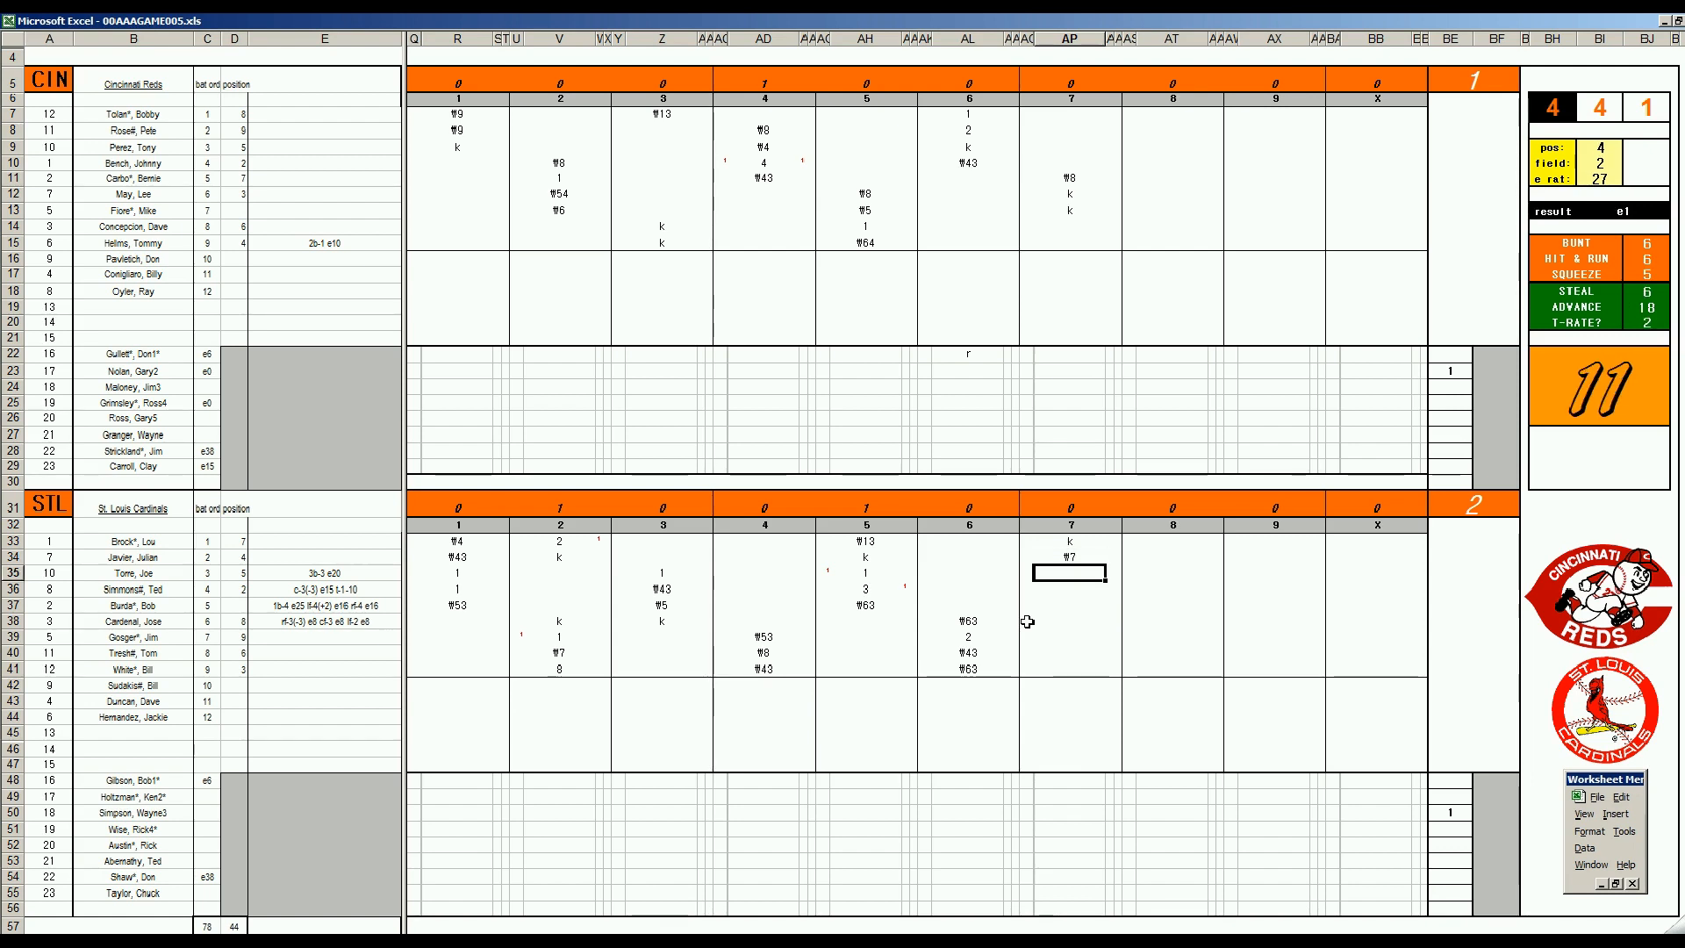
{"action": "type", "text": "2"}
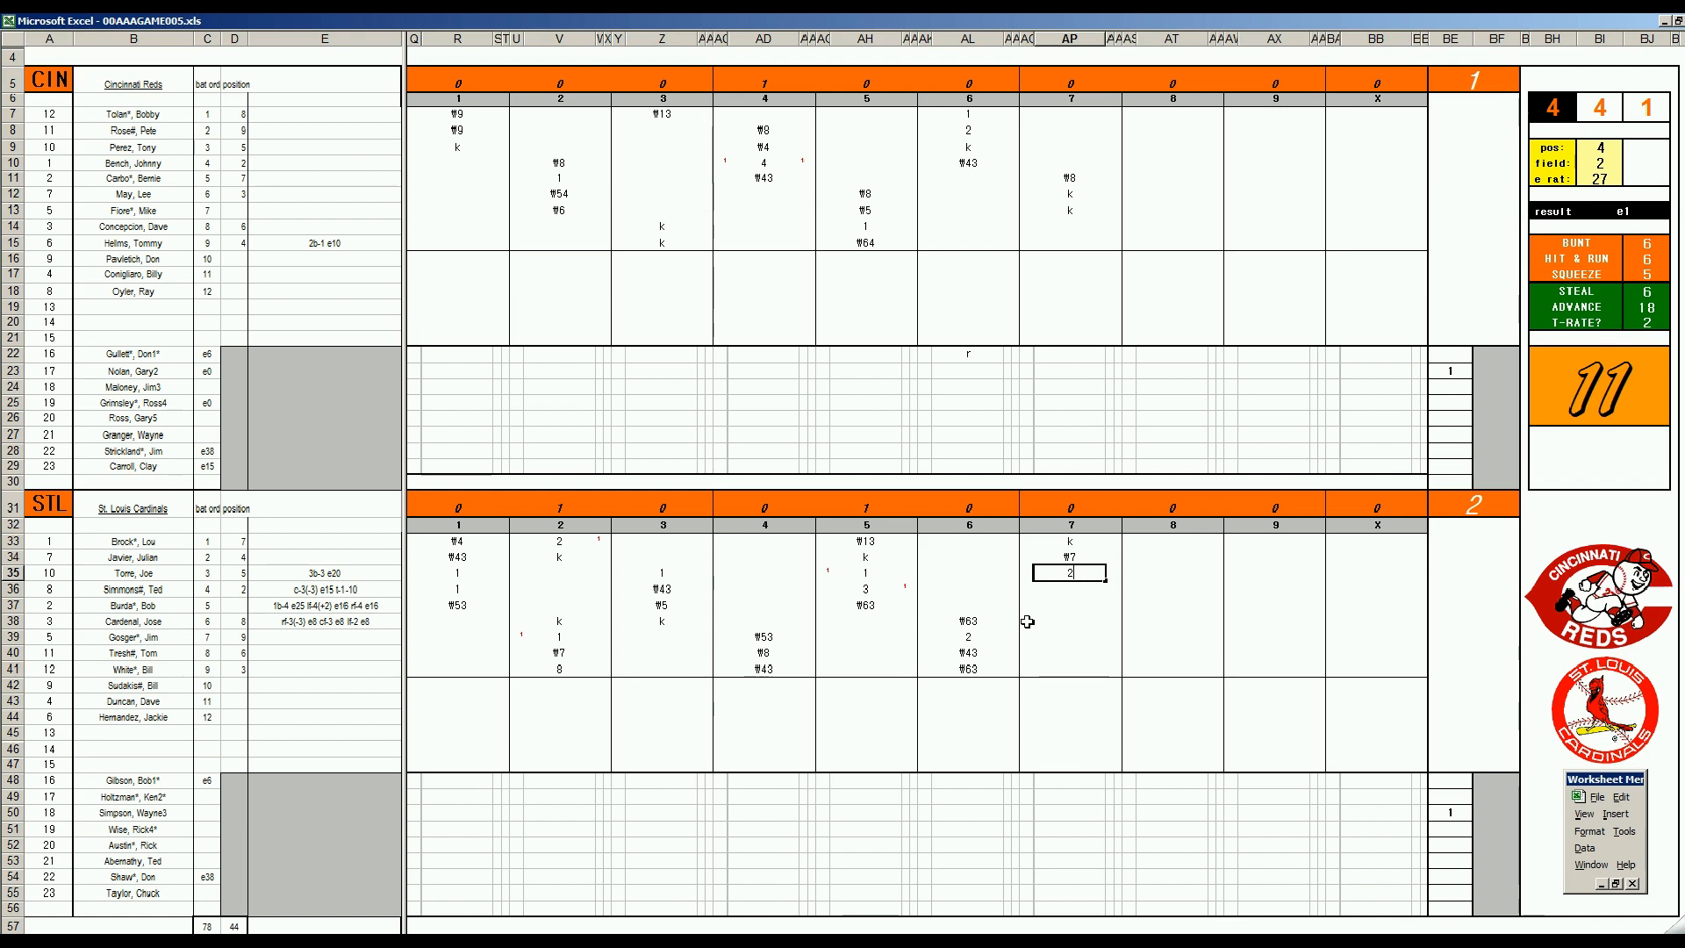
{"action": "key", "text": "Return"}
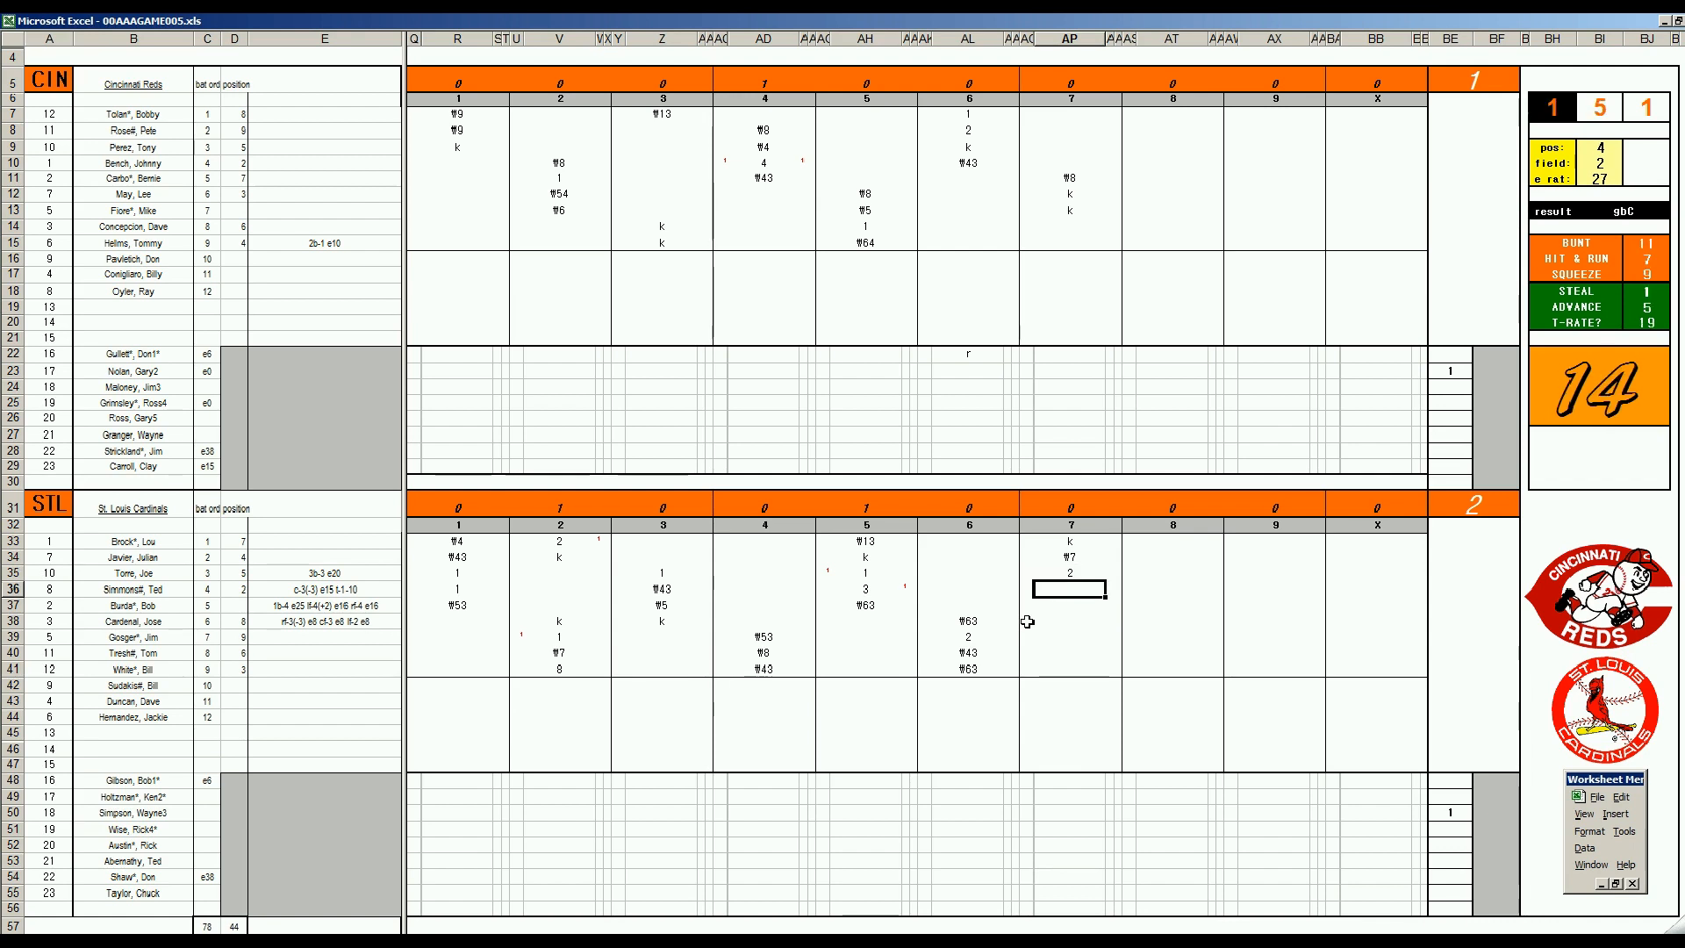
- Finish St. Louis's seventh inning with #9 in AP36, and score Cincinnati's eighth with 8 in AT14, #54 in AT15, 8 in AT7 and AT8
{"action": "type", "text": "#9"}
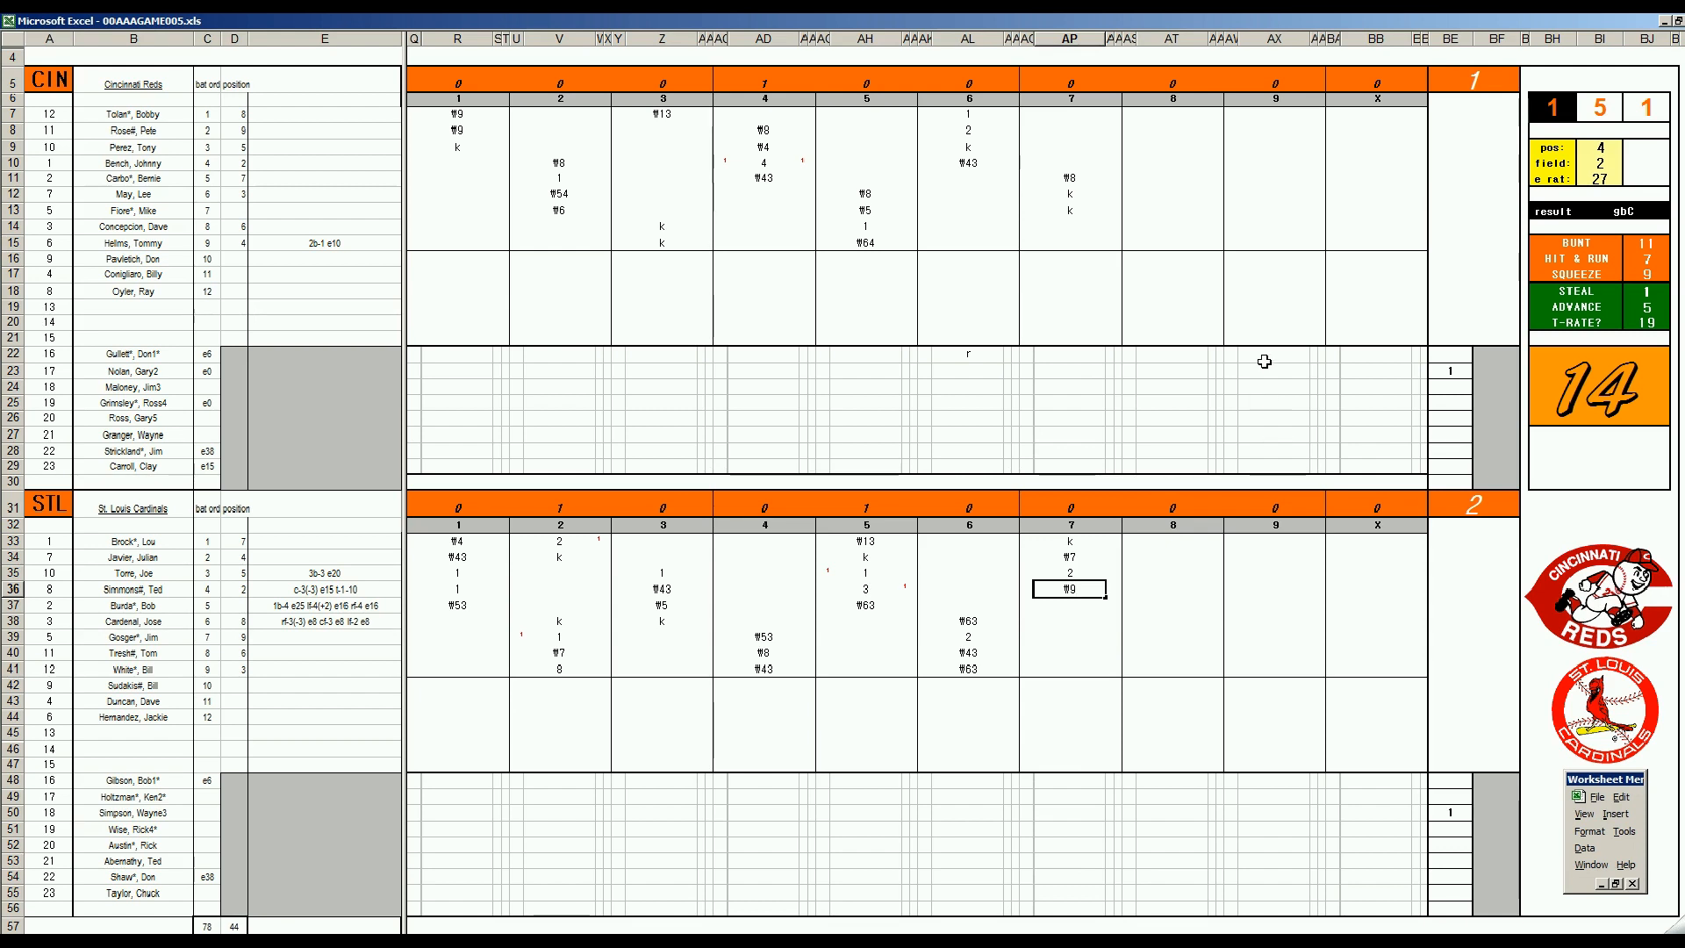
{"action": "left_click", "coordinate": [1150, 222]}
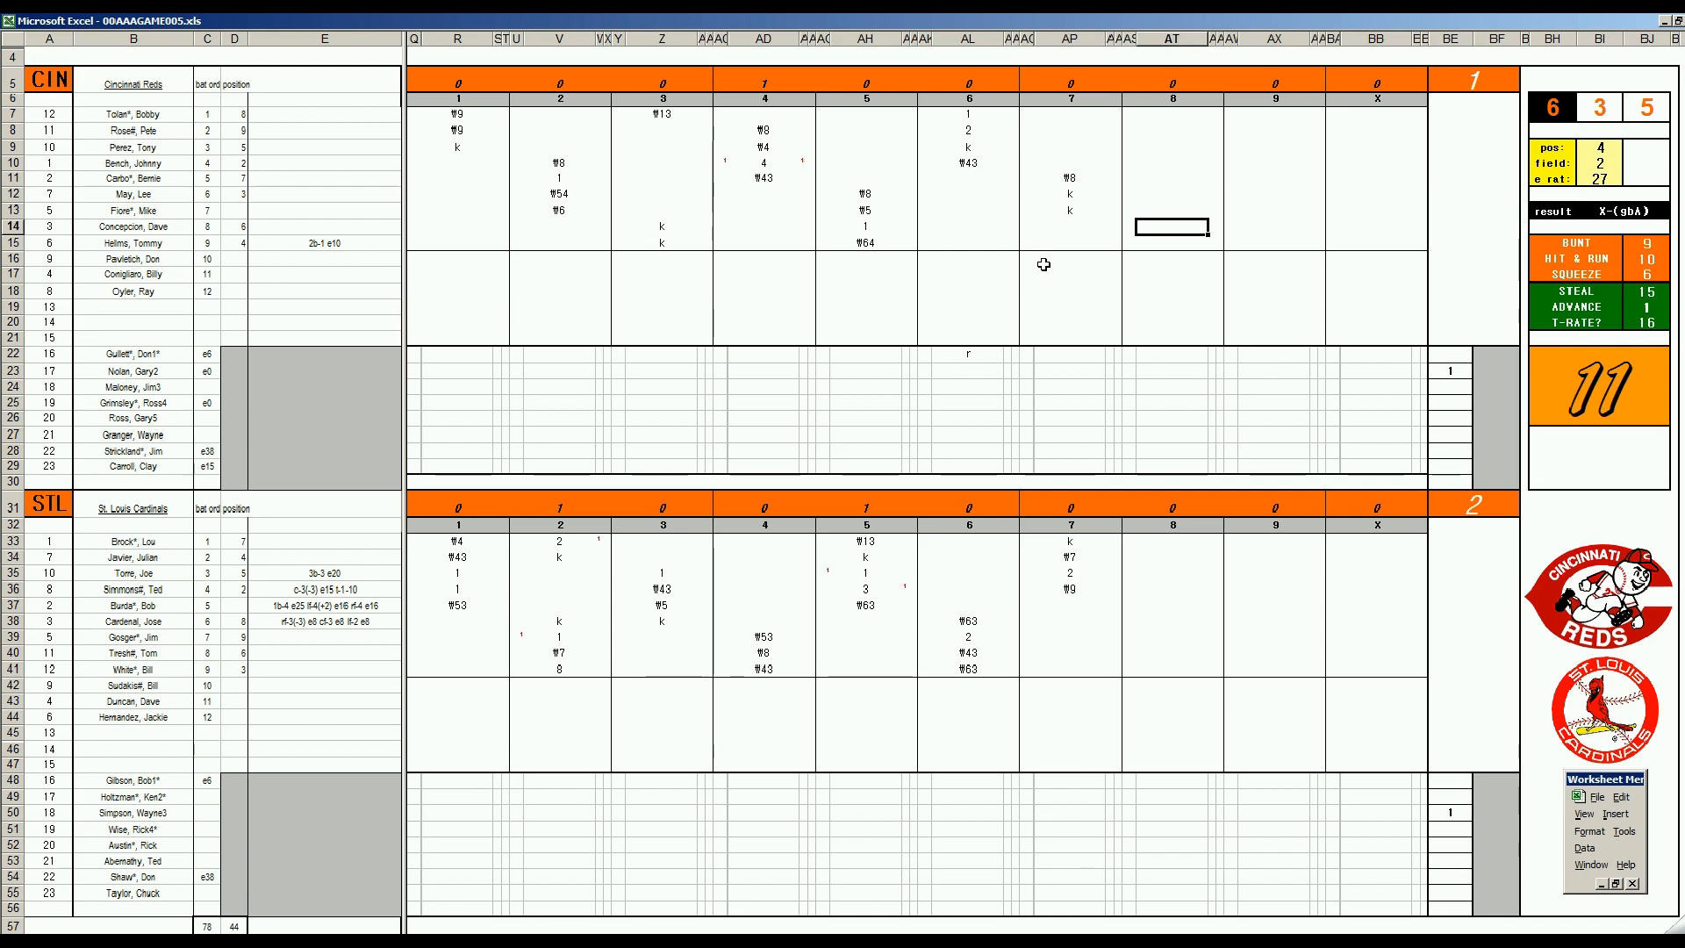
{"action": "type", "text": "8"}
{"action": "key", "text": "Return"}
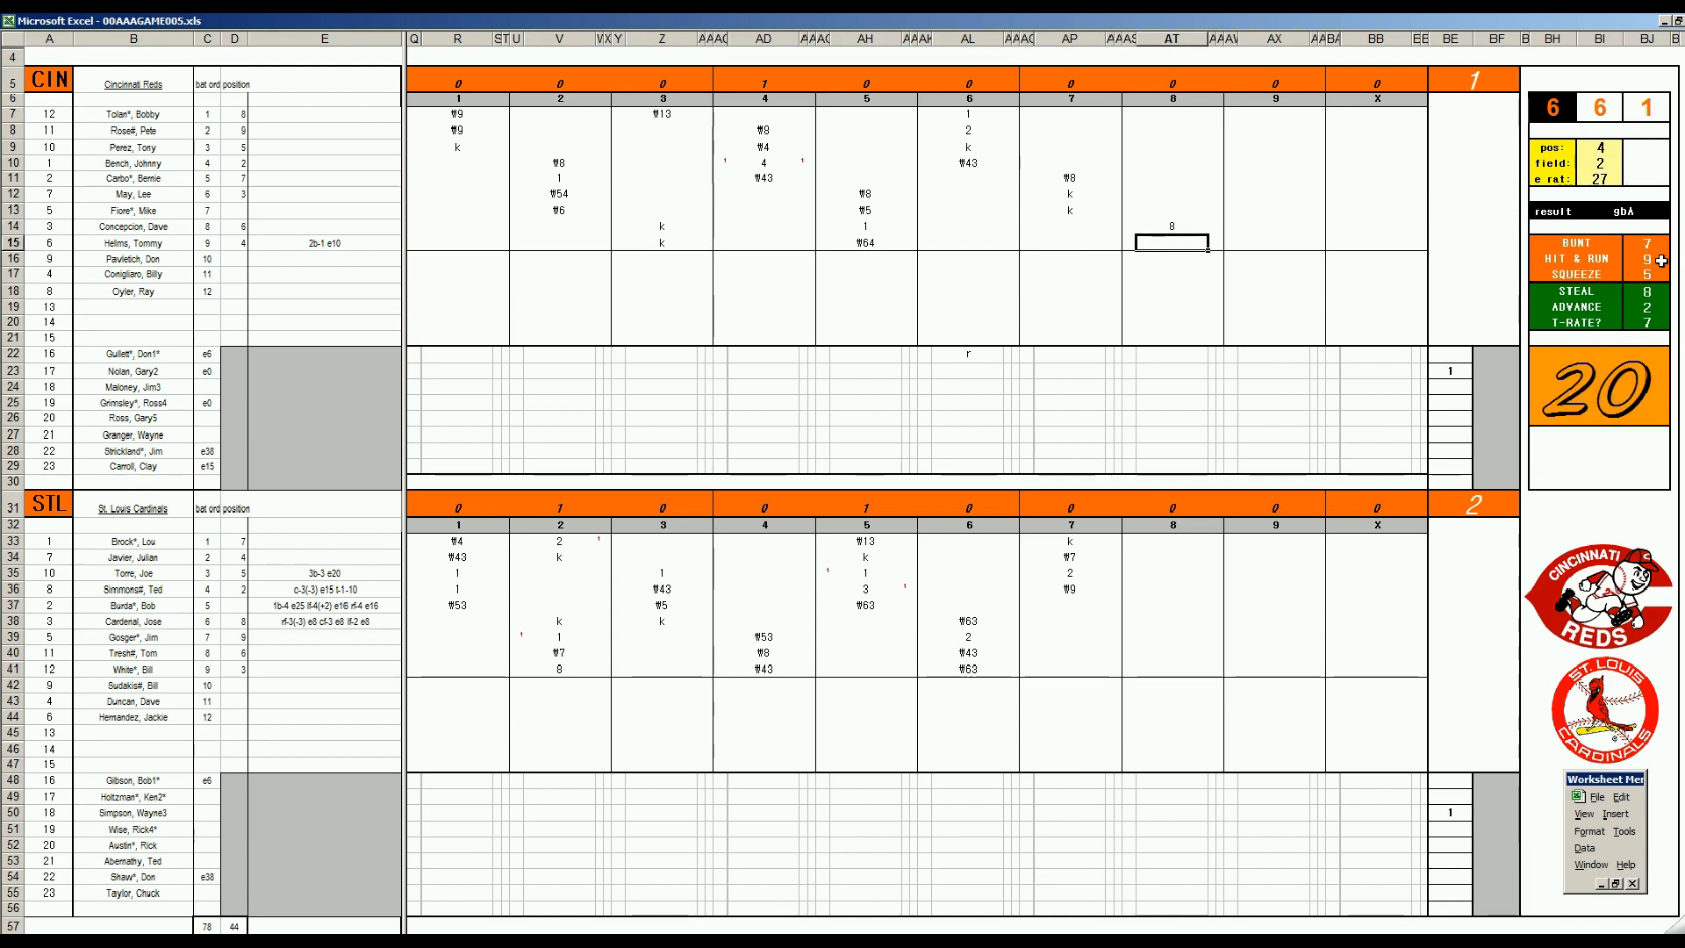
{"action": "type", "text": "#54"}
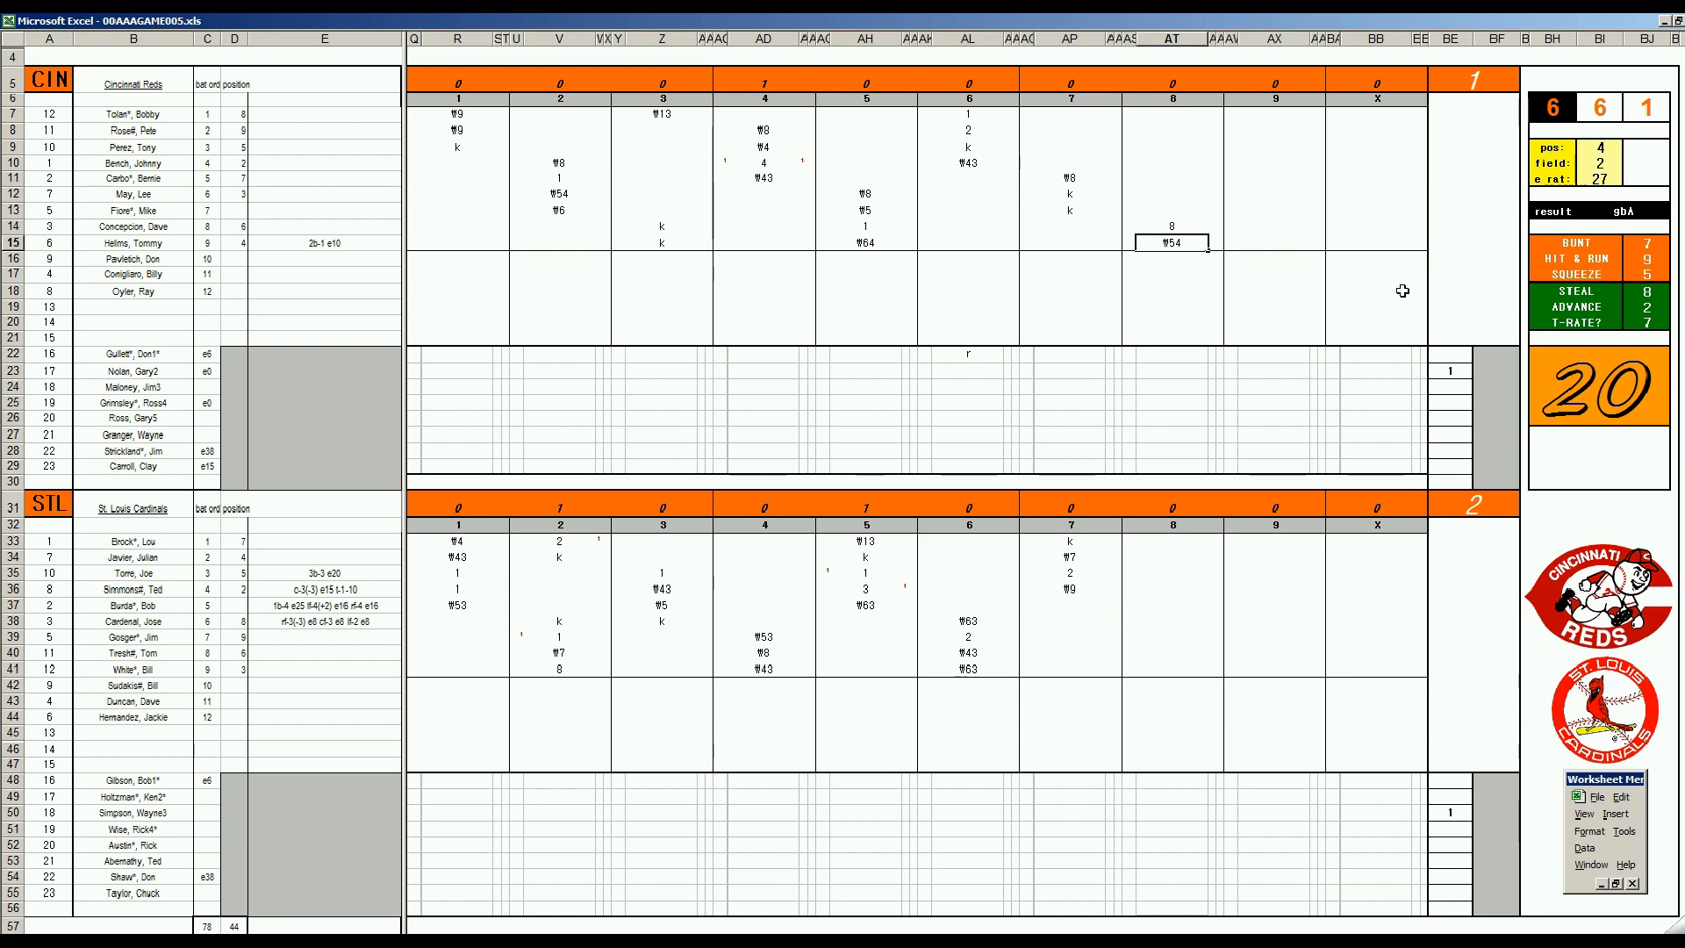
{"action": "key", "text": "Return"}
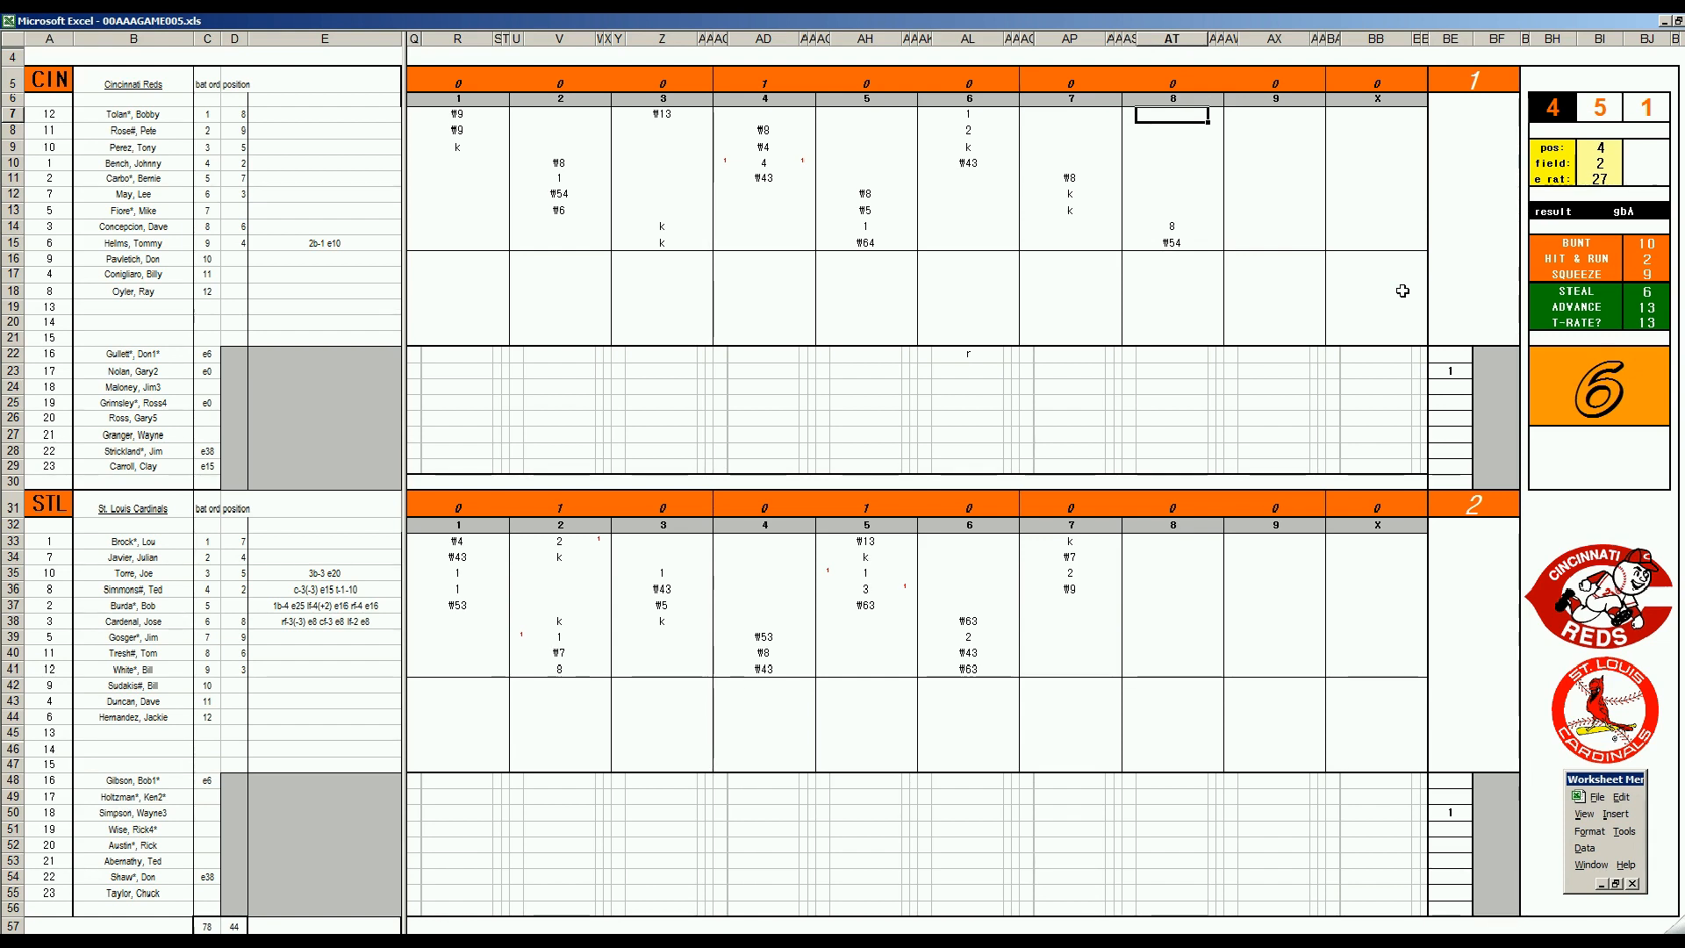
{"action": "type", "text": "8"}
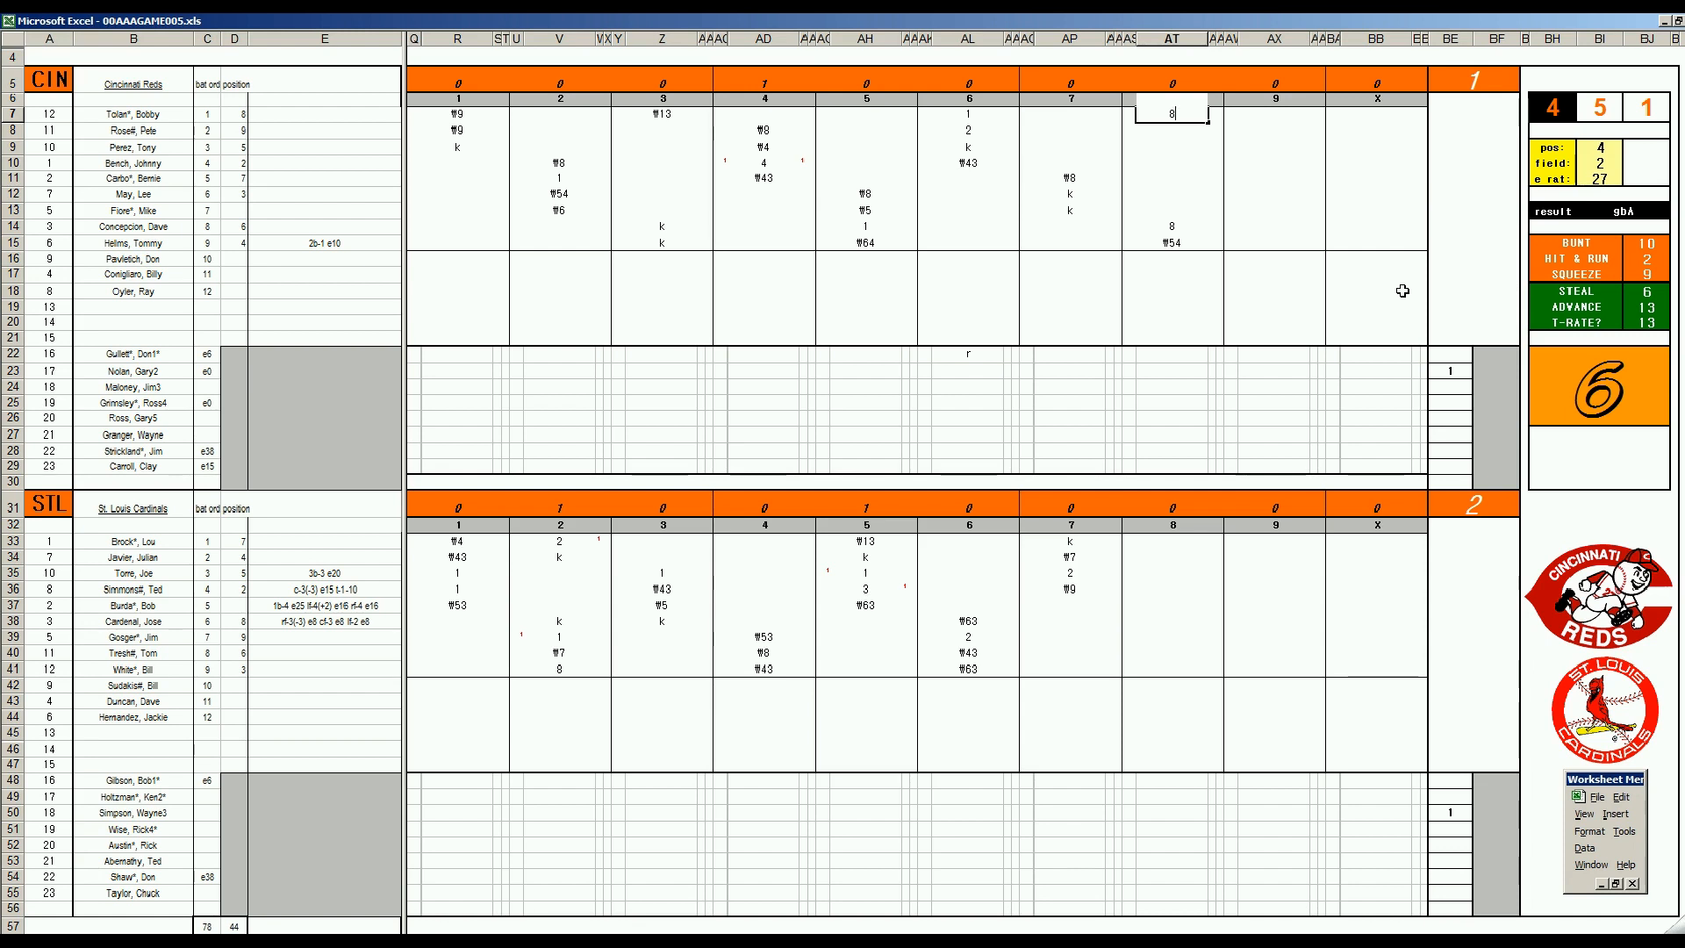
{"action": "key", "text": "Return"}
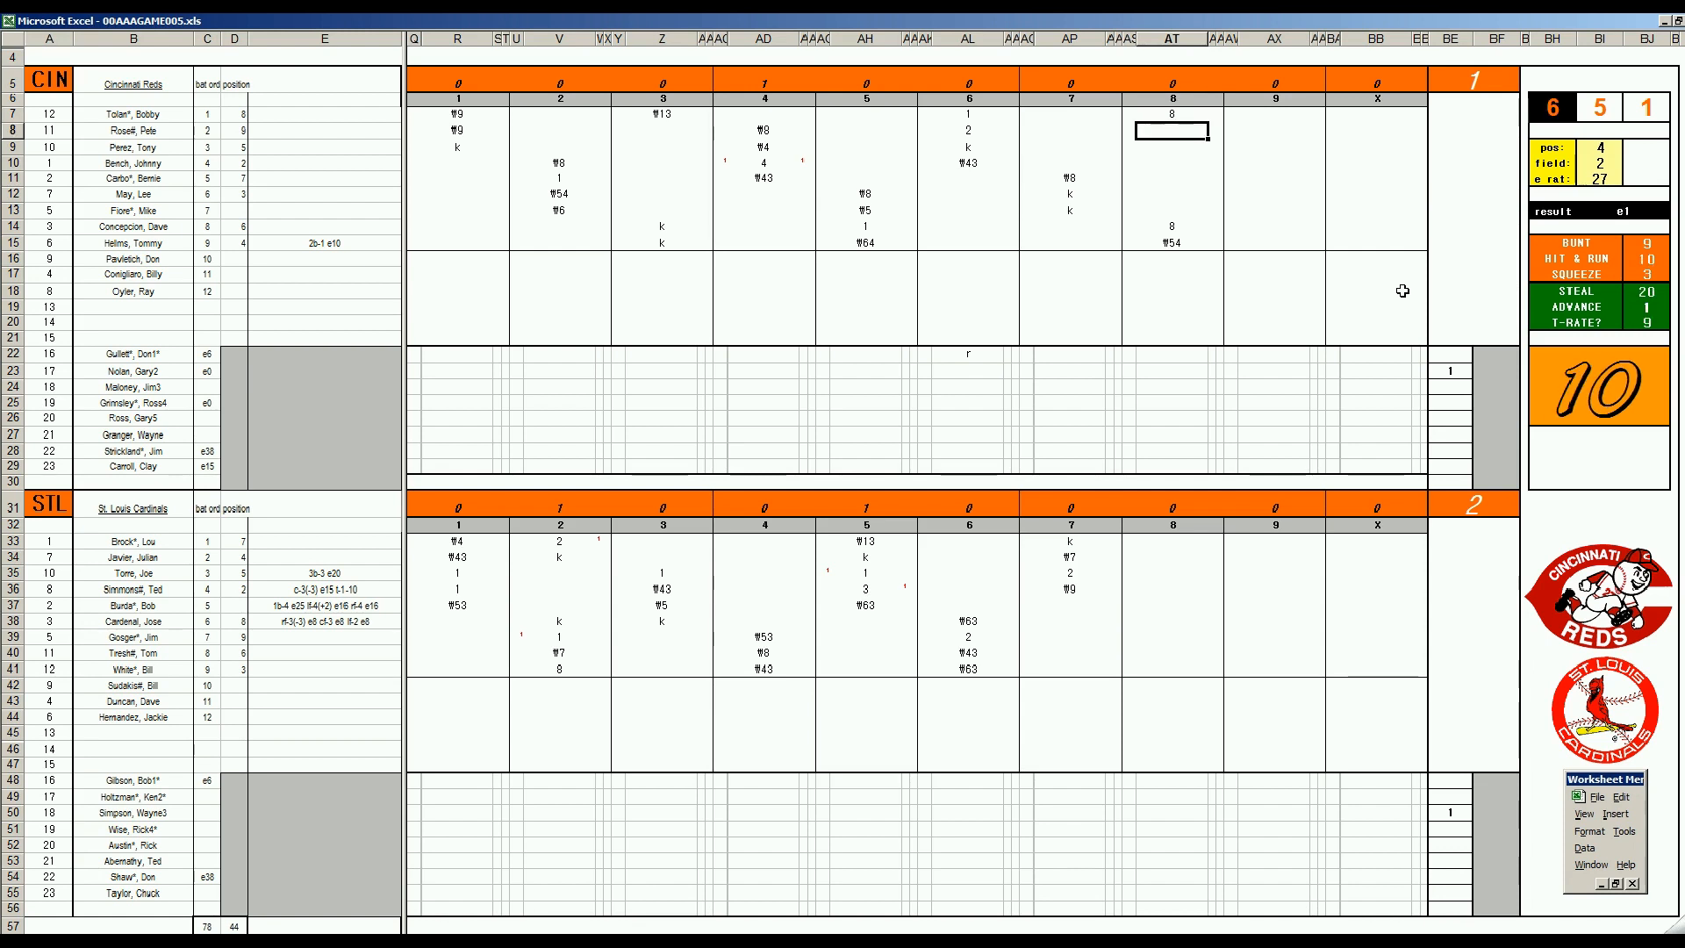
{"action": "type", "text": "8"}
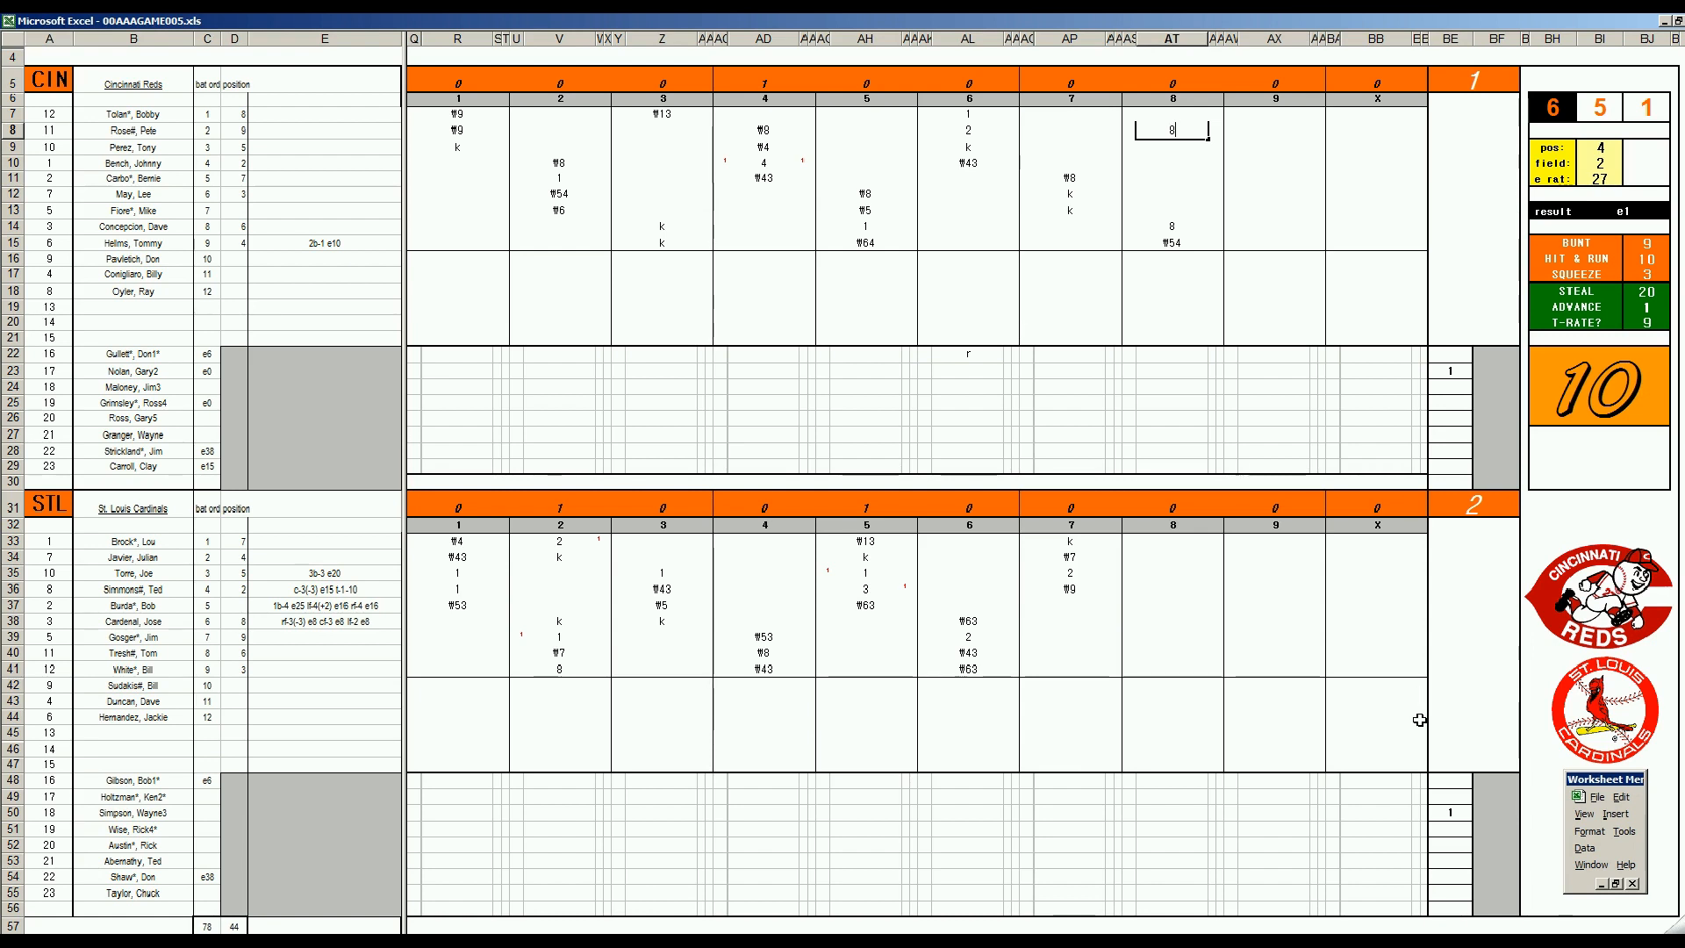
- Record St. Louis's pitching change: +22/3 innings in BF50, entry inning 8 in BE55 and tp in AT55
{"action": "left_click", "coordinate": [1498, 814]}
{"action": "type", "text": "+2273"}
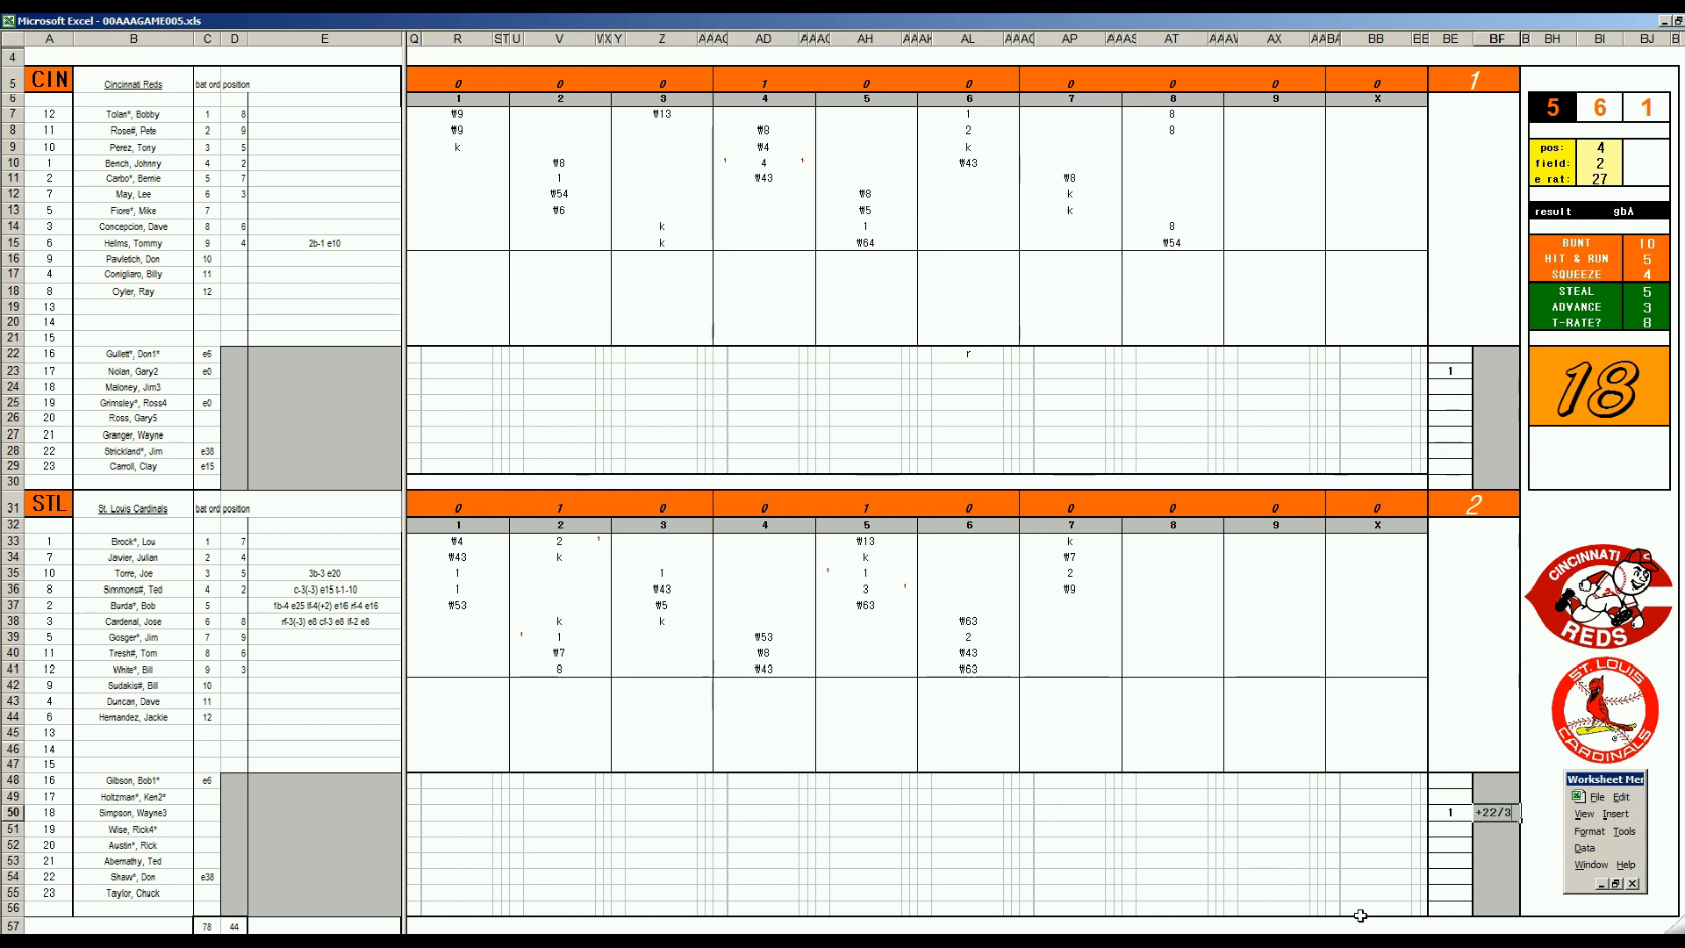
{"action": "left_click", "coordinate": [1456, 893]}
{"action": "type", "text": "8"}
{"action": "key", "text": "Left"}
{"action": "key", "text": "Left"}
{"action": "key", "text": "Left"}
{"action": "key", "text": "Left"}
{"action": "key", "text": "Left"}
{"action": "key", "text": "Left"}
{"action": "key", "text": "Left"}
{"action": "key", "text": "Left"}
{"action": "key", "text": "Left"}
{"action": "key", "text": "Left"}
{"action": "key", "text": "Left"}
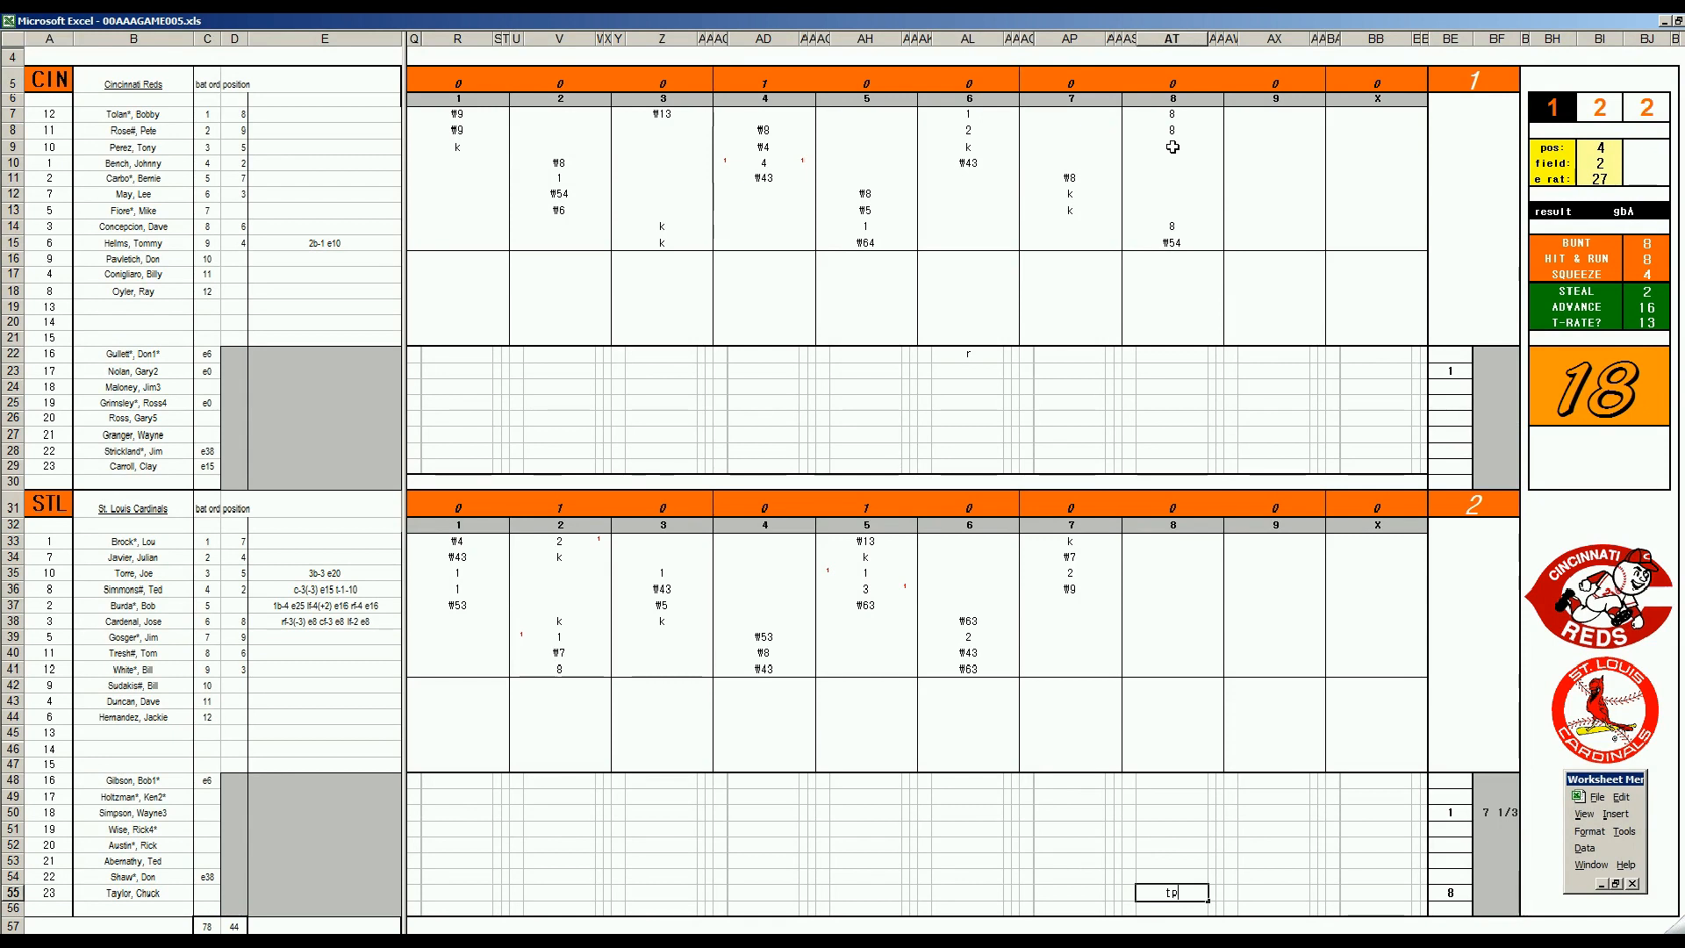
- Finish Cincinnati's eighth inning with #9 in AT9 and #7 in AT10
{"action": "left_click", "coordinate": [1173, 147]}
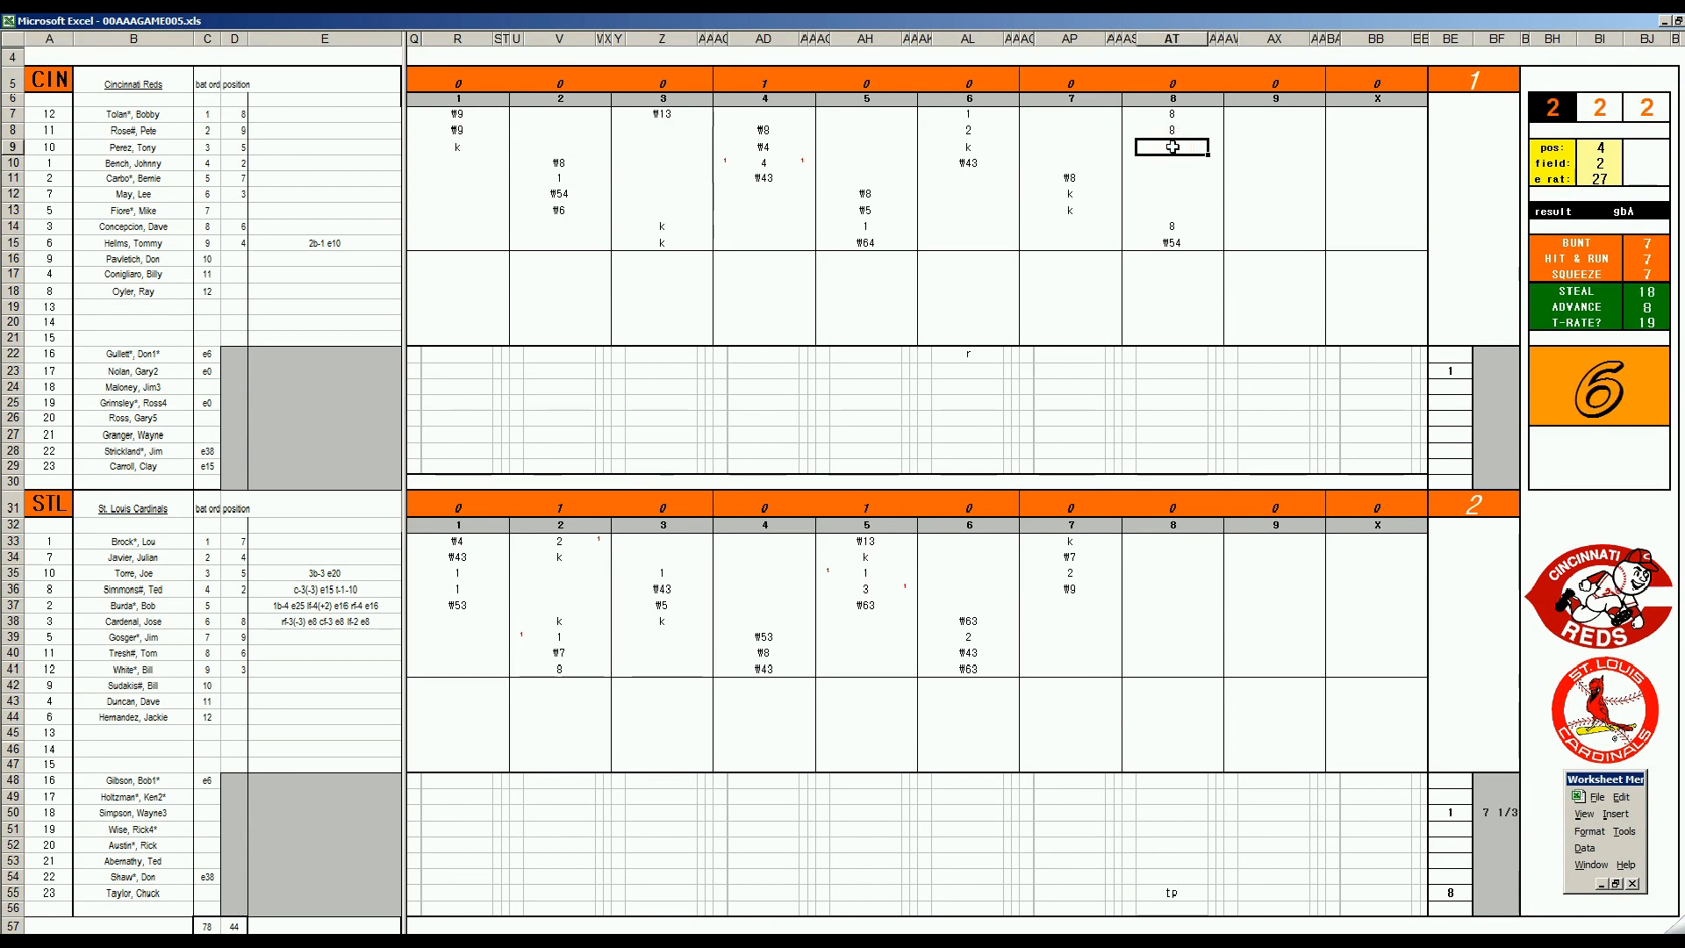
{"action": "type", "text": "9"}
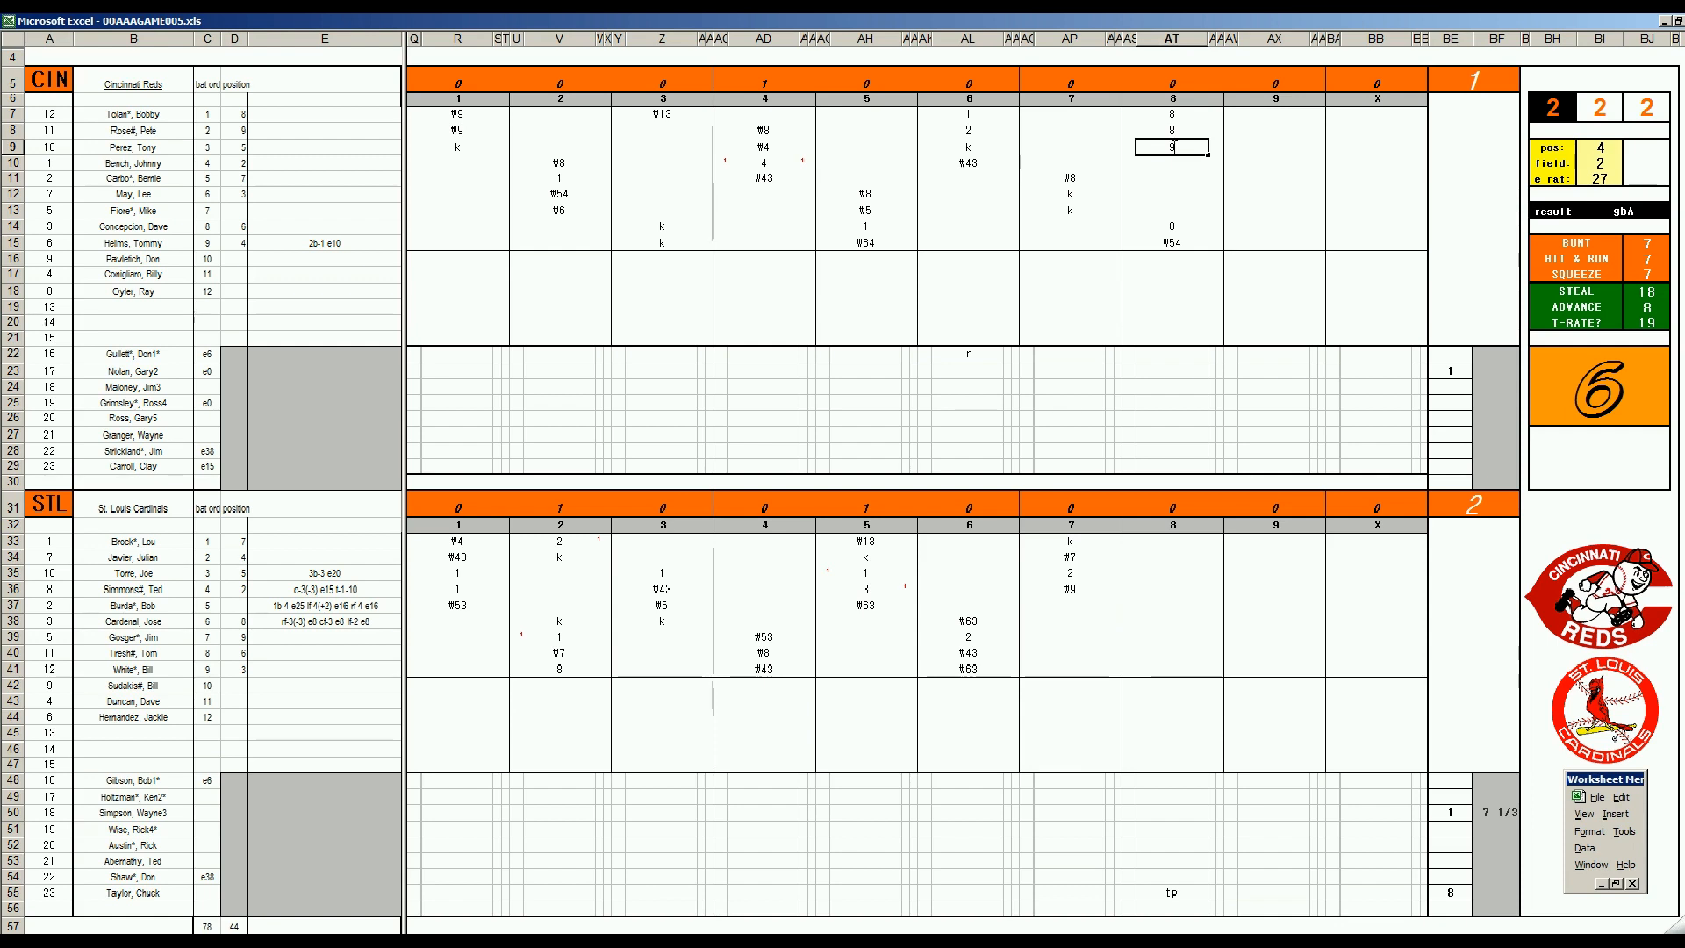
{"action": "key", "text": "BackSpace"}
{"action": "type", "text": "\\9"}
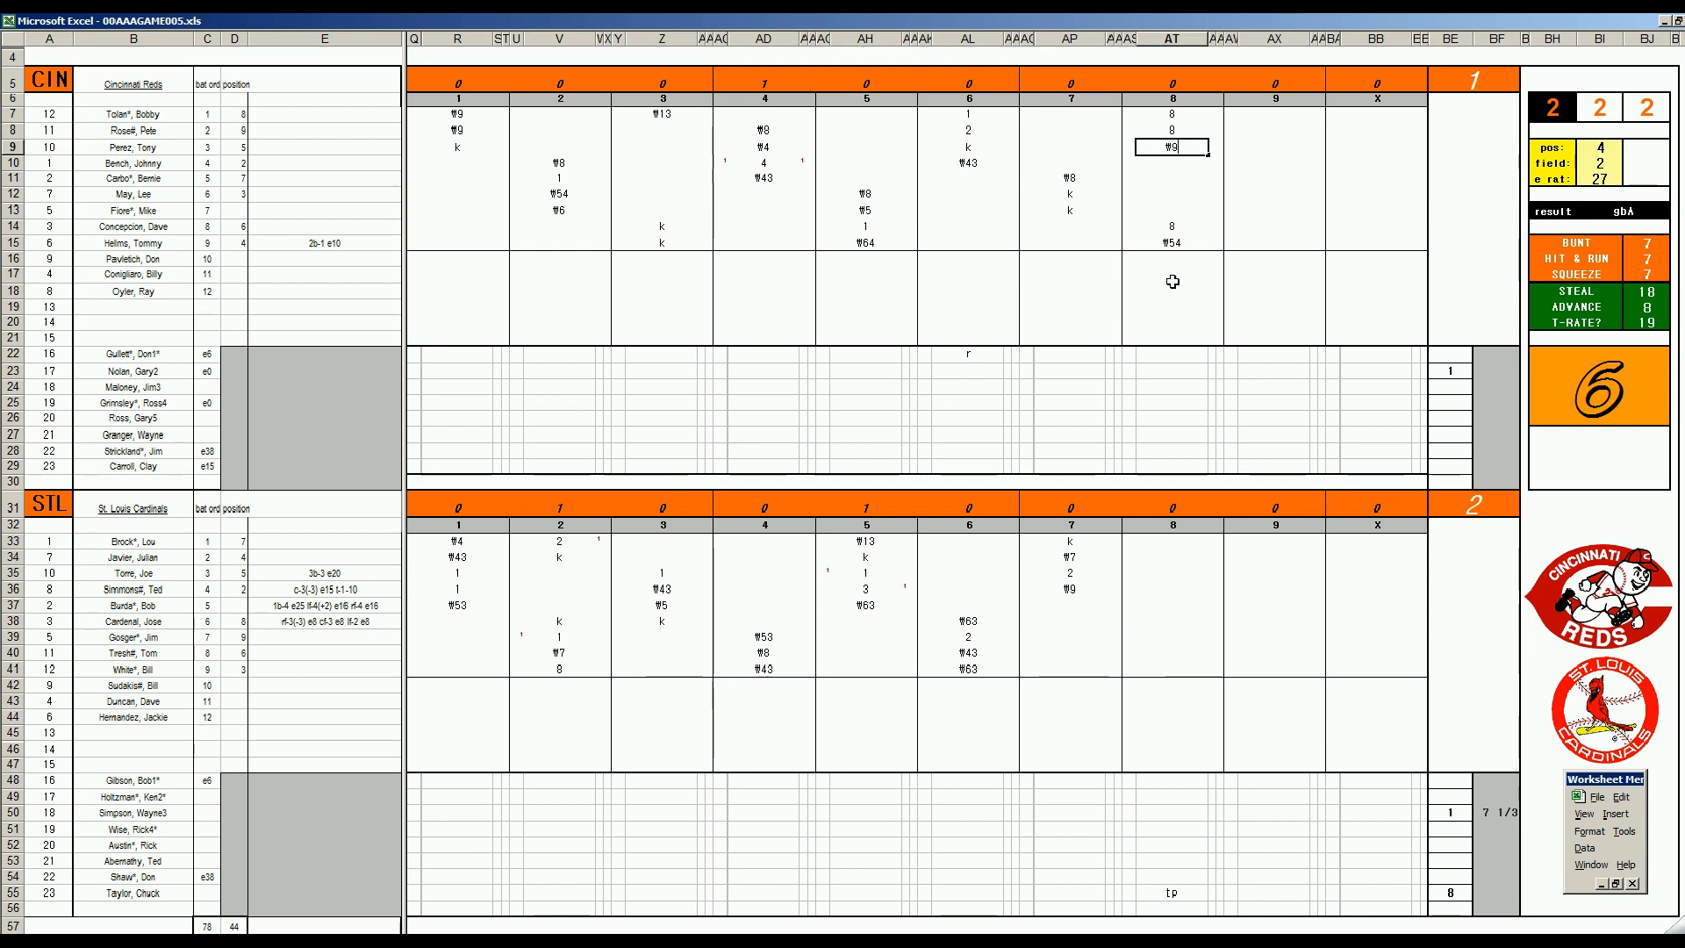
{"action": "left_click", "coordinate": [1175, 164]}
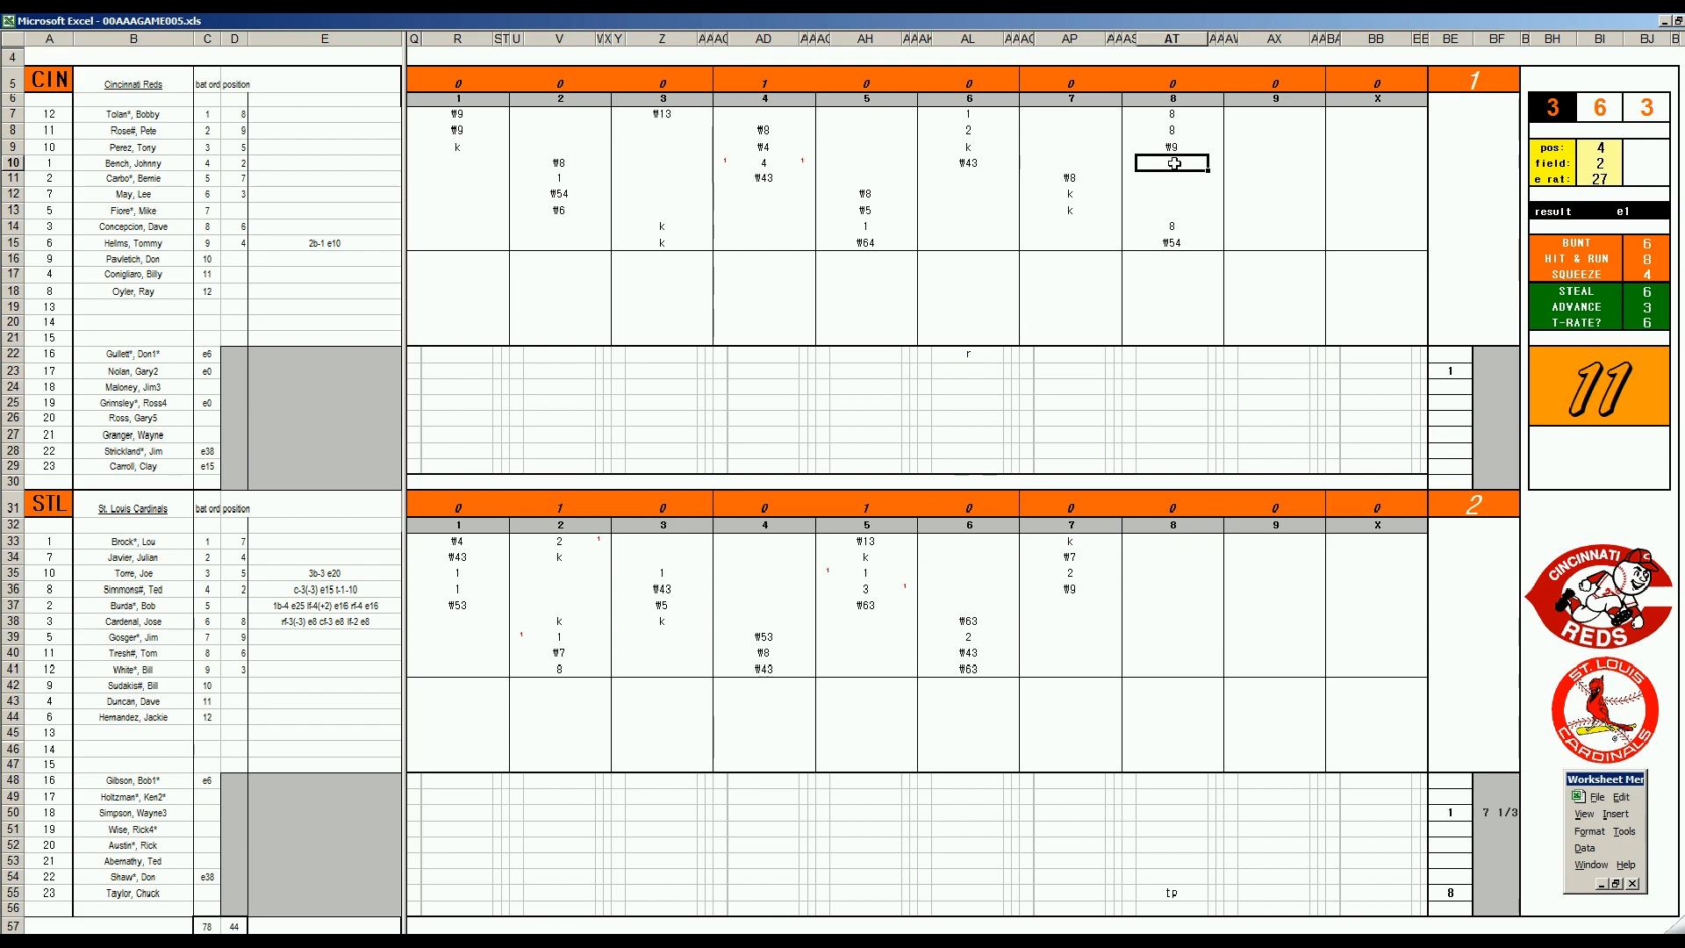
{"action": "type", "text": "#"}
{"action": "type", "text": "1"}
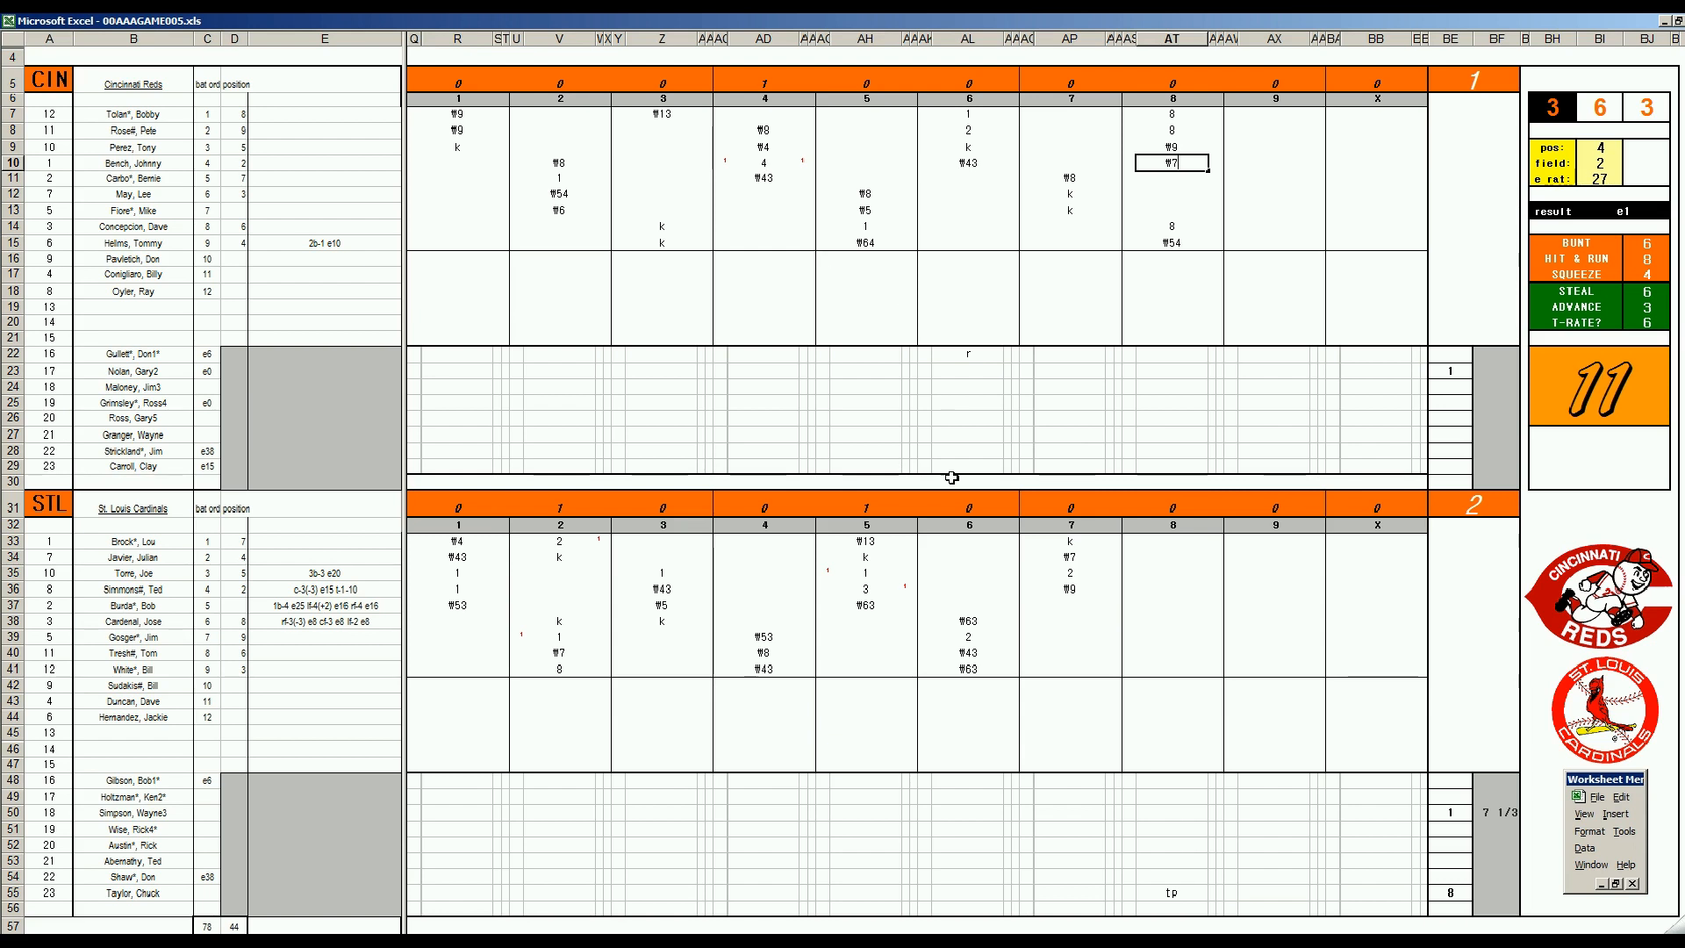
- Score St. Louis's eighth inning with #43 in AT37, #5 in AT38 and #9 in AT39
{"action": "left_click", "coordinate": [1162, 609]}
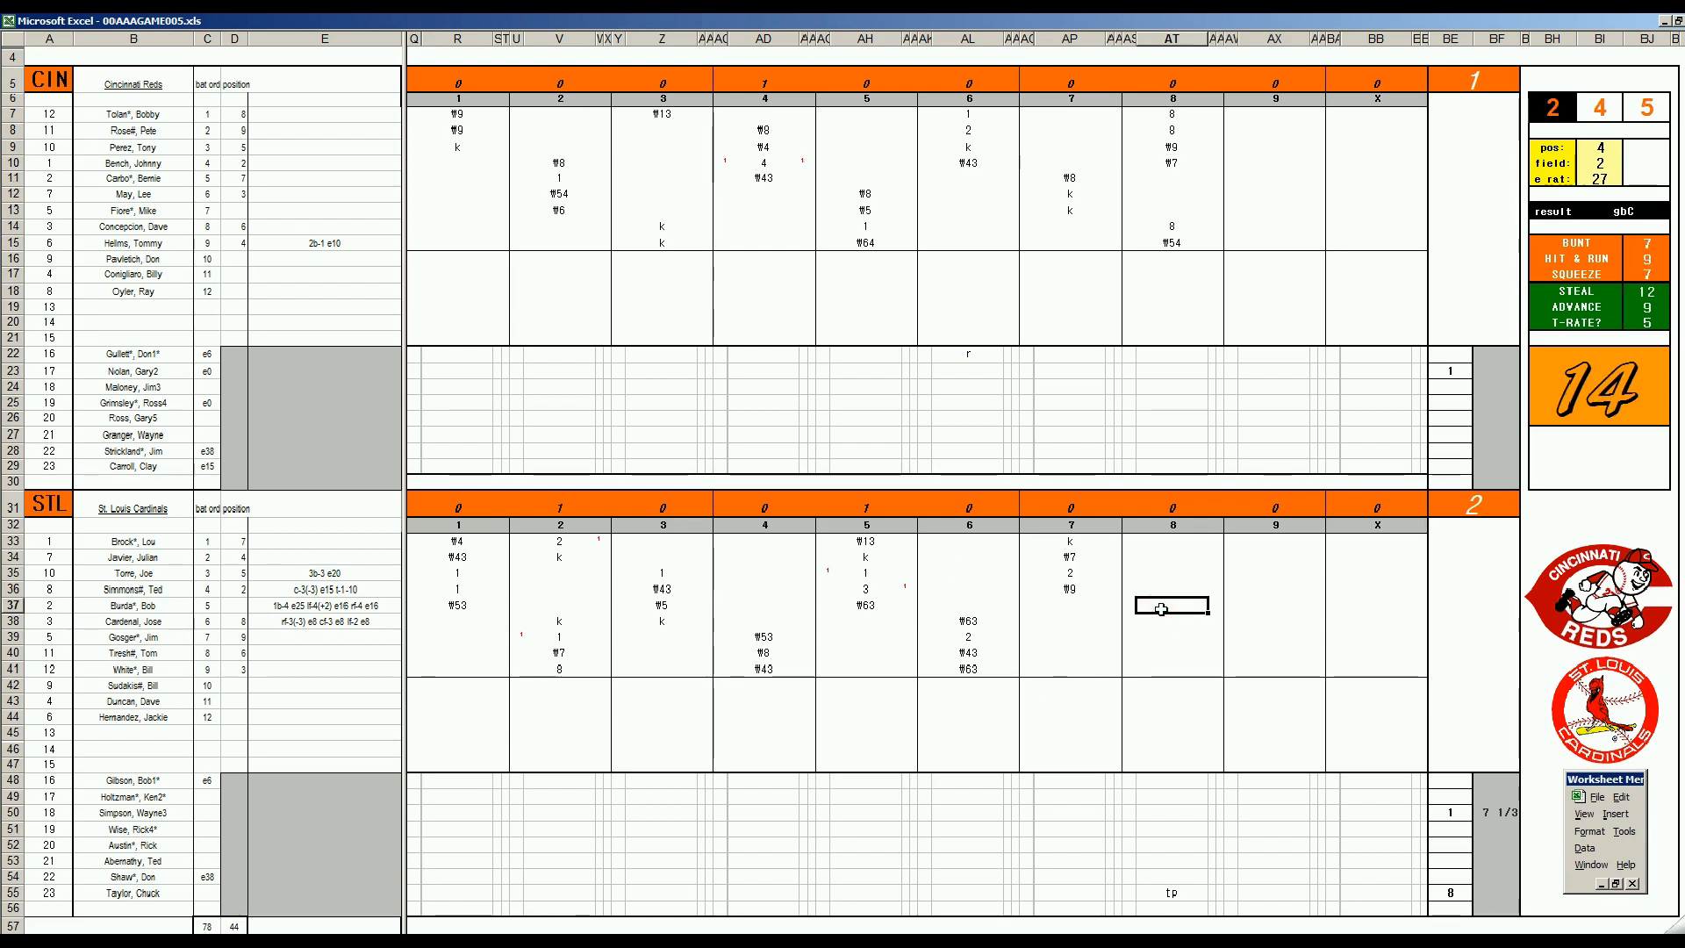
{"action": "type", "text": "#43"}
{"action": "key", "text": "Return"}
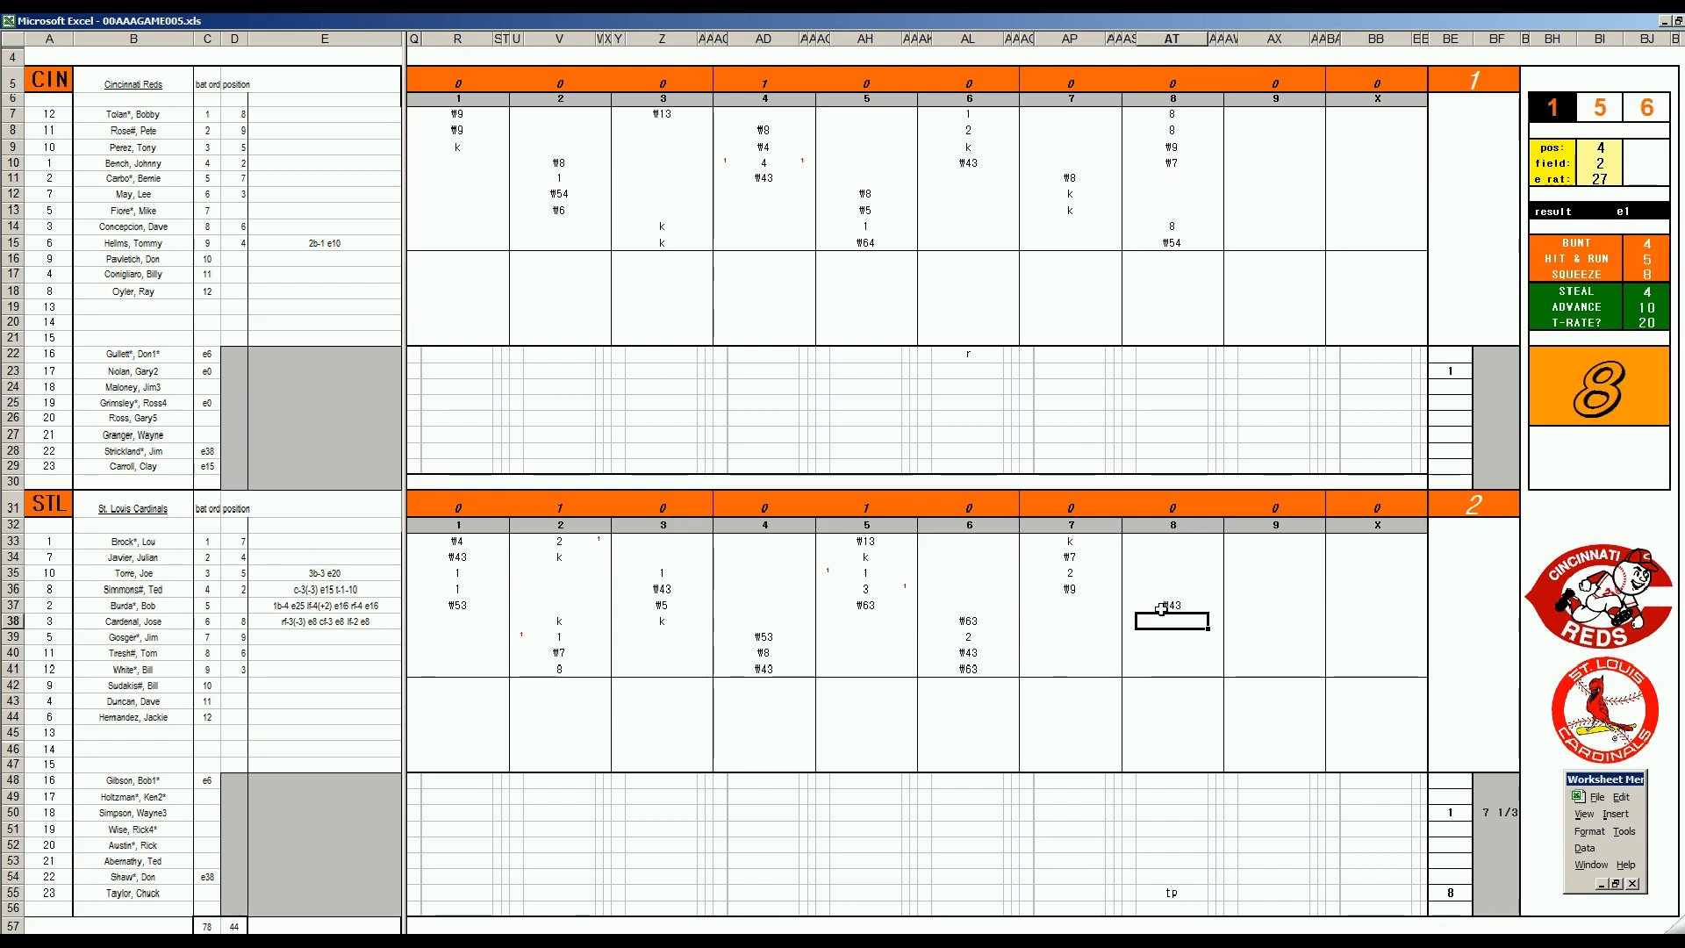
{"action": "type", "text": "#5"}
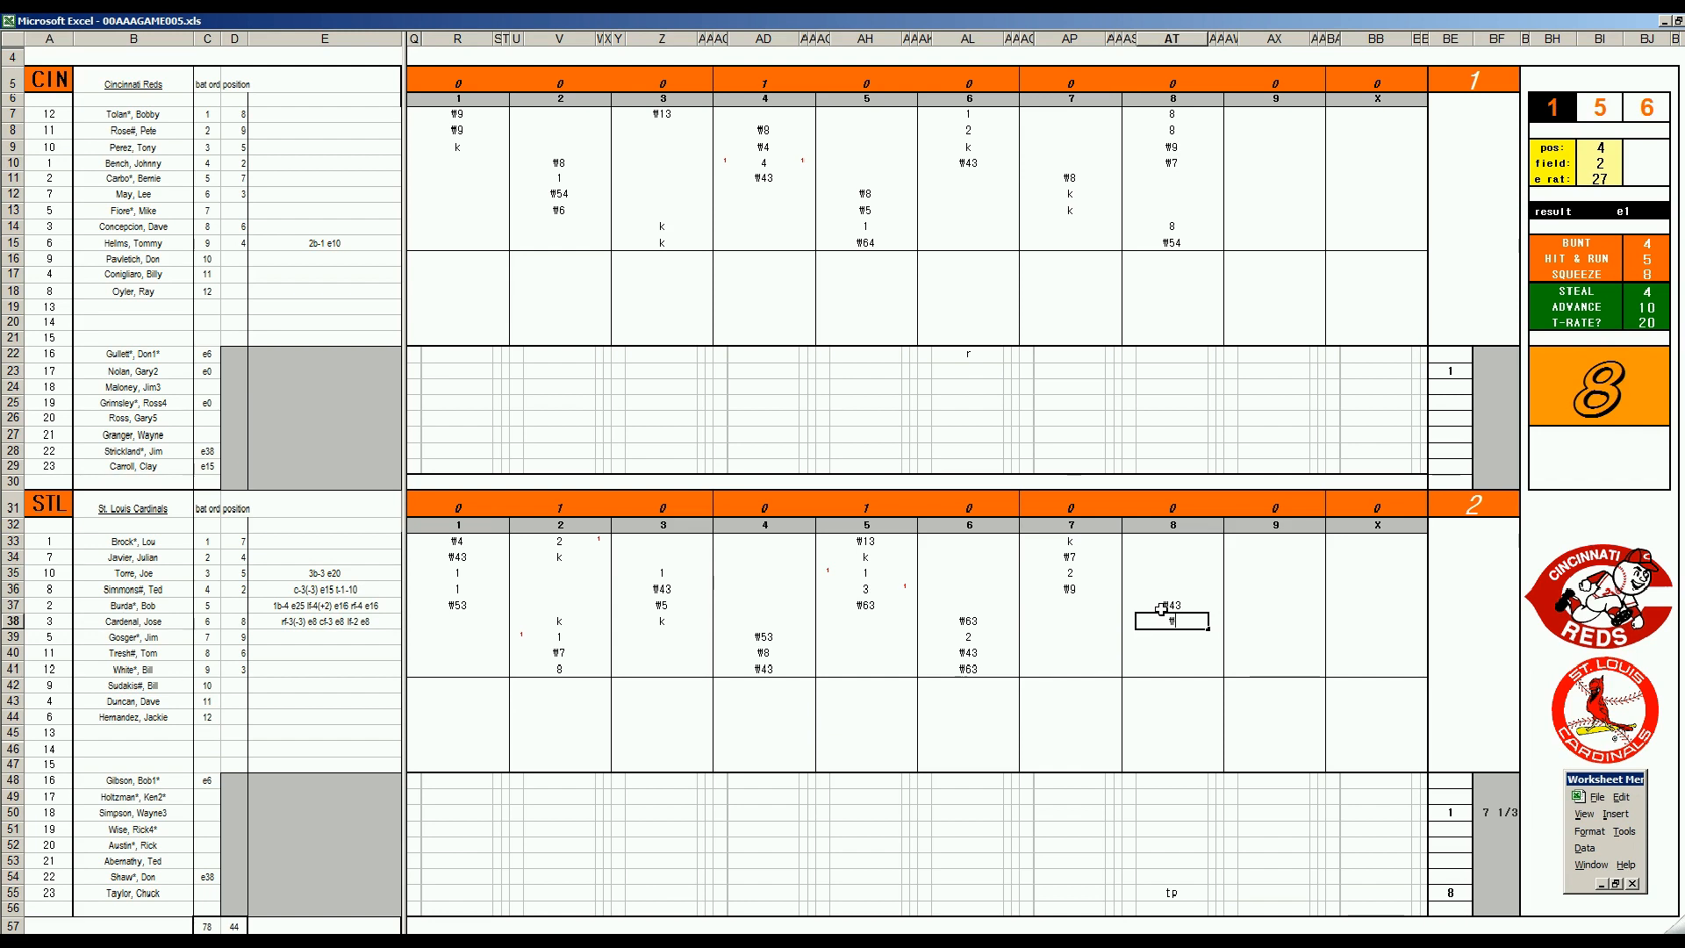
{"action": "key", "text": "Return"}
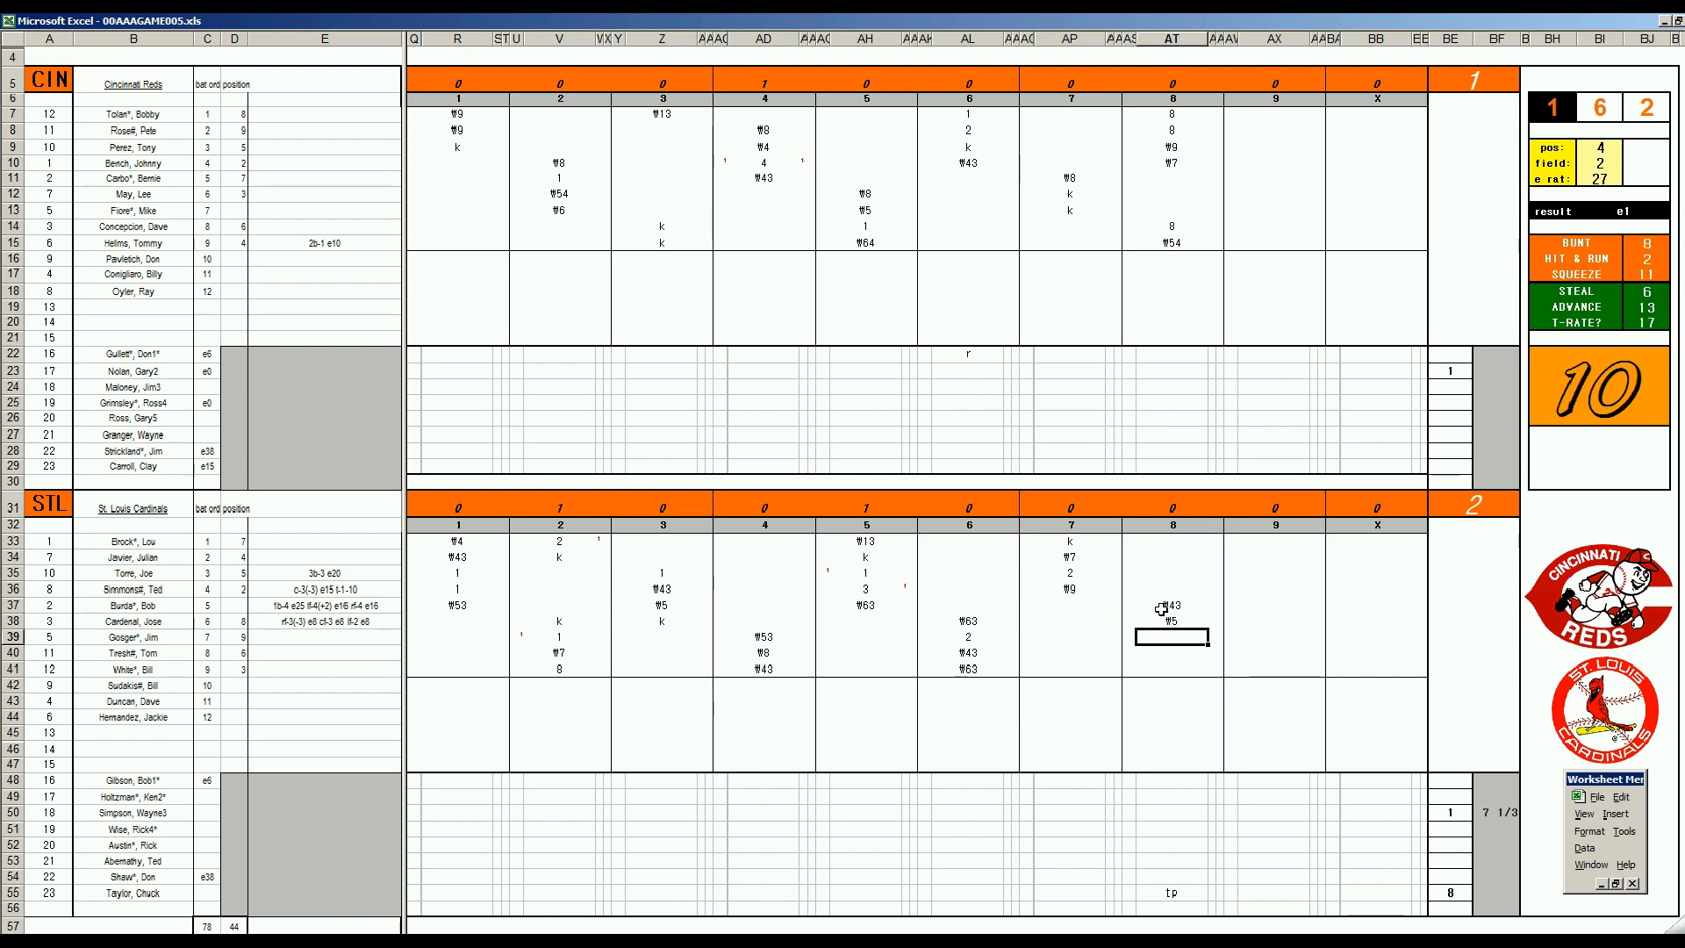
{"action": "type", "text": "#9"}
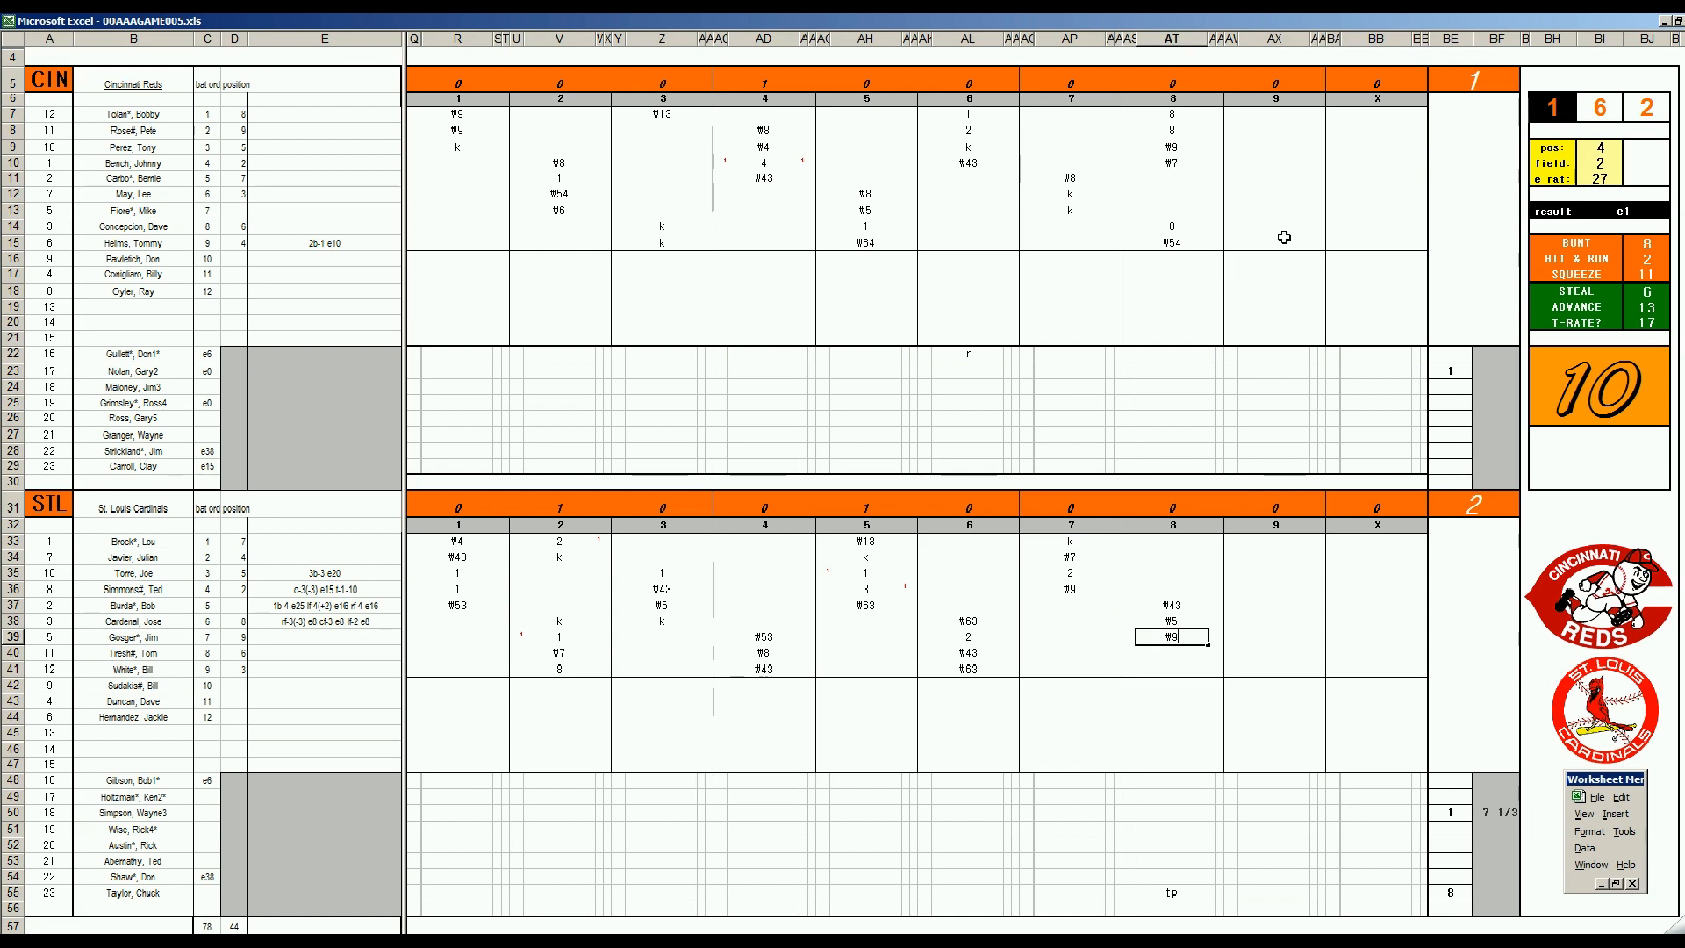
- Score Cincinnati's first two batters in the ninth inning with k in AX11 and 8 in AX12
{"action": "left_click", "coordinate": [1268, 181]}
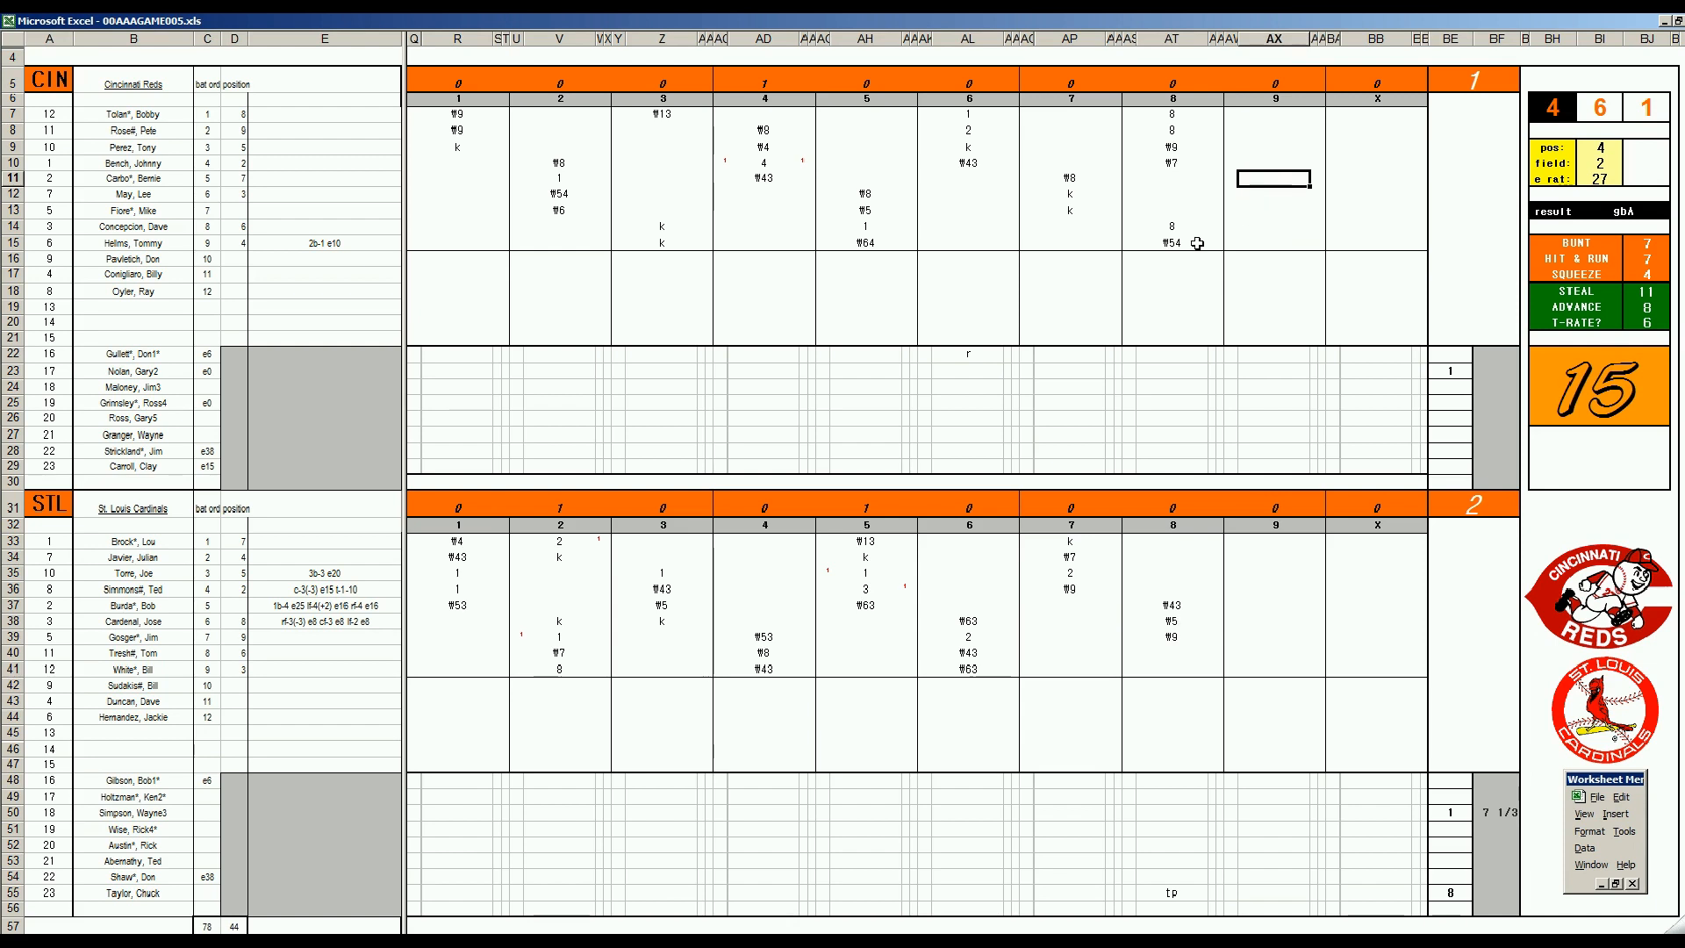
{"action": "type", "text": "k"}
{"action": "key", "text": "Return"}
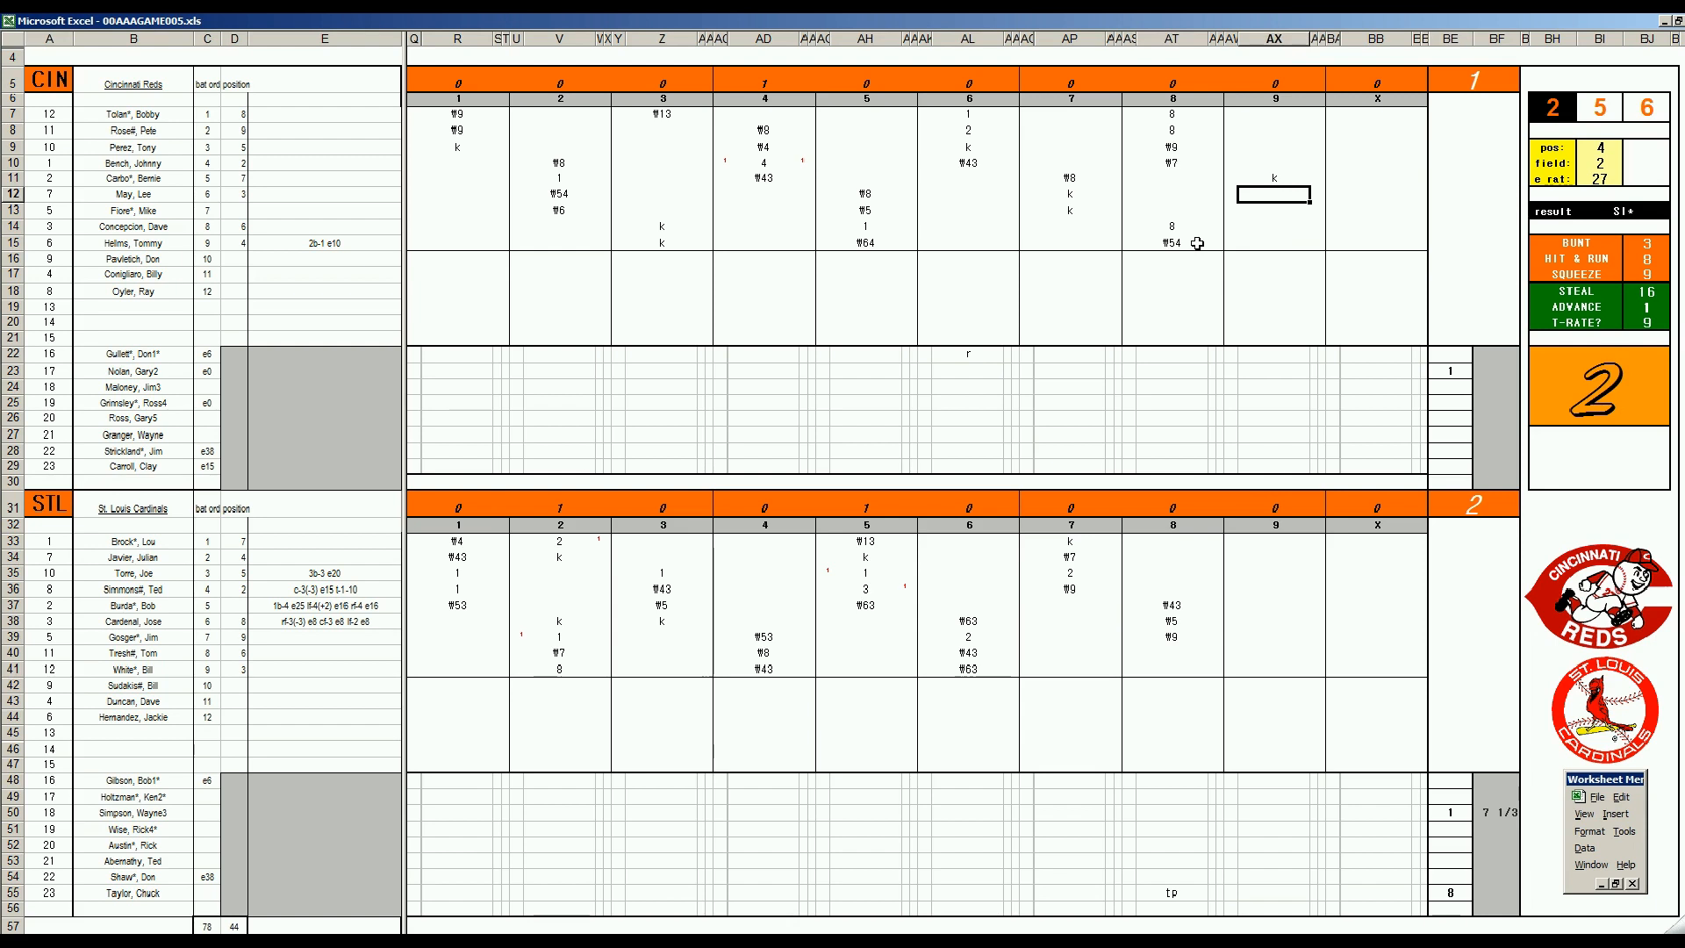
{"action": "type", "text": "8"}
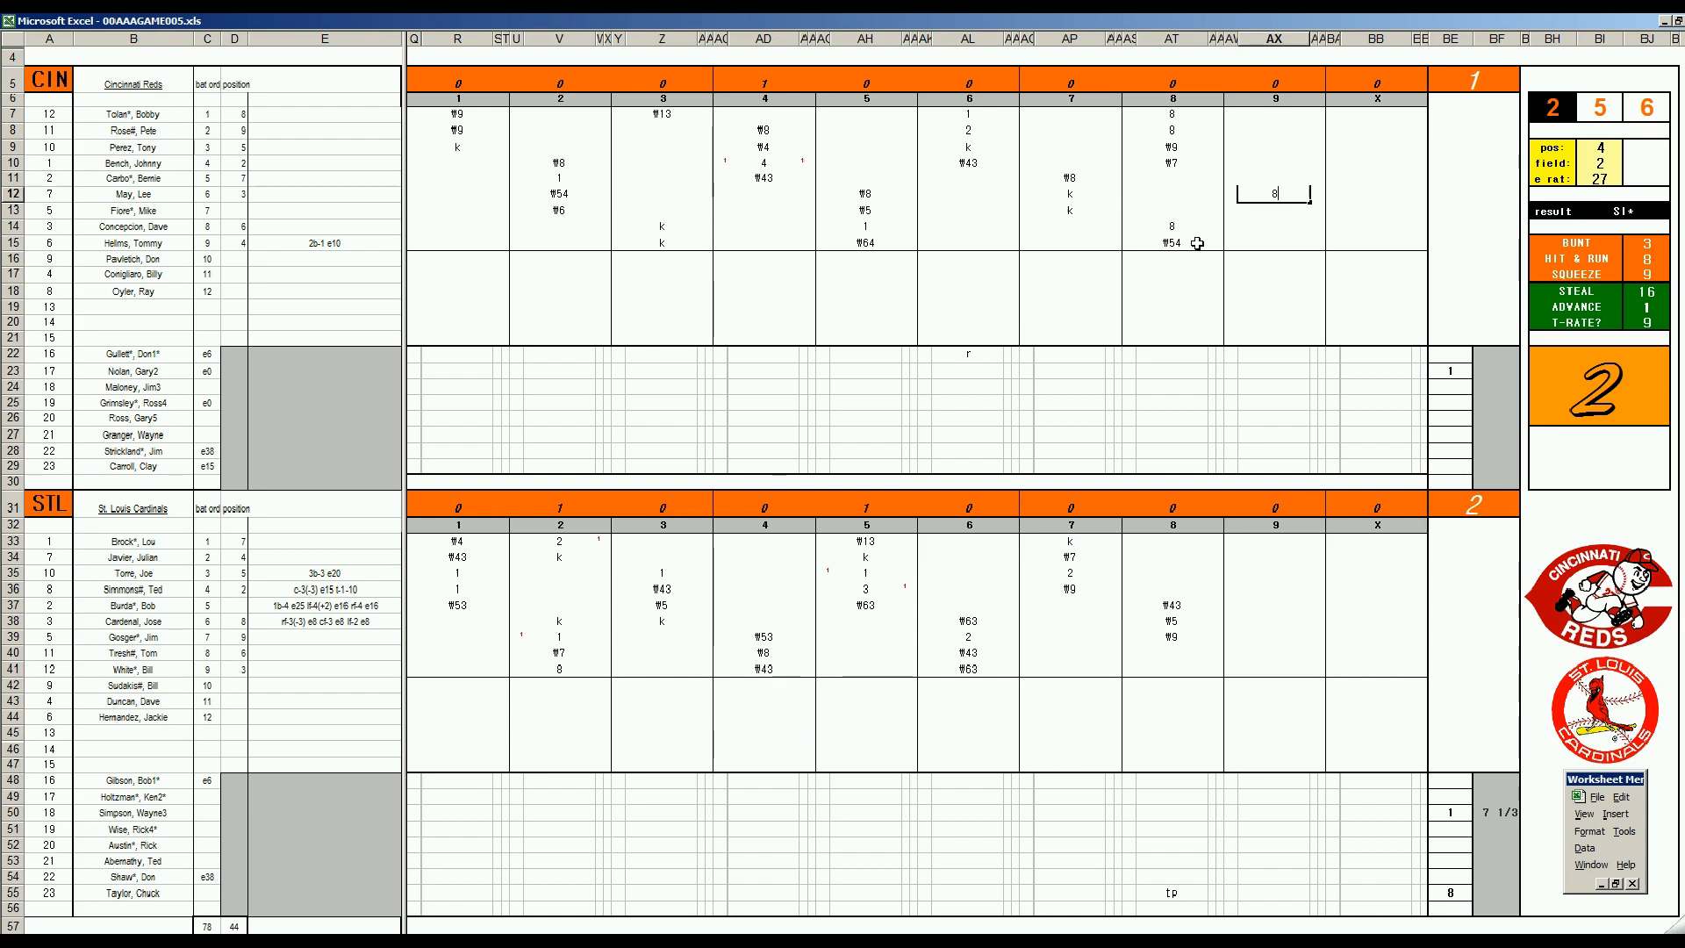
{"action": "key", "text": "Return"}
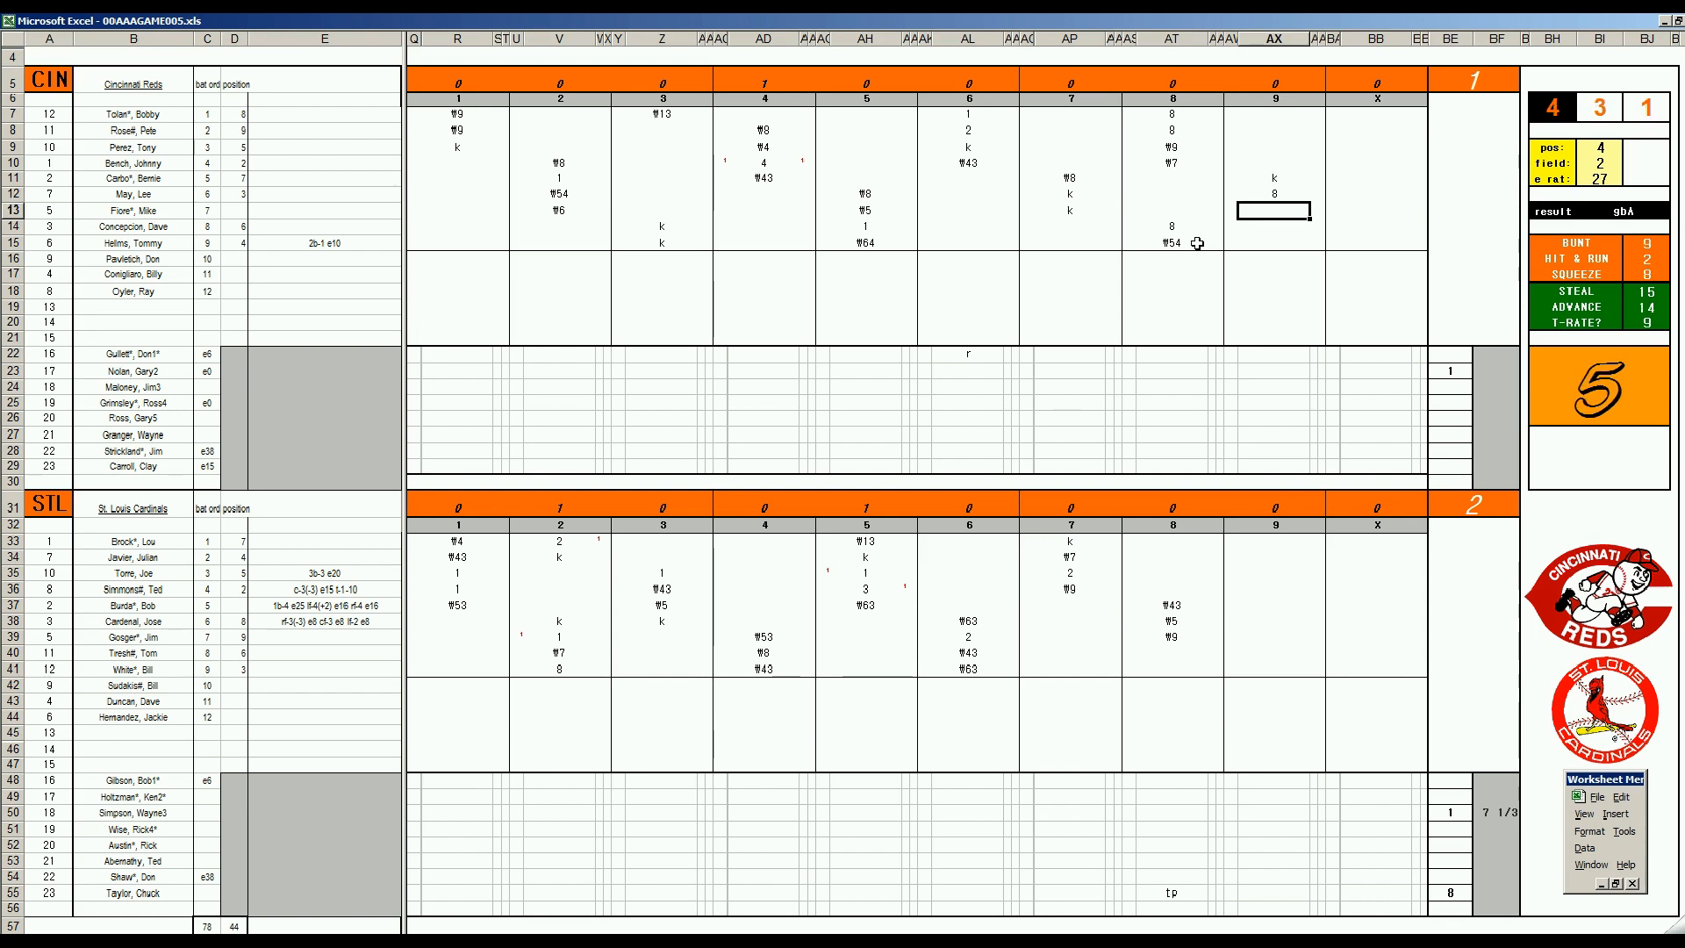
- Look up the fielding result for position 5, field 3 and error rating 20, and record #543 in AX13
{"action": "key", "text": "Tab"}
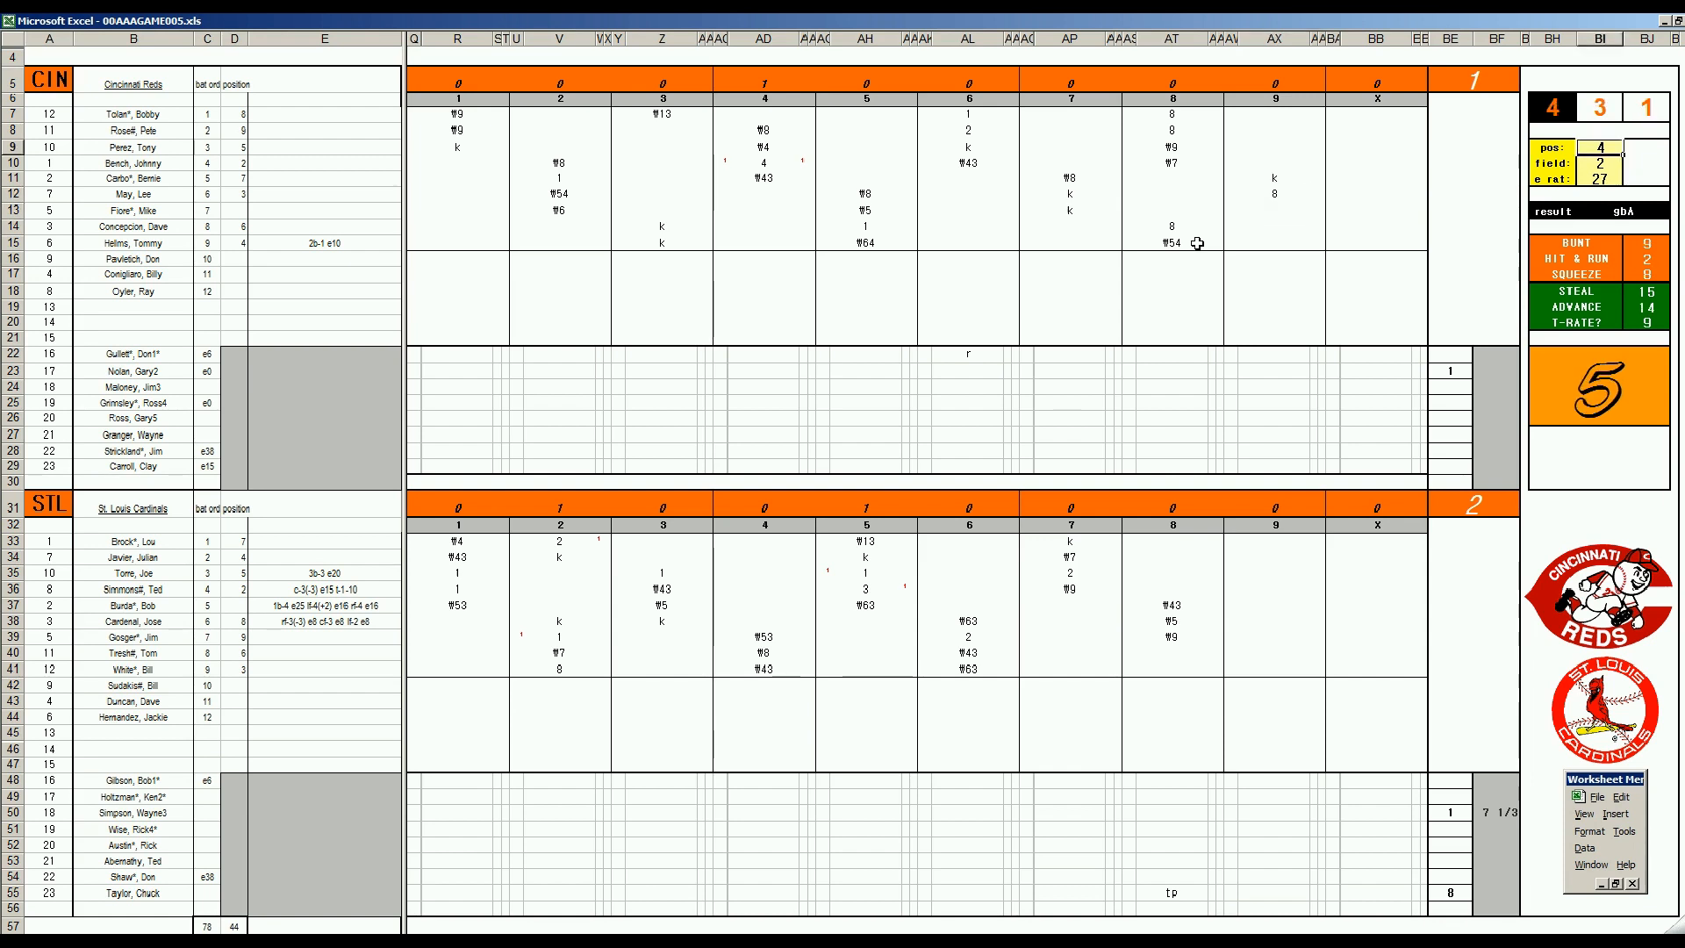
{"action": "type", "text": "5"}
{"action": "key", "text": "Return"}
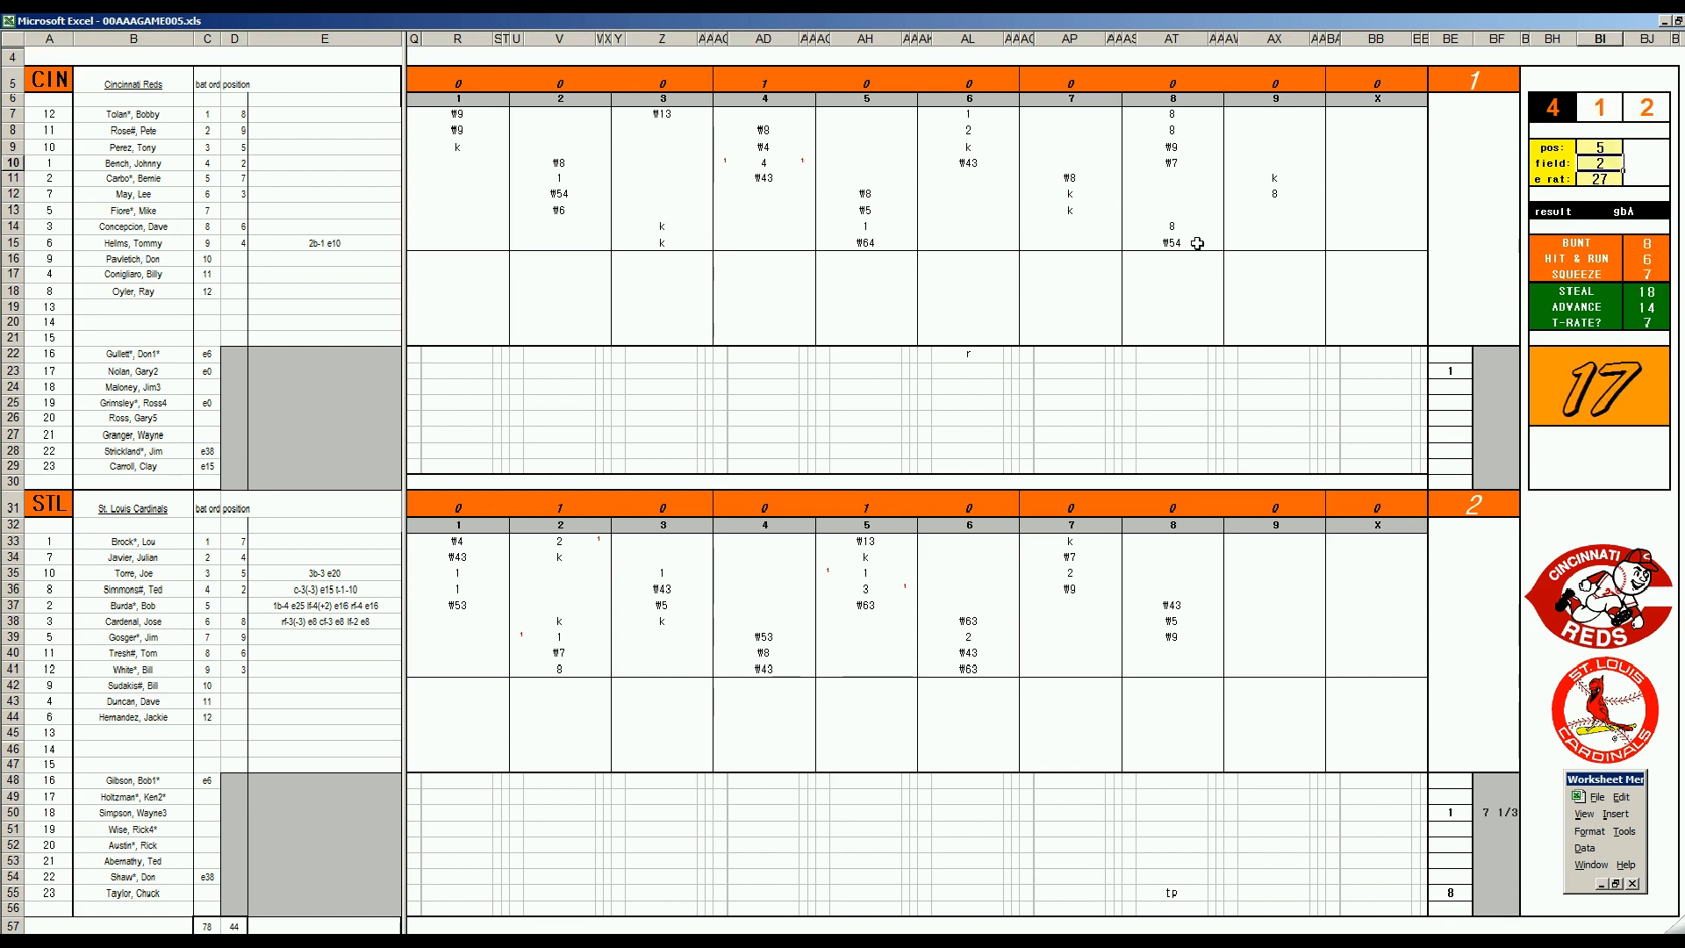
{"action": "type", "text": "3"}
{"action": "key", "text": "Return"}
{"action": "type", "text": "20"}
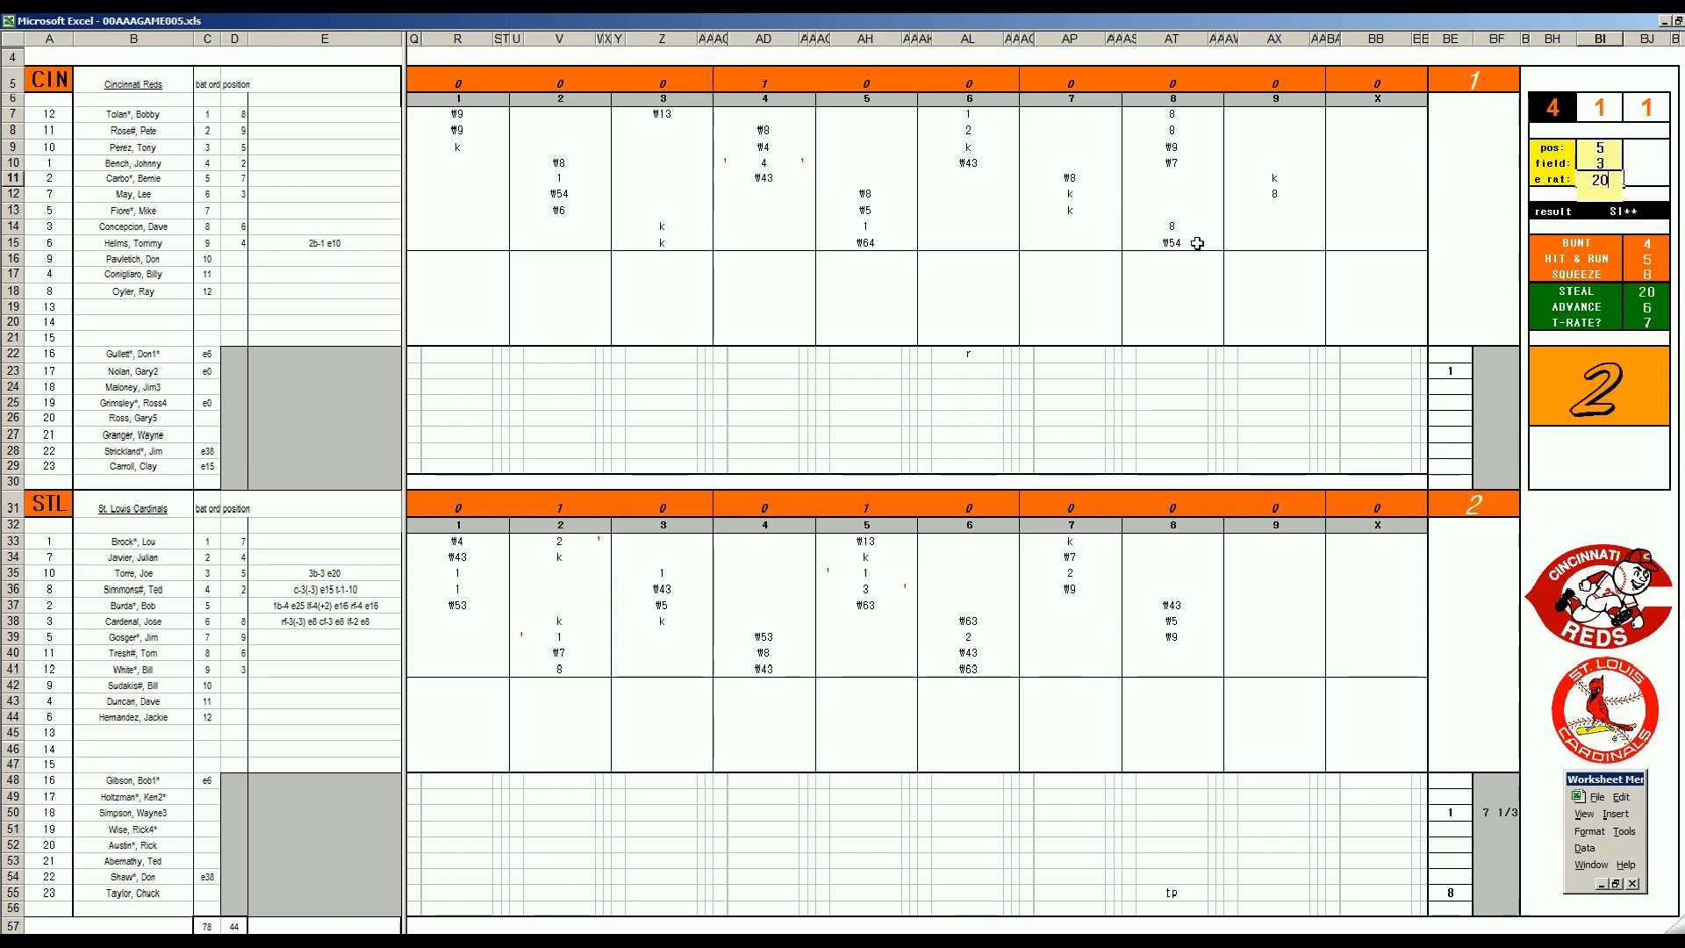
{"action": "key", "text": "Return"}
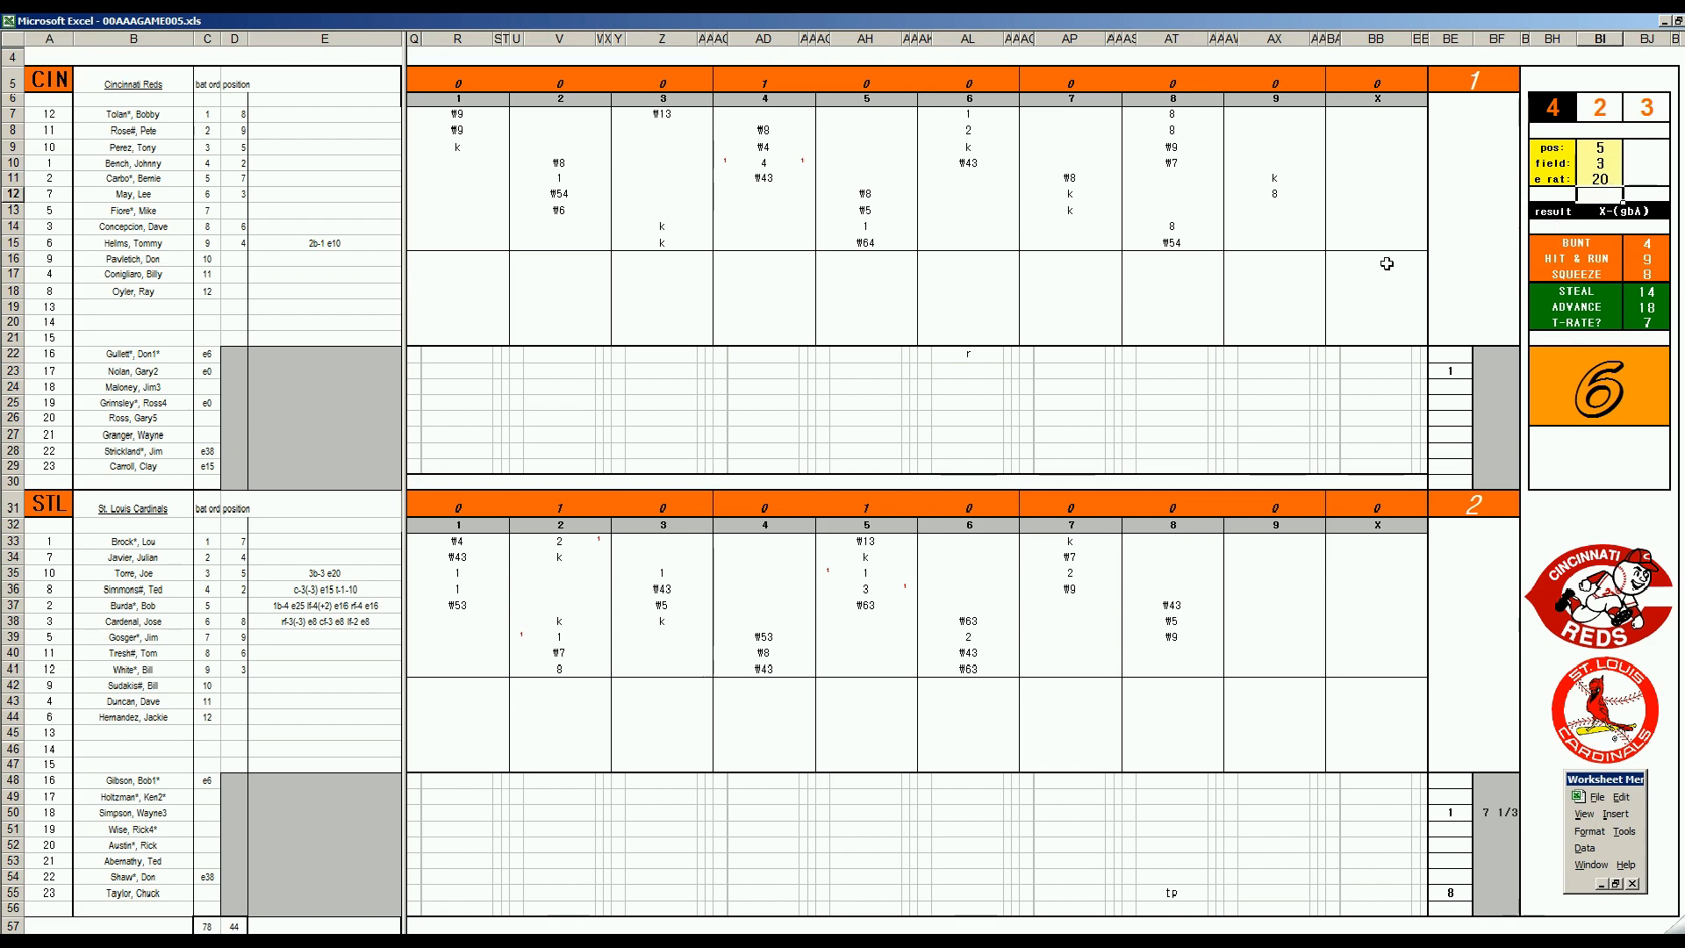
{"action": "left_click", "coordinate": [1276, 205]}
{"action": "type", "text": "#543"}
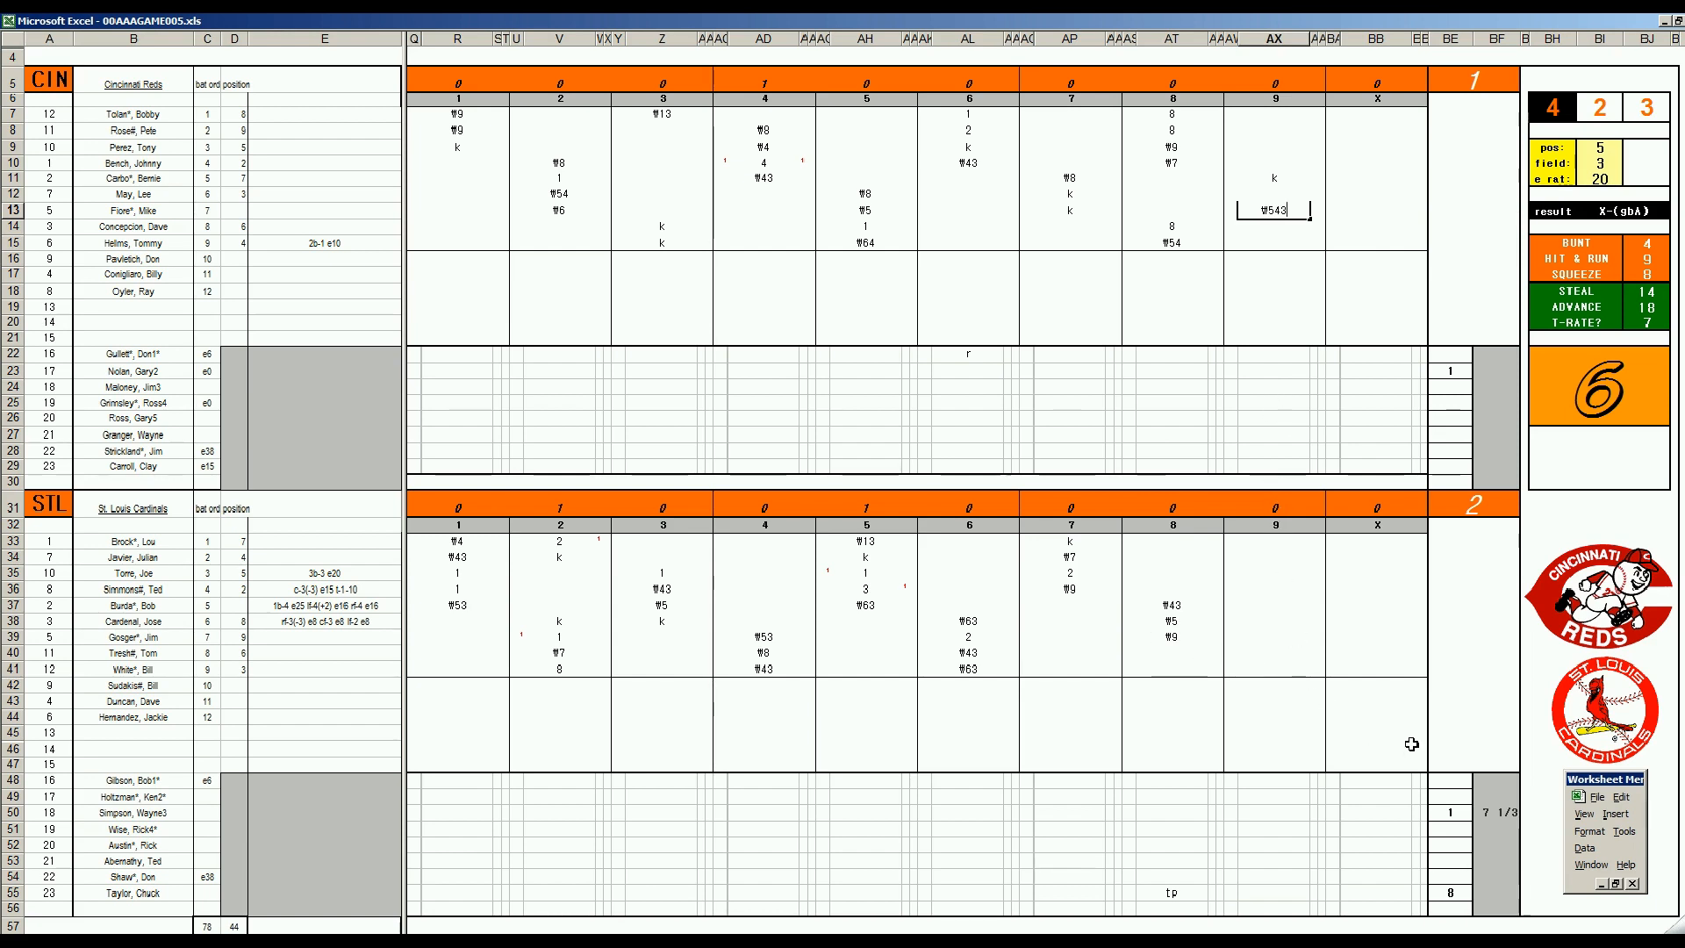
- Enter the final innings pitched: +5/3 in BF55 for St. Louis's reliever and 8 in BF23 for Cincinnati's pitcher
{"action": "left_click", "coordinate": [1489, 895]}
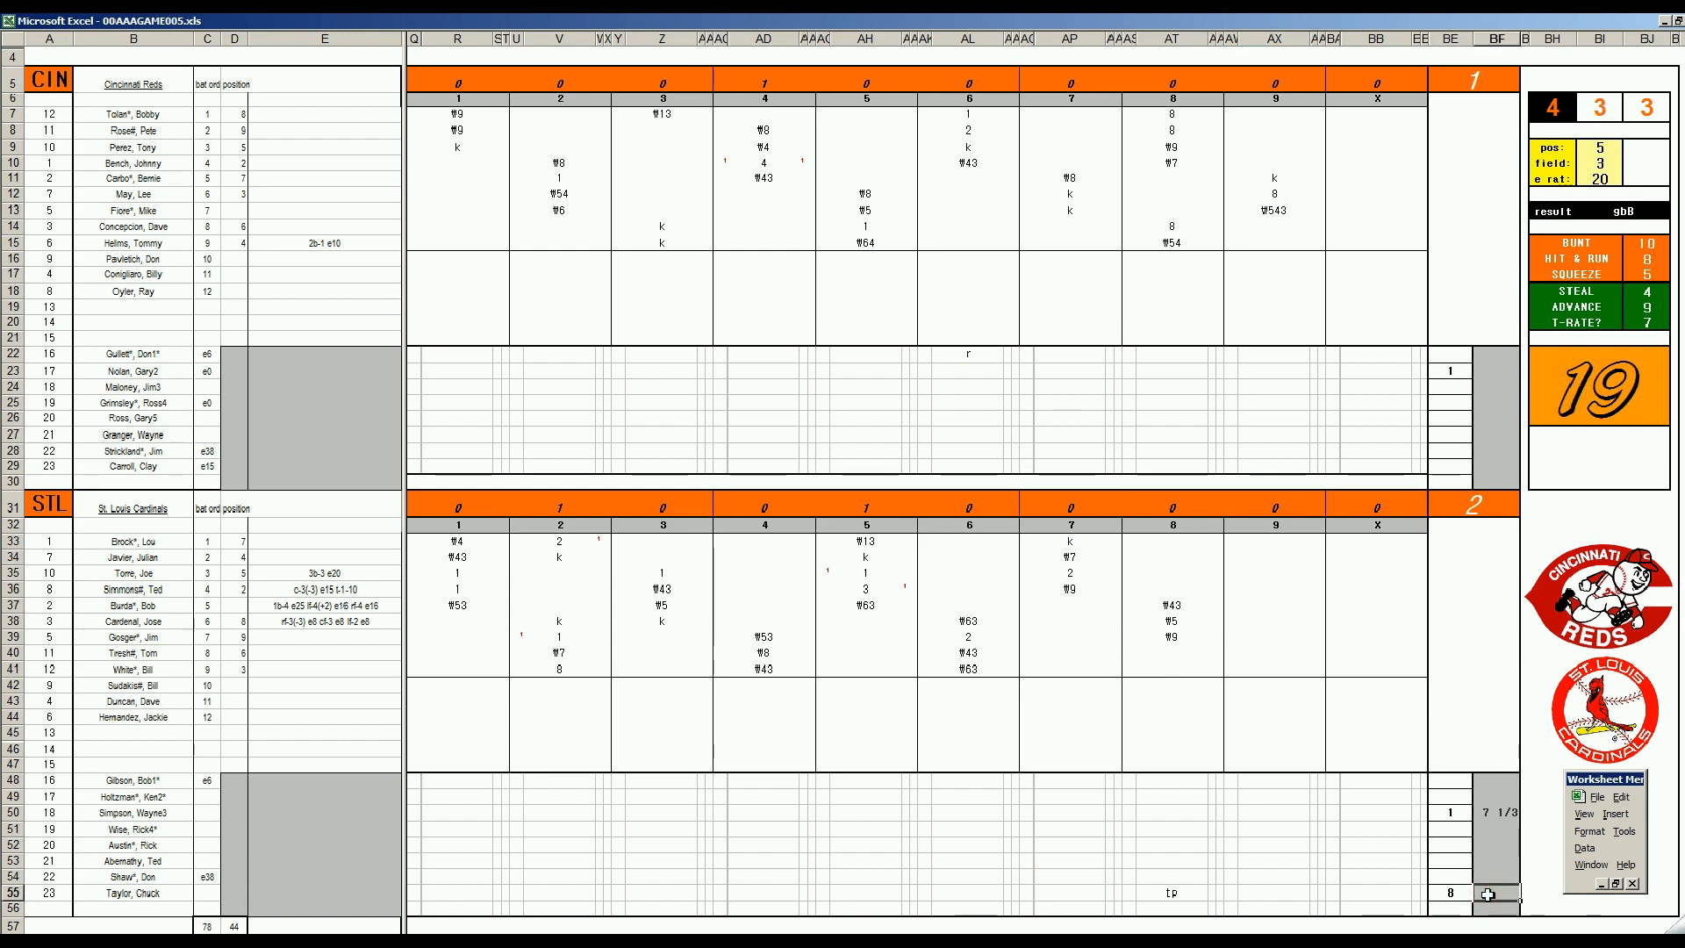
{"action": "type", "text": "+5/3"}
{"action": "key", "text": "Return"}
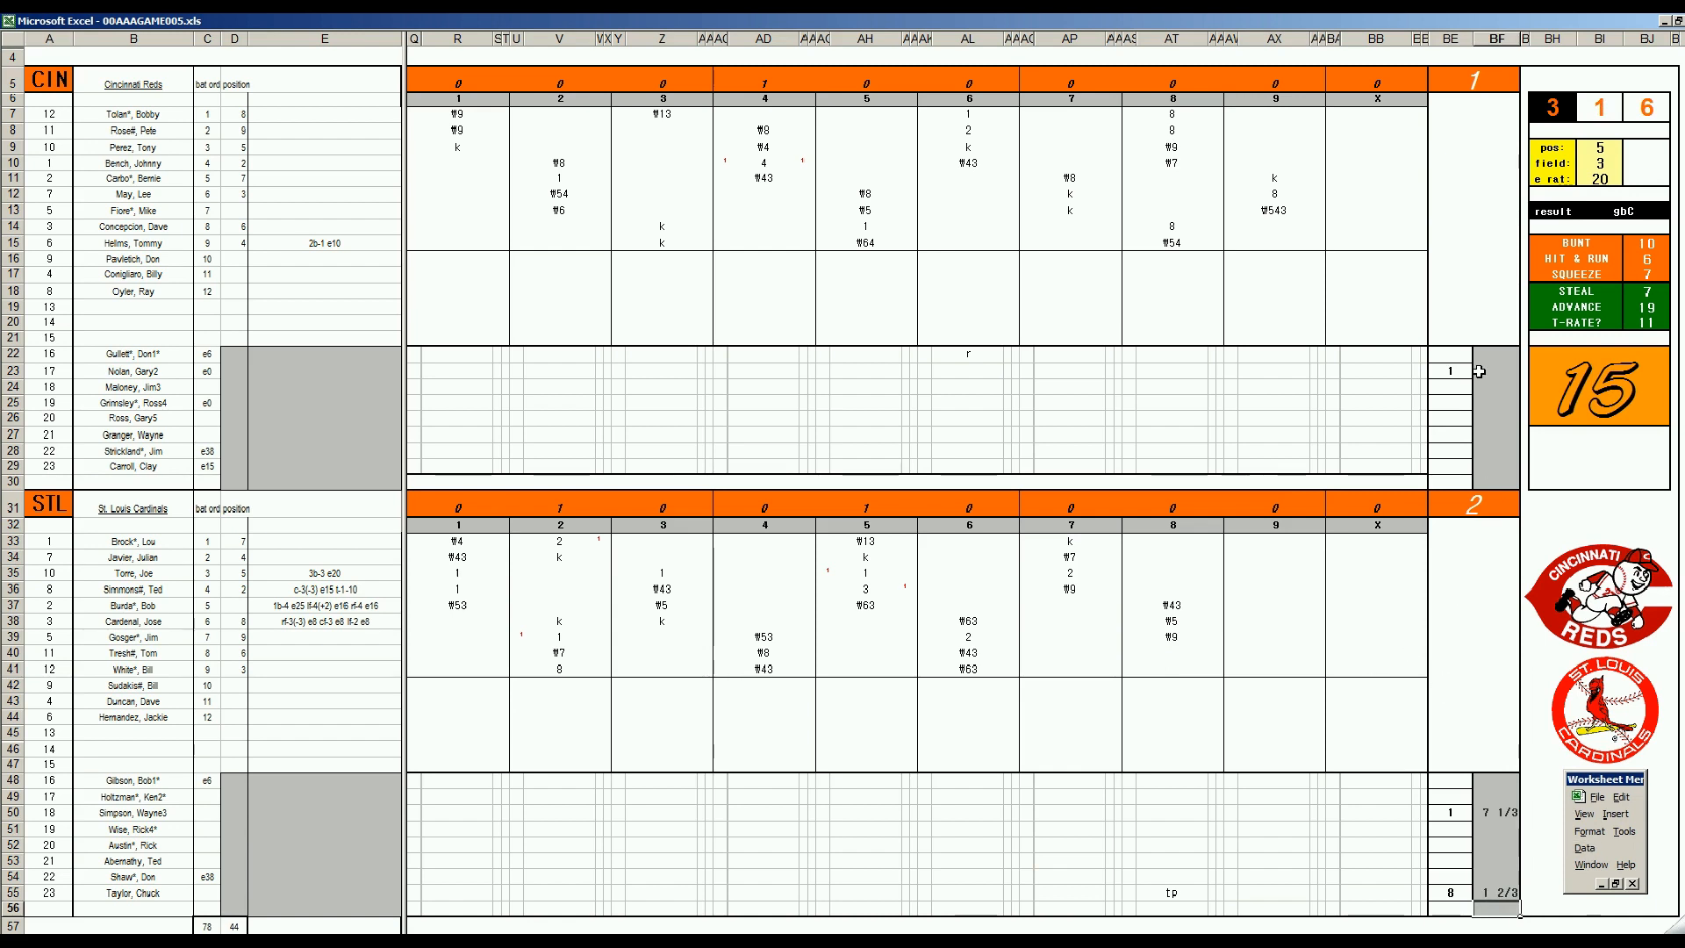
{"action": "left_click", "coordinate": [1185, 666]}
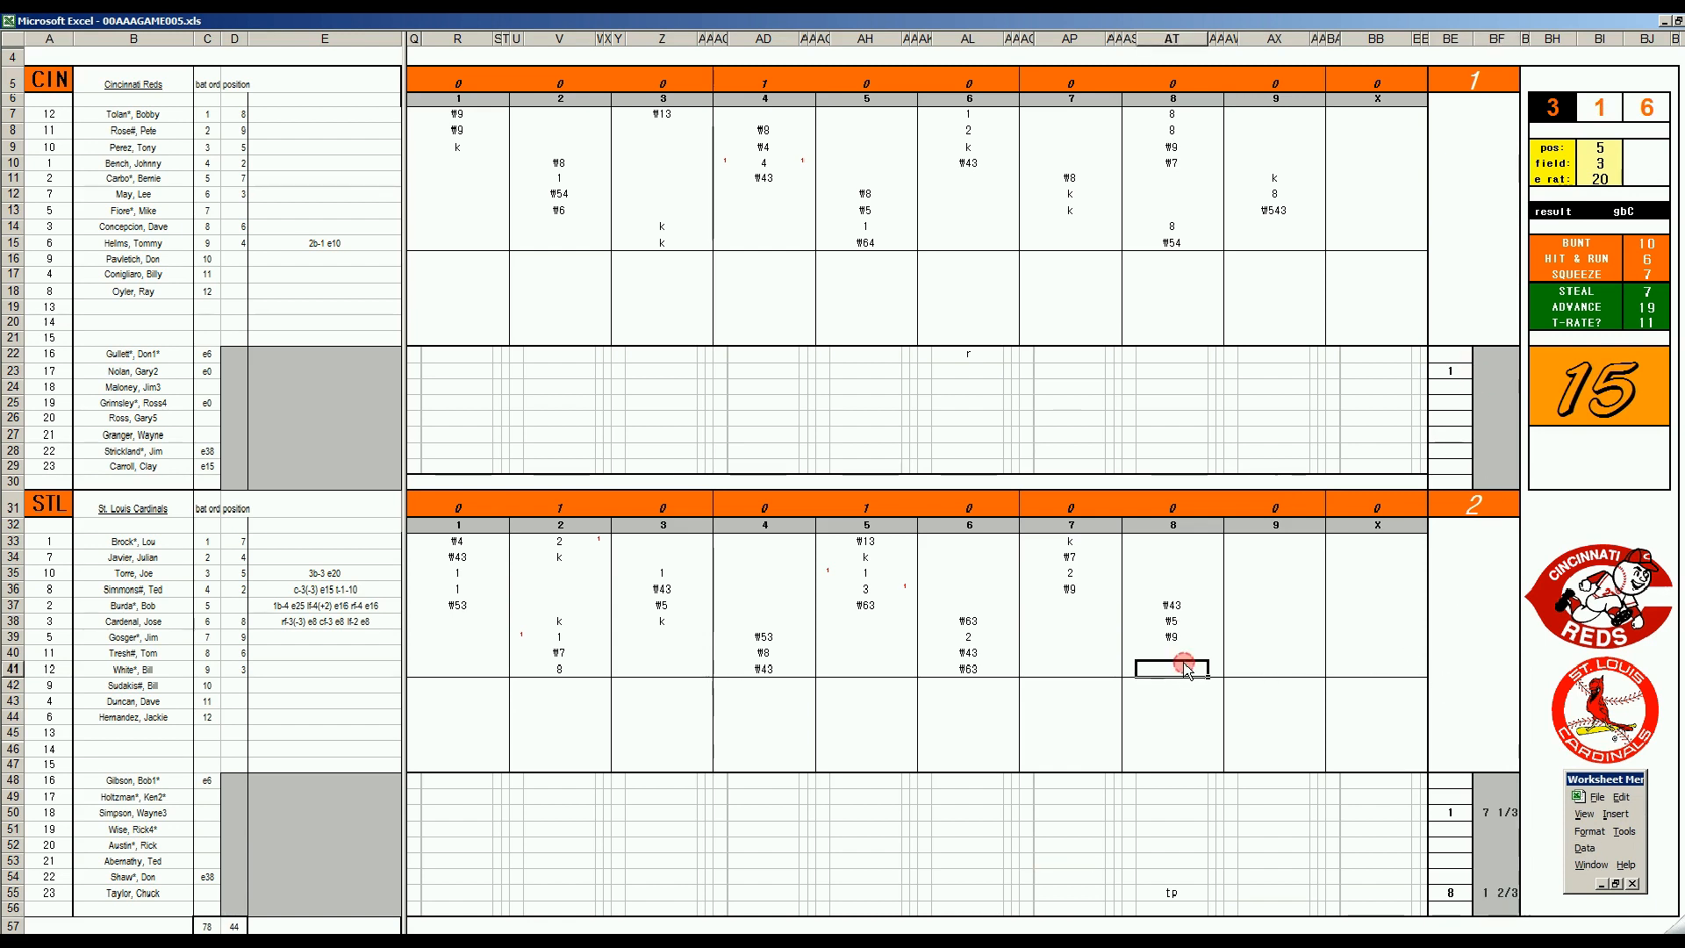
{"action": "left_click", "coordinate": [1494, 372]}
{"action": "type", "text": "8"}
{"action": "key", "text": "Return"}
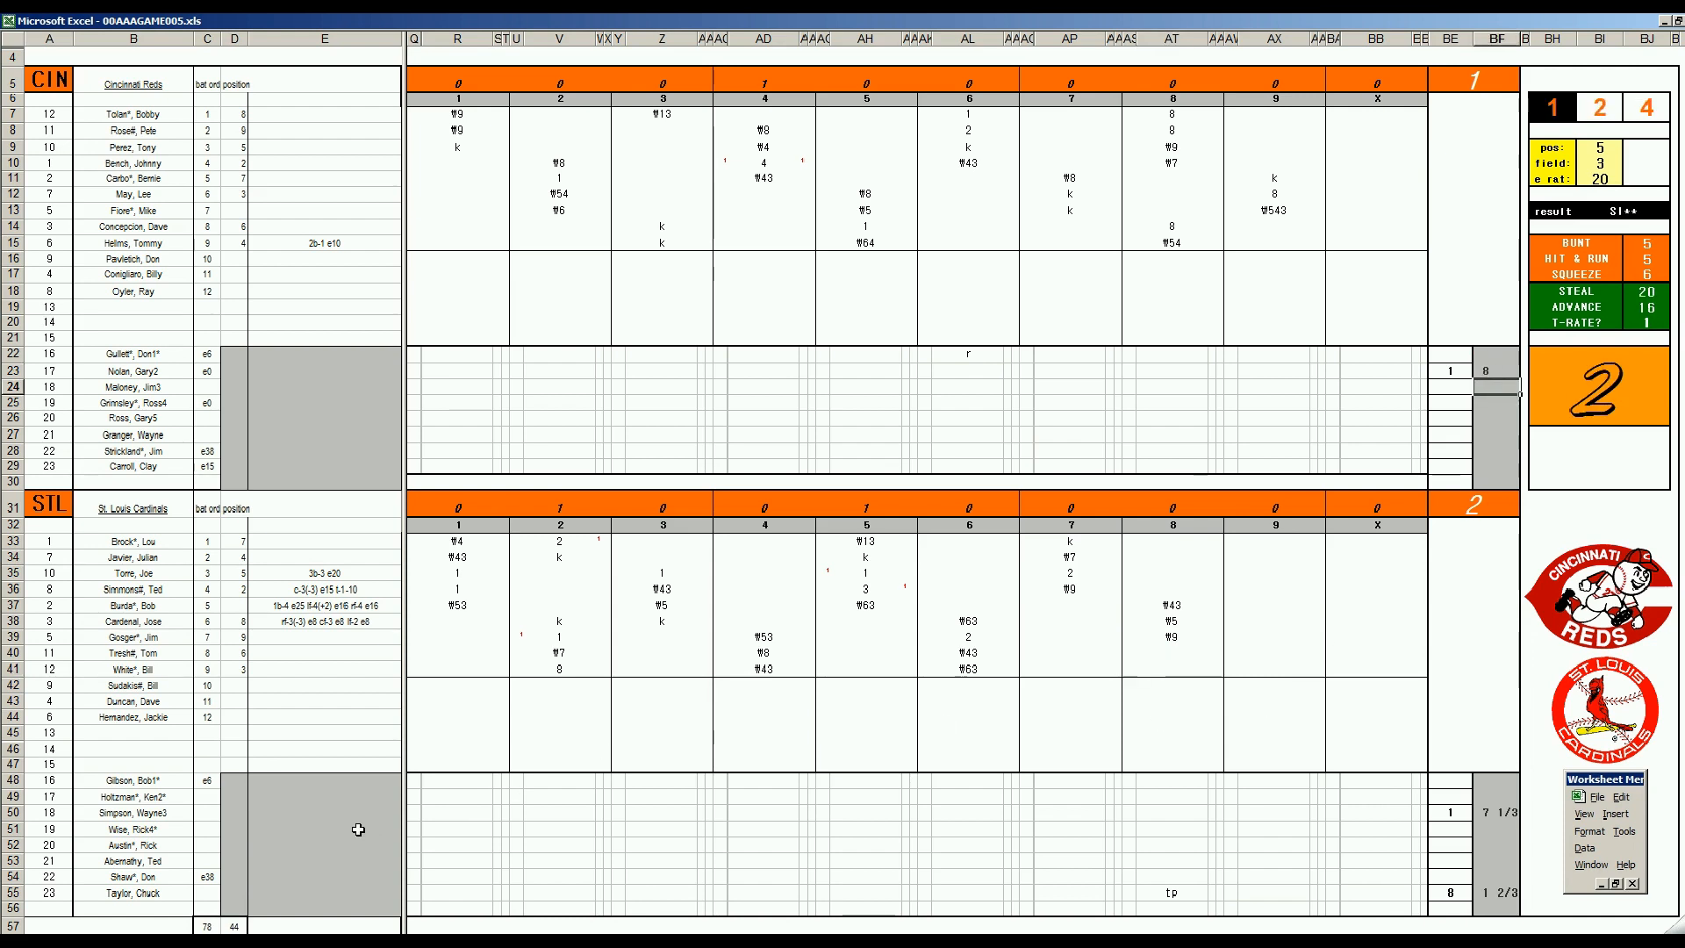
- In the Book7 copy, enter the St. Louis reliever's line in row 55: 1 save, 1 walk and 1 strikeout
{"action": "left_click", "coordinate": [322, 822]}
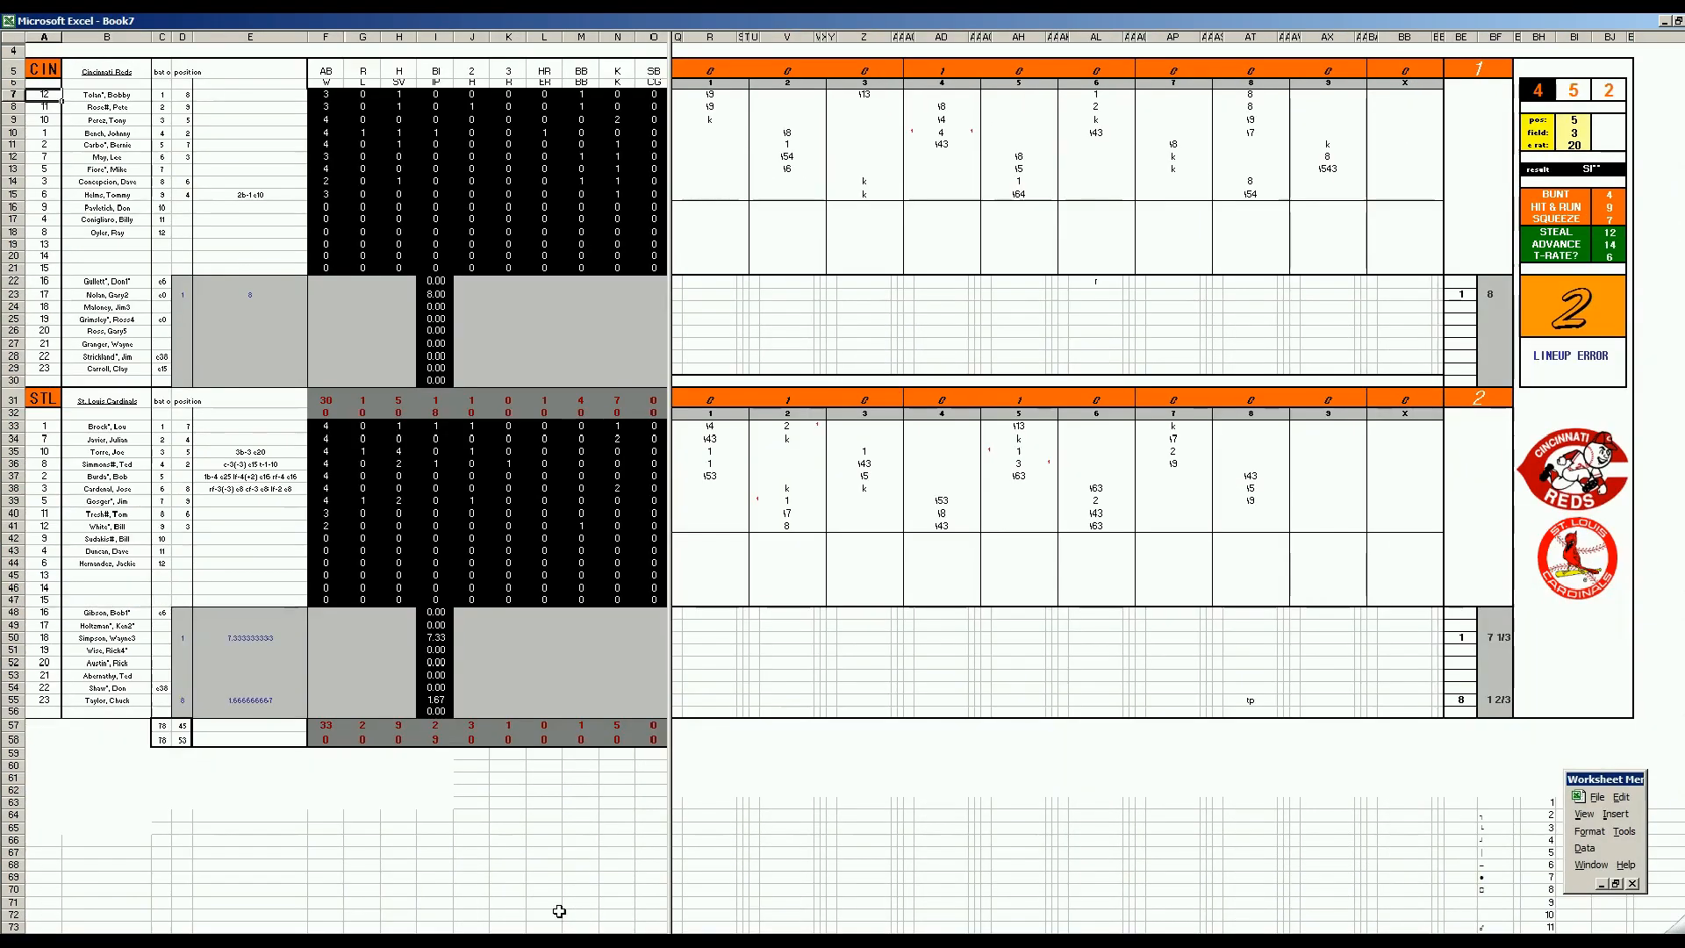
{"action": "left_click", "coordinate": [339, 698]}
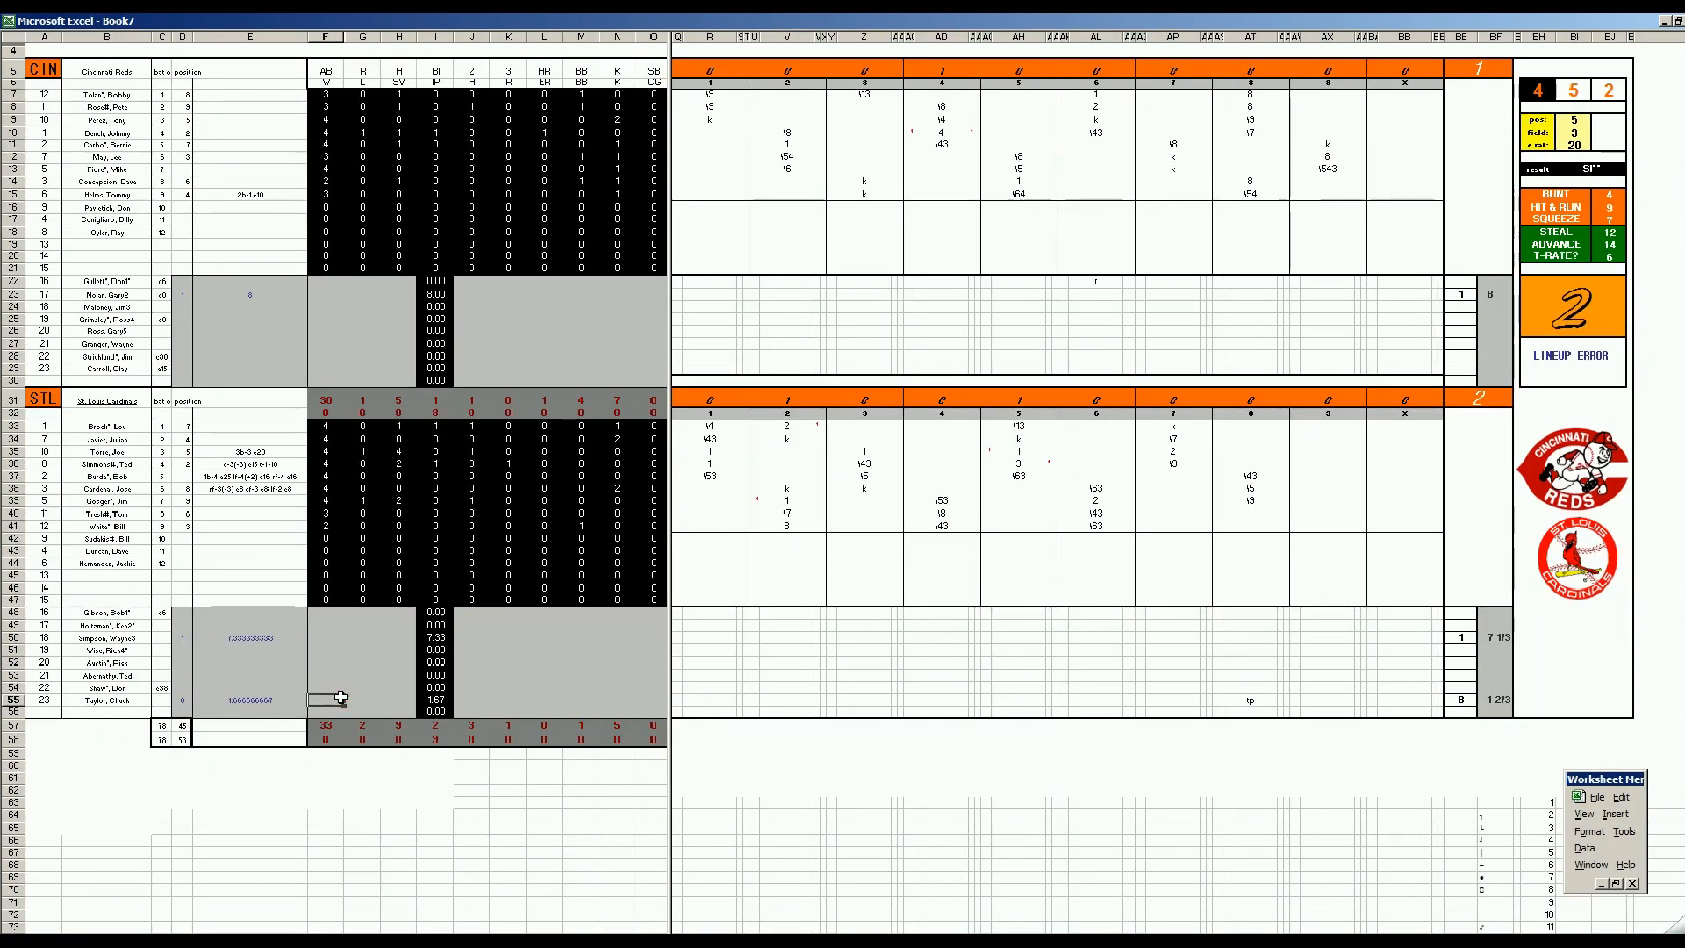
{"action": "key", "text": "Tab"}
{"action": "key", "text": "Tab"}
{"action": "type", "text": "1"}
{"action": "key", "text": "Tab"}
{"action": "key", "text": "Tab"}
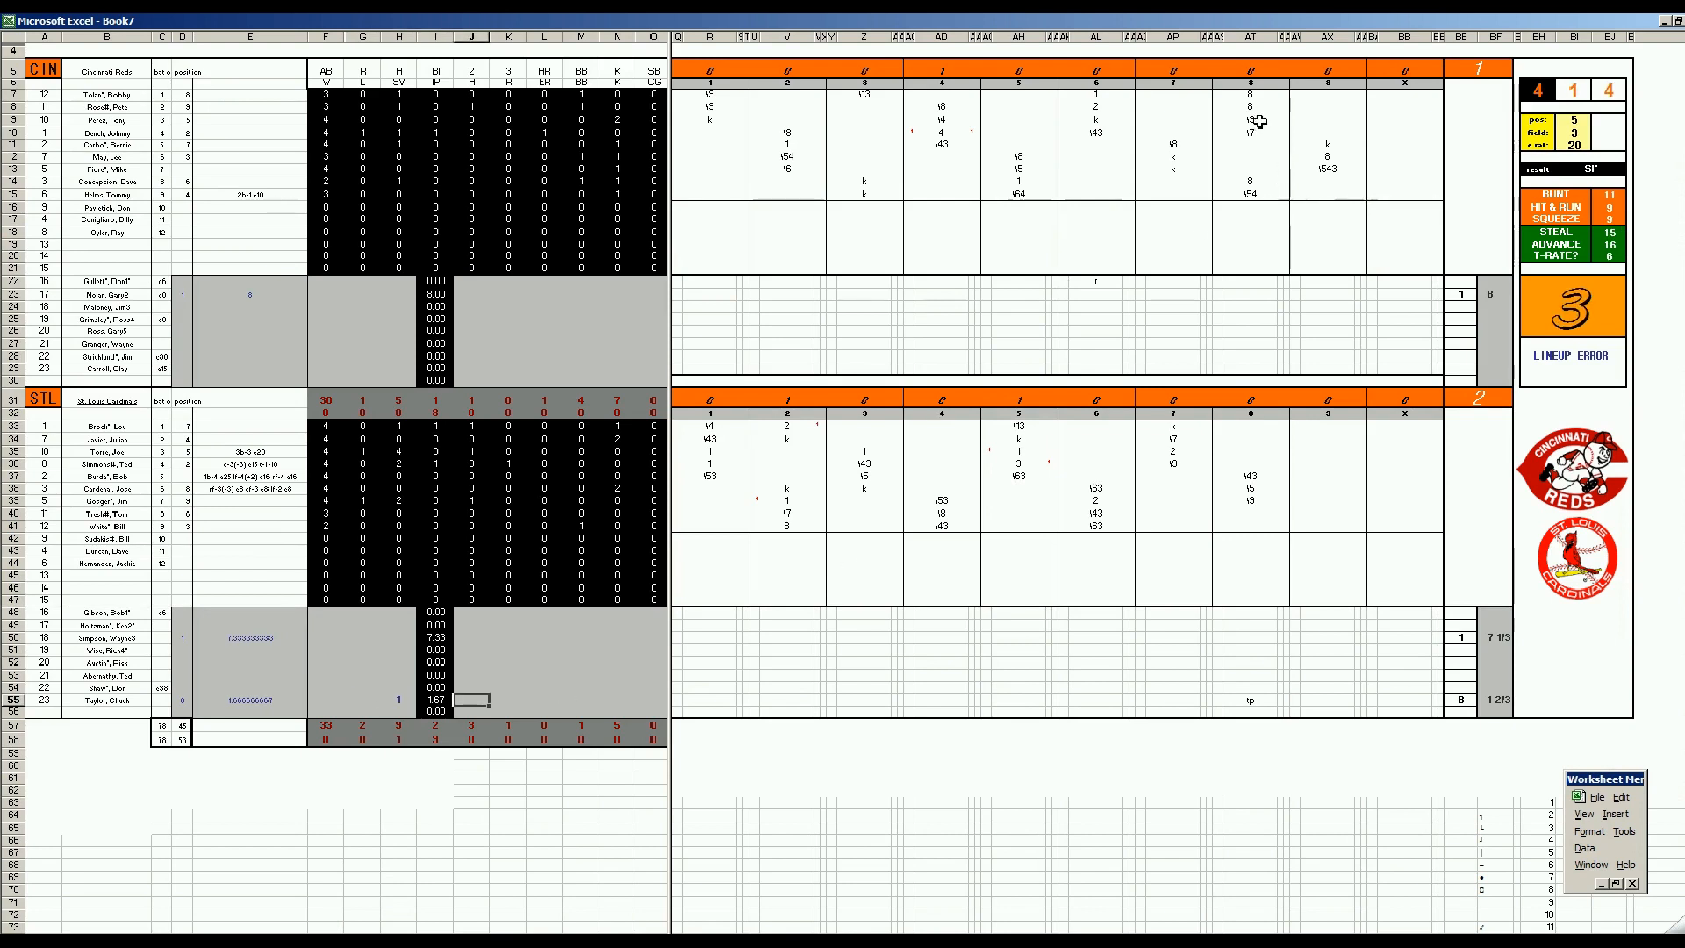
{"action": "key", "text": "Tab"}
{"action": "key", "text": "Tab"}
{"action": "key", "text": "Tab"}
{"action": "type", "text": "1"}
{"action": "key", "text": "Tab"}
{"action": "type", "text": "1"}
{"action": "key", "text": "shift+Return"}
- Enter the St. Louis starter's line in row 50: 1 win, 5 hits, 1 run, 1 earned run, 3 walks and 6 strikeouts
{"action": "key", "text": "Up"}
{"action": "key", "text": "Up"}
{"action": "key", "text": "Up"}
{"action": "key", "text": "Up"}
{"action": "key", "text": "Left"}
{"action": "key", "text": "Left"}
{"action": "key", "text": "Left"}
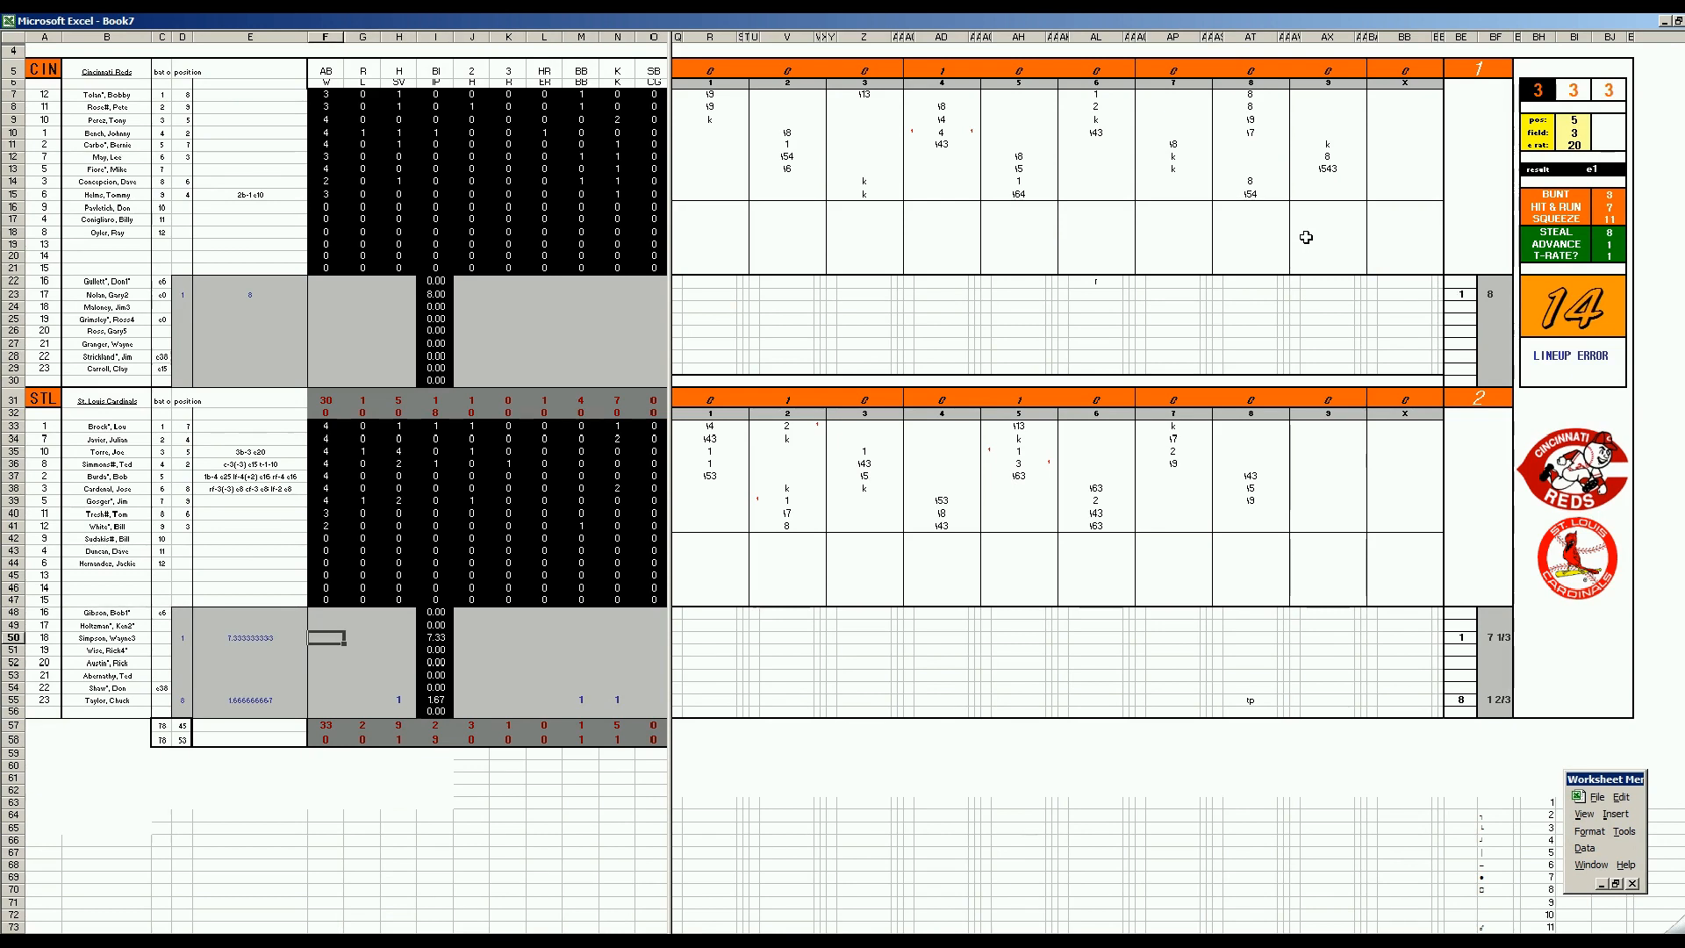
{"action": "type", "text": "1"}
{"action": "key", "text": "Tab"}
{"action": "key", "text": "Tab"}
{"action": "key", "text": "Tab"}
{"action": "key", "text": "Tab"}
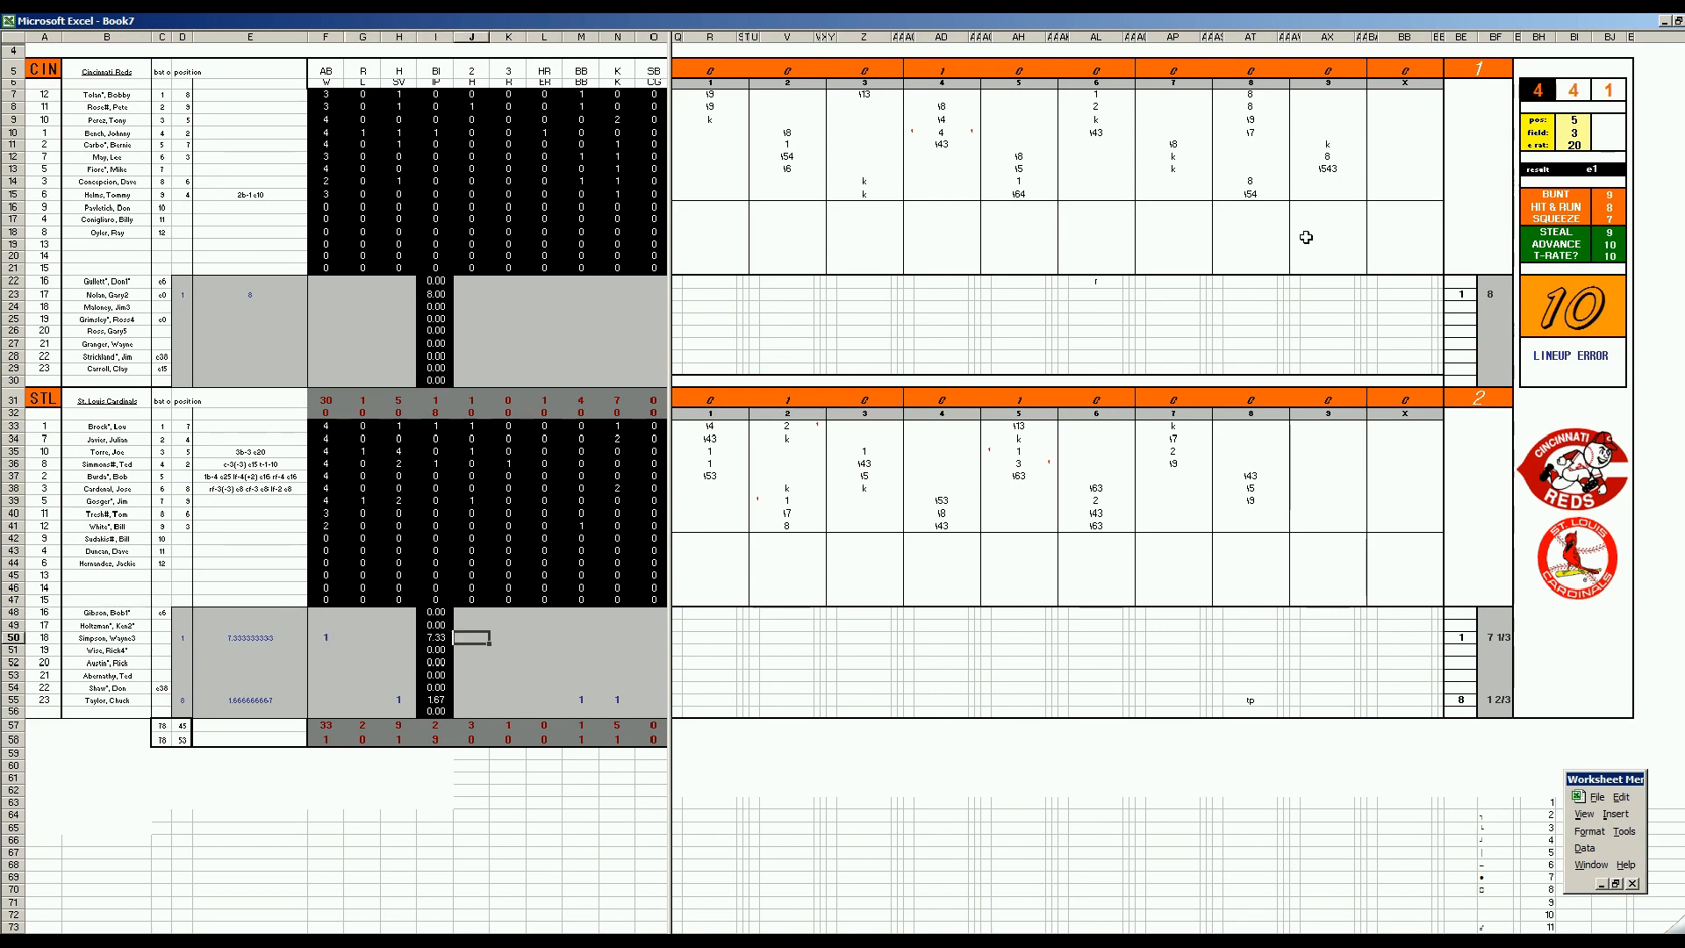
{"action": "type", "text": "5"}
{"action": "key", "text": "Tab"}
{"action": "type", "text": "1"}
{"action": "key", "text": "Tab"}
{"action": "type", "text": "1"}
{"action": "key", "text": "Tab"}
{"action": "type", "text": "3"}
{"action": "key", "text": "Tab"}
{"action": "type", "text": "6"}
- Enter the Cincinnati pitcher's line in row 23: 1 loss, 9 hits, 2 runs, 2 earned runs, 1 walk and 5 strikeouts
{"action": "key", "text": "Up"}
{"action": "key", "text": "Up"}
{"action": "key", "text": "Up"}
{"action": "key", "text": "Up"}
{"action": "key", "text": "Up"}
{"action": "key", "text": "Up"}
{"action": "key", "text": "Up"}
{"action": "key", "text": "Up"}
{"action": "key", "text": "Up"}
{"action": "key", "text": "Up"}
{"action": "key", "text": "Up"}
{"action": "key", "text": "Up"}
{"action": "key", "text": "Up"}
{"action": "key", "text": "Up"}
{"action": "key", "text": "Up"}
{"action": "key", "text": "Up"}
{"action": "key", "text": "Up"}
{"action": "key", "text": "Up"}
{"action": "key", "text": "Up"}
{"action": "key", "text": "Up"}
{"action": "key", "text": "Left"}
{"action": "key", "text": "Left"}
{"action": "key", "text": "Left"}
{"action": "key", "text": "Left"}
{"action": "key", "text": "Left"}
{"action": "key", "text": "Left"}
{"action": "key", "text": "Left"}
{"action": "key", "text": "Up"}
{"action": "key", "text": "Up"}
{"action": "key", "text": "Up"}
{"action": "key", "text": "Up"}
{"action": "key", "text": "Up"}
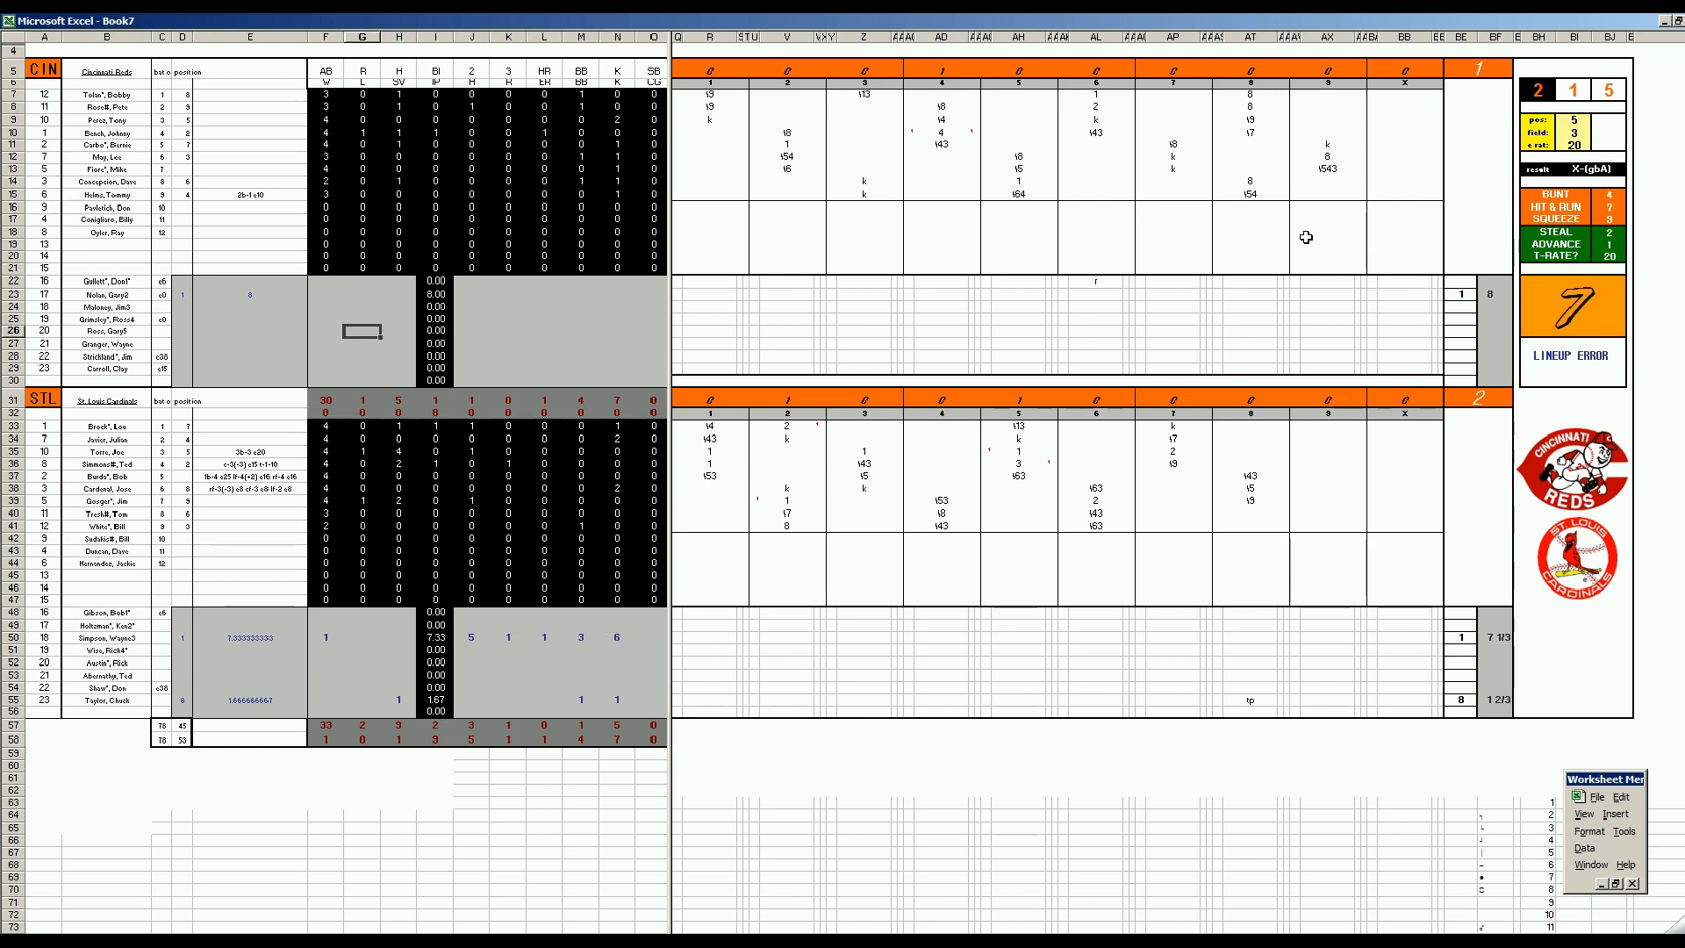
{"action": "type", "text": "1"}
{"action": "key", "text": "Tab"}
{"action": "key", "text": "Tab"}
{"action": "key", "text": "Tab"}
{"action": "type", "text": "9"}
{"action": "key", "text": "Tab"}
{"action": "type", "text": "2"}
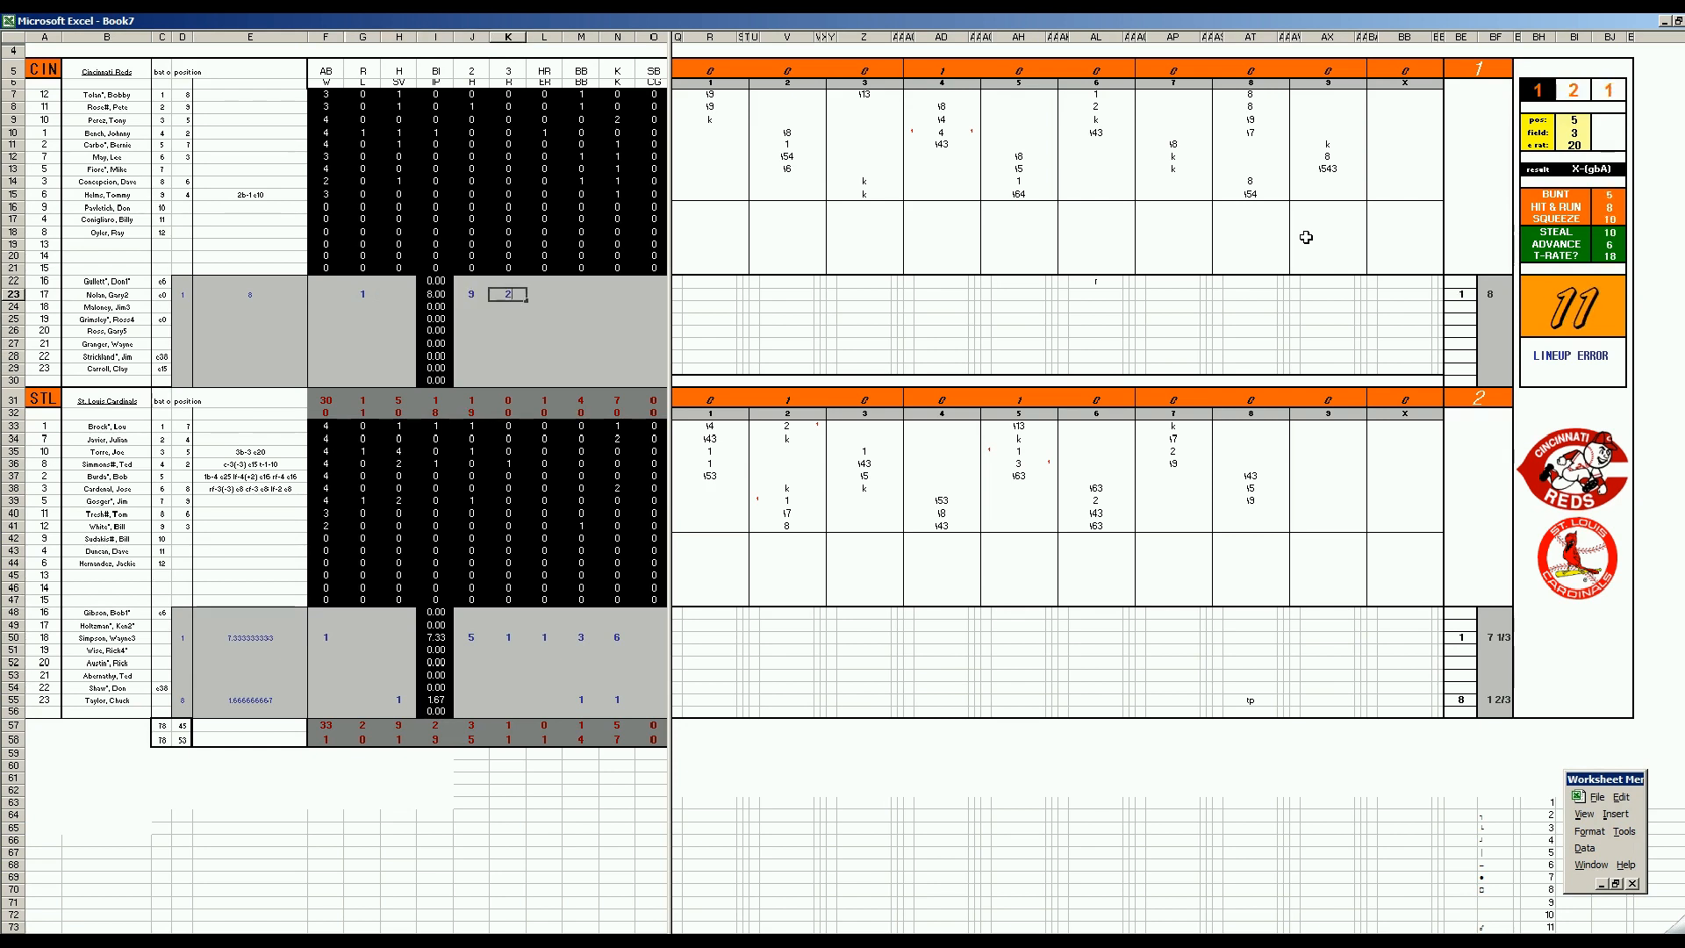
{"action": "key", "text": "Tab"}
{"action": "type", "text": "2"}
{"action": "key", "text": "Tab"}
{"action": "type", "text": "1"}
{"action": "key", "text": "Tab"}
{"action": "type", "text": "5"}
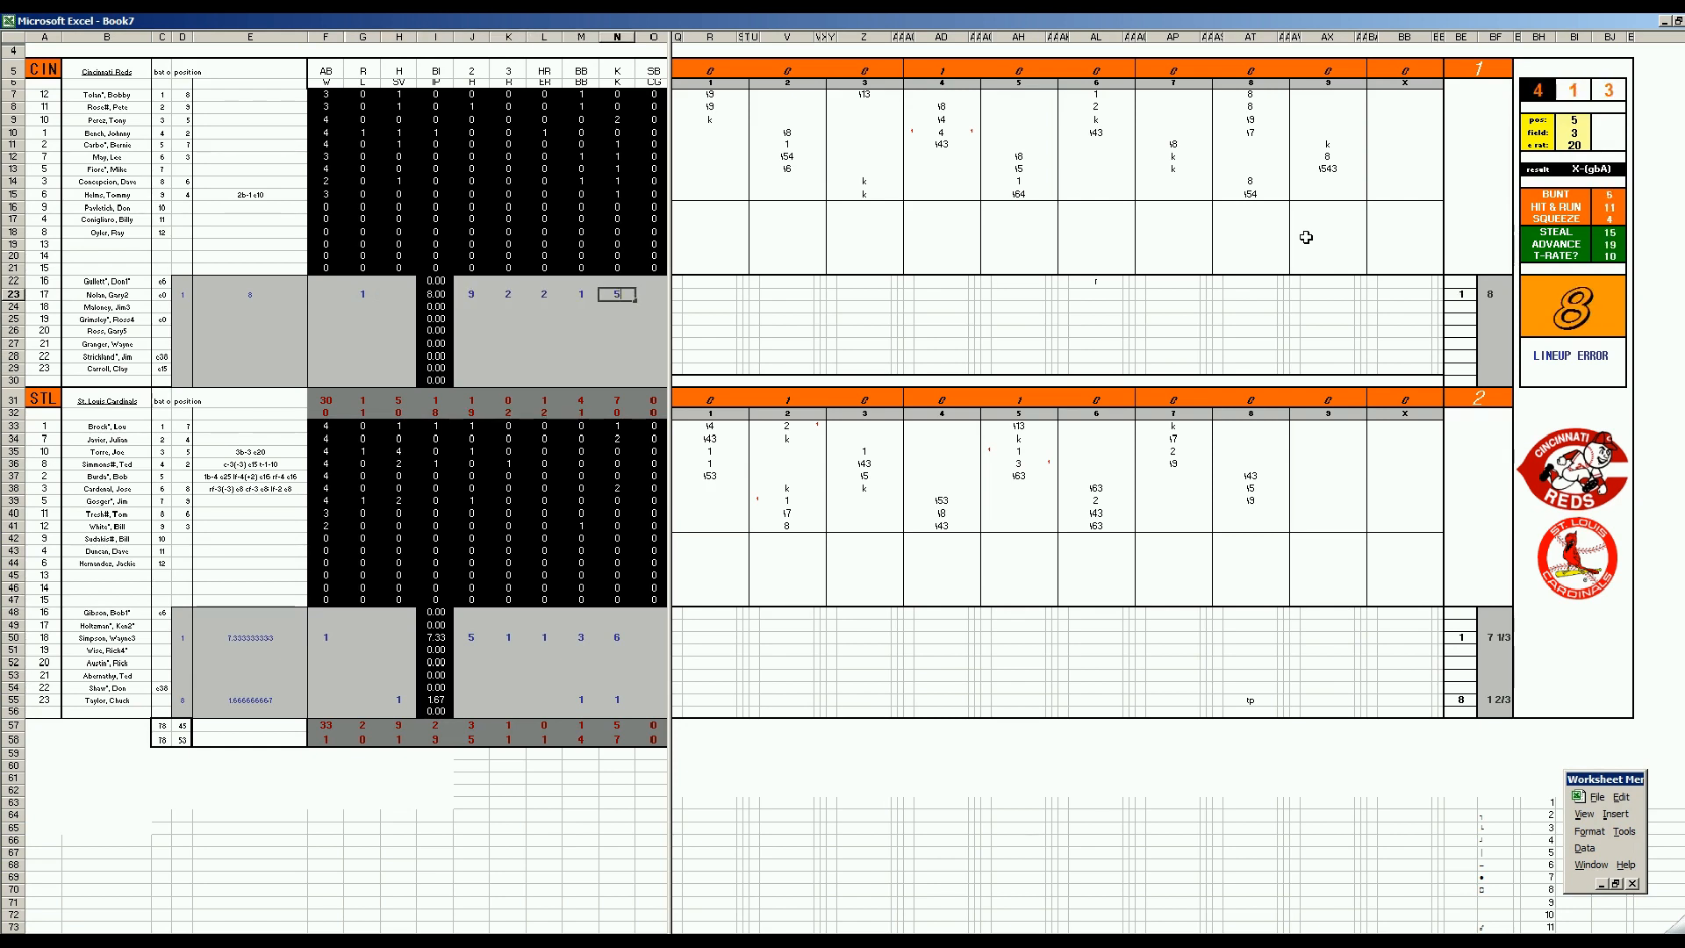
{"action": "key", "text": "Tab"}
{"action": "key", "text": "Return"}
{"action": "key", "text": "Tab"}
{"action": "key", "text": "Return"}
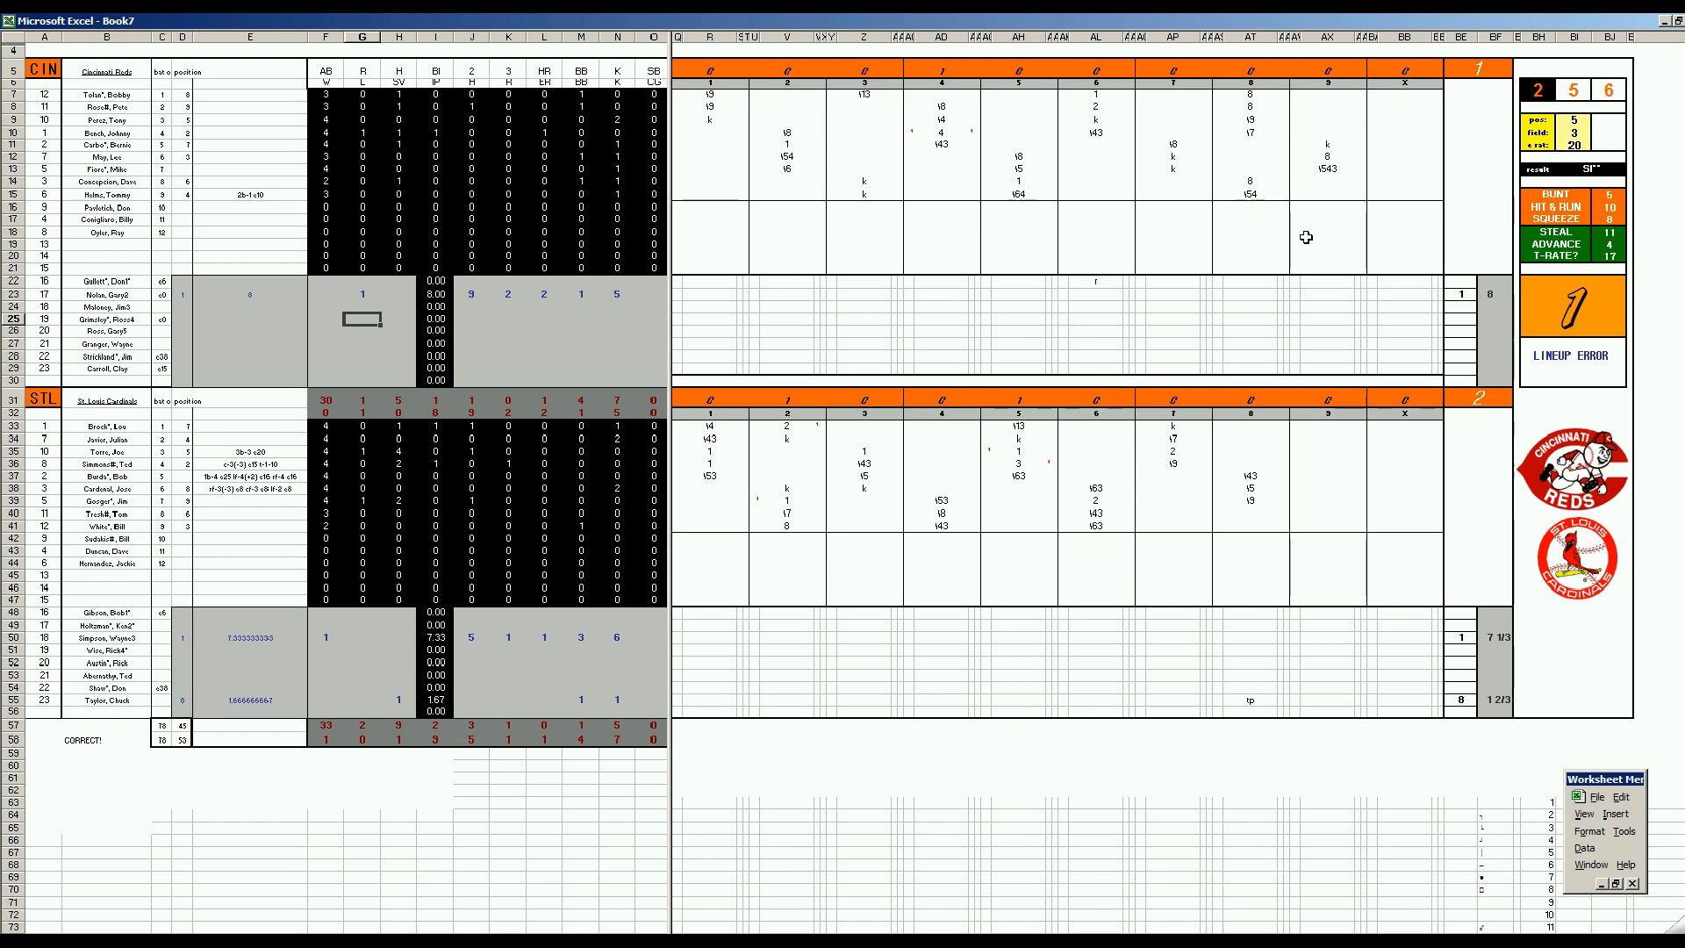
{"action": "key", "text": "ctrl+s"}
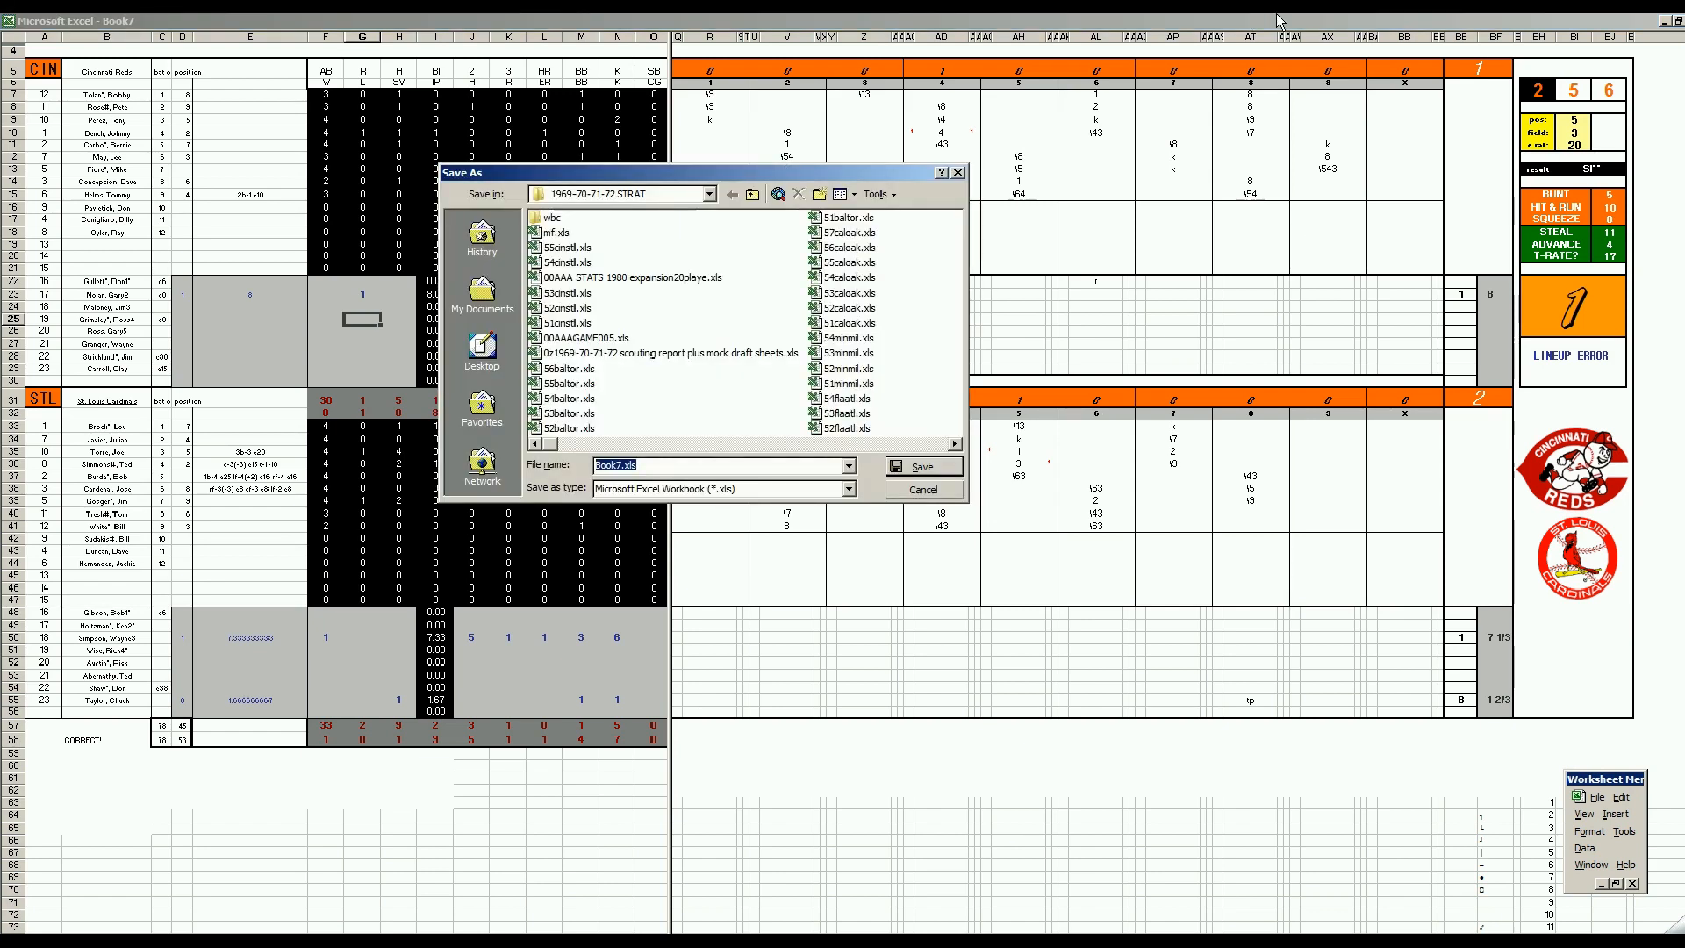
{"action": "left_click", "coordinate": [567, 247]}
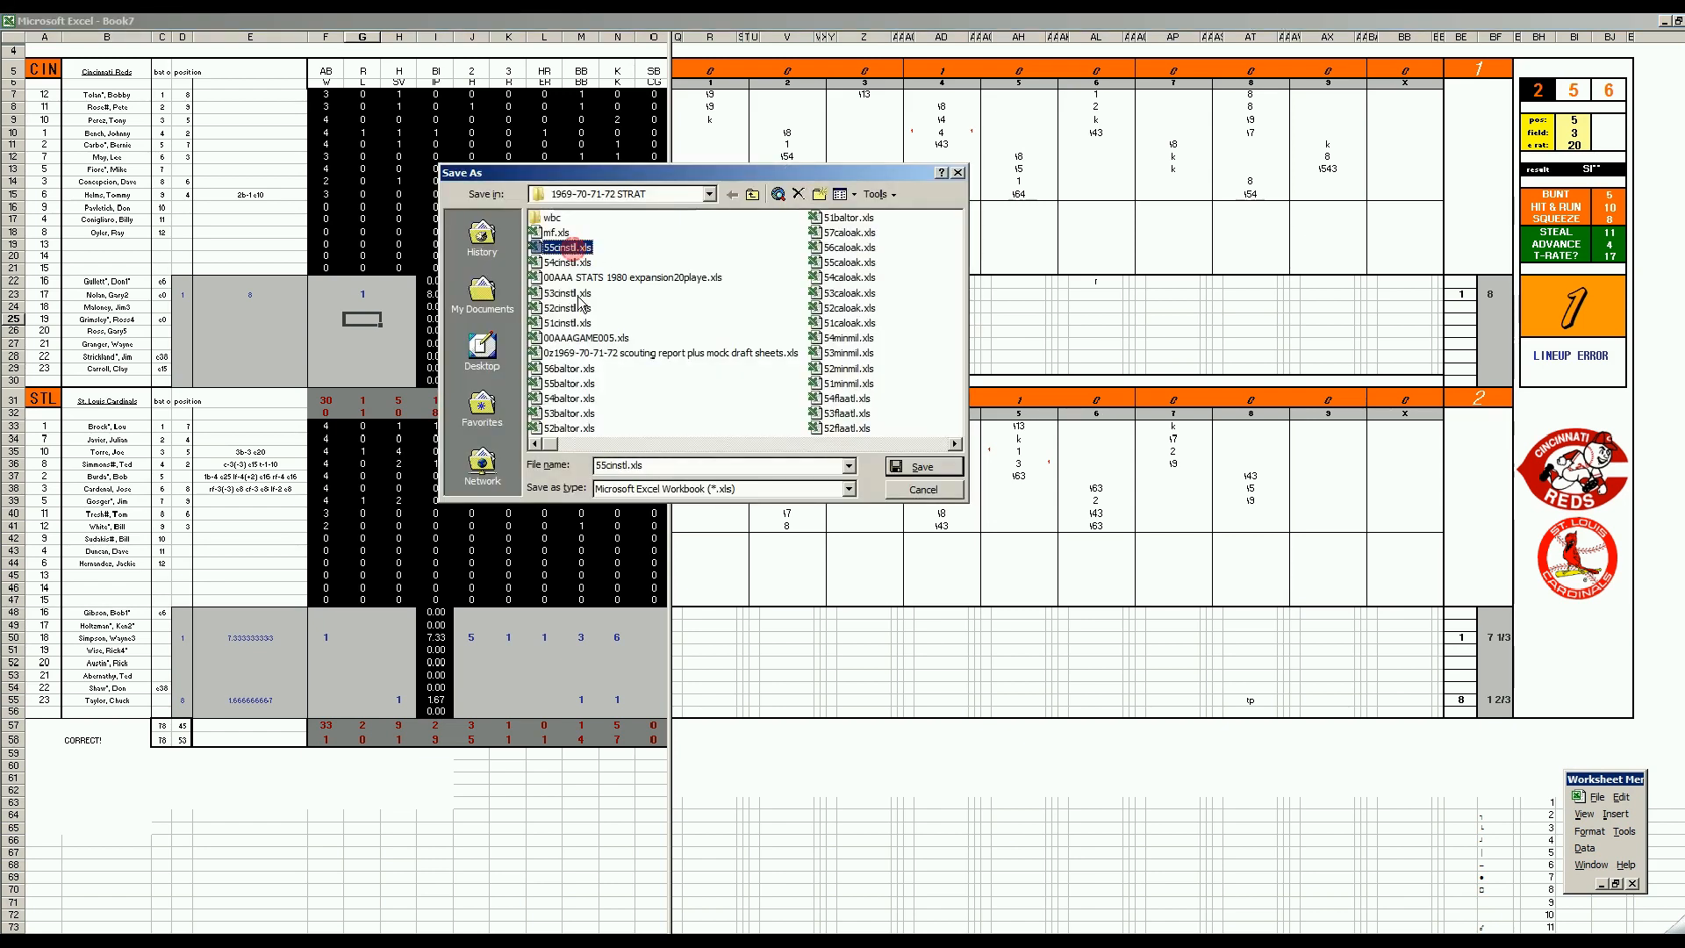
{"action": "left_click", "coordinate": [601, 467]}
{"action": "type", "text": "6"}
{"action": "key", "text": "Return"}
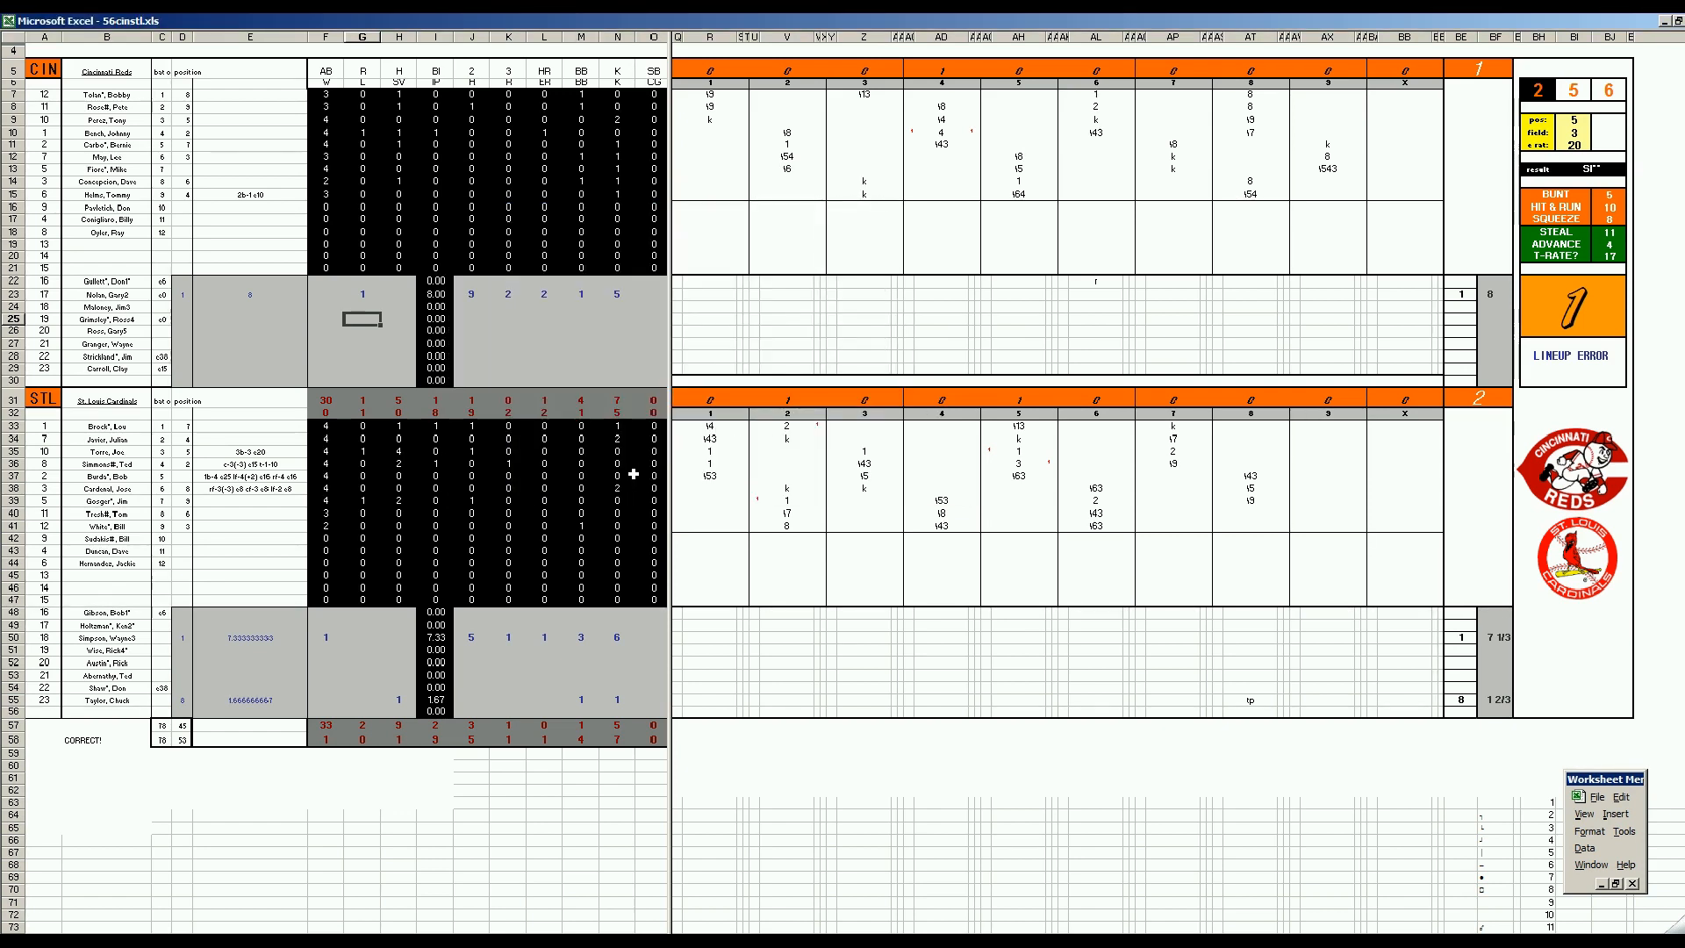
- Save another copy of the workbook as mf.xls, replacing the existing file
{"action": "key", "text": "F12"}
{"action": "type", "text": "mf.xls"}
{"action": "key", "text": "Return"}
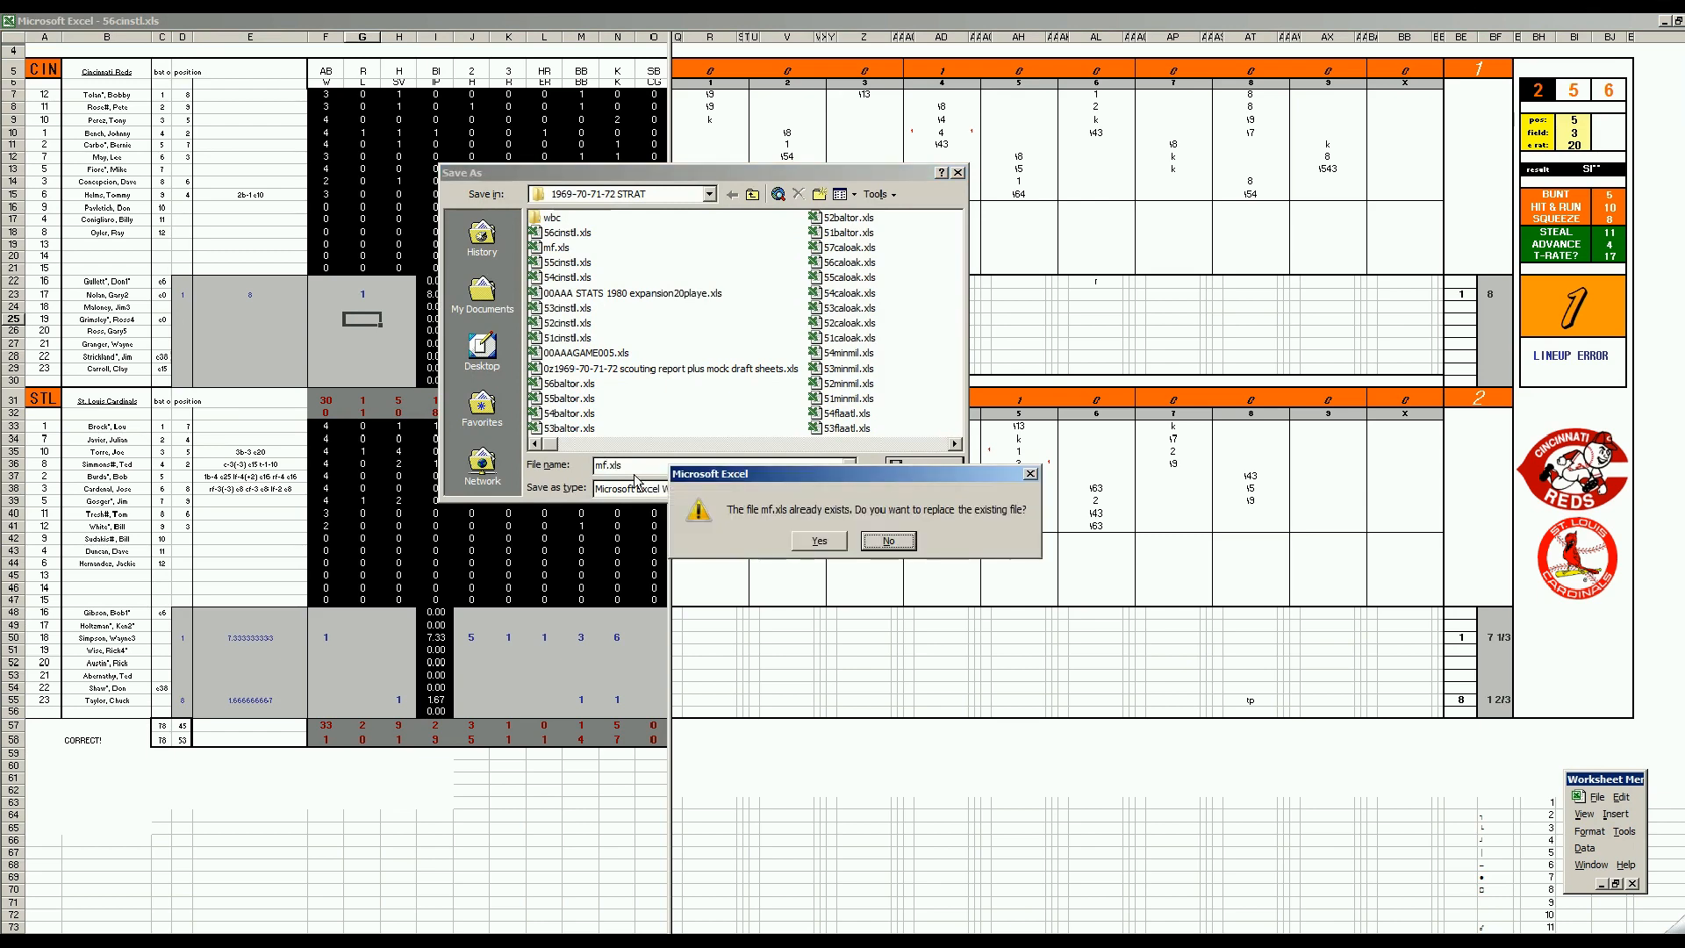
{"action": "key", "text": "y"}
- Copy Cincinnati's game statistics from the work area of the season stats workbook into the Game 9 block starting at DK553
{"action": "key", "text": "ctrl+m"}
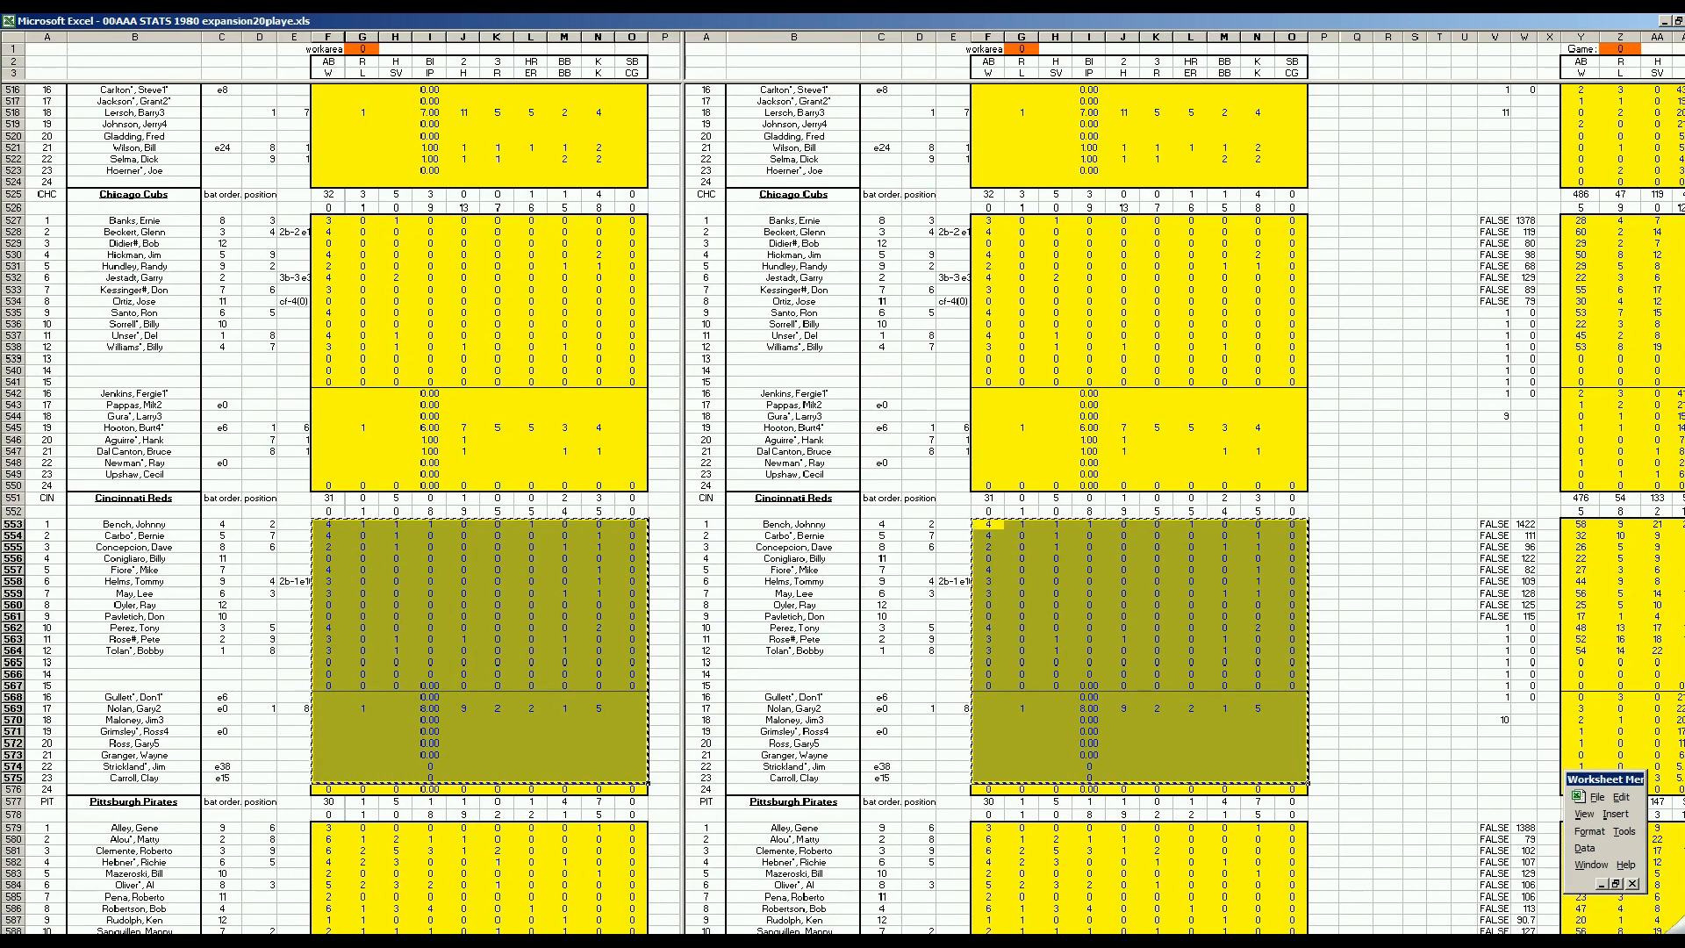
{"action": "scroll", "coordinate": [1185, 509], "scroll_direction": "right", "scroll_amount": 6}
{"action": "scroll", "coordinate": [1185, 509], "scroll_direction": "right", "scroll_amount": 10}
{"action": "scroll", "coordinate": [1185, 509], "scroll_direction": "right", "scroll_amount": 10}
{"action": "scroll", "coordinate": [1185, 509], "scroll_direction": "right", "scroll_amount": 8}
{"action": "scroll", "coordinate": [835, 559], "scroll_direction": "right", "scroll_amount": 2}
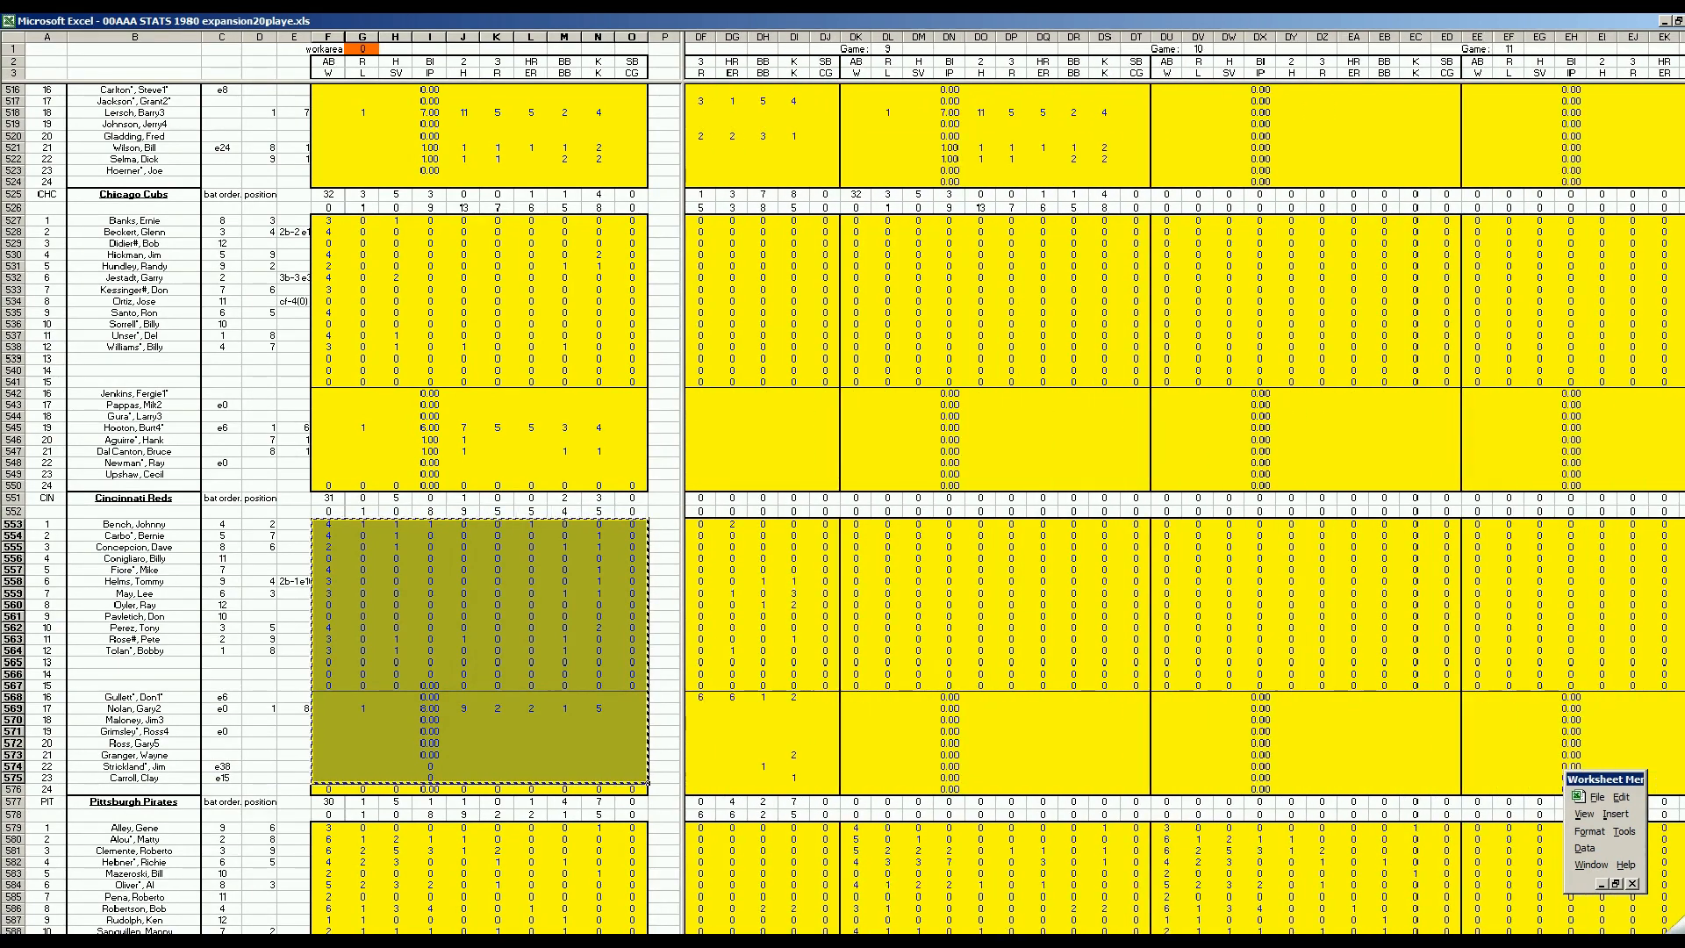
{"action": "right_click", "coordinate": [857, 530]}
{"action": "left_click", "coordinate": [879, 570]}
{"action": "left_click", "coordinate": [619, 658]}
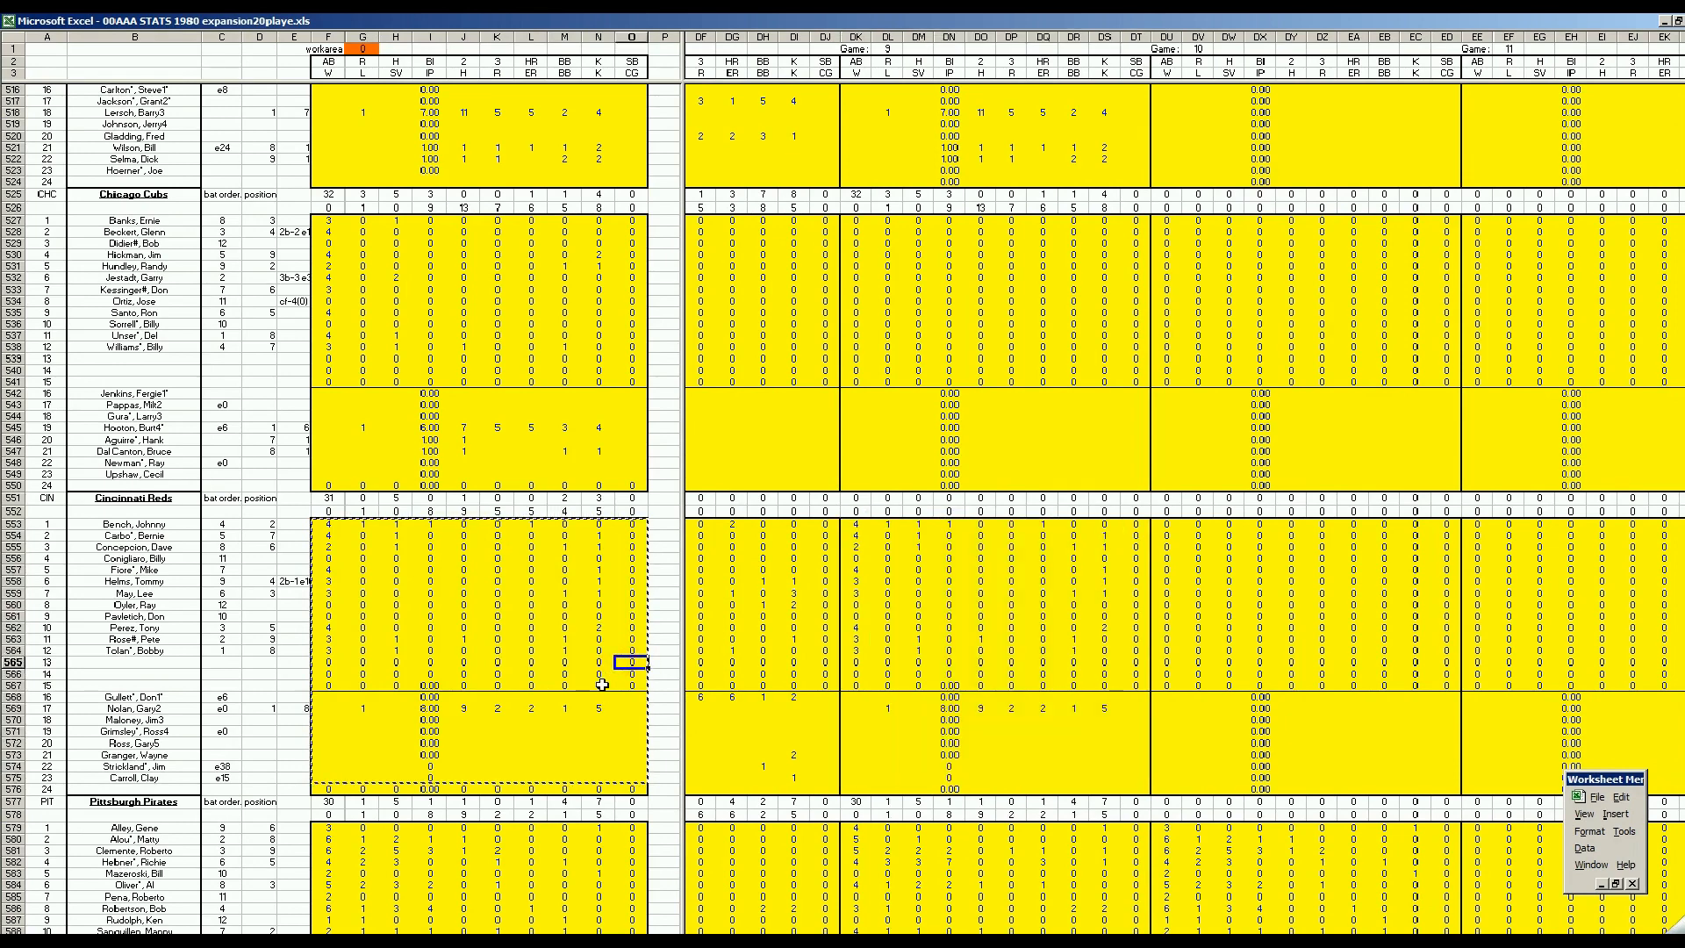
- Copy the St. Louis game statistics from the work area into the Game 13 block starting at EY605
{"action": "key", "text": "ctrl+s"}
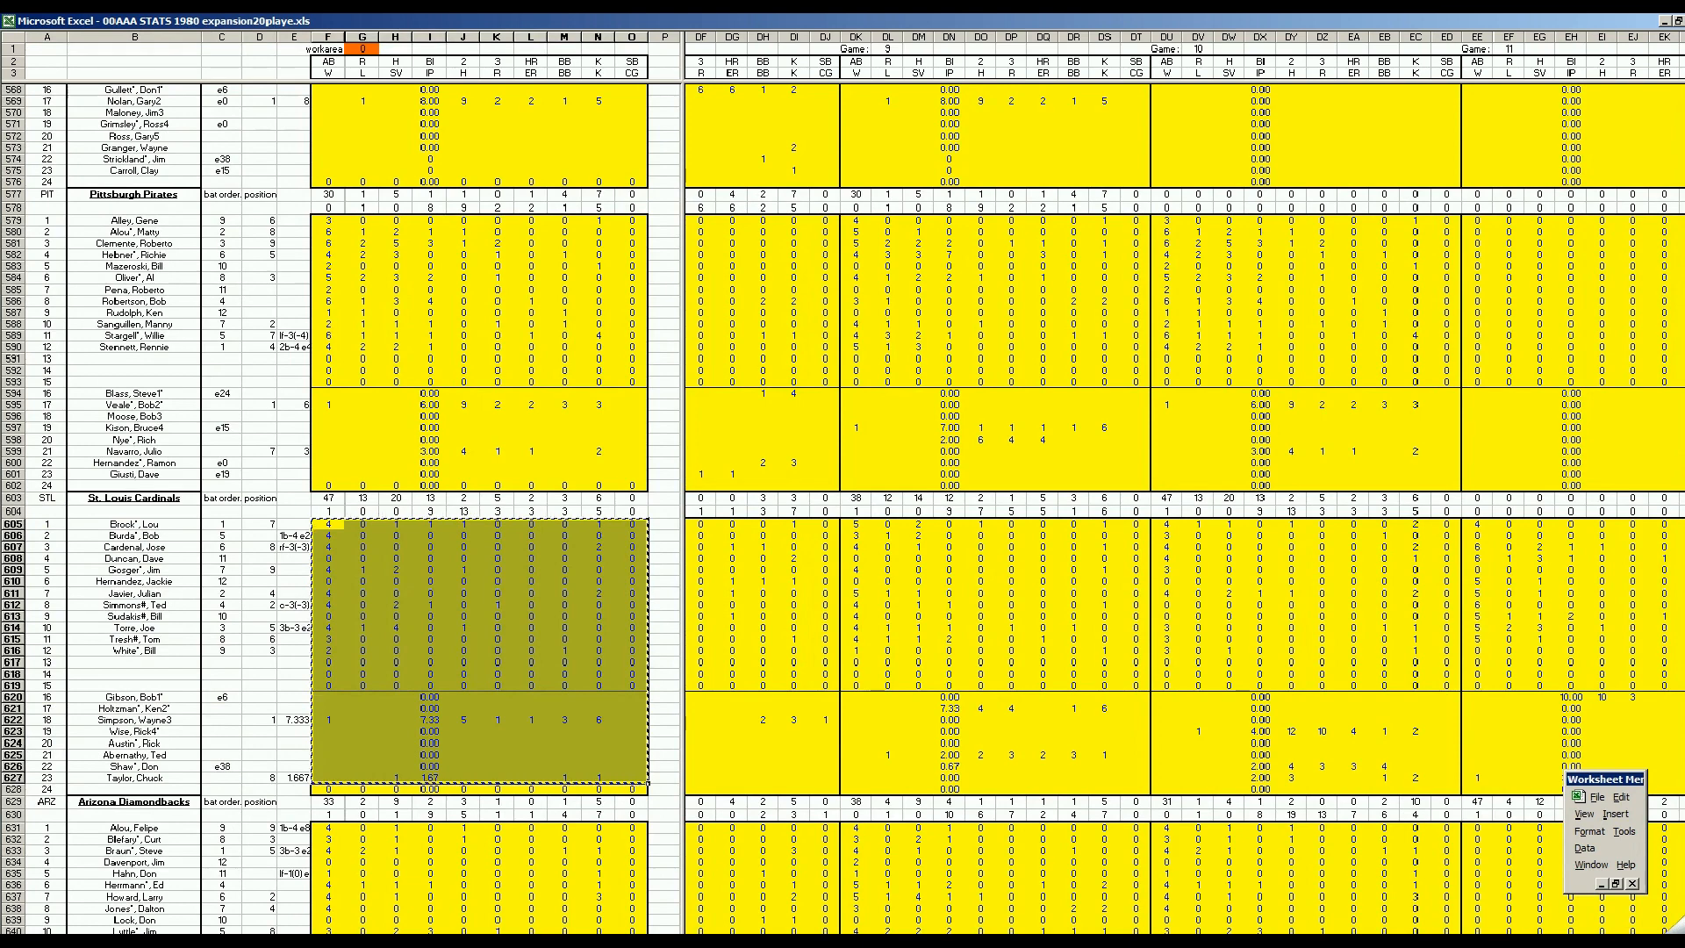
{"action": "scroll", "coordinate": [1168, 483], "scroll_direction": "right", "scroll_amount": 10}
{"action": "scroll", "coordinate": [1185, 483], "scroll_direction": "right", "scroll_amount": 6}
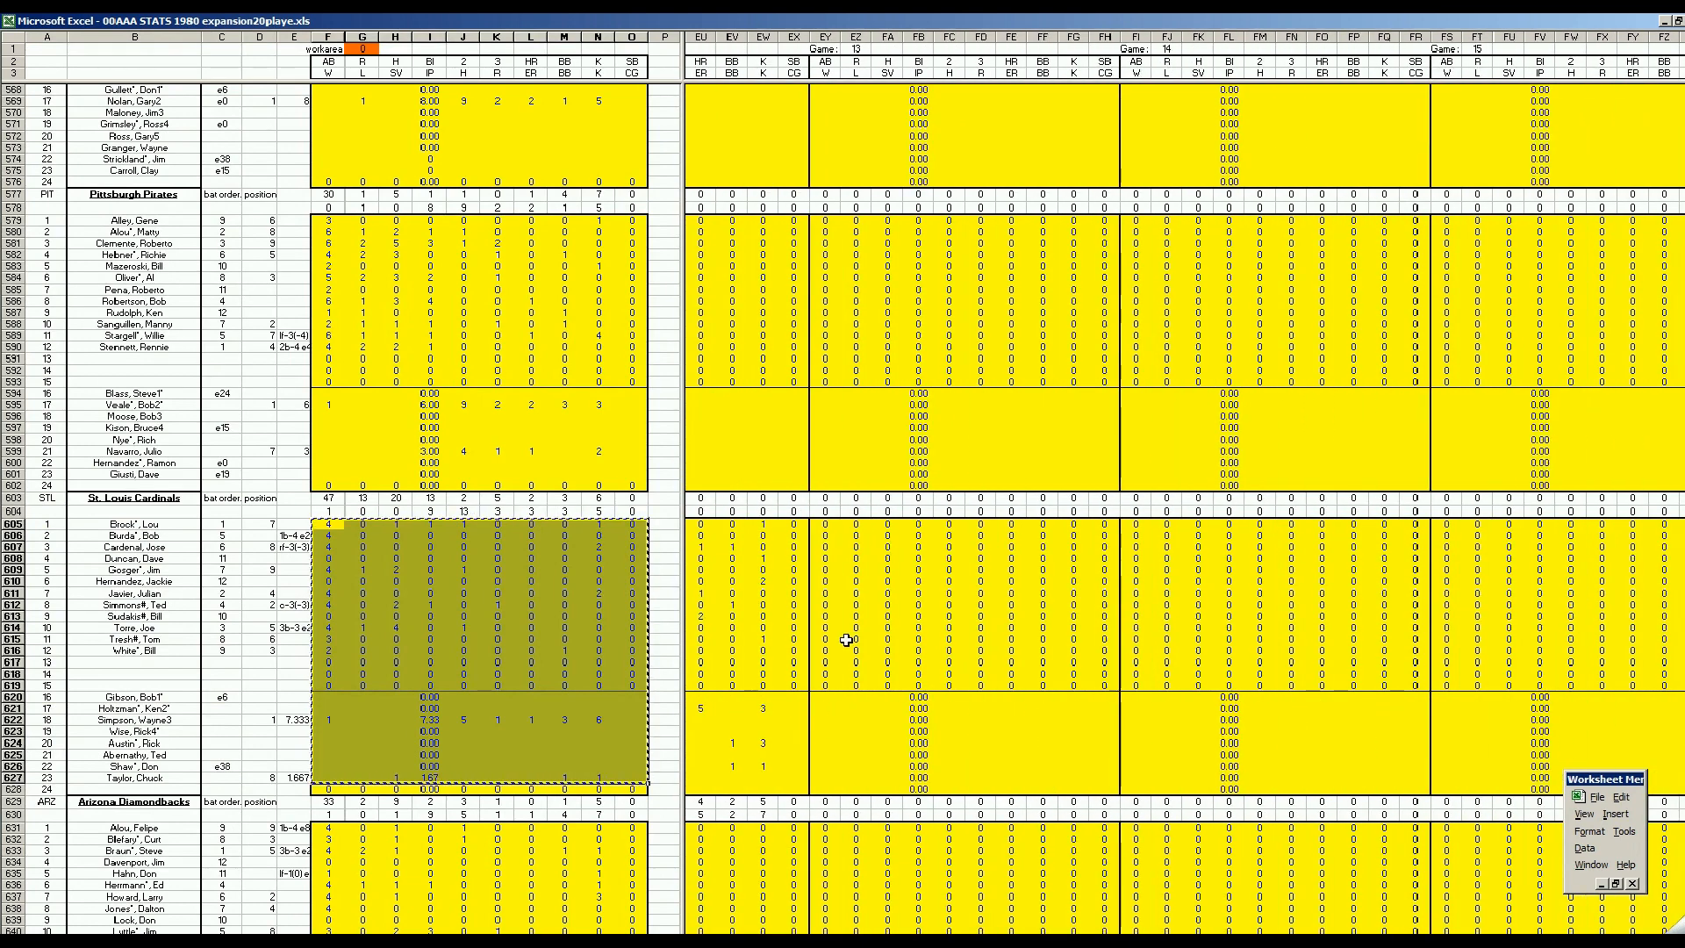
{"action": "right_click", "coordinate": [826, 528]}
{"action": "left_click", "coordinate": [848, 573]}
{"action": "left_click", "coordinate": [596, 651]}
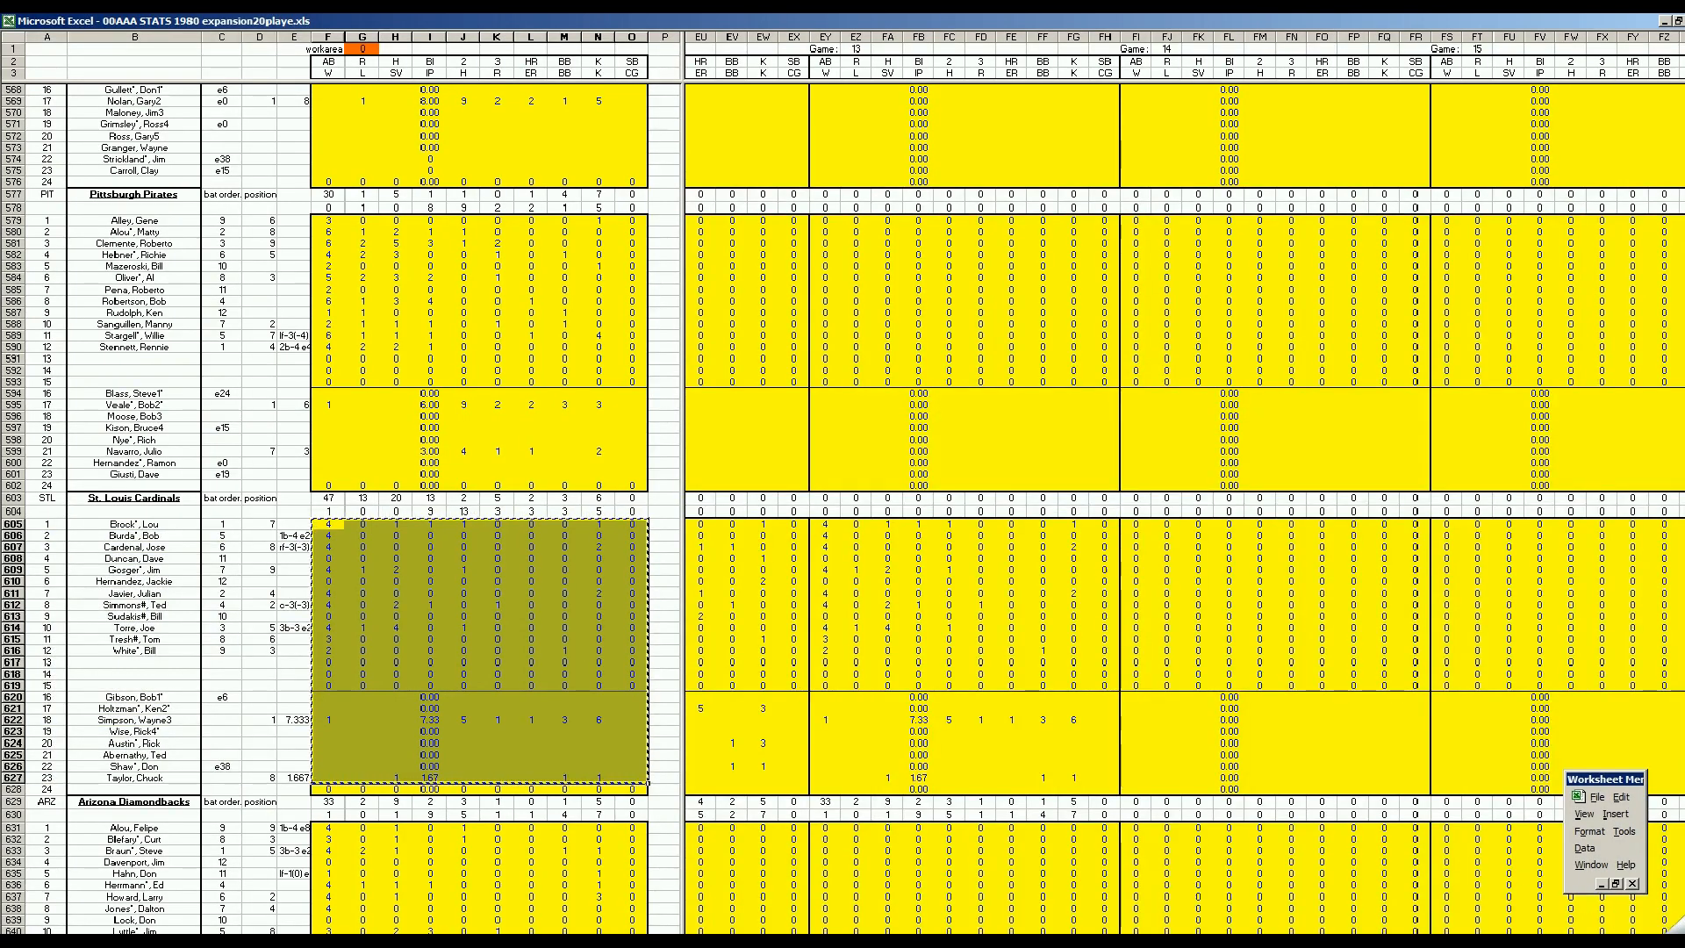
- Examine the season total columns for the St. Louis and Cincinnati players
{"action": "scroll", "coordinate": [1185, 510], "scroll_direction": "right", "scroll_amount": 10}
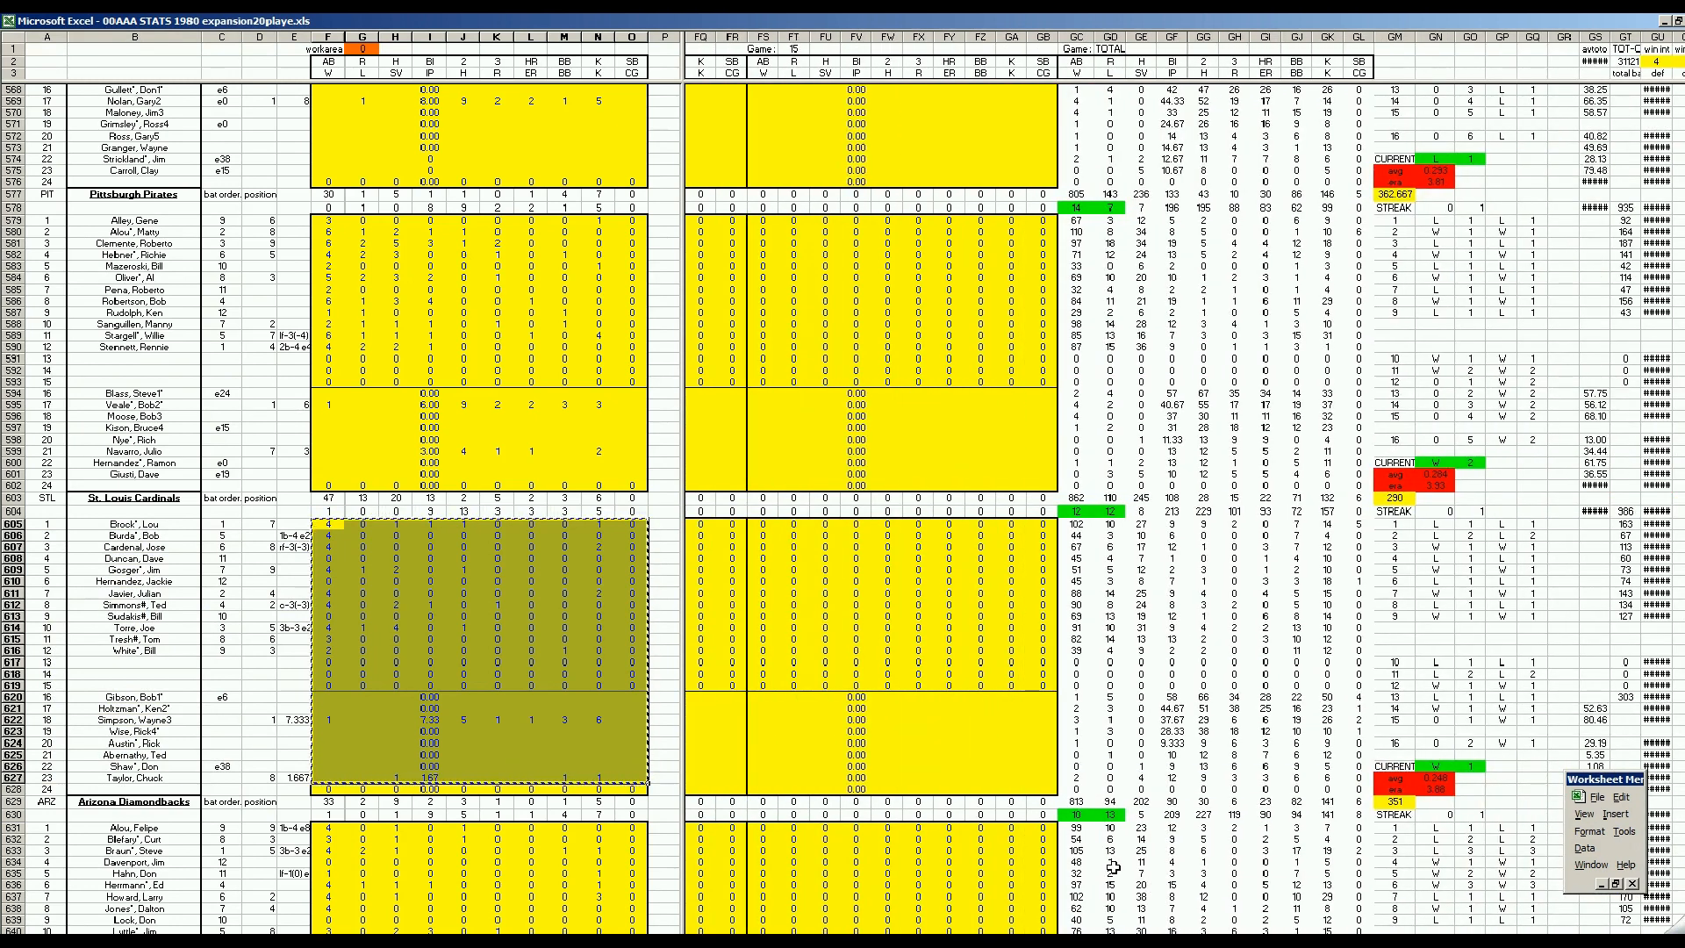
{"action": "left_click", "coordinate": [1014, 755]}
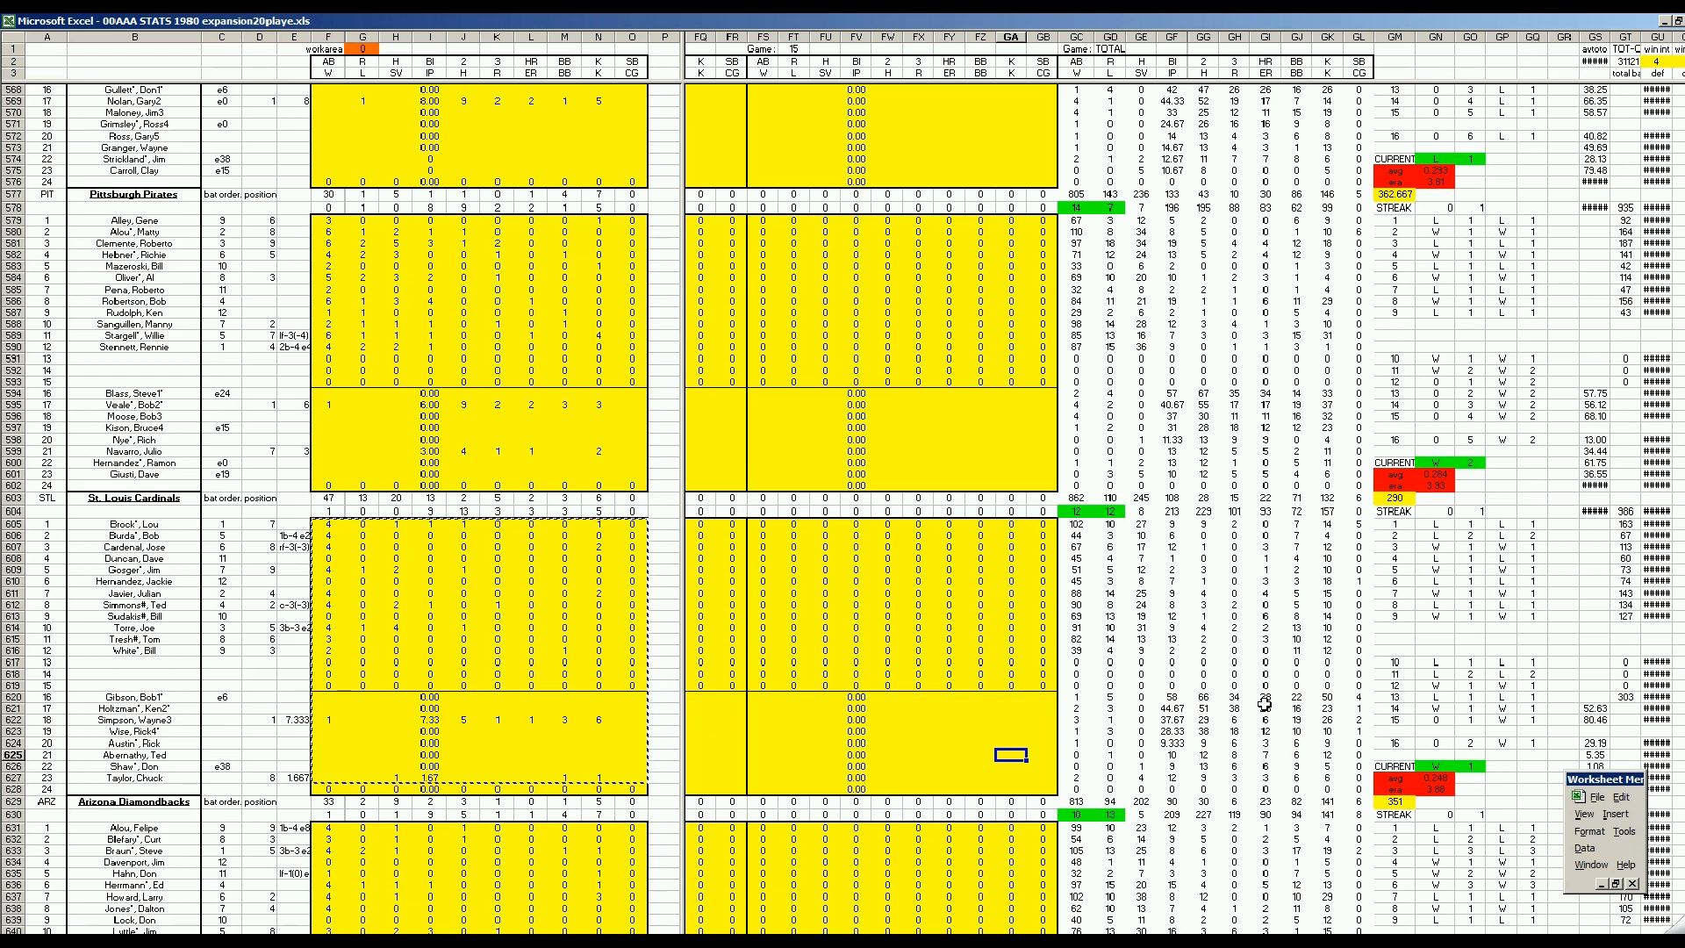
{"action": "left_click", "coordinate": [988, 708]}
{"action": "scroll", "coordinate": [993, 711], "scroll_direction": "up", "scroll_amount": 1}
{"action": "scroll", "coordinate": [991, 709], "scroll_direction": "up", "scroll_amount": 8}
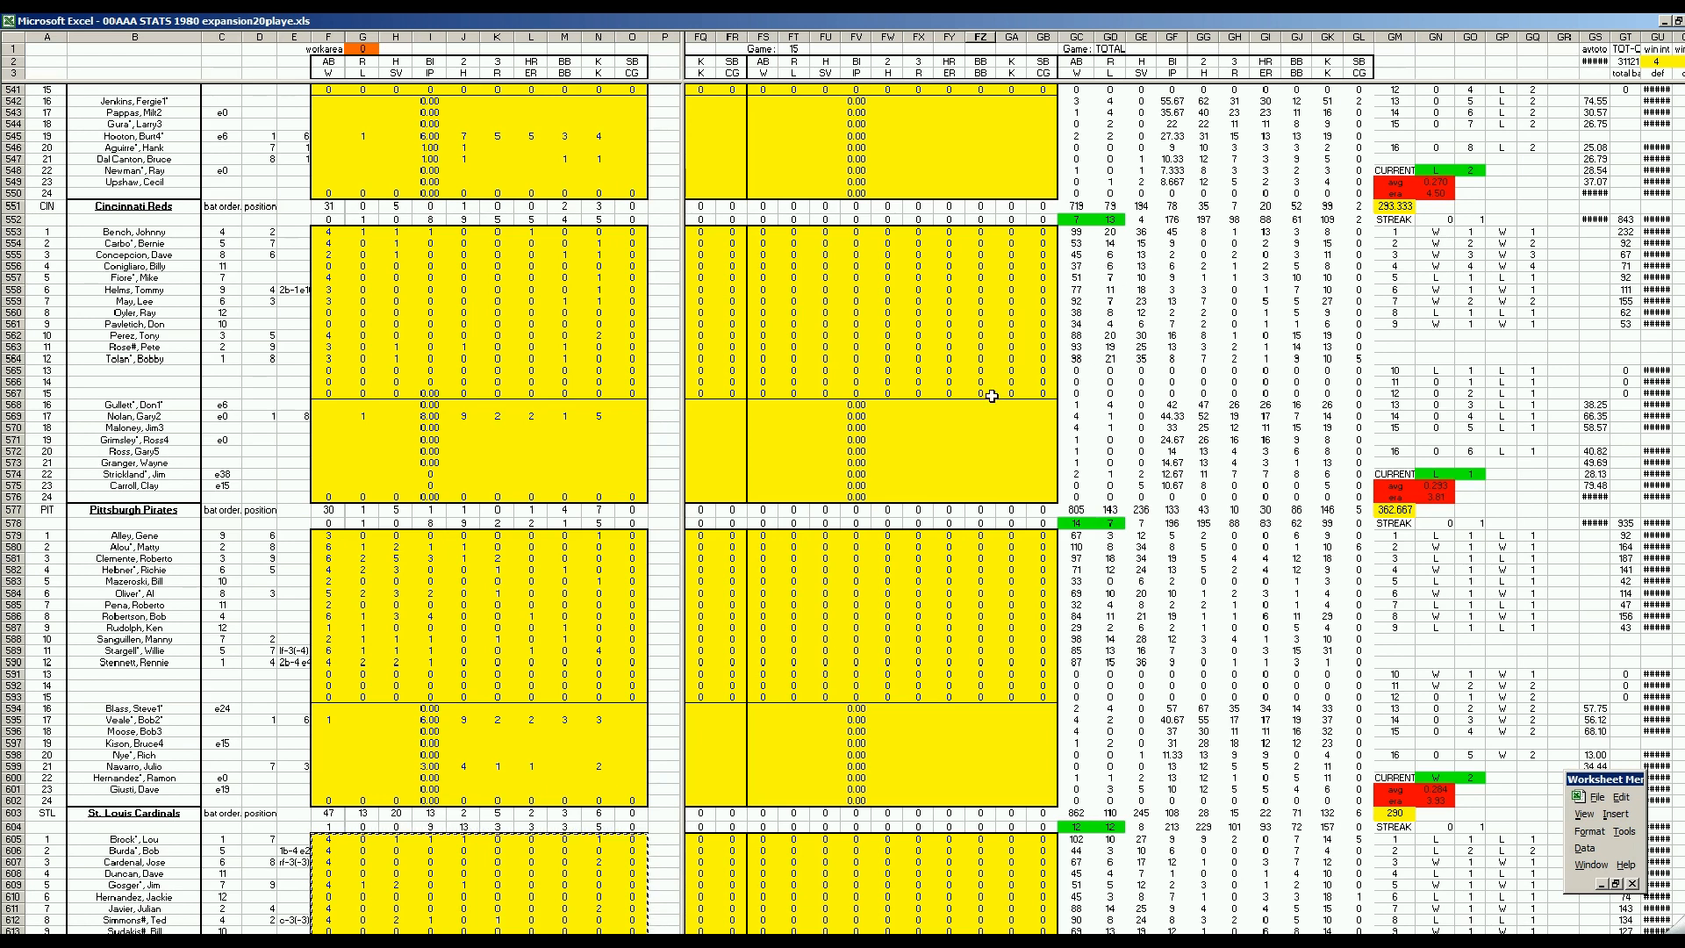
- Work out a batting average in scratch cell FZ571 with =36/99, and clear the cell
{"action": "left_click", "coordinate": [983, 439]}
{"action": "type", "text": "=36/89"}
{"action": "key", "text": "Return"}
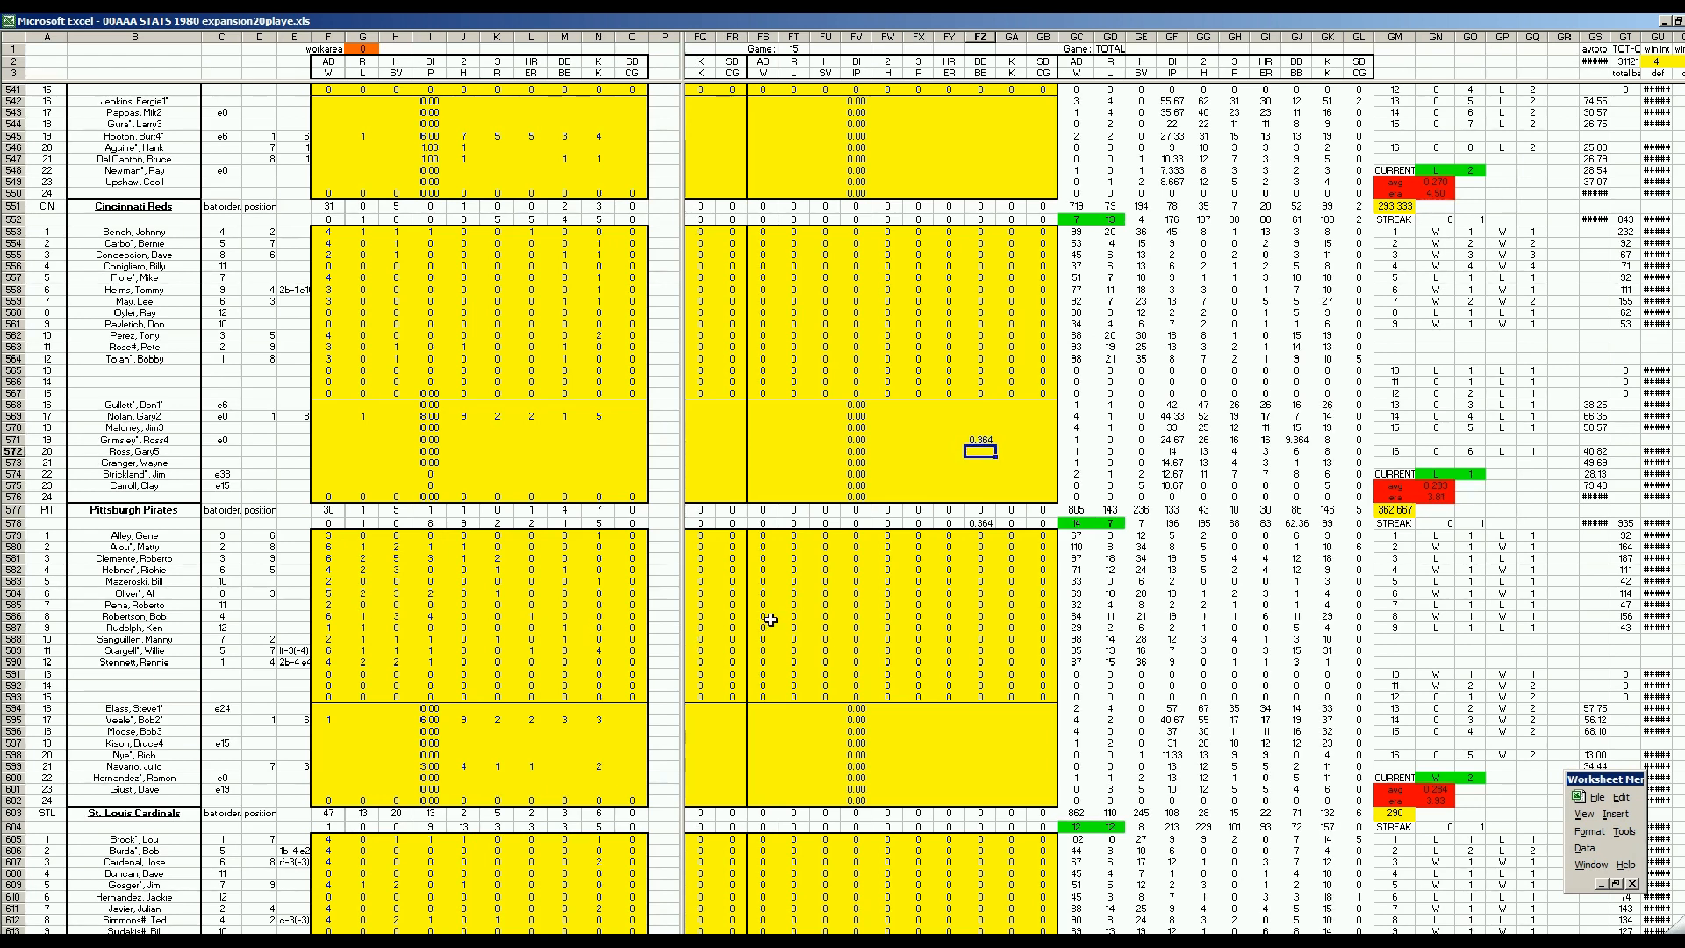
{"action": "key", "text": "Up"}
{"action": "key", "text": "Delete"}
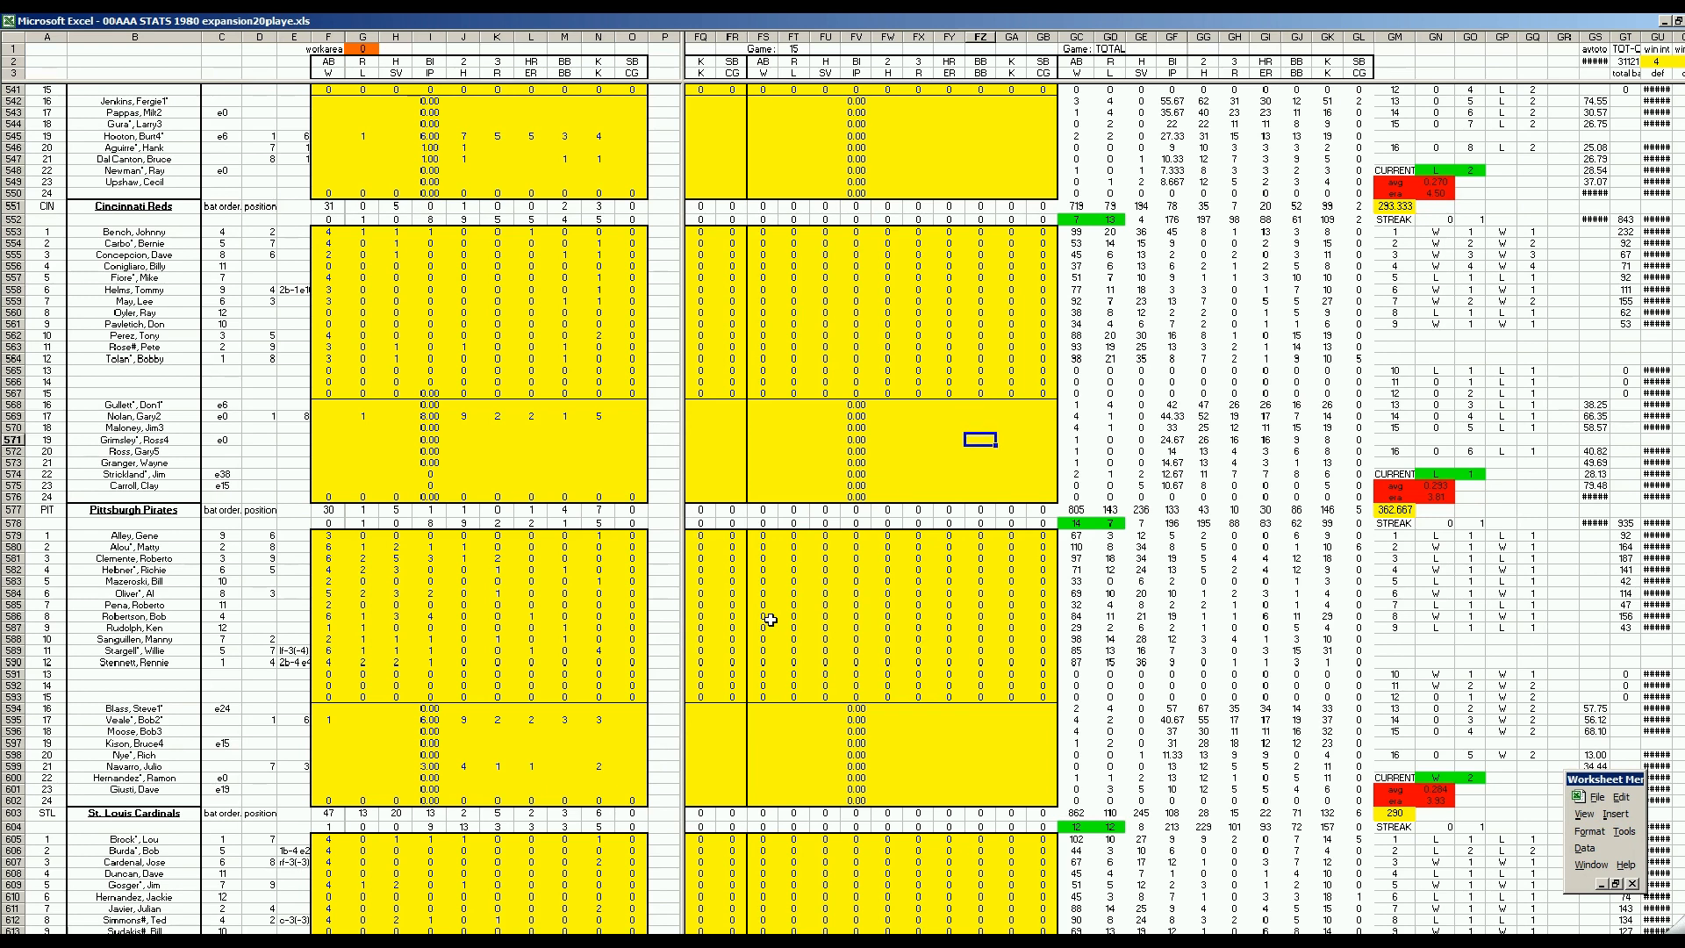
- Set the worksheet magnification to 200% and select cell I559 in Cincinnati's player statistics
{"action": "left_click", "coordinate": [1043, 336]}
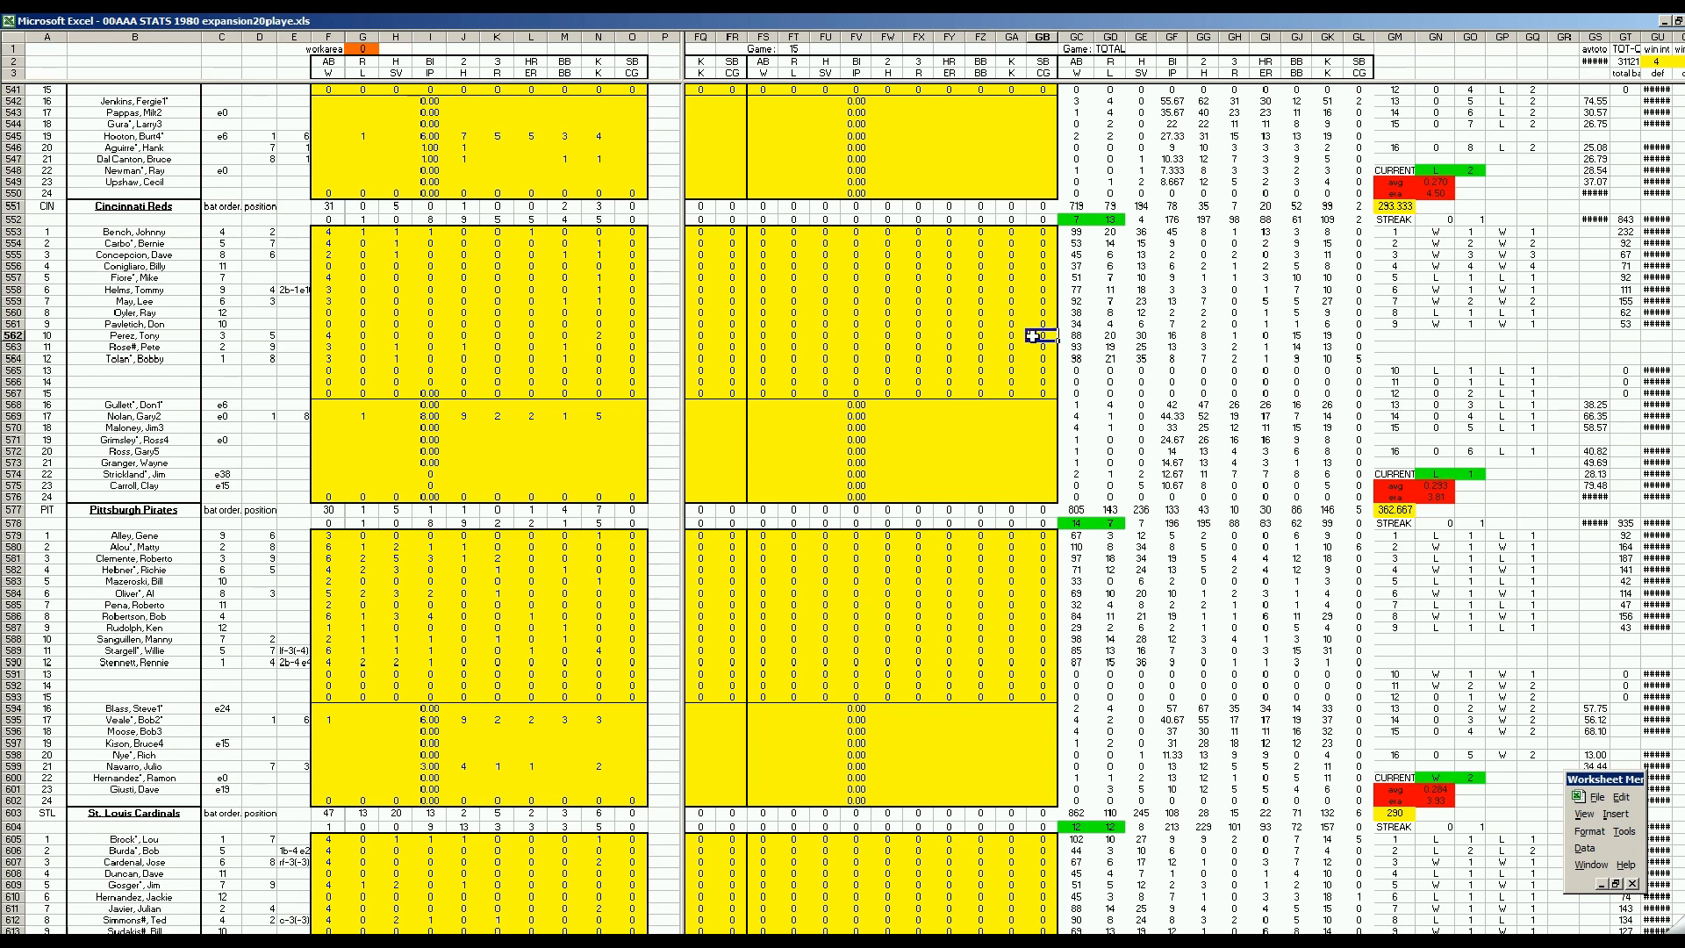
{"action": "left_click", "coordinate": [1591, 815]}
{"action": "left_click", "coordinate": [1531, 885]}
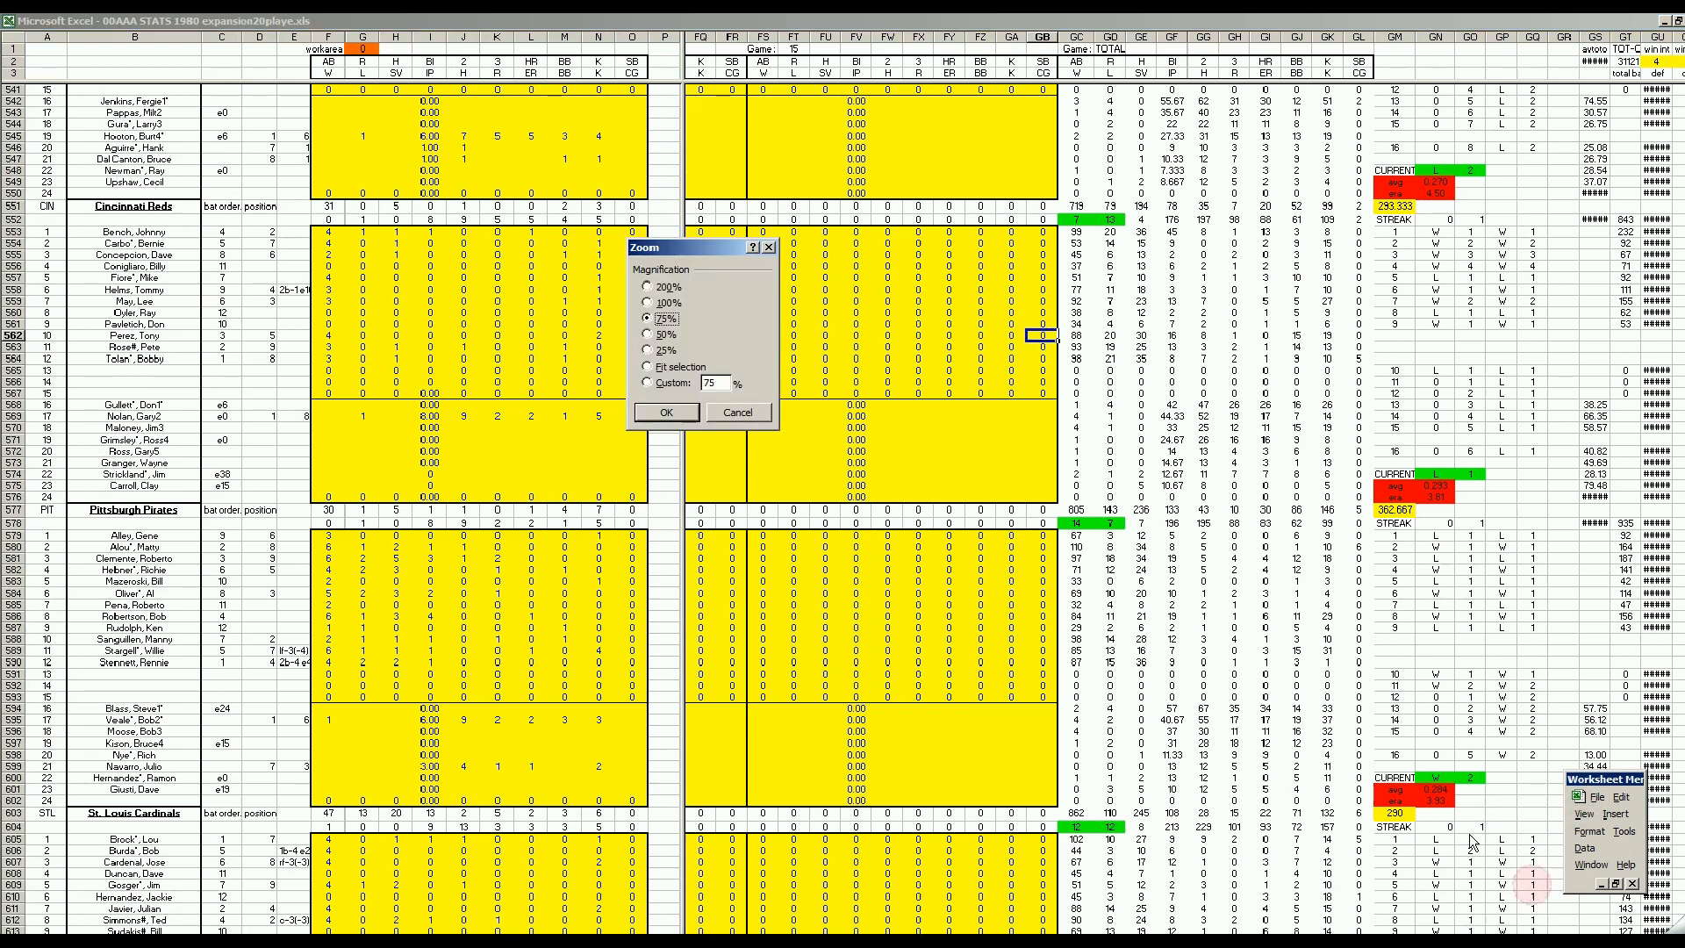
{"action": "left_click", "coordinate": [665, 287]}
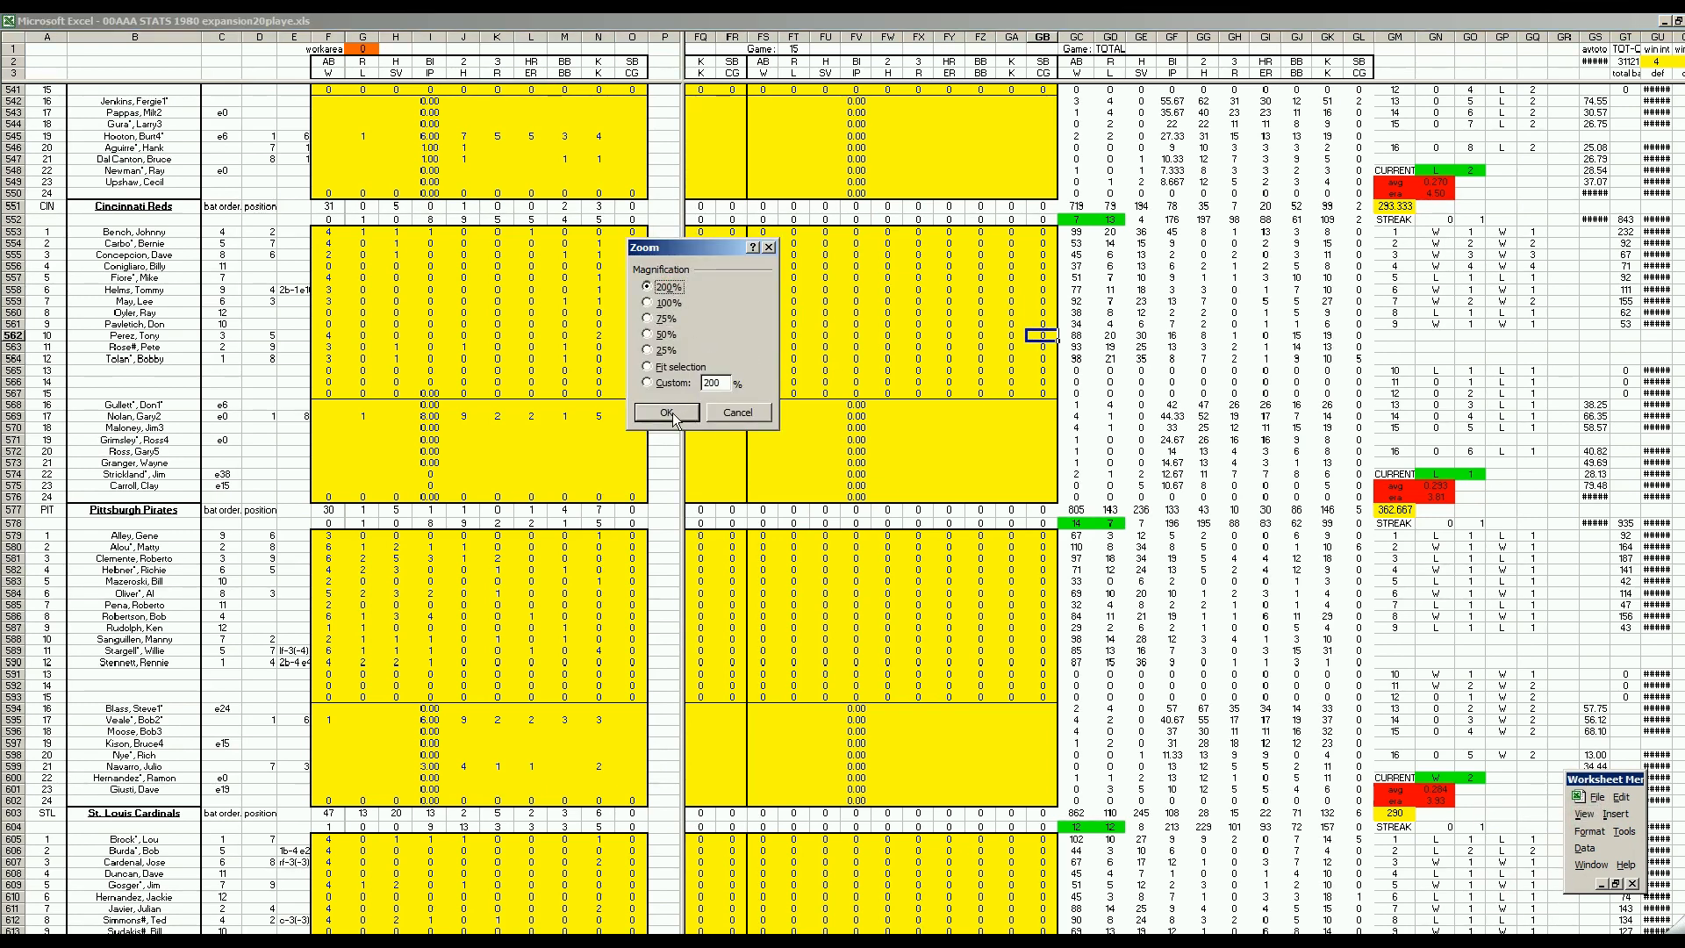
{"action": "left_click", "coordinate": [669, 413]}
{"action": "left_click", "coordinate": [994, 726]}
{"action": "key", "text": "Right"}
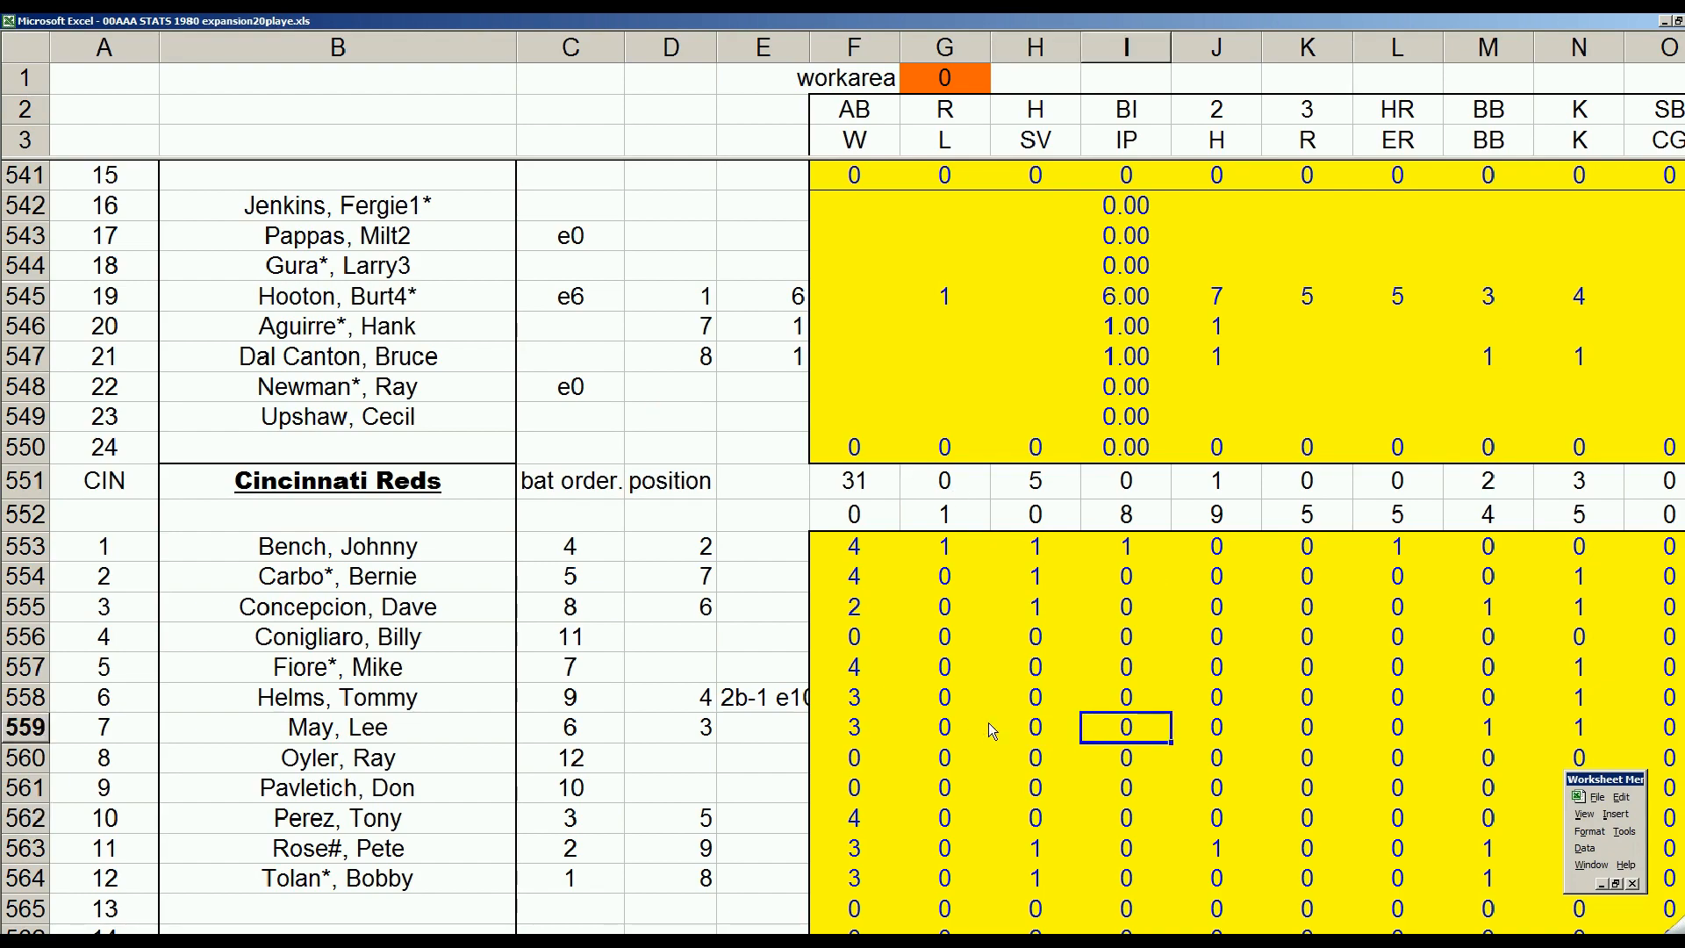
- Examine the season totals of Cincinnati's first batter in row 553, from at-bats through strikeouts
{"action": "key", "text": "Right"}
{"action": "key", "text": "Right"}
{"action": "key", "text": "Right"}
{"action": "key", "text": "Right"}
{"action": "key", "text": "Right"}
{"action": "key", "text": "Right"}
{"action": "key", "text": "Right"}
{"action": "key", "text": "Right"}
{"action": "key", "text": "Right"}
{"action": "key", "text": "Right"}
{"action": "key", "text": "Right"}
{"action": "key", "text": "Right"}
{"action": "key", "text": "Right"}
{"action": "key", "text": "Right"}
{"action": "key", "text": "Right"}
{"action": "key", "text": "Right"}
{"action": "key", "text": "Right"}
{"action": "key", "text": "Right"}
{"action": "key", "text": "Right"}
{"action": "key", "text": "Right"}
{"action": "key", "text": "Right"}
{"action": "key", "text": "Right"}
{"action": "key", "text": "Right"}
{"action": "key", "text": "Right"}
{"action": "key", "text": "Right"}
{"action": "key", "text": "Right"}
{"action": "key", "text": "Right"}
{"action": "key", "text": "Right"}
{"action": "key", "text": "Right"}
{"action": "key", "text": "Right"}
{"action": "key", "text": "Right"}
{"action": "key", "text": "Right"}
{"action": "key", "text": "Right"}
{"action": "key", "text": "Right"}
{"action": "key", "text": "Right"}
{"action": "key", "text": "Right"}
{"action": "key", "text": "Right"}
{"action": "key", "text": "Right"}
{"action": "key", "text": "Right"}
{"action": "key", "text": "Right"}
{"action": "key", "text": "Right"}
{"action": "key", "text": "Right"}
{"action": "key", "text": "Right"}
{"action": "key", "text": "Right"}
{"action": "key", "text": "Right"}
{"action": "key", "text": "Right"}
{"action": "key", "text": "Right"}
{"action": "key", "text": "Right"}
{"action": "key", "text": "Right"}
{"action": "key", "text": "Right"}
{"action": "key", "text": "Right"}
{"action": "key", "text": "Right"}
{"action": "key", "text": "Right"}
{"action": "key", "text": "Right"}
{"action": "key", "text": "Right"}
{"action": "key", "text": "Right"}
{"action": "key", "text": "Right"}
{"action": "key", "text": "Right"}
{"action": "key", "text": "Right"}
{"action": "key", "text": "Right"}
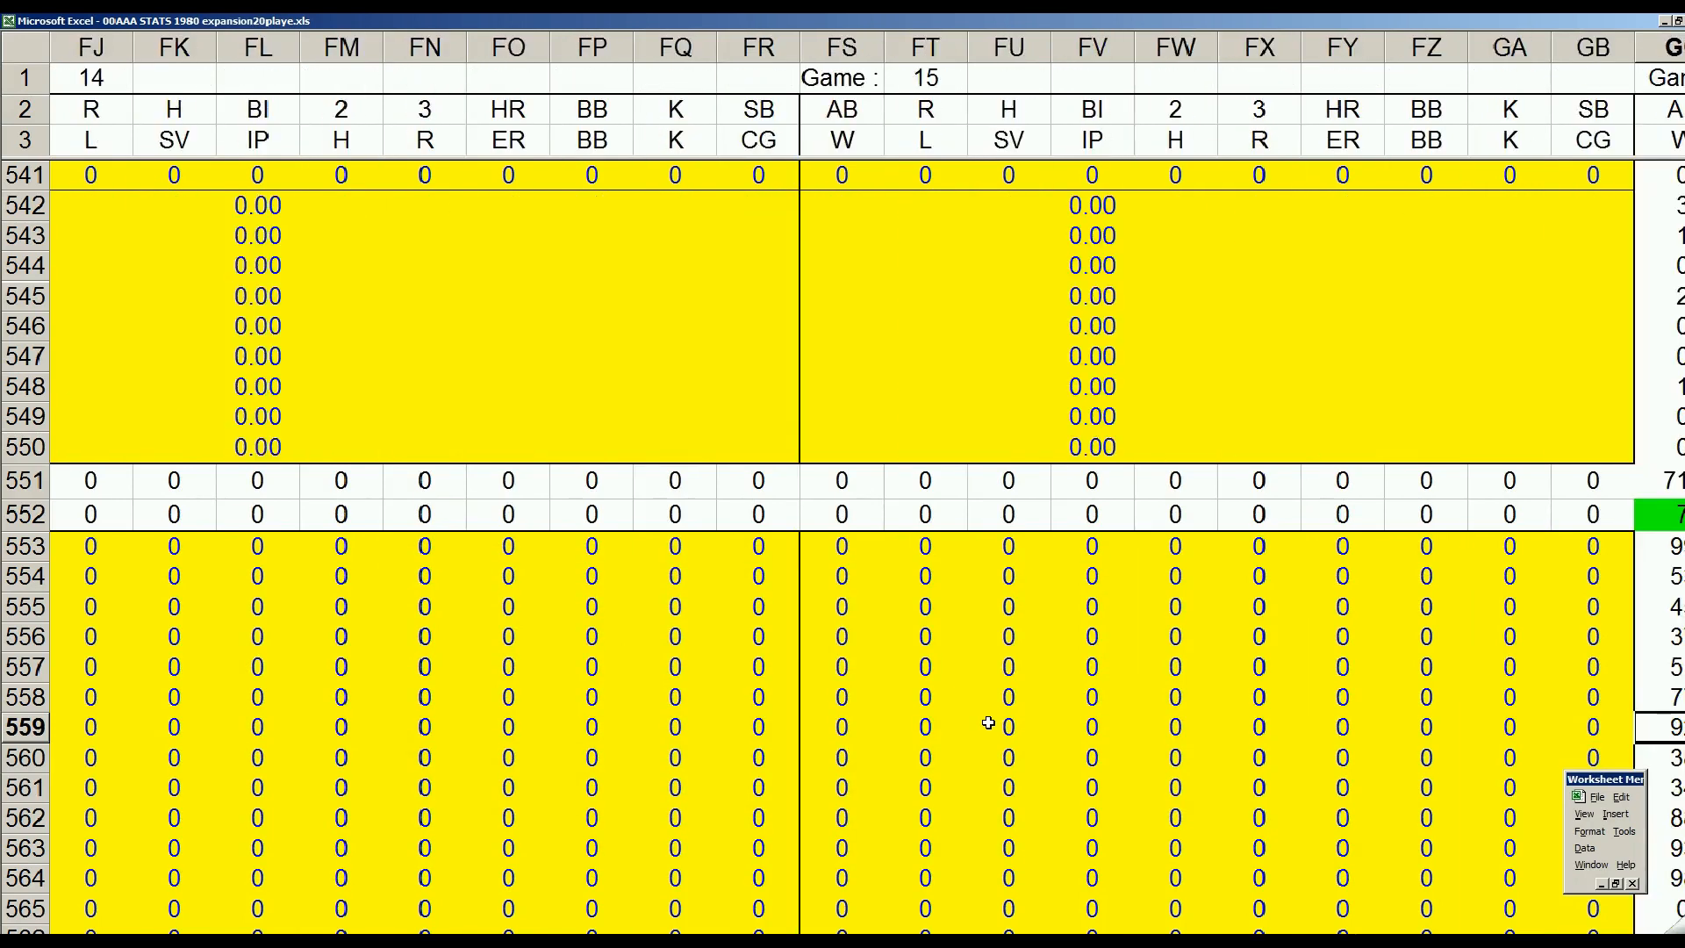
{"action": "key", "text": "Right"}
{"action": "key", "text": "Right"}
{"action": "key", "text": "Right"}
{"action": "key", "text": "Right"}
{"action": "key", "text": "Right"}
{"action": "key", "text": "Right"}
{"action": "key", "text": "Right"}
{"action": "key", "text": "Right"}
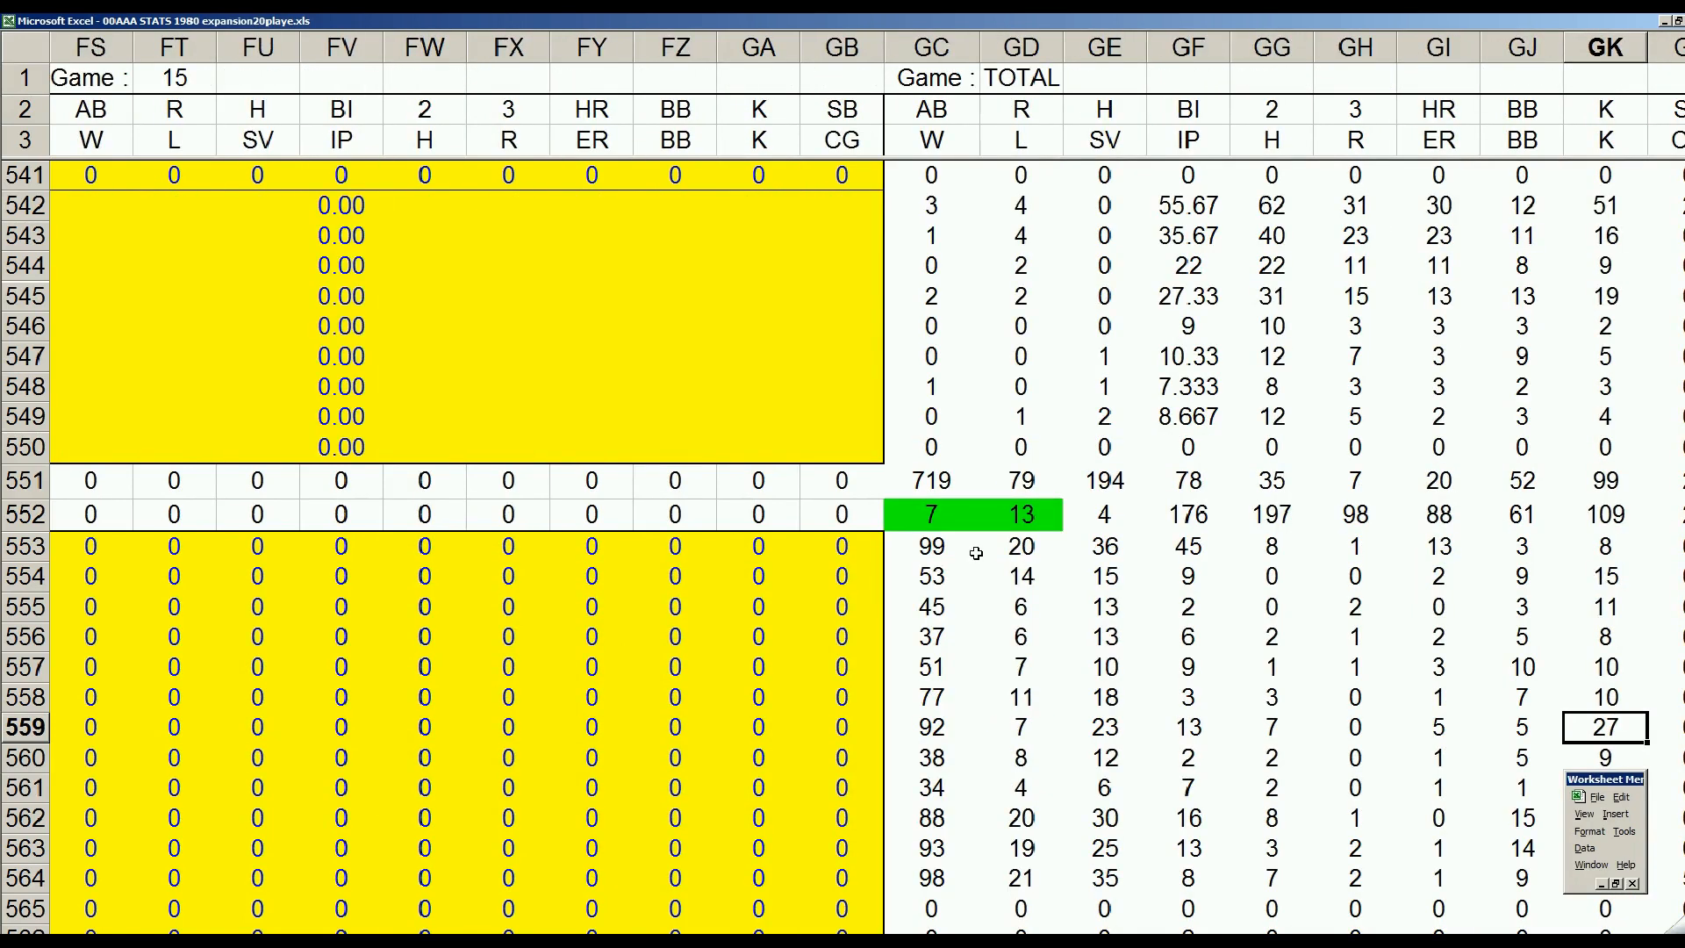
{"action": "left_click", "coordinate": [922, 546]}
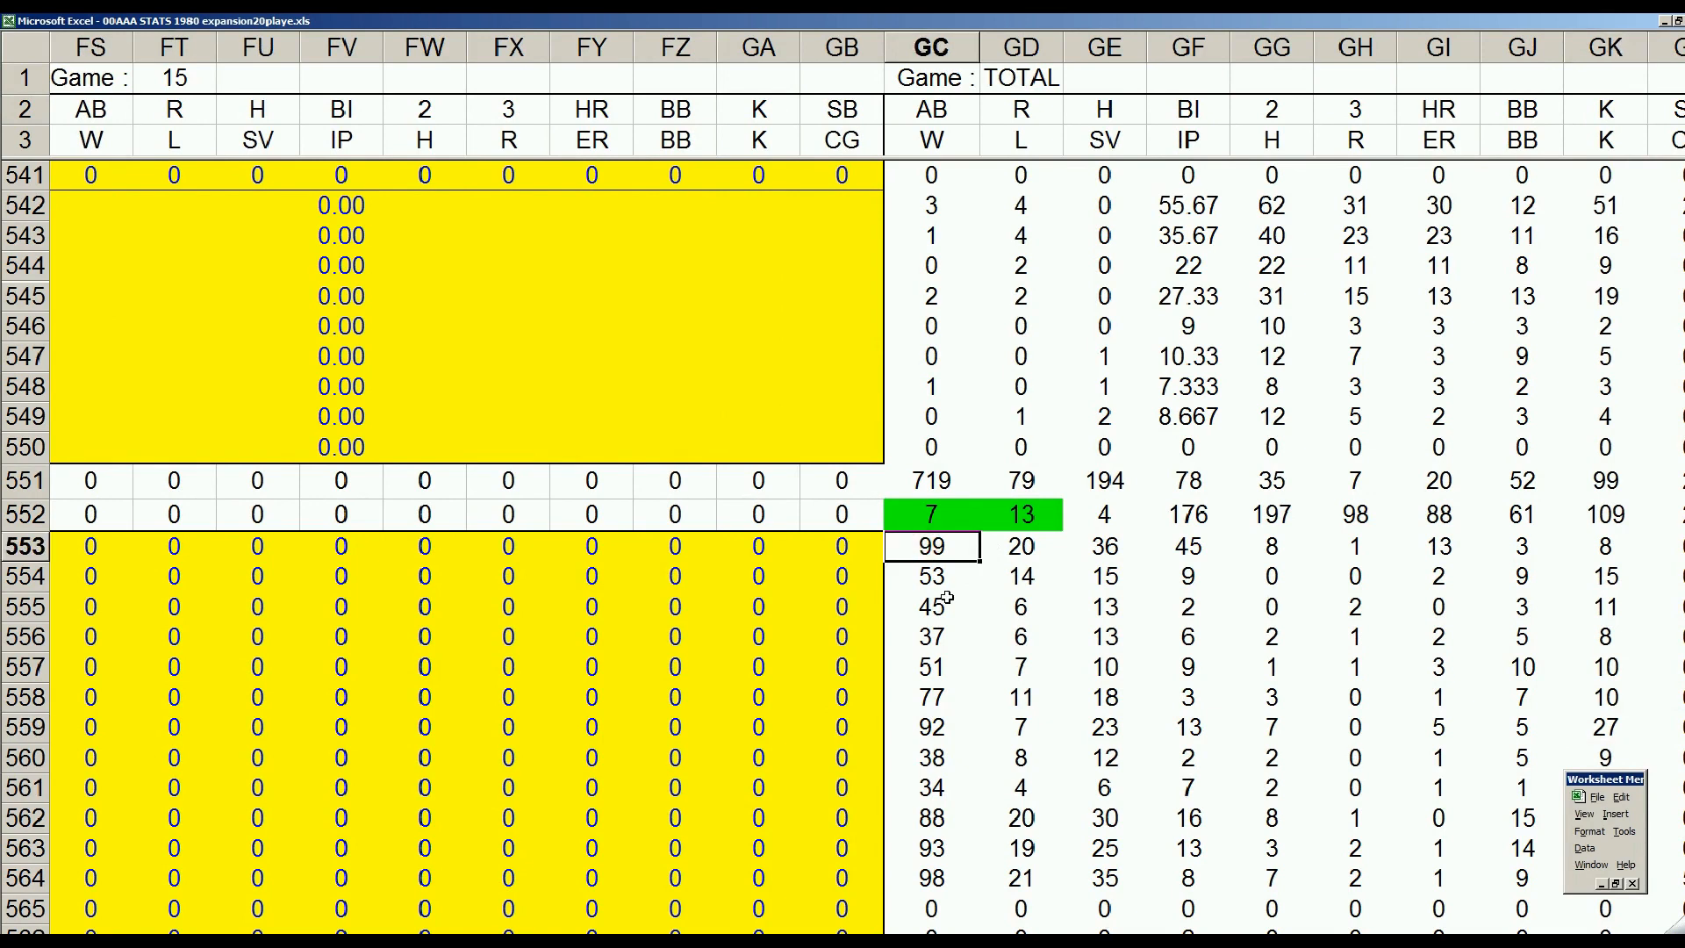
{"action": "left_click", "coordinate": [1020, 551]}
{"action": "left_click", "coordinate": [1104, 546]}
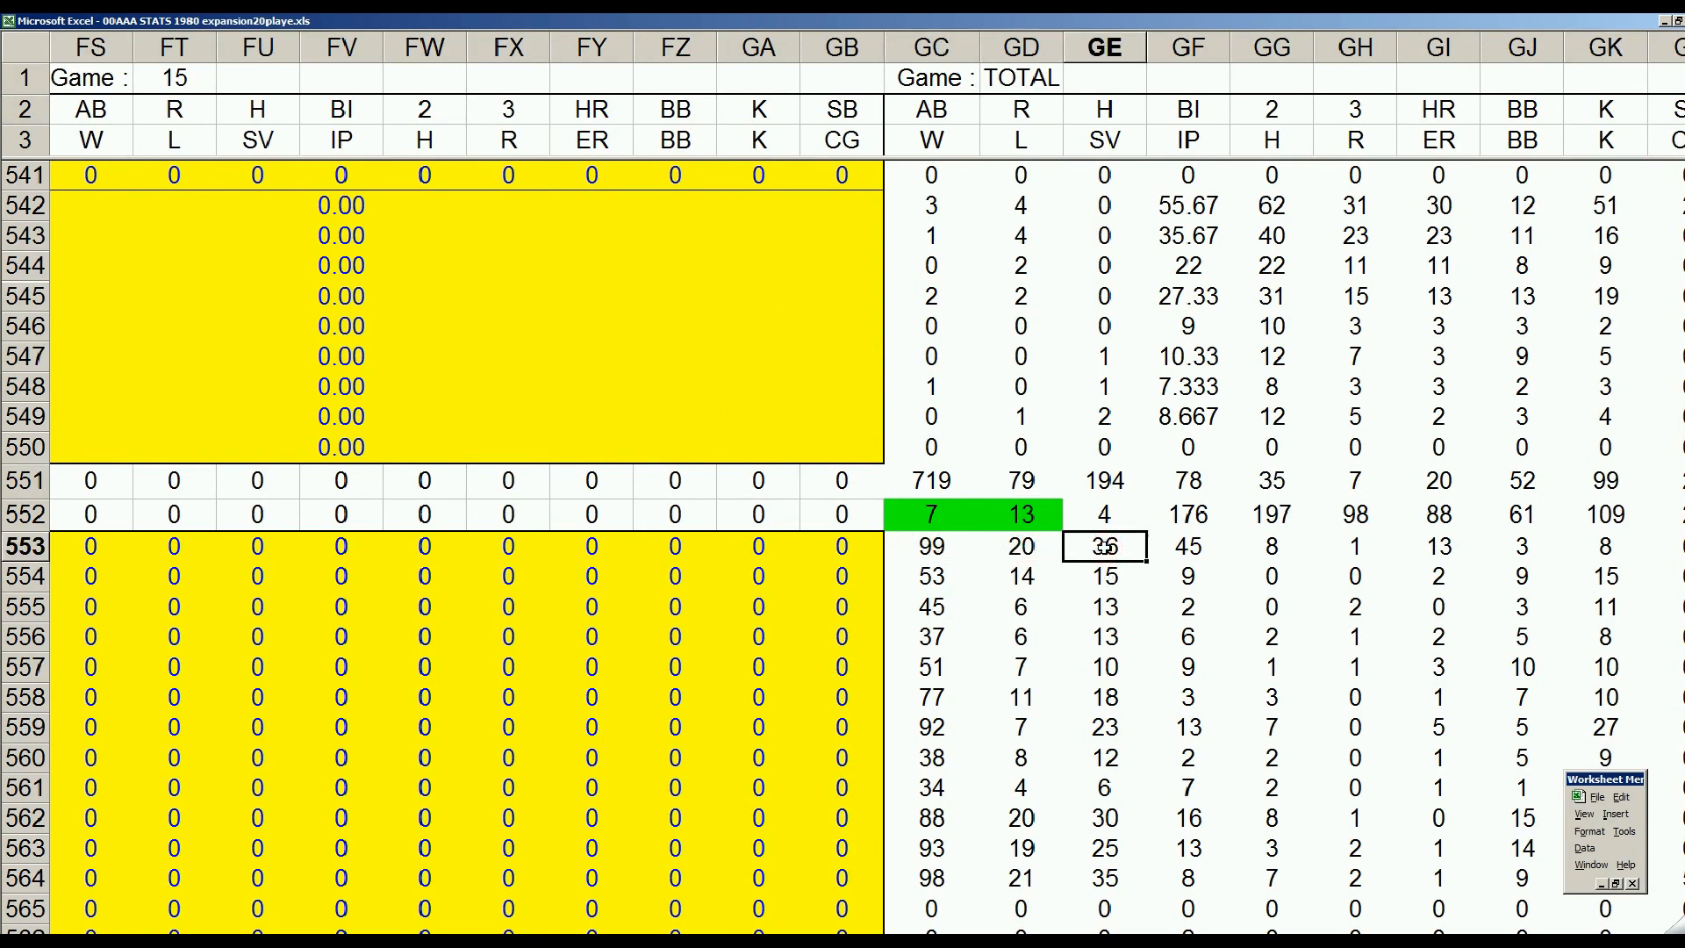
{"action": "left_click", "coordinate": [1206, 548]}
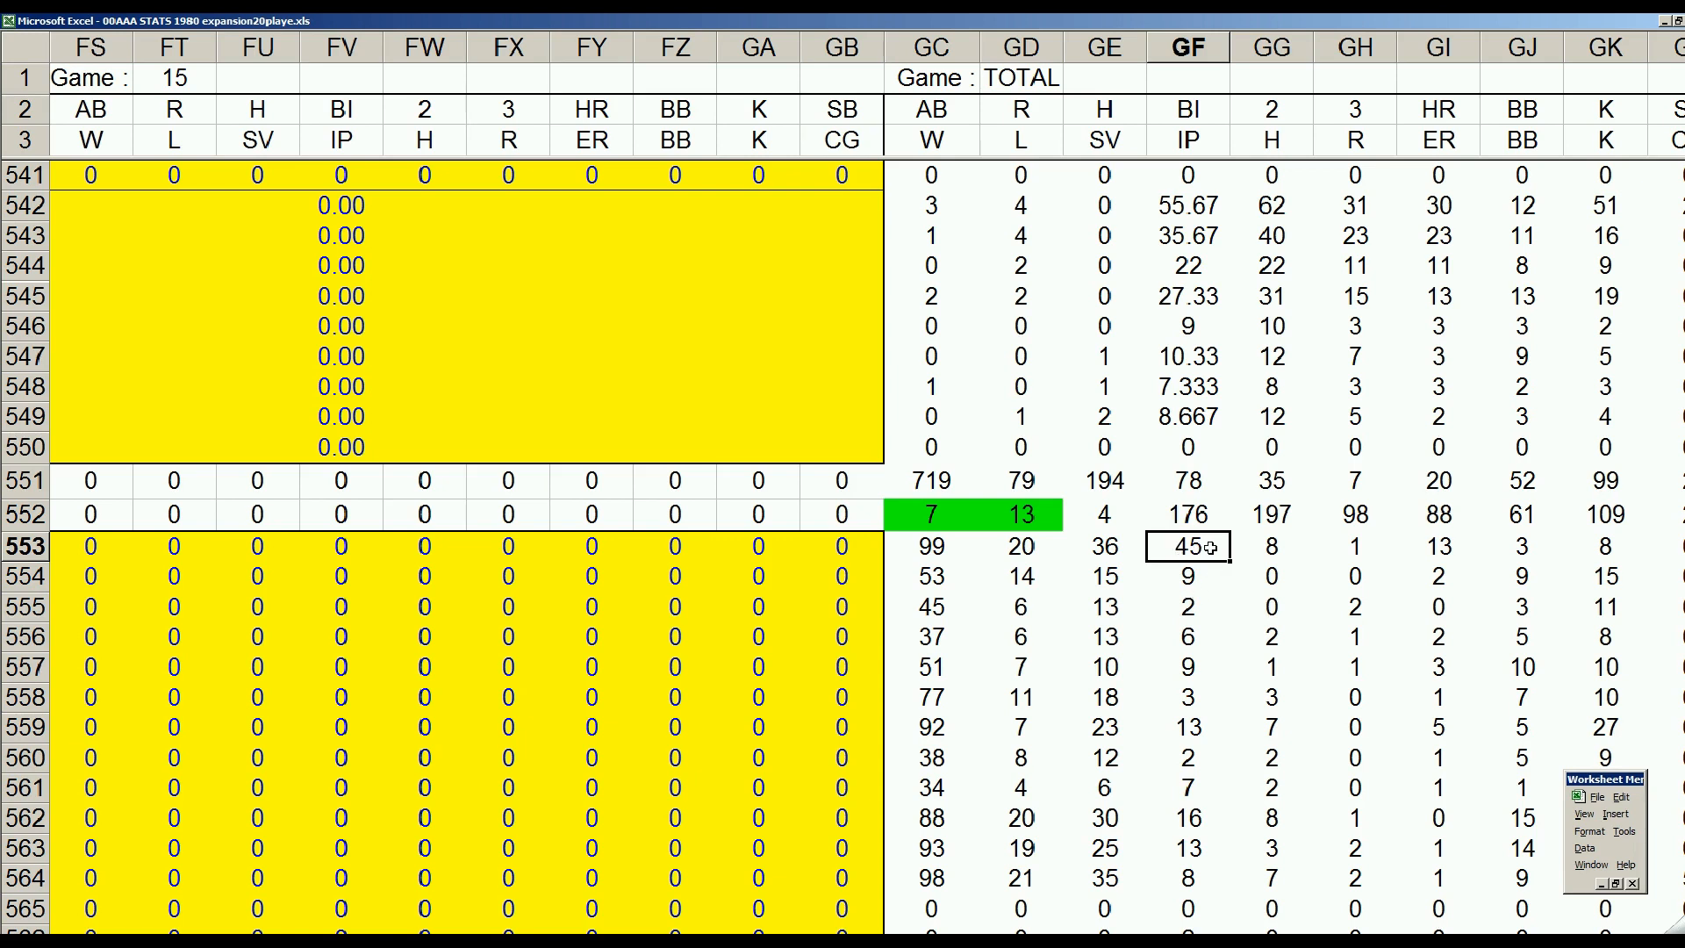
{"action": "left_click", "coordinate": [1277, 552]}
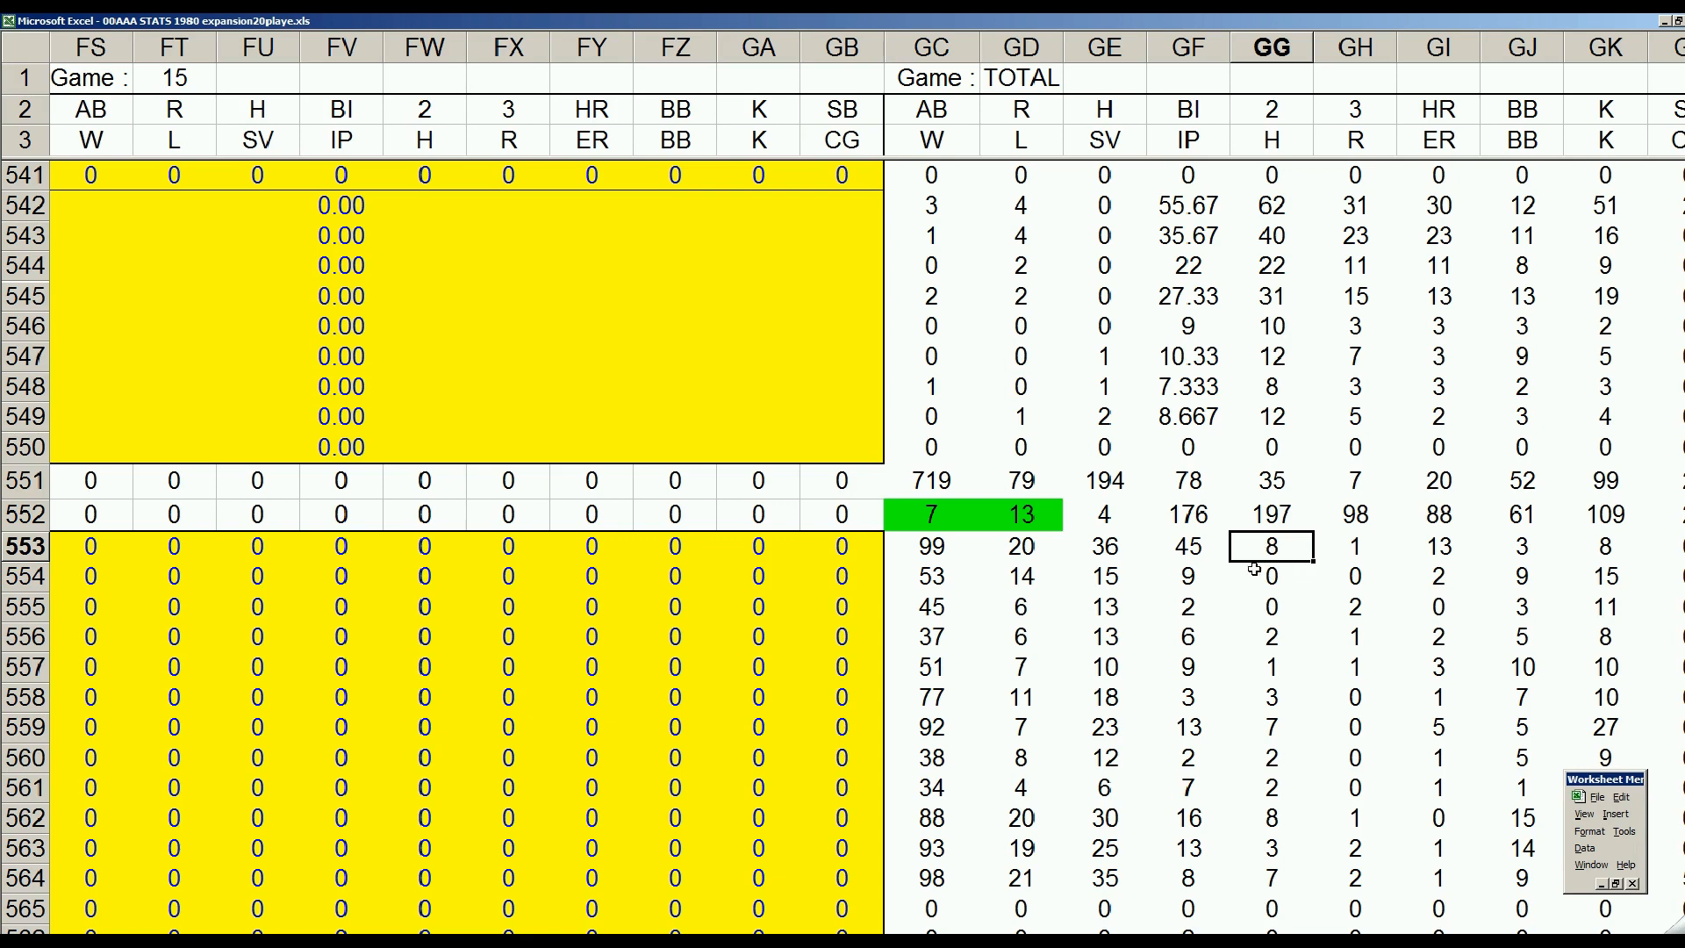
{"action": "left_click", "coordinate": [1409, 560]}
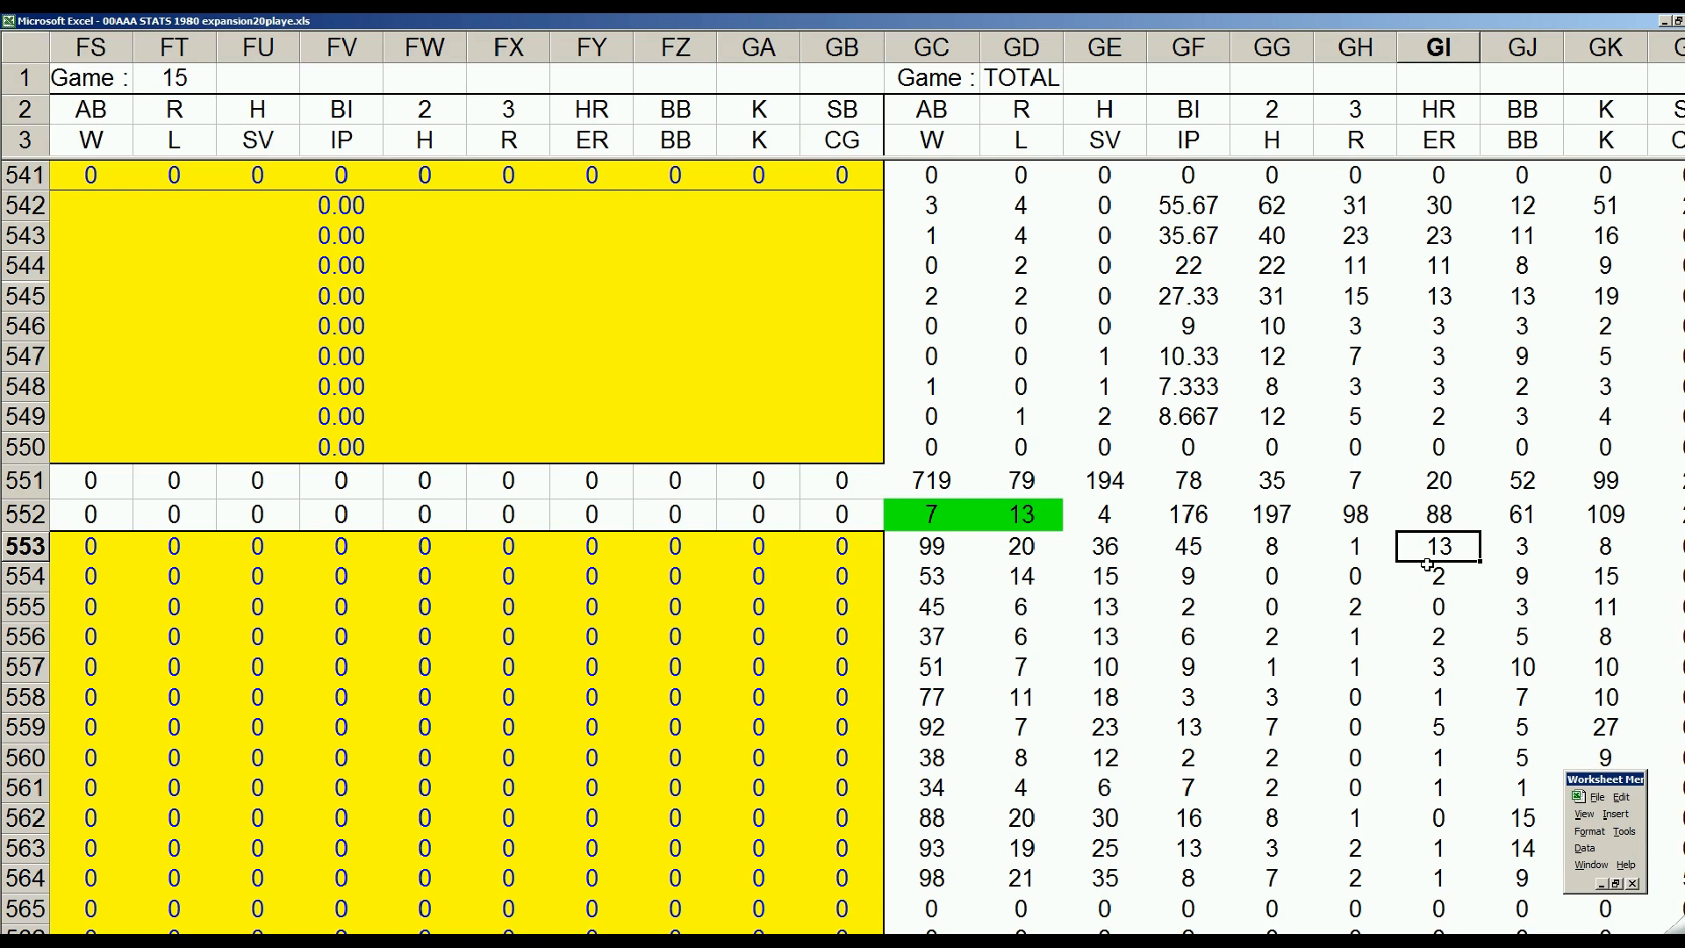
{"action": "left_click", "coordinate": [1534, 555]}
{"action": "left_click", "coordinate": [1613, 556]}
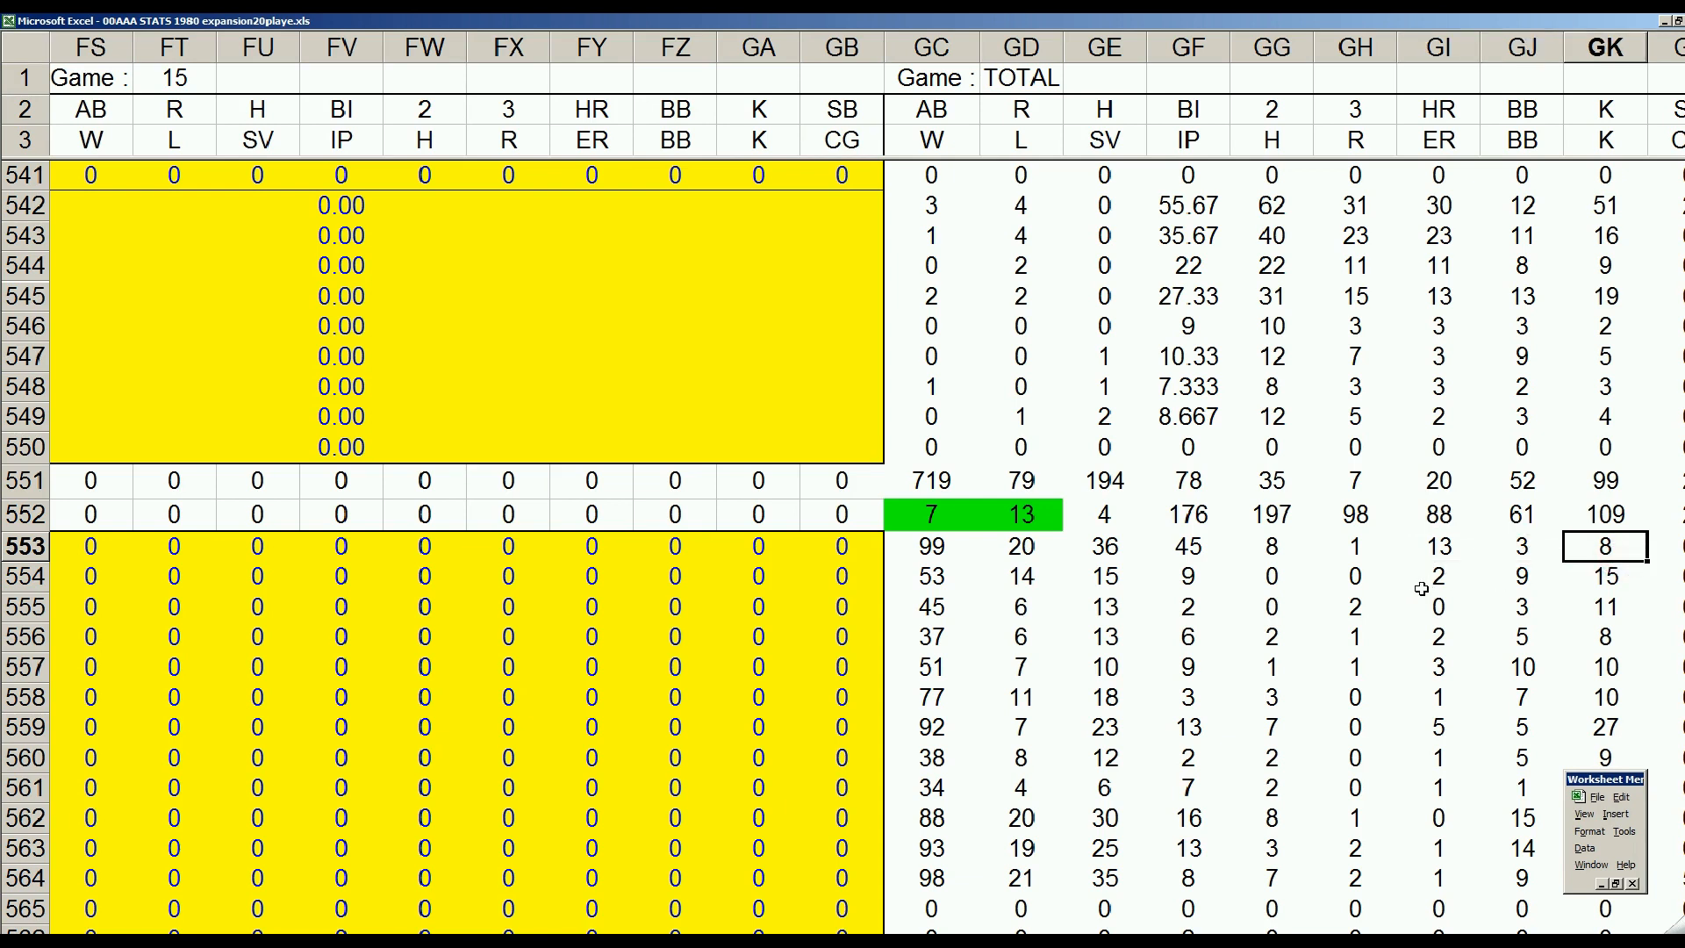
- Reduce the worksheet magnification so several teams' statistics fit in view at once
{"action": "left_click", "coordinate": [1590, 831]}
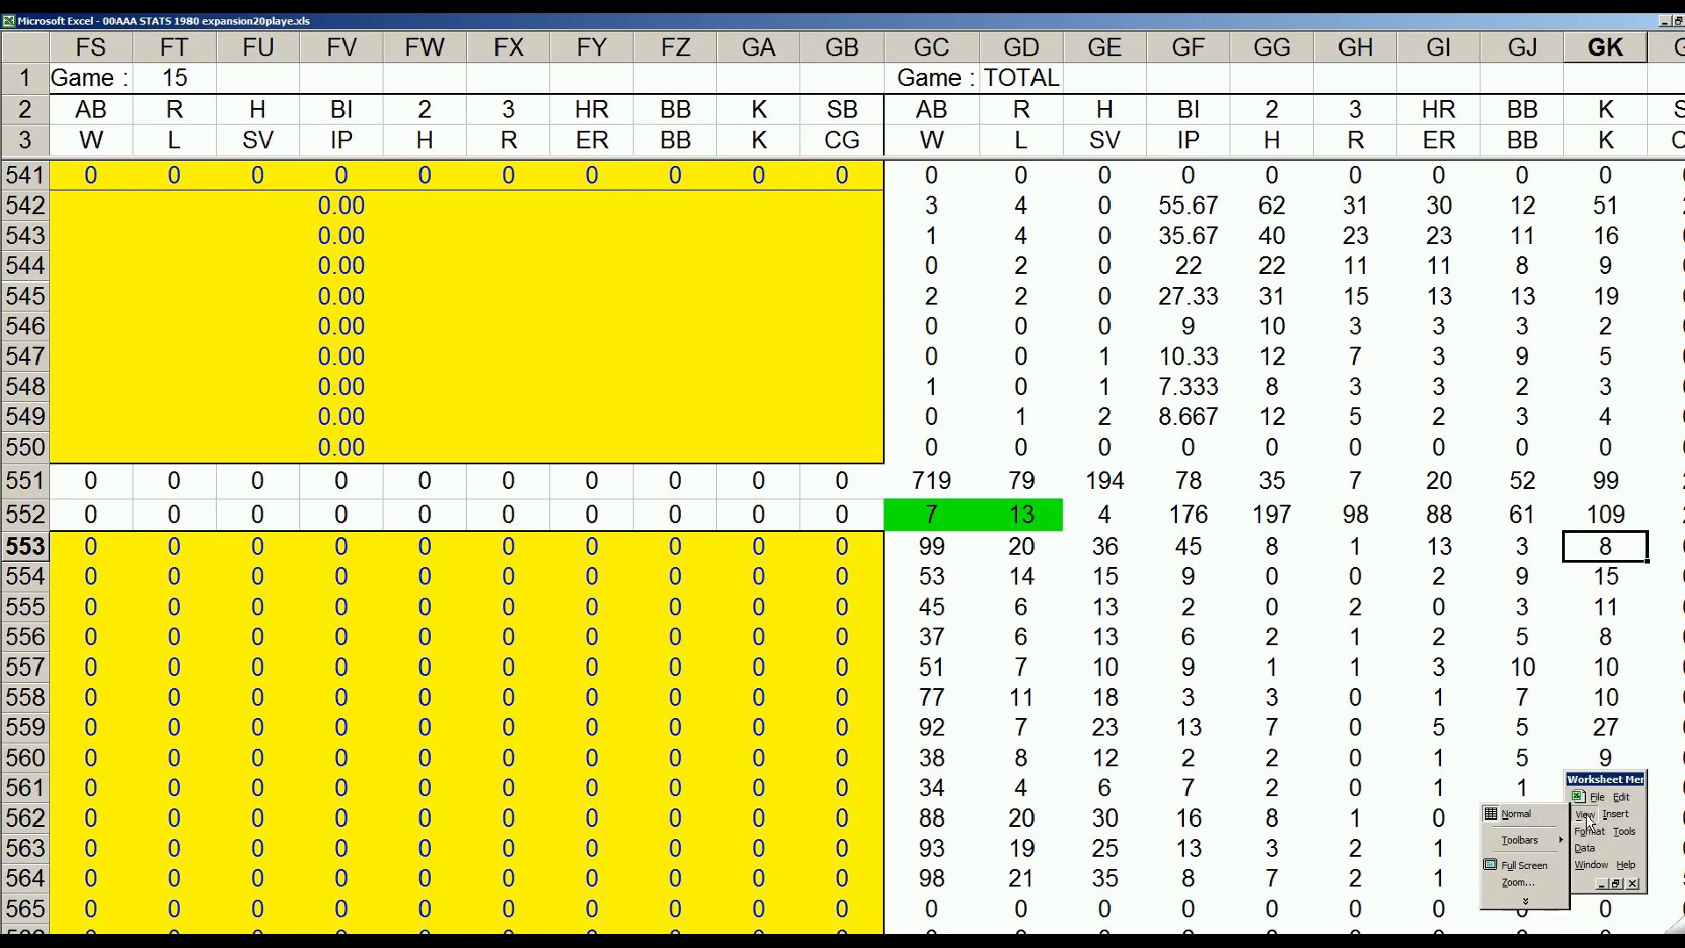
{"action": "mouse_move", "coordinate": [1583, 818]}
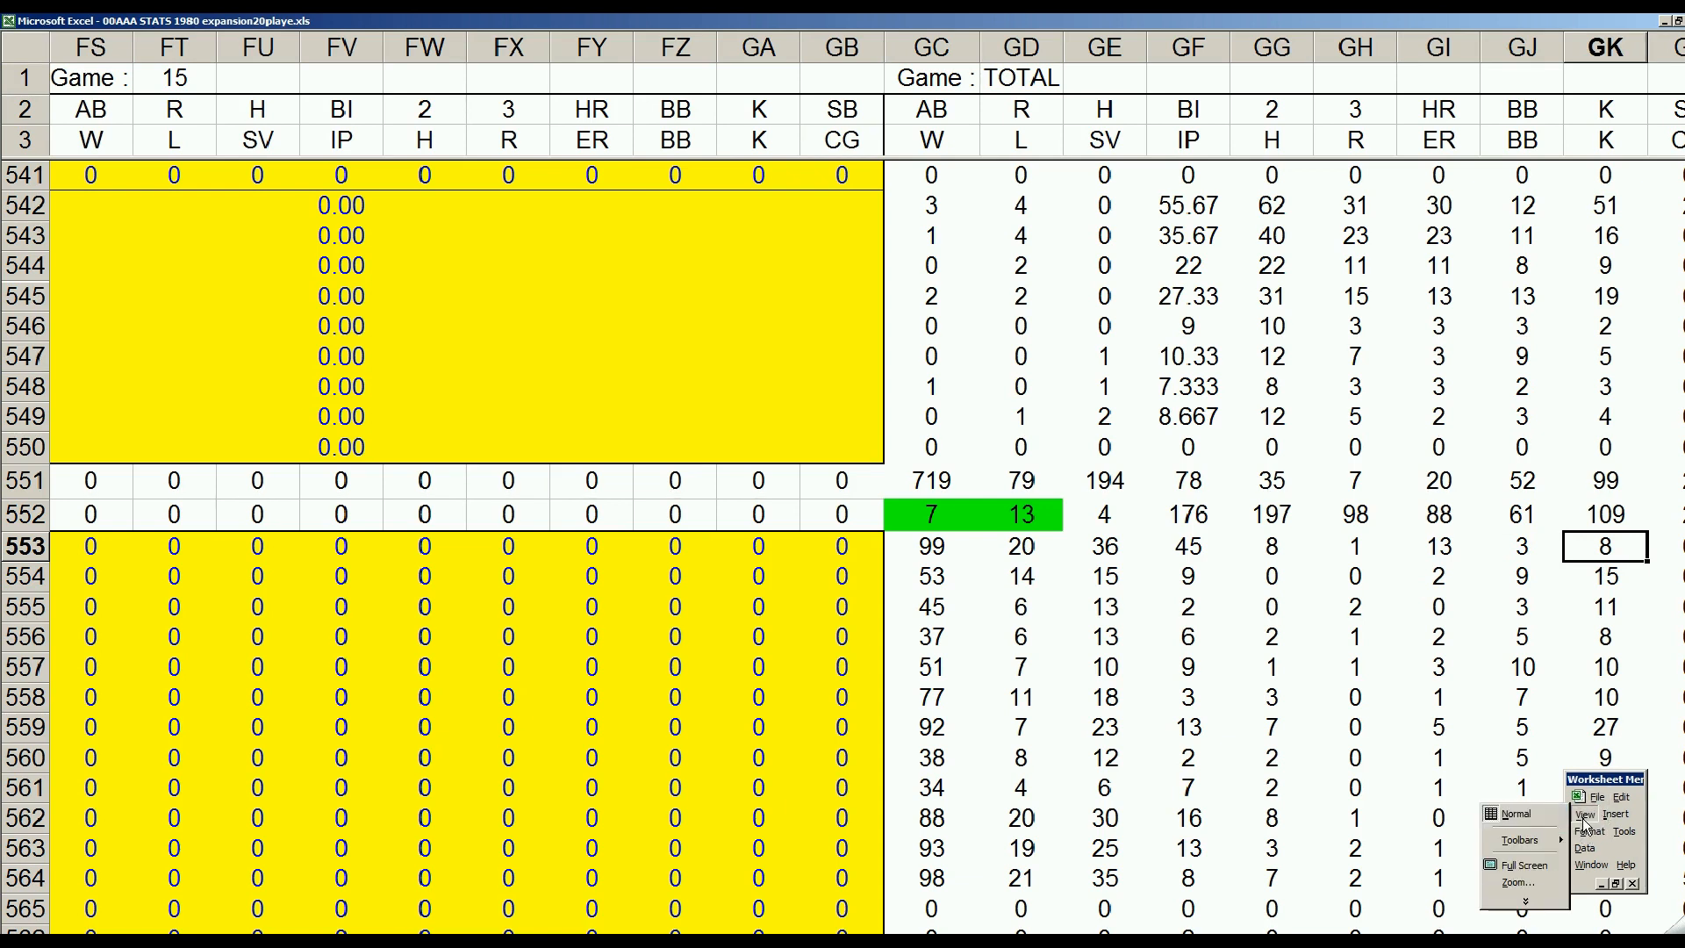
{"action": "left_click", "coordinate": [1517, 883]}
{"action": "left_click", "coordinate": [647, 318]}
{"action": "left_click", "coordinate": [666, 413]}
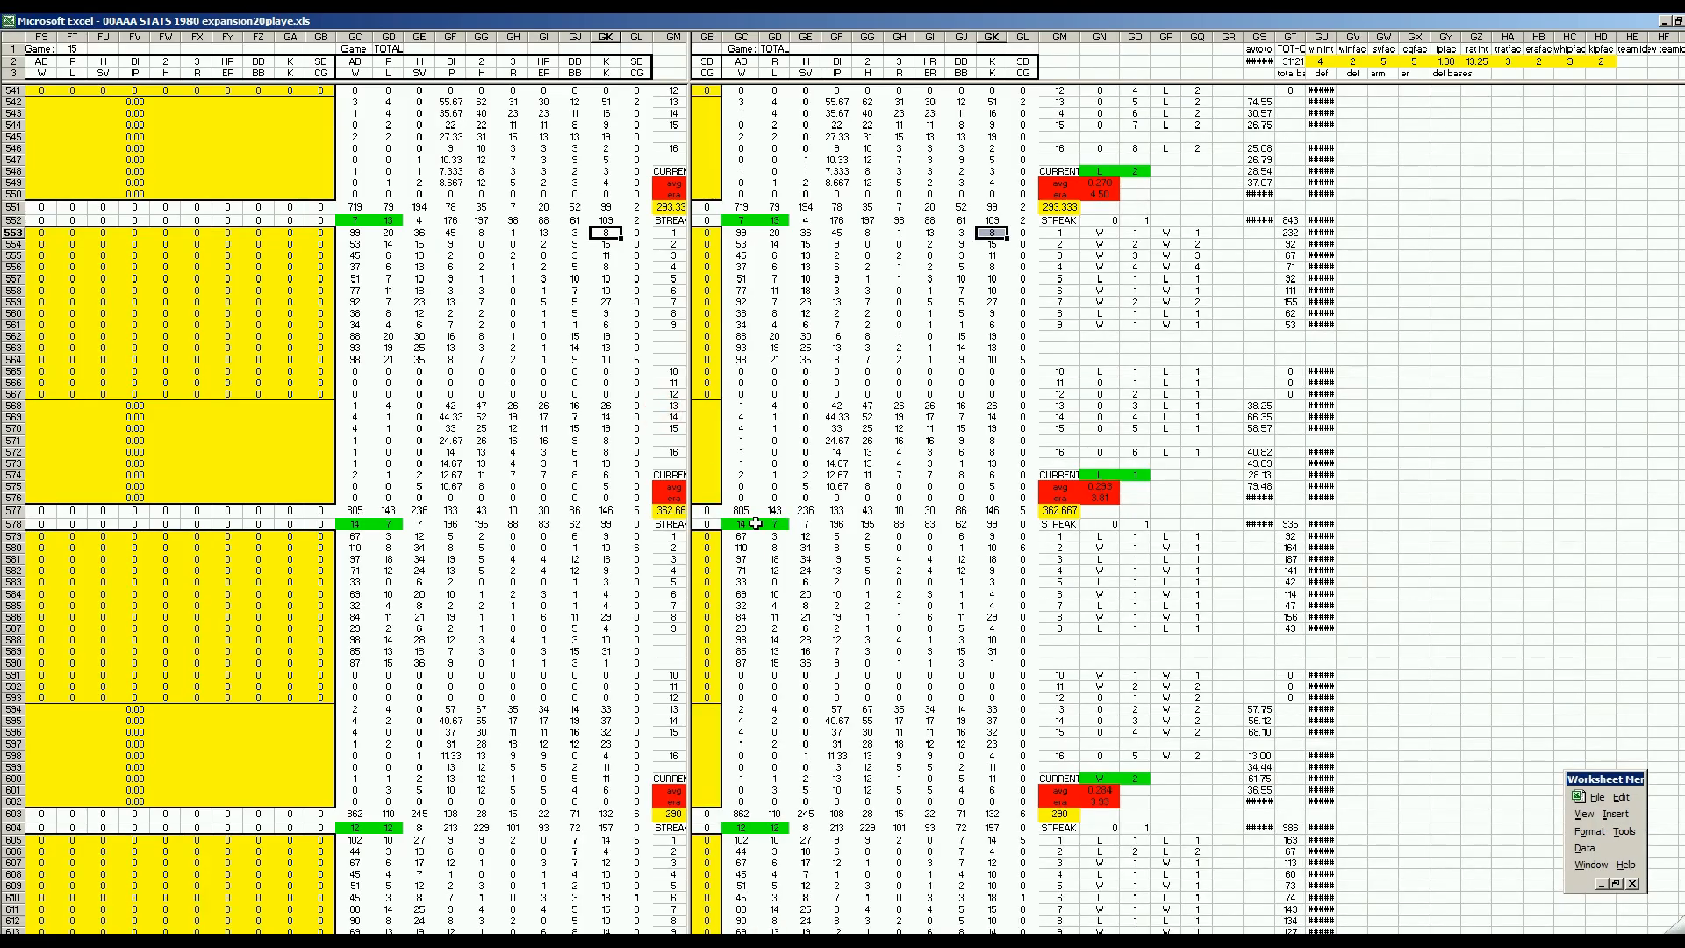
- Return from the season totals through the game blocks to column A beside the Cincinnati roster
{"action": "left_click", "coordinate": [202, 394]}
{"action": "key", "text": "Left"}
{"action": "key", "text": "Left"}
{"action": "key", "text": "Left"}
{"action": "key", "text": "Left"}
{"action": "key", "text": "Left"}
{"action": "key", "text": "Left"}
{"action": "key", "text": "Left"}
{"action": "key", "text": "Left"}
{"action": "key", "text": "Left"}
{"action": "key", "text": "Left"}
{"action": "key", "text": "Left"}
{"action": "key", "text": "Left"}
{"action": "key", "text": "Left"}
{"action": "key", "text": "Left"}
{"action": "key", "text": "Left"}
{"action": "key", "text": "Left"}
{"action": "key", "text": "Left"}
{"action": "key", "text": "Left"}
{"action": "key", "text": "Left"}
{"action": "key", "text": "Left"}
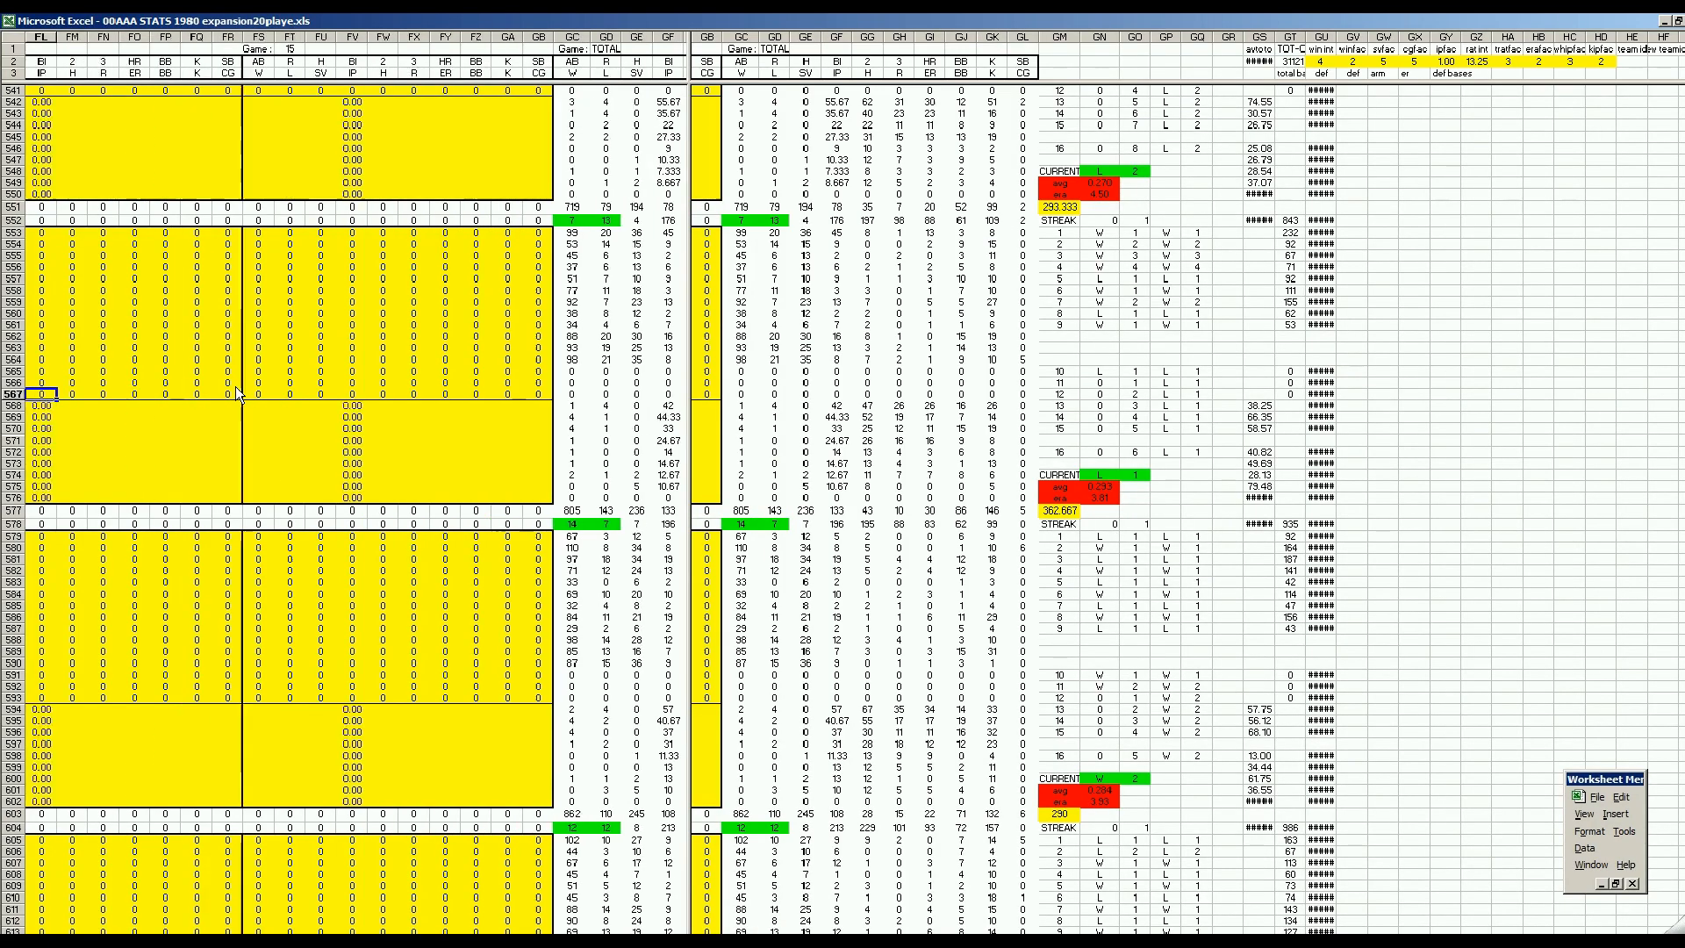
{"action": "key", "text": "Left"}
{"action": "key", "text": "Left"}
{"action": "key", "text": "Left"}
{"action": "key", "text": "Left"}
{"action": "key", "text": "Left"}
{"action": "key", "text": "Left"}
{"action": "key", "text": "Left"}
{"action": "key", "text": "Left"}
{"action": "key", "text": "Left"}
{"action": "key", "text": "Left"}
{"action": "key", "text": "Left"}
{"action": "key", "text": "Left"}
{"action": "key", "text": "Left"}
{"action": "key", "text": "Left"}
{"action": "key", "text": "Left"}
{"action": "key", "text": "Left"}
{"action": "key", "text": "Left"}
{"action": "key", "text": "Left"}
{"action": "key", "text": "Left"}
{"action": "key", "text": "Left"}
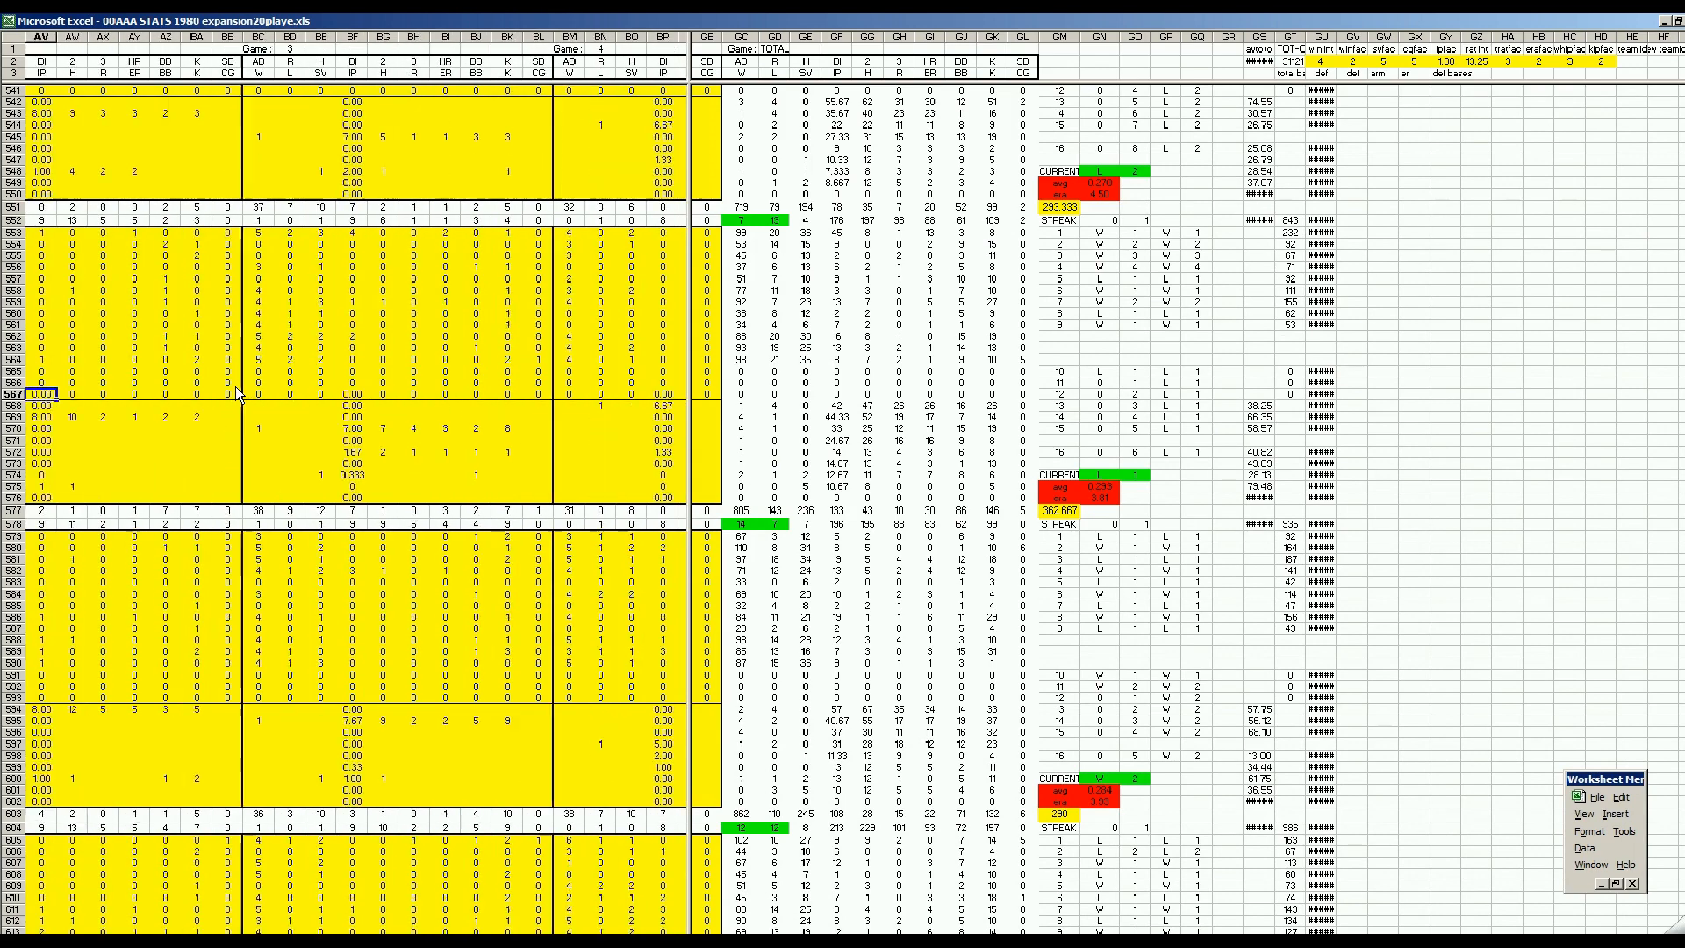
{"action": "key", "text": "Left"}
{"action": "key", "text": "Left"}
{"action": "key", "text": "Left"}
{"action": "key", "text": "Left"}
{"action": "key", "text": "Left"}
{"action": "key", "text": "Left"}
{"action": "key", "text": "Left"}
{"action": "key", "text": "Left"}
{"action": "key", "text": "Left"}
{"action": "key", "text": "Left"}
{"action": "key", "text": "Left"}
{"action": "key", "text": "Left"}
{"action": "key", "text": "Left"}
{"action": "key", "text": "Left"}
{"action": "key", "text": "Left"}
{"action": "key", "text": "Left"}
{"action": "key", "text": "Left"}
{"action": "key", "text": "Left"}
{"action": "key", "text": "Left"}
{"action": "key", "text": "Left"}
{"action": "key", "text": "Left"}
{"action": "key", "text": "Left"}
{"action": "key", "text": "Left"}
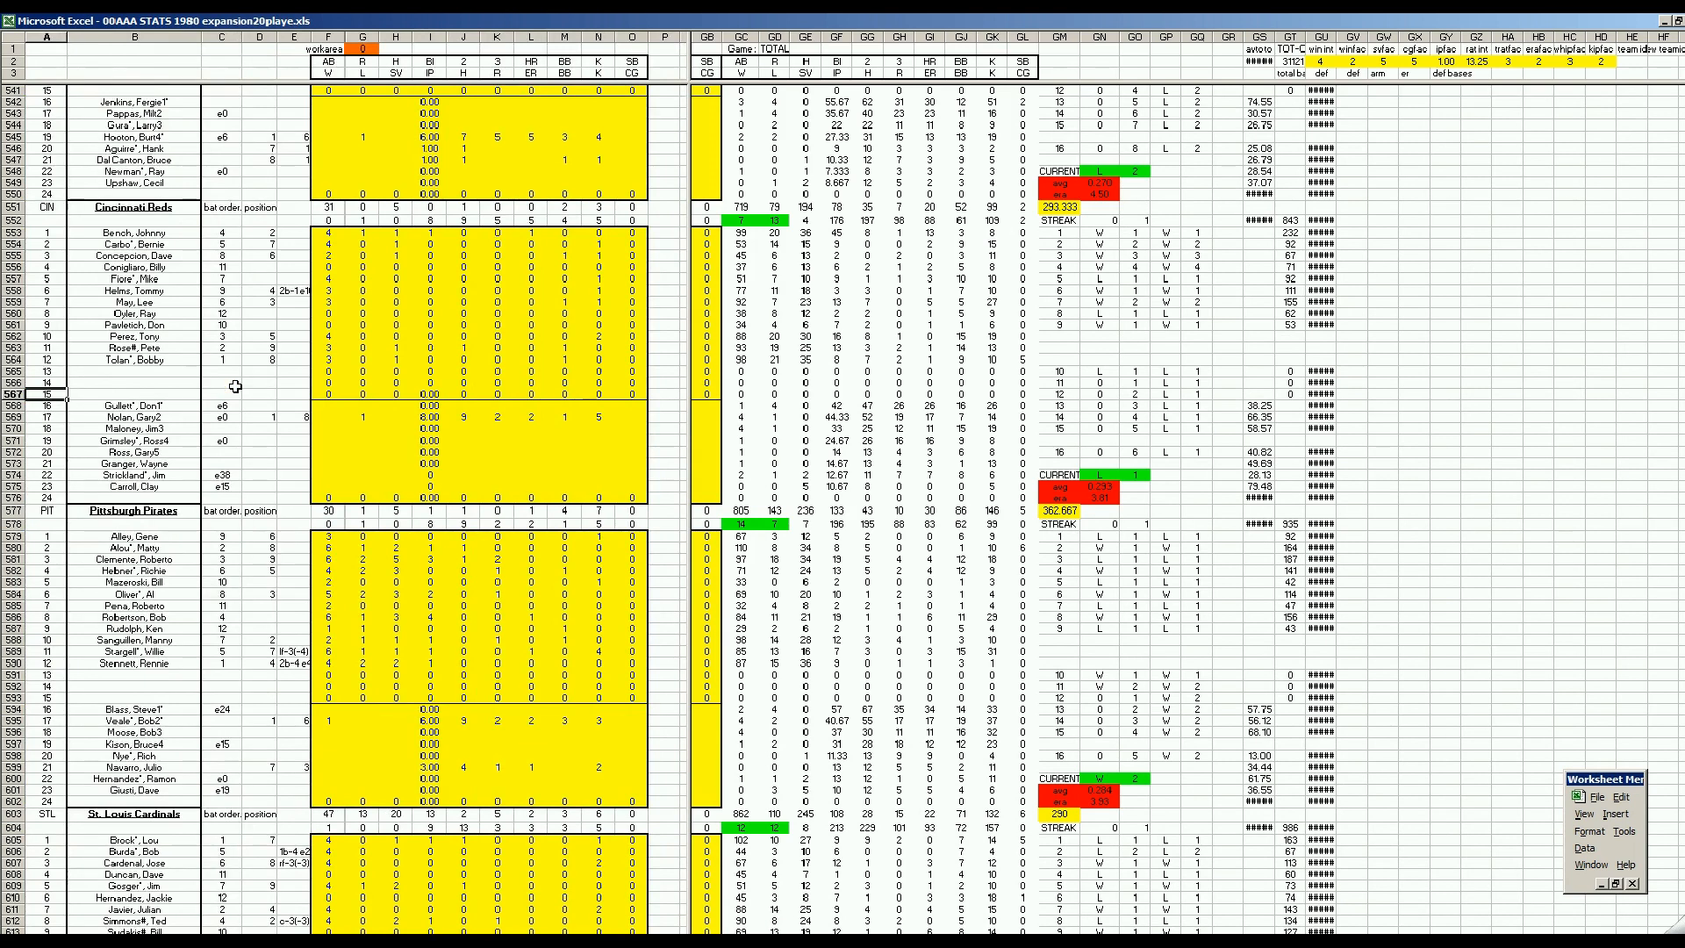
- Look through the work area statistics of the teams below St. Louis, as far as Portland and Houston
{"action": "left_click", "coordinate": [593, 465]}
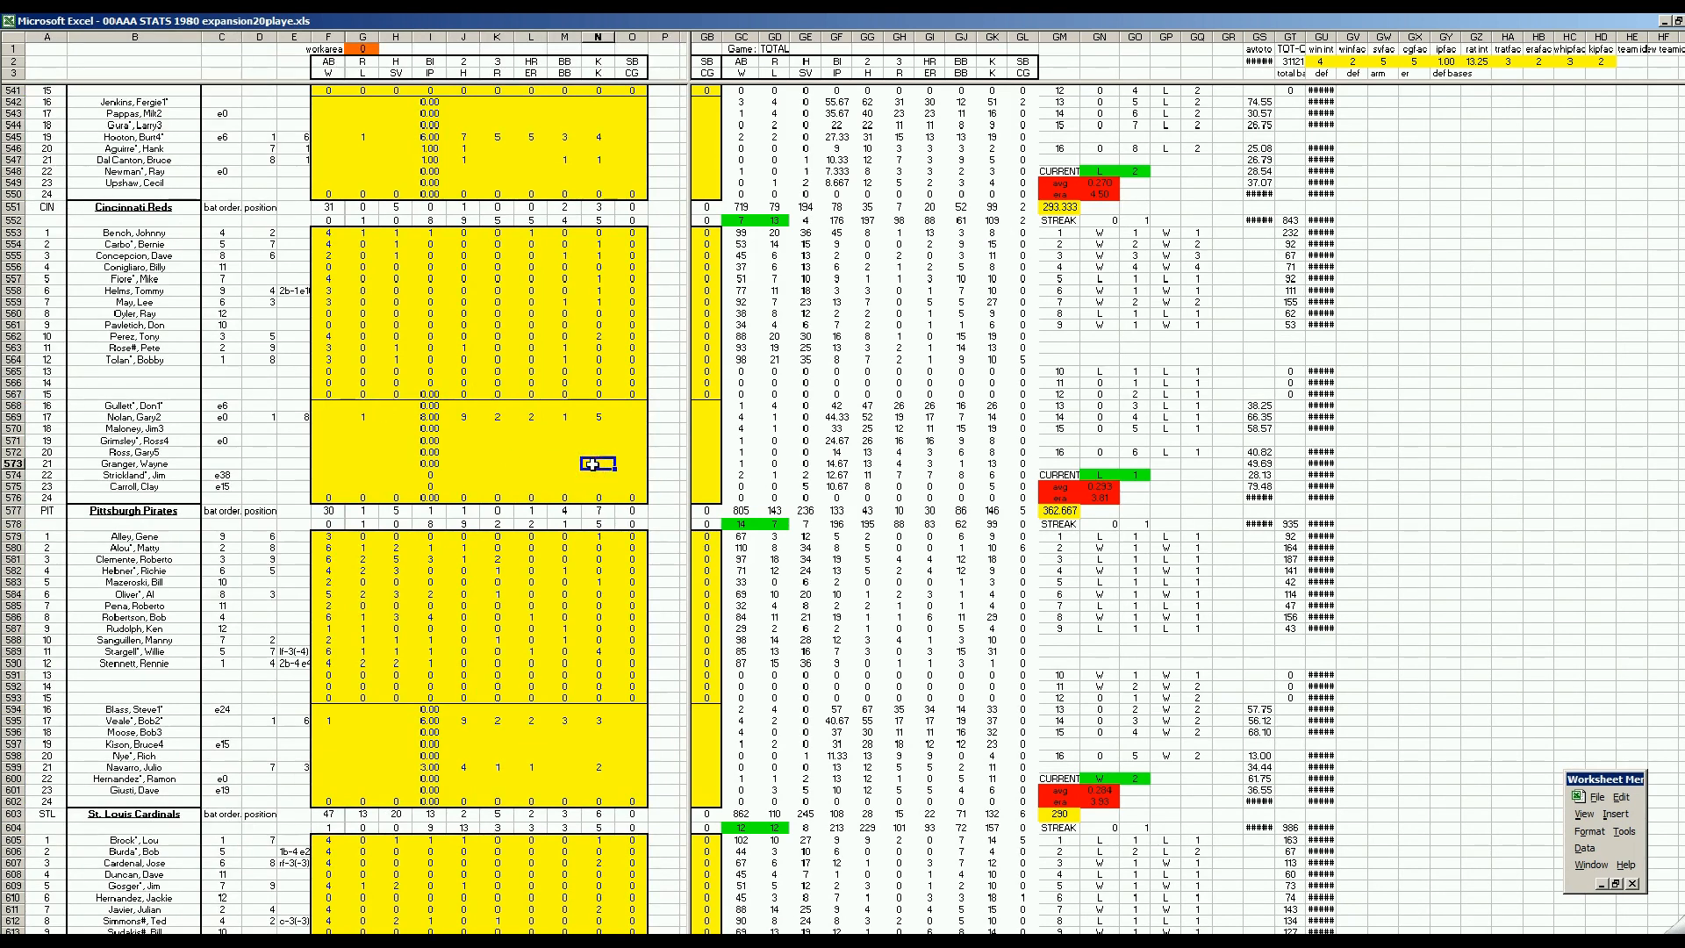
{"action": "key", "text": "Page_Down"}
{"action": "key", "text": "Page_Down"}
{"action": "key", "text": "Page_Down"}
{"action": "key", "text": "Page_Down"}
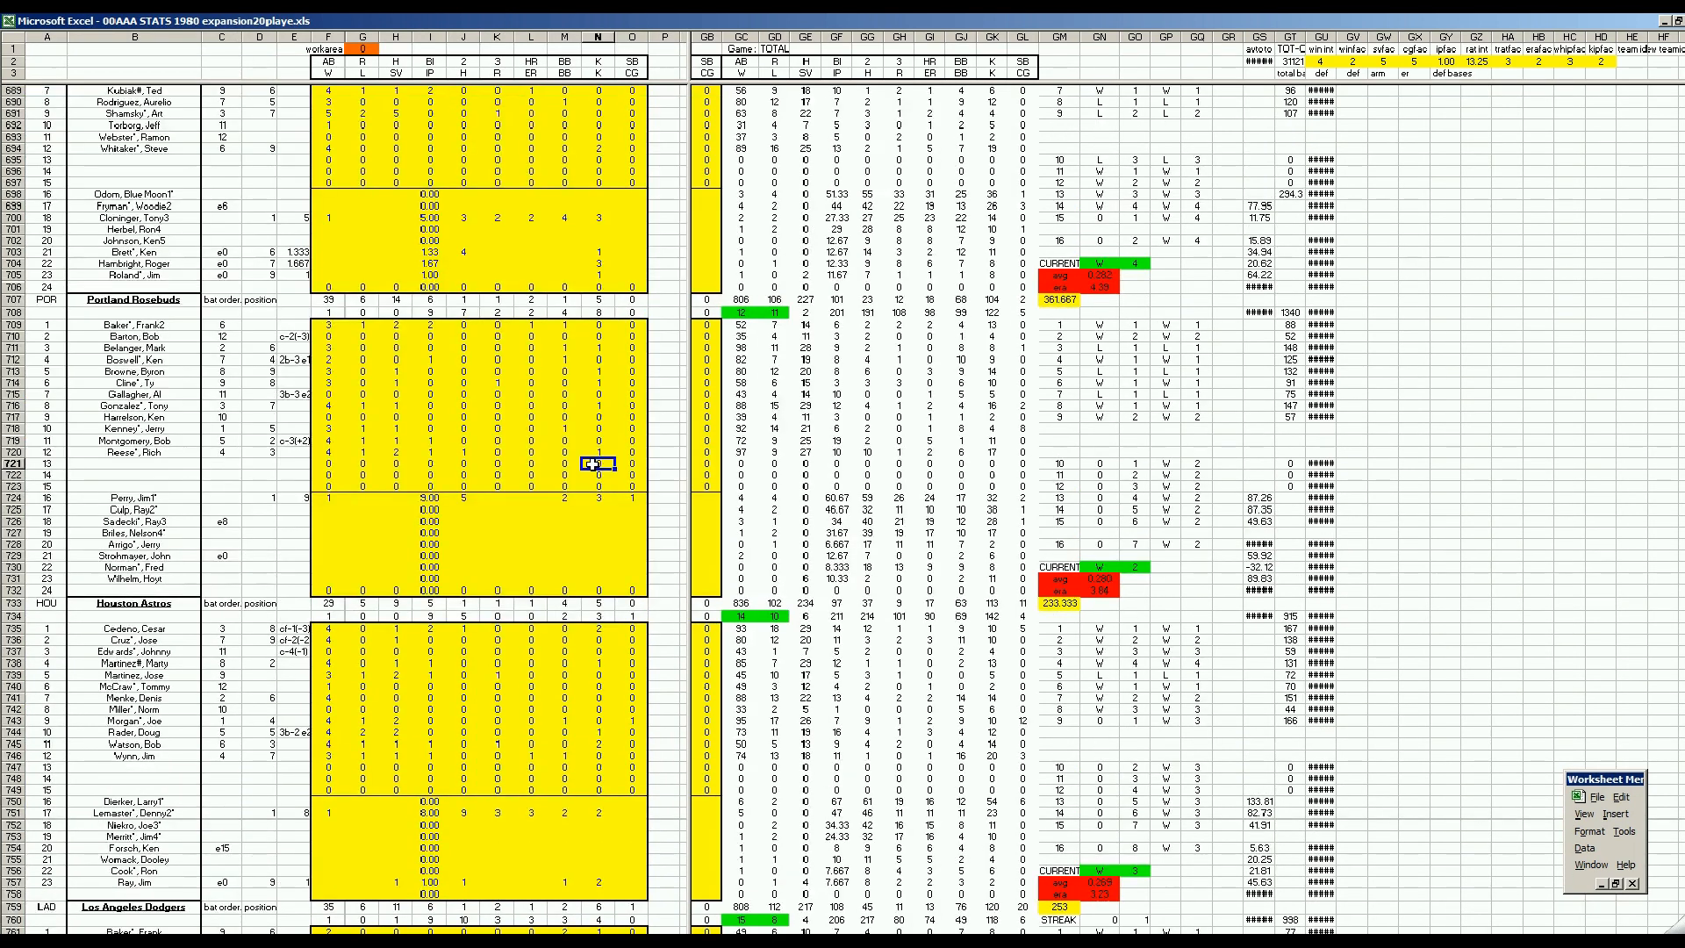